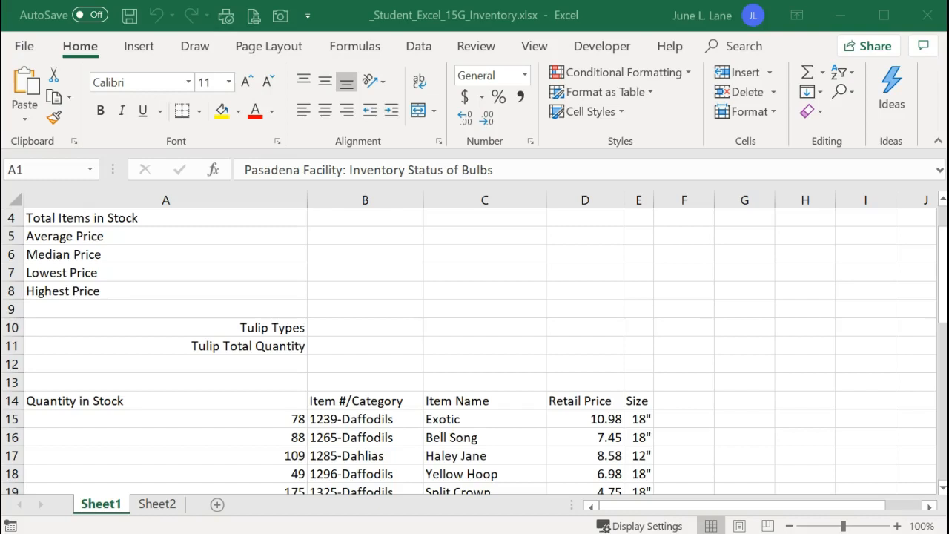
# Step: Apply the Slice theme to the workbook
pyautogui.click(273, 51)
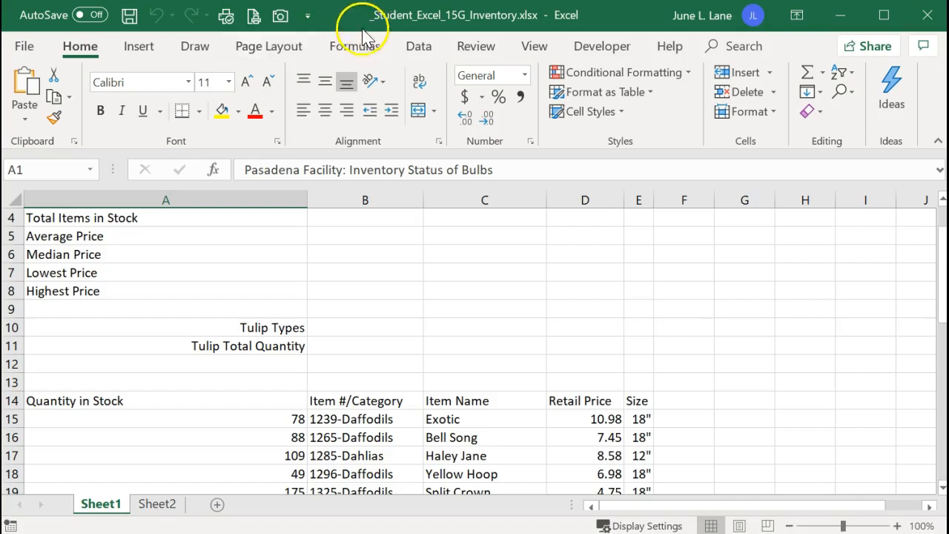
pyautogui.click(285, 49)
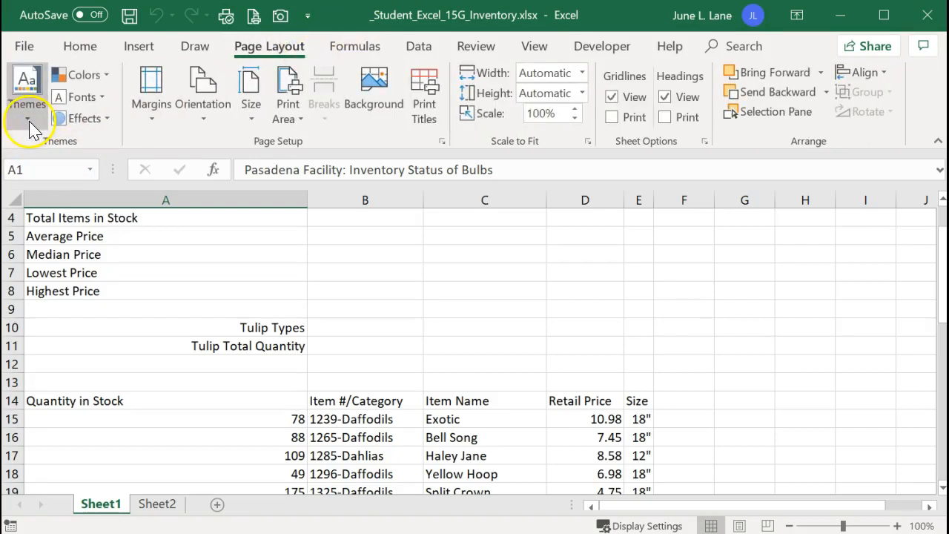
pyautogui.click(27, 110)
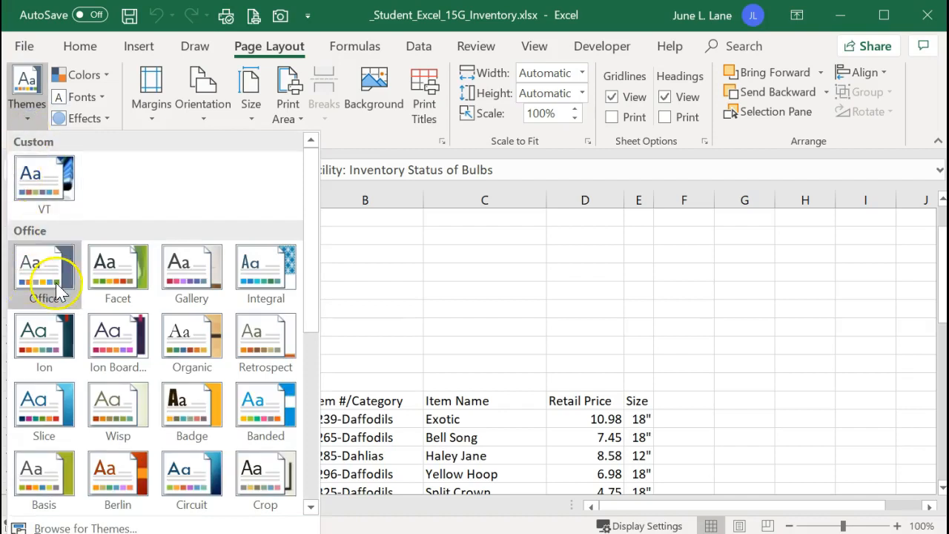
pyautogui.click(31, 410)
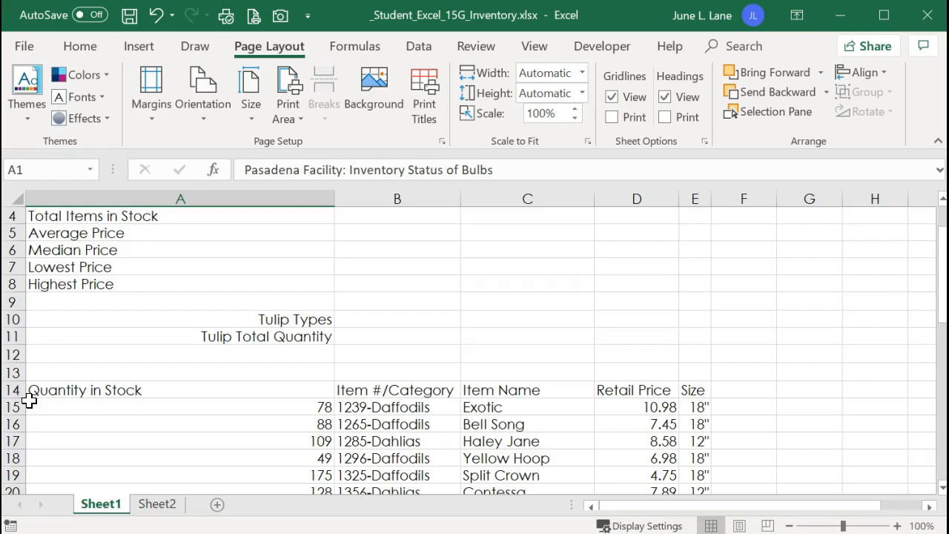
# Step: Rename Sheet1 as Bulbs
pyautogui.click(101, 497)
pyautogui.rightClick(111, 511)
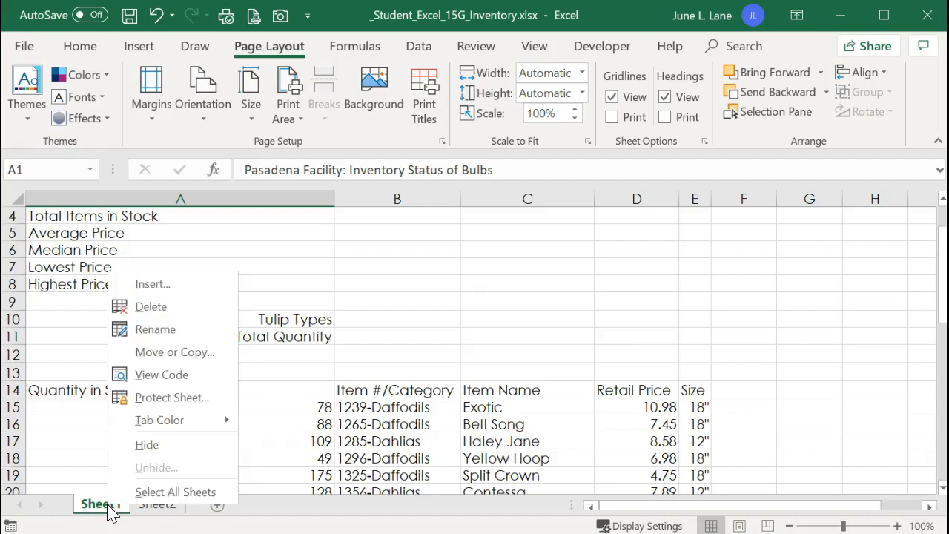
pyautogui.click(149, 337)
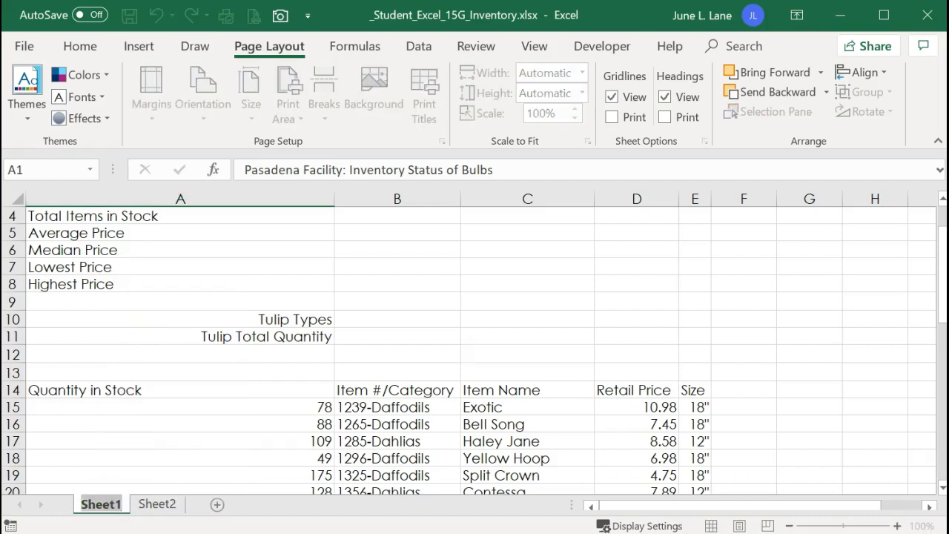
pyautogui.write('Bulbs')
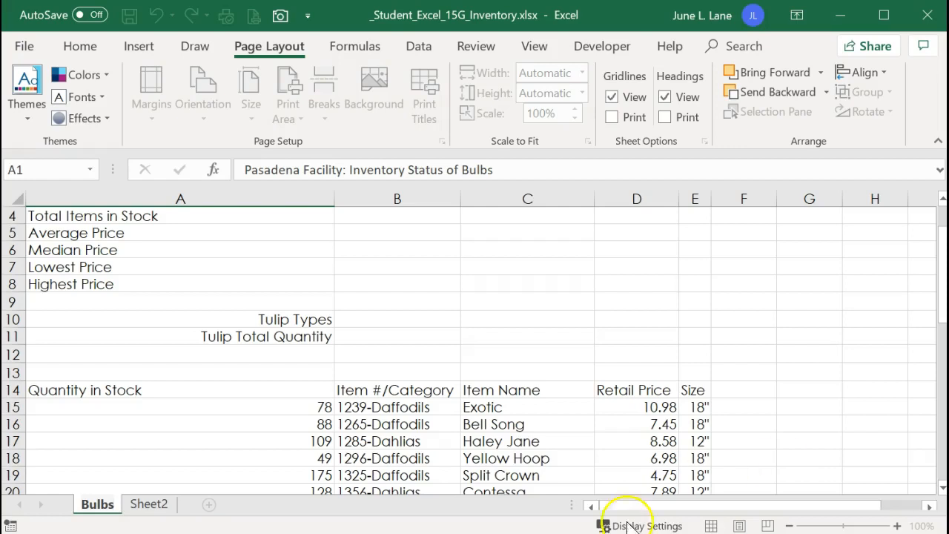
# Step: Rename Sheet2 as Trees and return to the Bulbs sheet
pyautogui.click(148, 506)
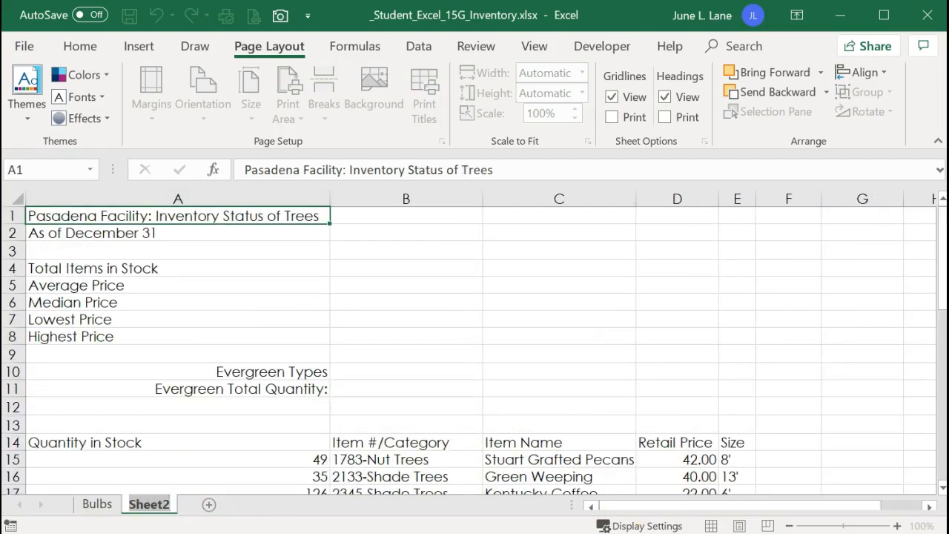
pyautogui.write('Trees')
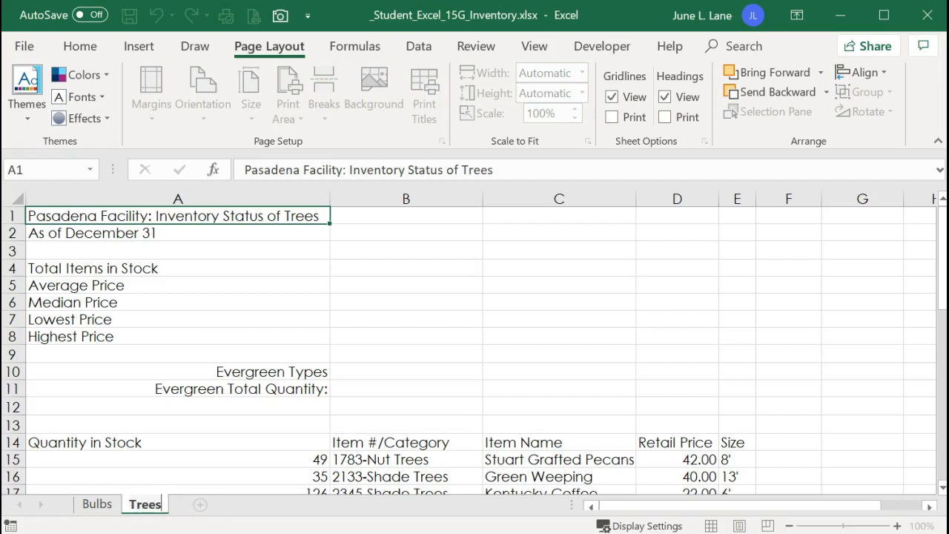
pyautogui.click(104, 504)
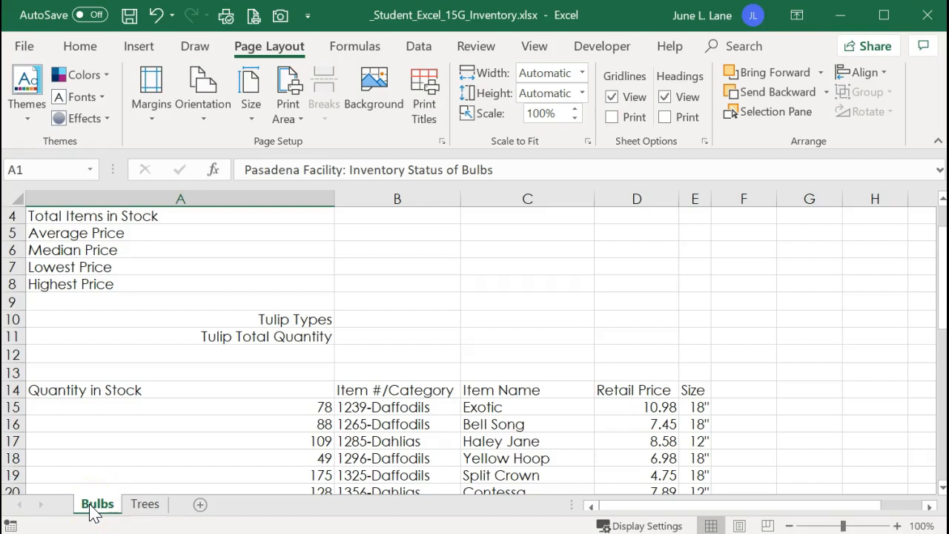
pyautogui.click(81, 49)
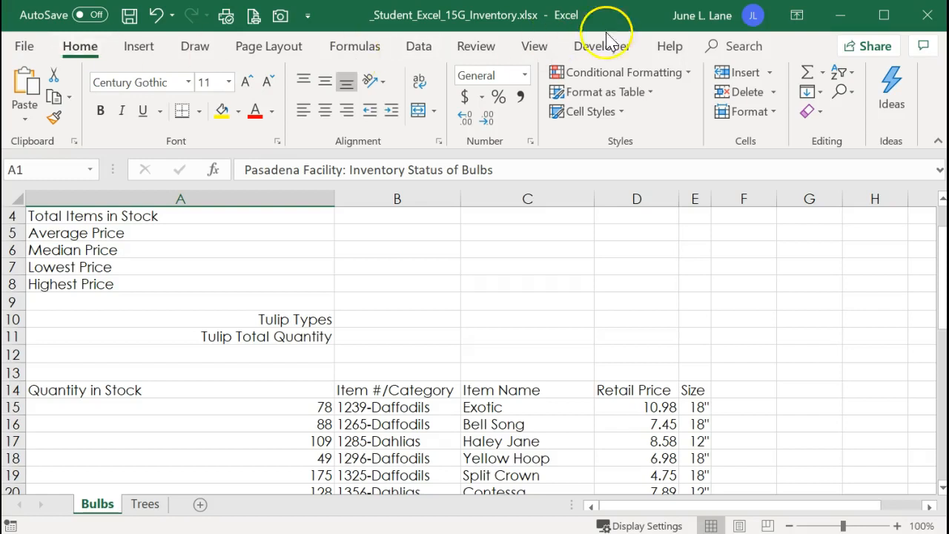
pyautogui.click(771, 111)
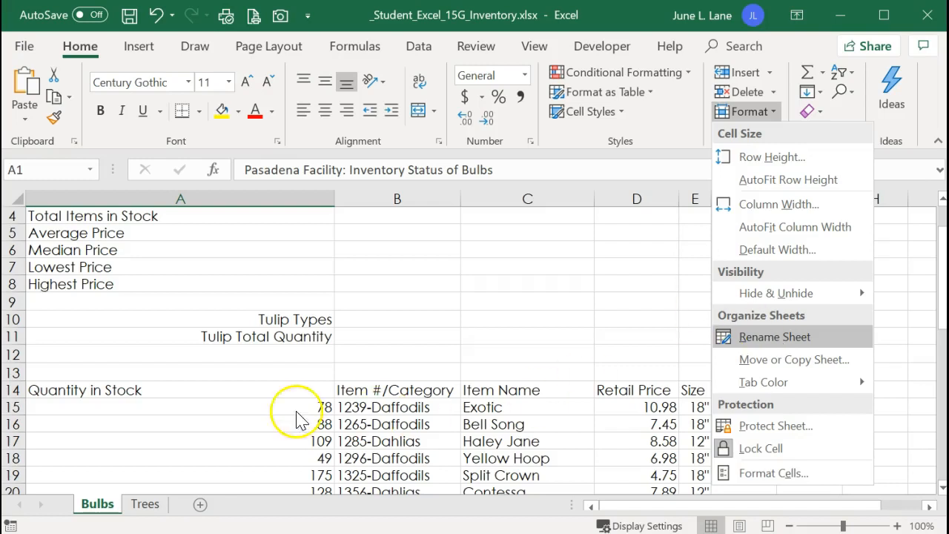
pyautogui.click(103, 502)
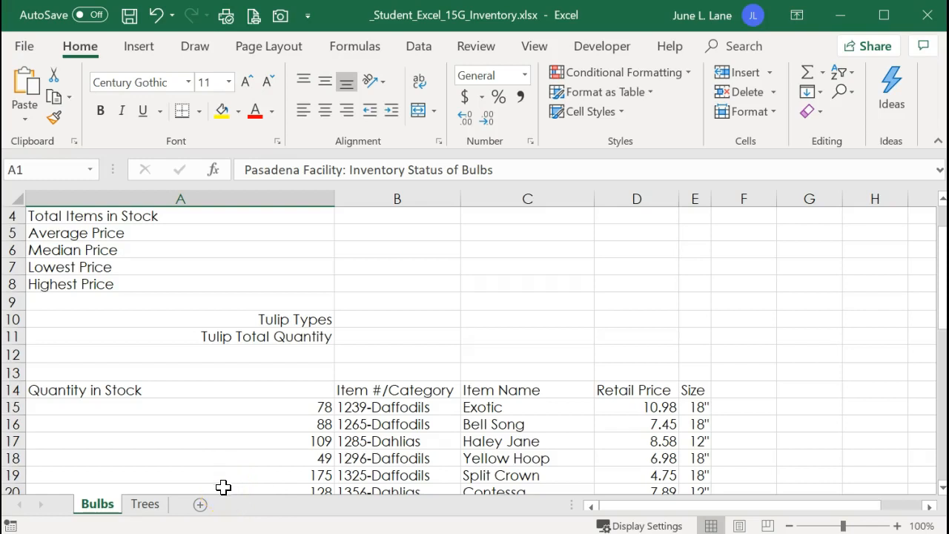
# Step: Insert two blank columns between the Item #/Category and Item Name columns on the Bulbs sheet
pyautogui.click(438, 198)
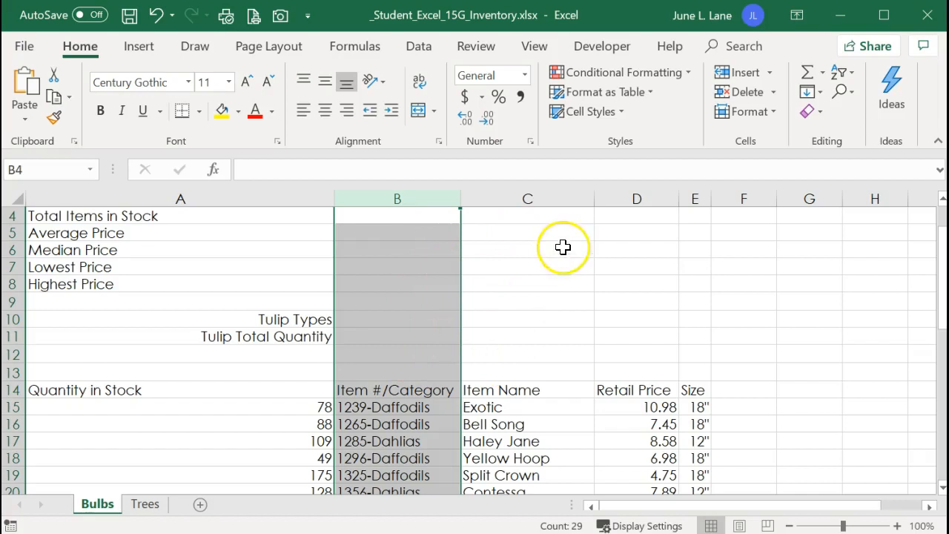
pyautogui.click(553, 197)
pyautogui.moveTo(553, 197); pyautogui.dragTo(614, 196)
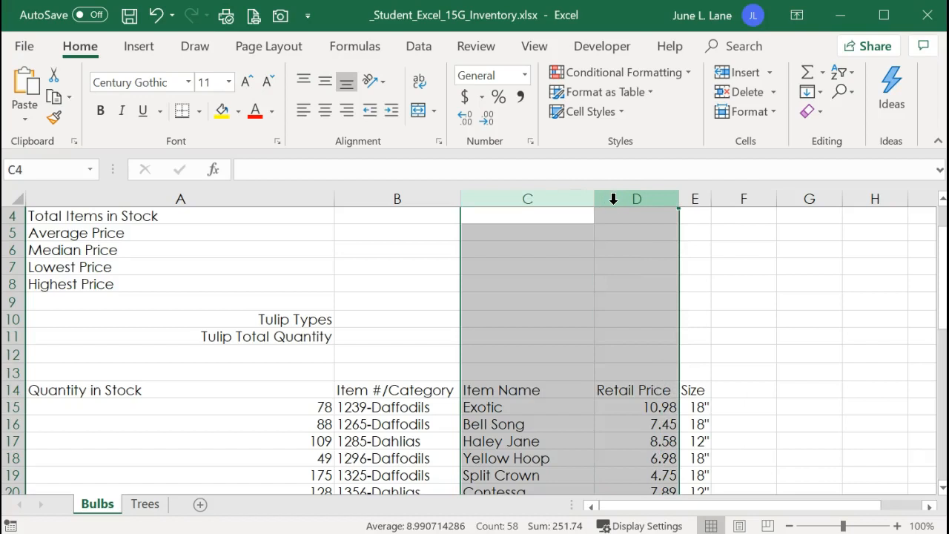
pyautogui.rightClick(613, 199)
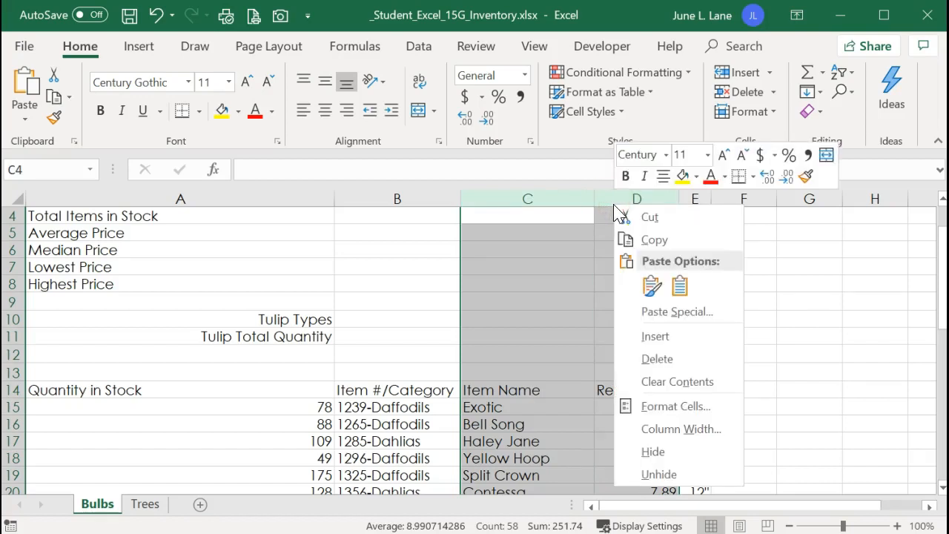
pyautogui.click(643, 339)
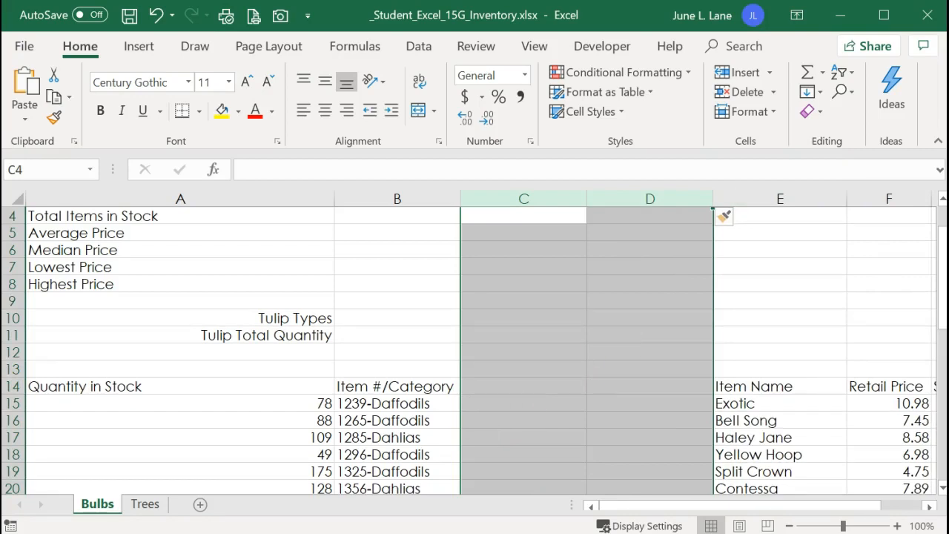
# Step: Enter 1239 in cell C15 and use Flash Fill to extract the remaining item numbers into column C
pyautogui.click(524, 404)
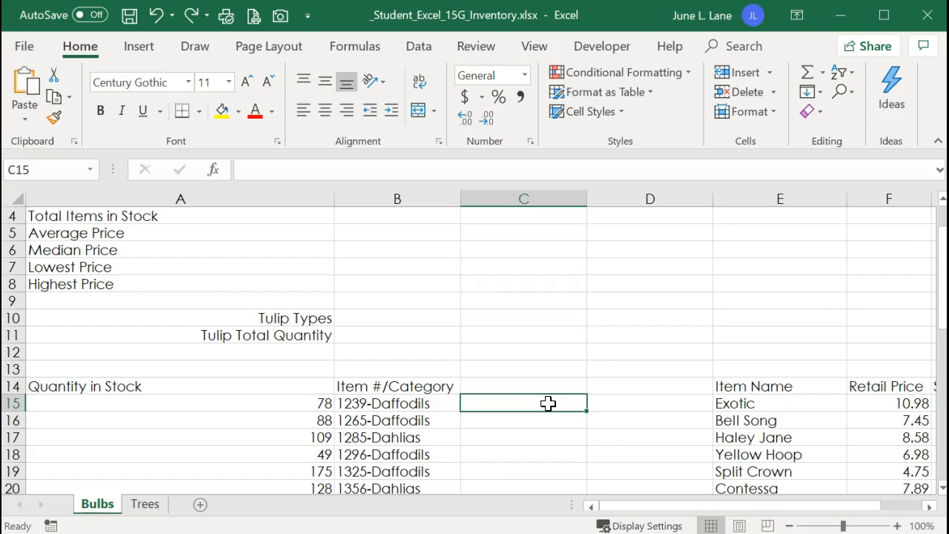
pyautogui.write('12')
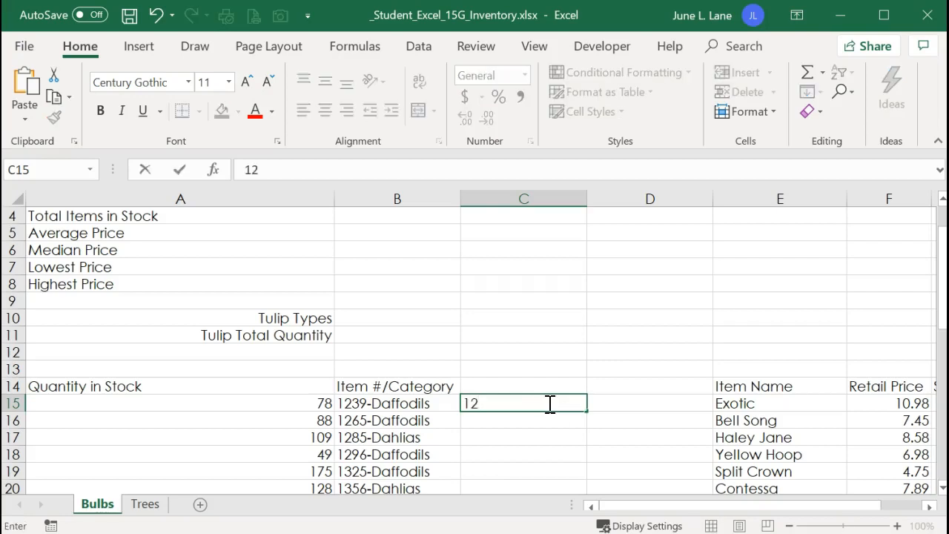
pyautogui.write('39')
pyautogui.click(180, 169)
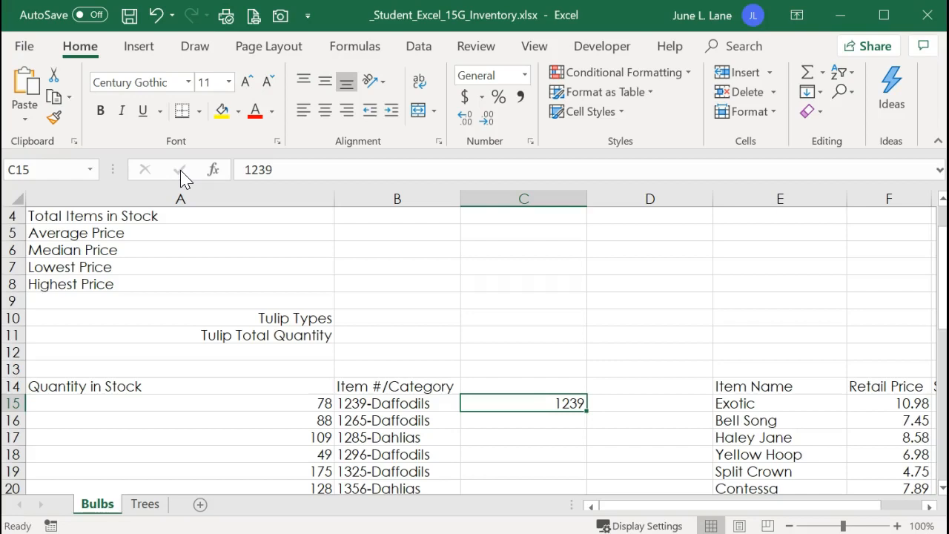
pyautogui.click(822, 92)
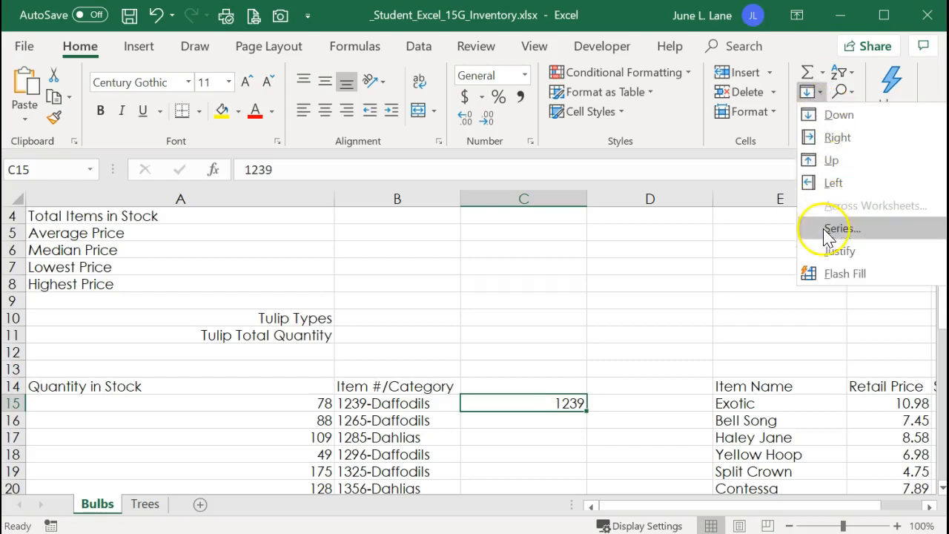
pyautogui.click(844, 274)
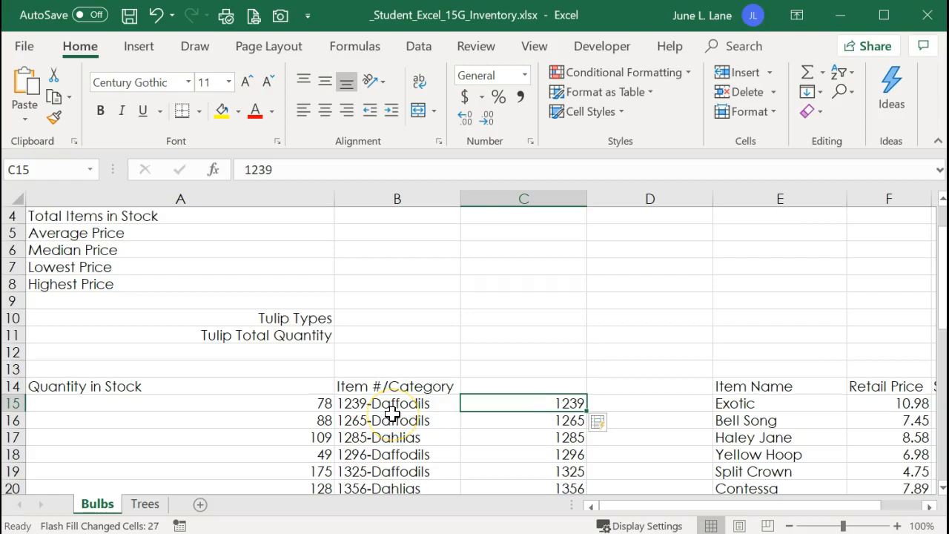
# Step: Enter Daffodils in cell D15 and use Flash Fill to extract the remaining categories into column D
pyautogui.click(636, 407)
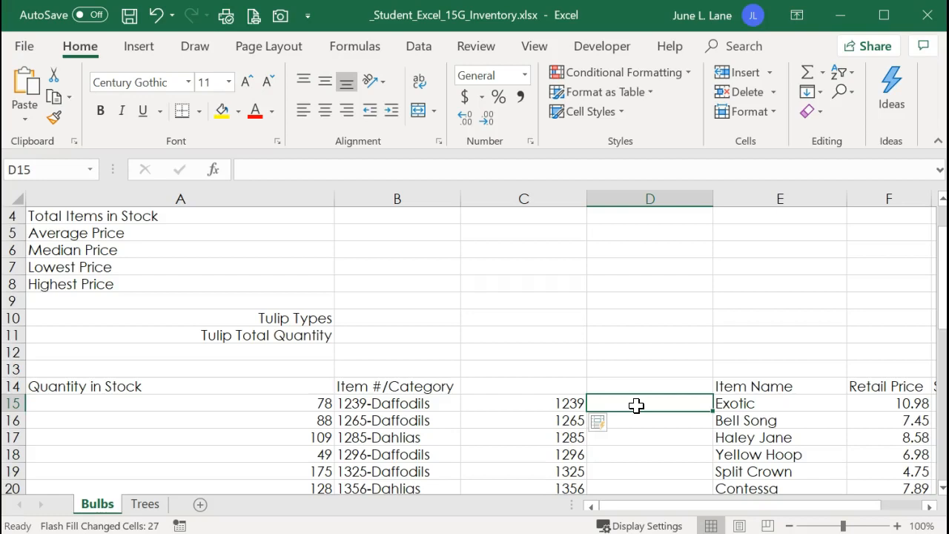
pyautogui.write('Daffodils')
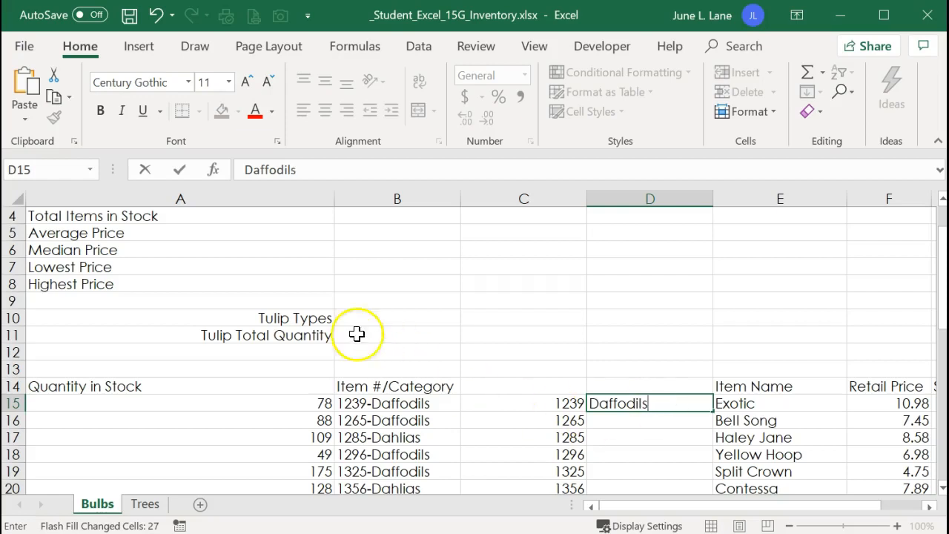
pyautogui.click(179, 170)
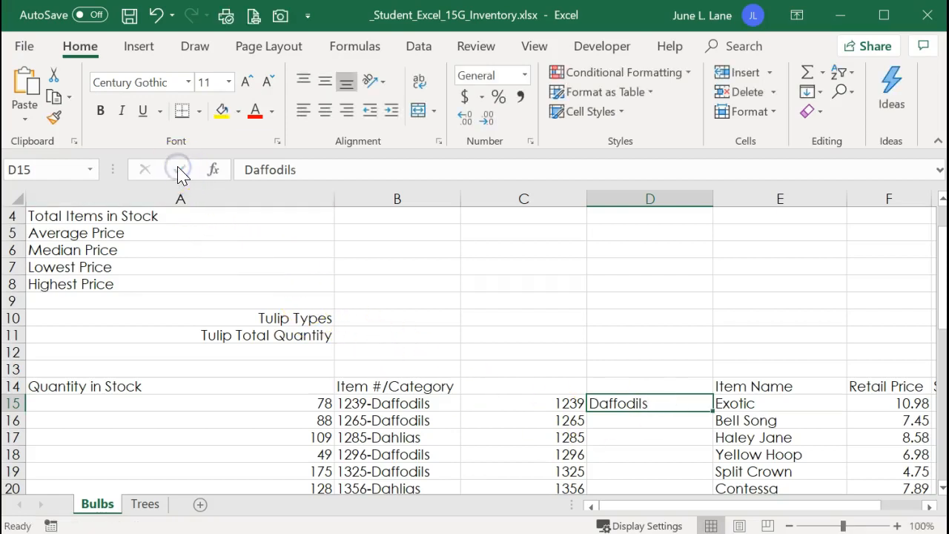
pyautogui.click(820, 92)
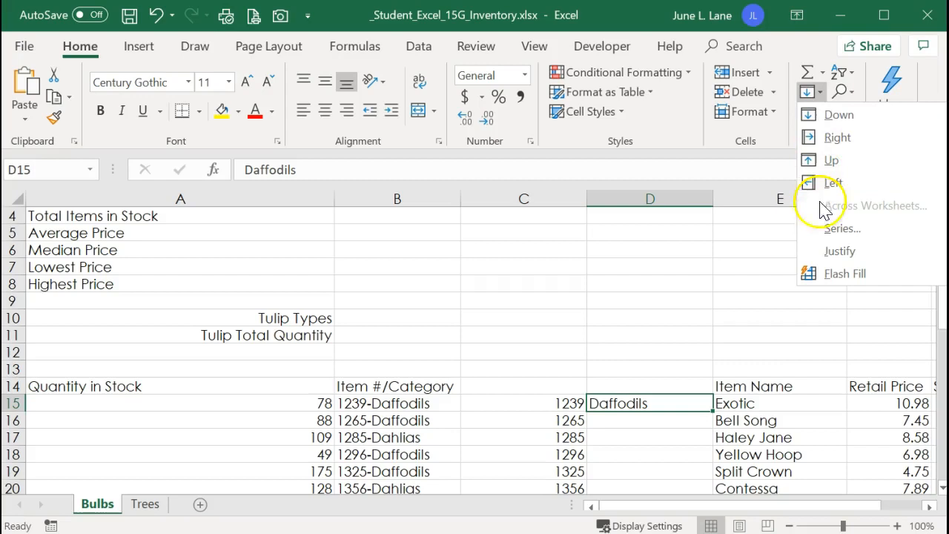
pyautogui.click(817, 276)
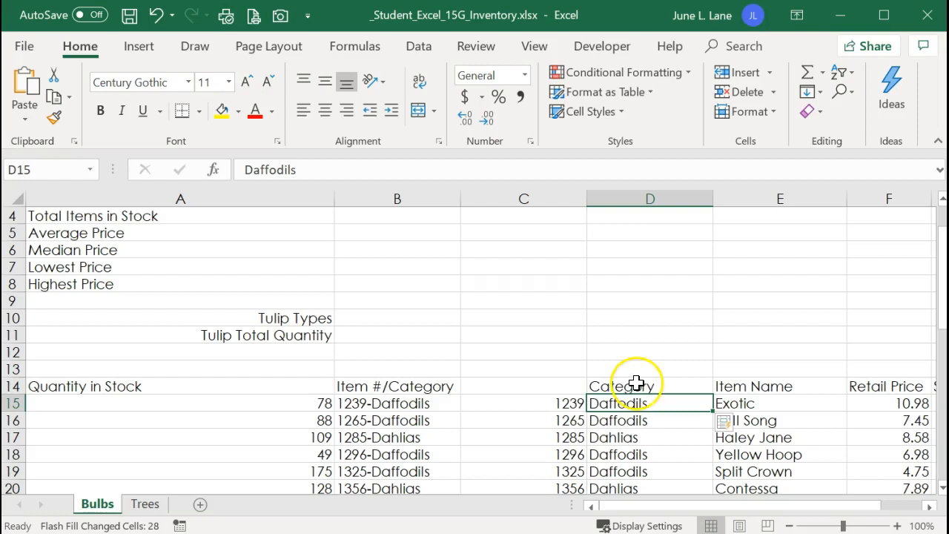
# Step: Enter the column header Item # in cell C14 above the extracted item numbers
pyautogui.click(631, 386)
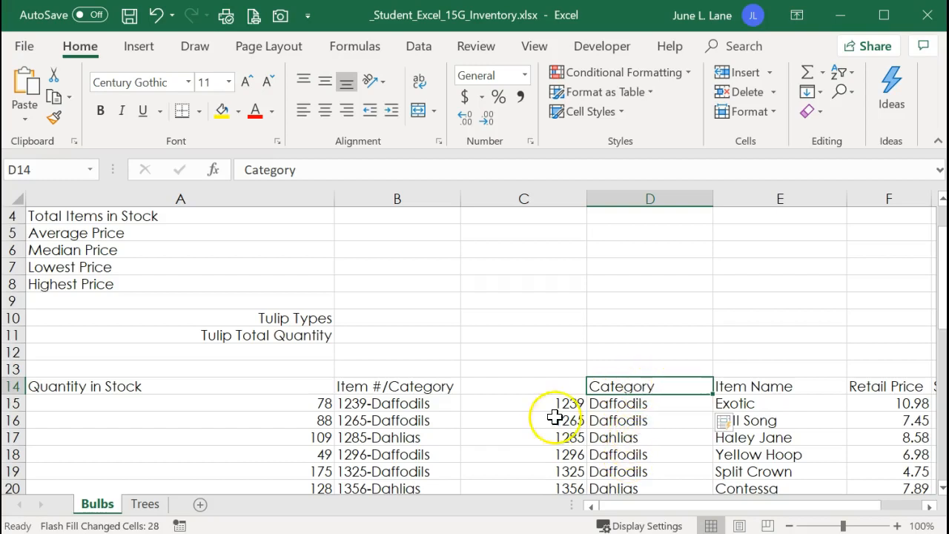
pyautogui.click(533, 386)
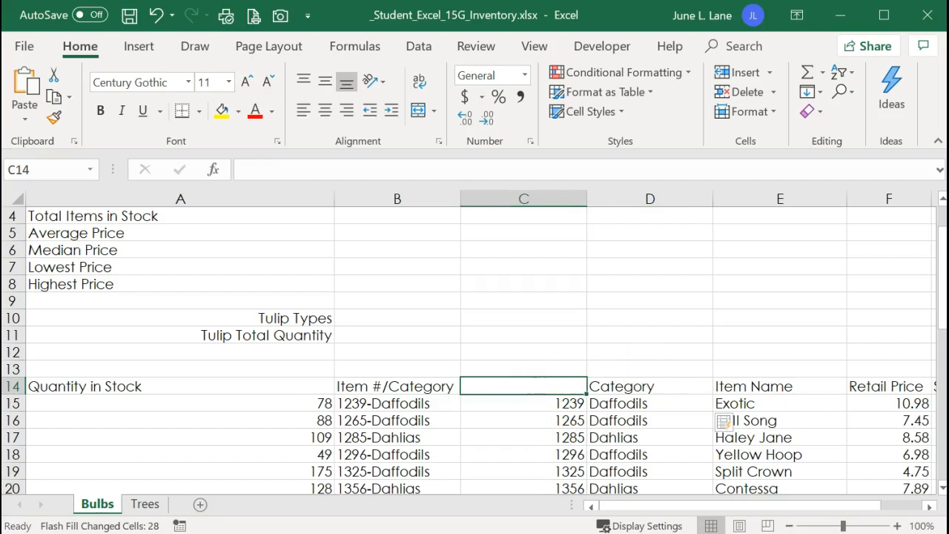
pyautogui.write('I')
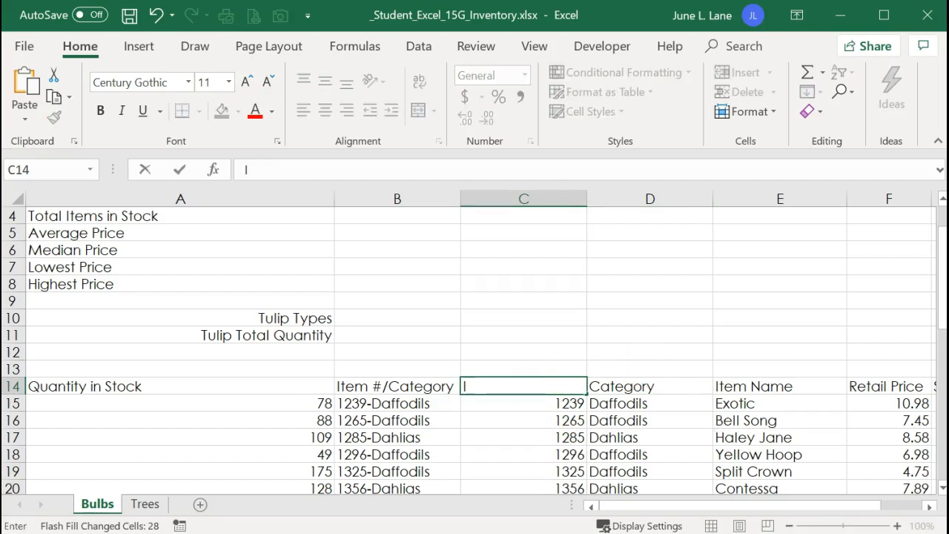
pyautogui.write('ten')
pyautogui.write(' #')
pyautogui.press('BackSpace')
pyautogui.press('BackSpace')
pyautogui.press('BackSpace')
pyautogui.write('m #')
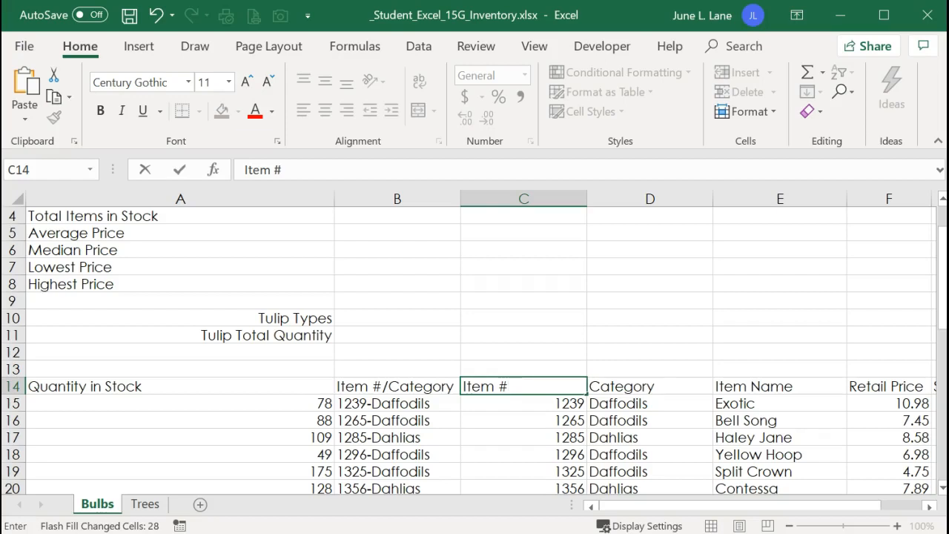
pyautogui.press('Return')
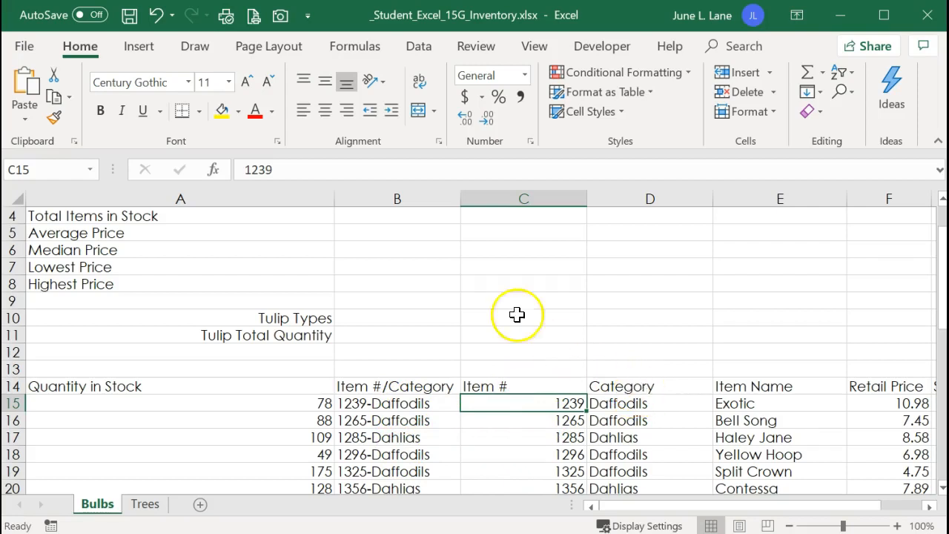
# Step: Delete column B, which holds the combined Item #/Category data
pyautogui.click(403, 198)
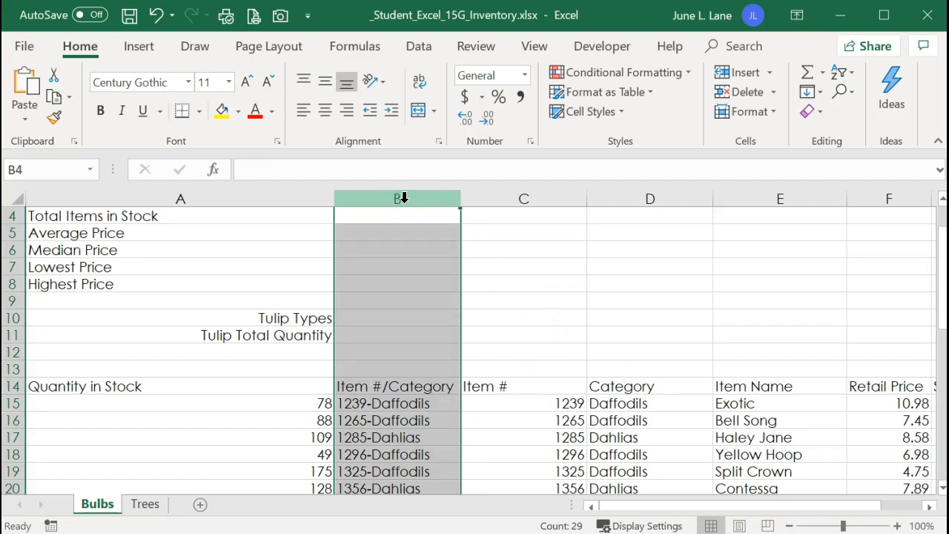
pyautogui.rightClick(403, 199)
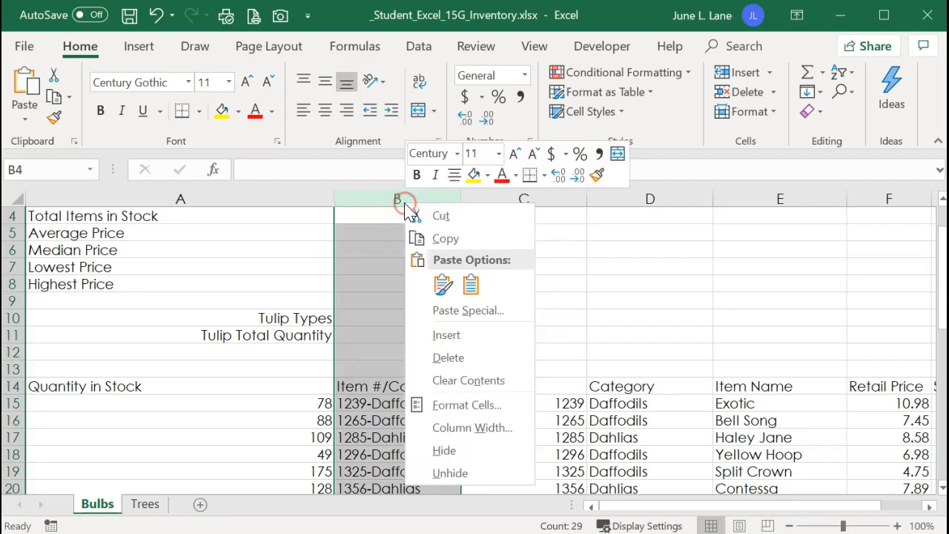
pyautogui.click(441, 358)
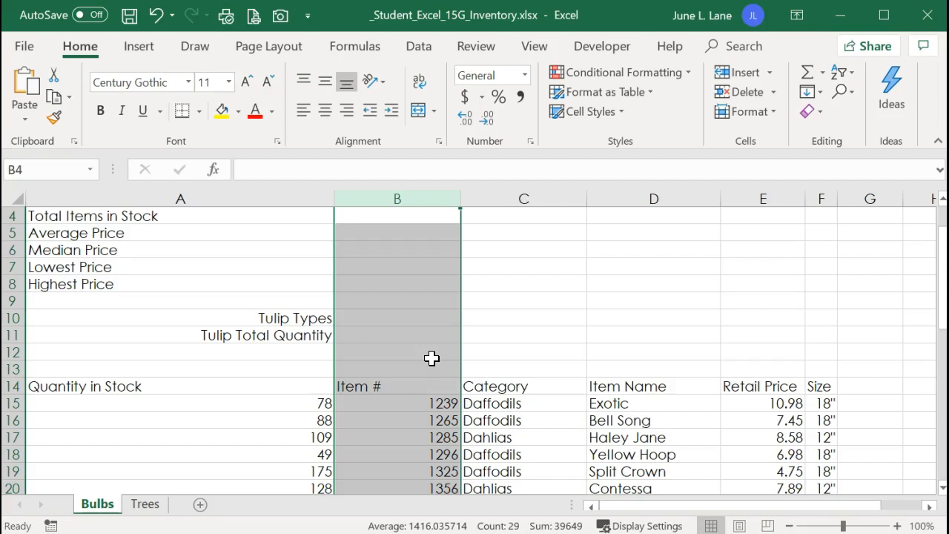
# Step: Move the Category column on the Bulbs sheet from column C to column G by cutting and pasting it
pyautogui.click(542, 198)
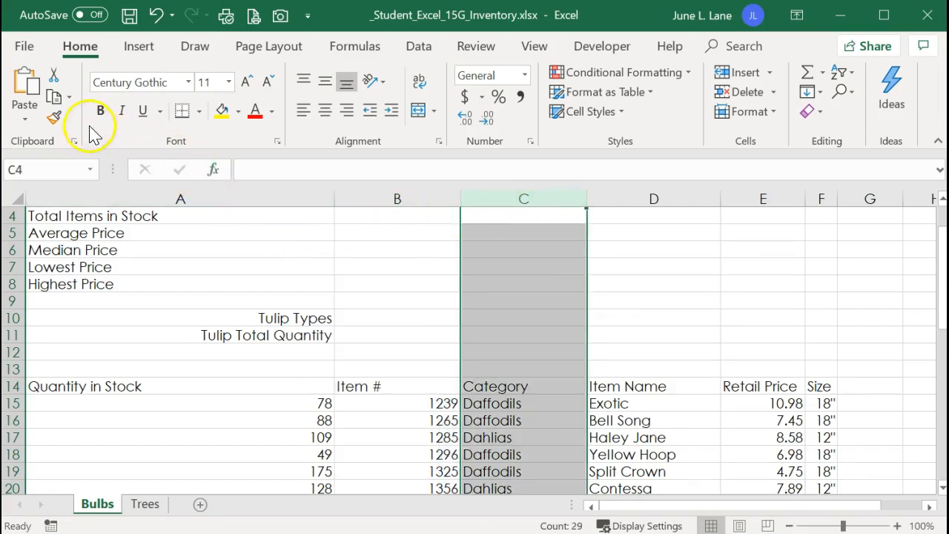
pyautogui.click(55, 77)
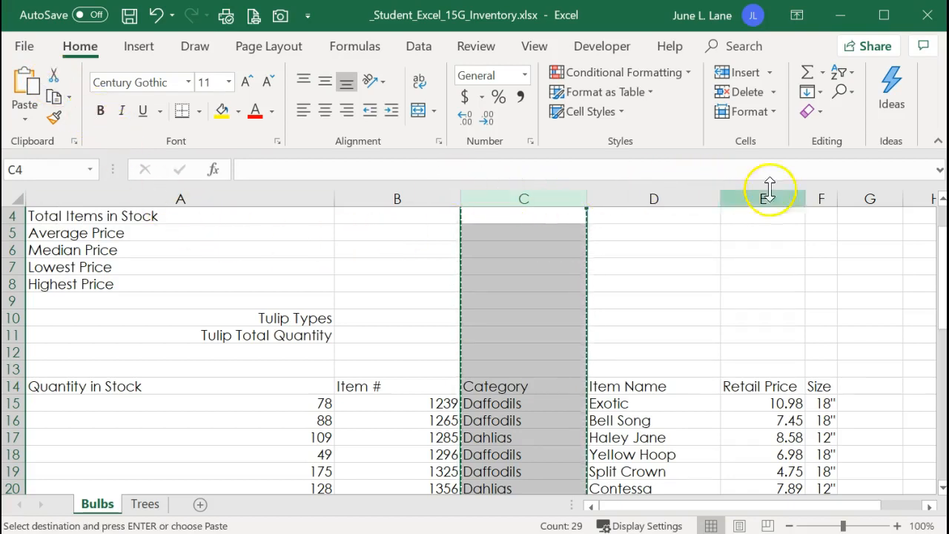
pyautogui.rightClick(870, 199)
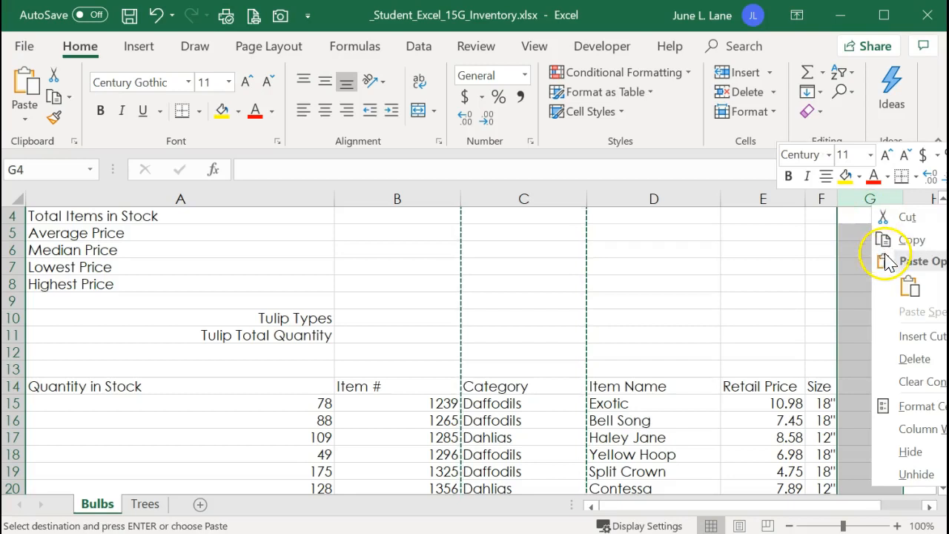
pyautogui.click(906, 286)
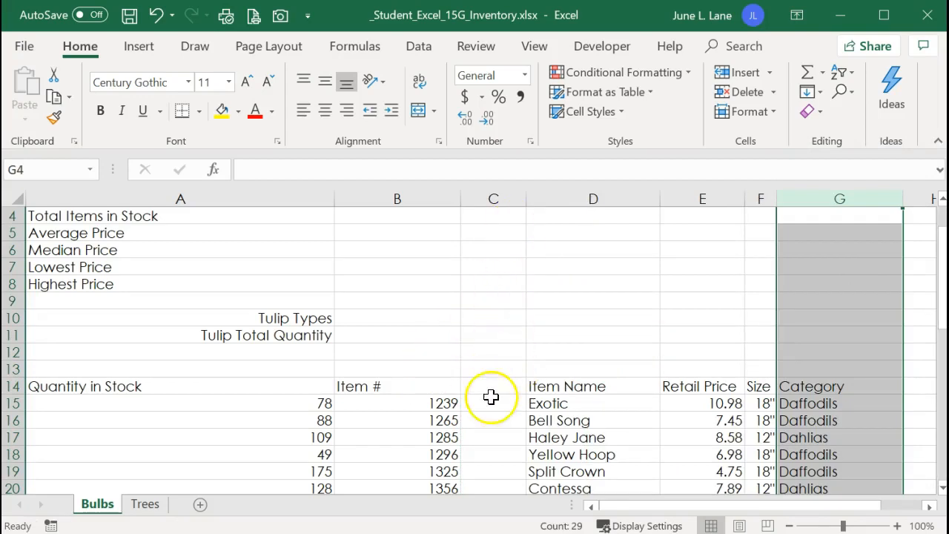
# Step: Delete the empty column C and AutoFit the widths of columns A through F on the Bulbs sheet
pyautogui.click(498, 199)
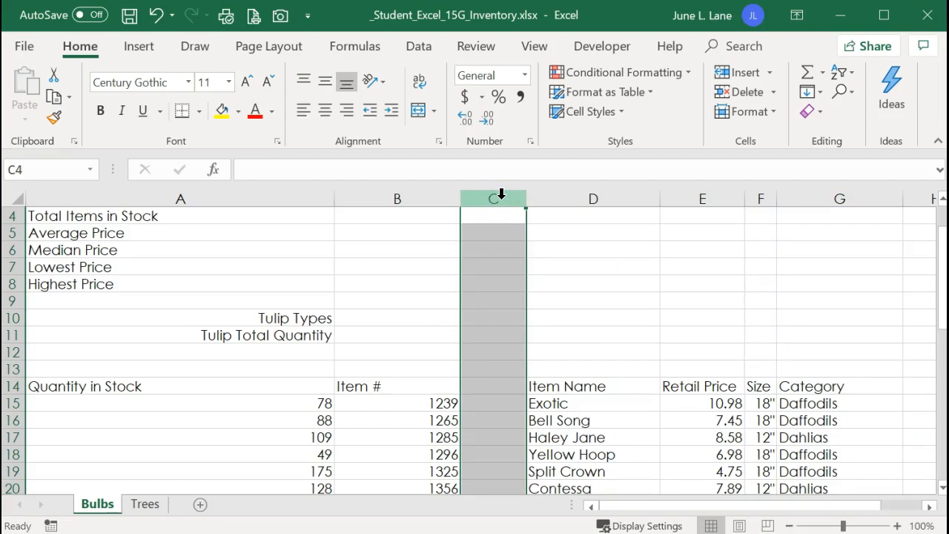
pyautogui.rightClick(501, 194)
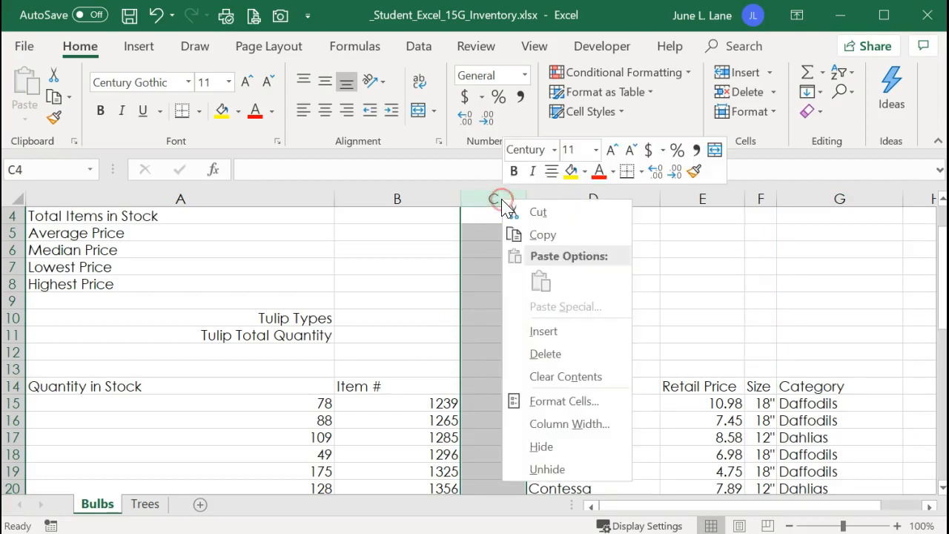
pyautogui.click(511, 352)
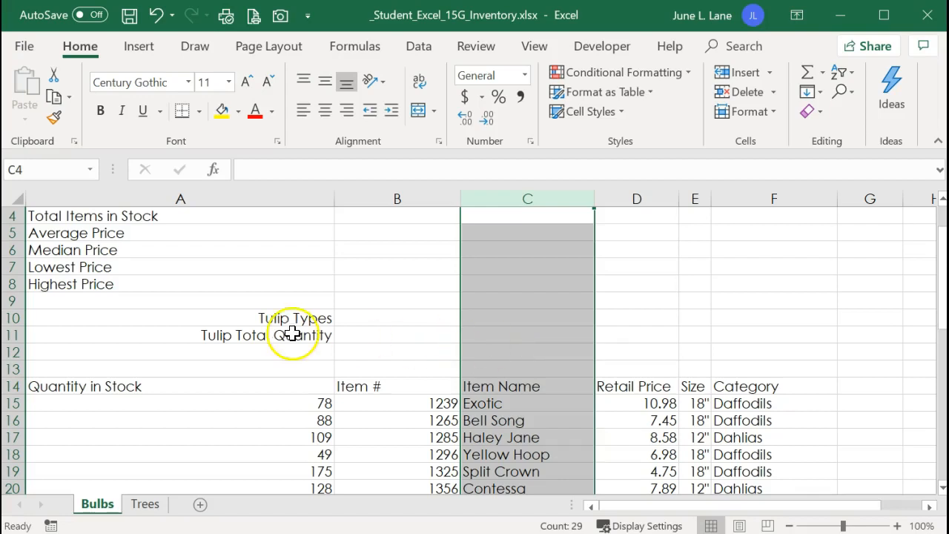
pyautogui.moveTo(186, 199); pyautogui.dragTo(730, 197)
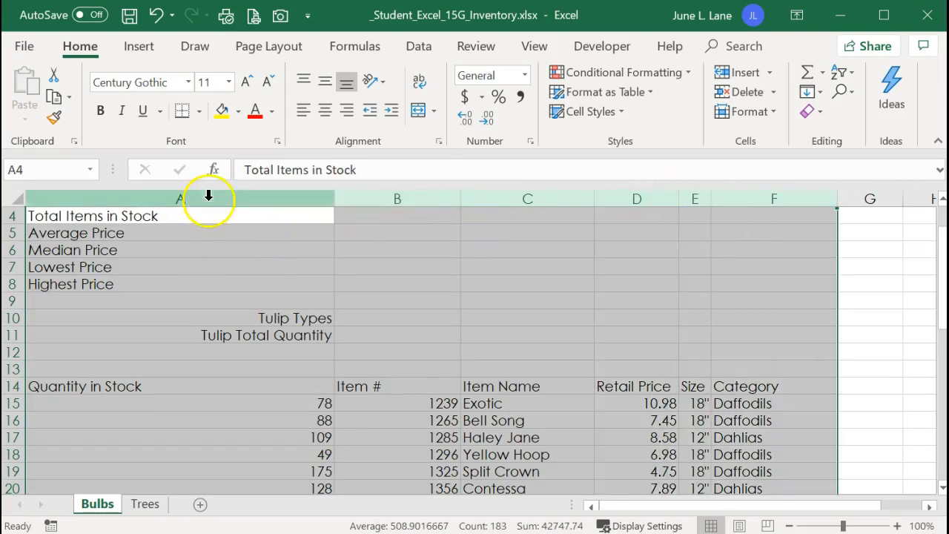
pyautogui.doubleClick(334, 199)
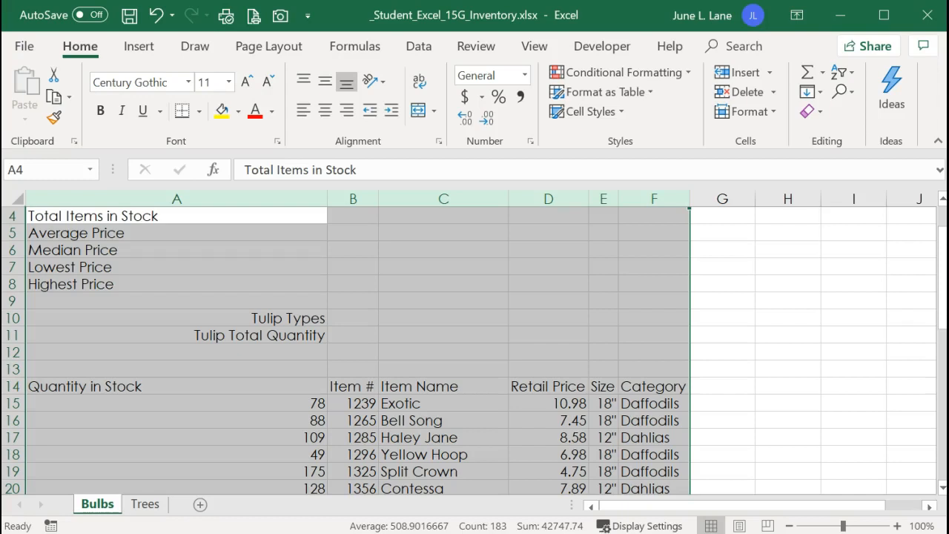
# Step: On the Trees sheet, insert two blank columns before the Item Name column at columns C and D
pyautogui.click(145, 504)
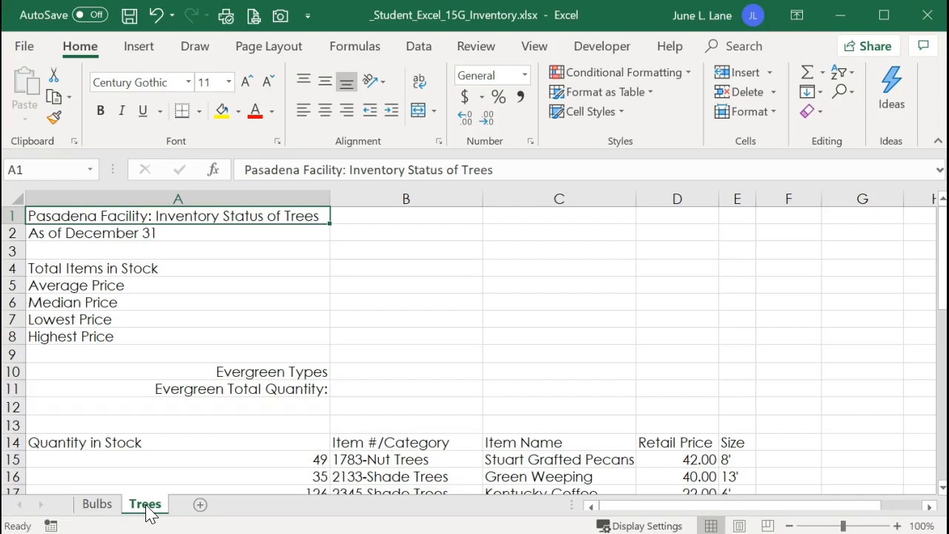
pyautogui.click(586, 199)
pyautogui.moveTo(587, 199); pyautogui.dragTo(651, 200)
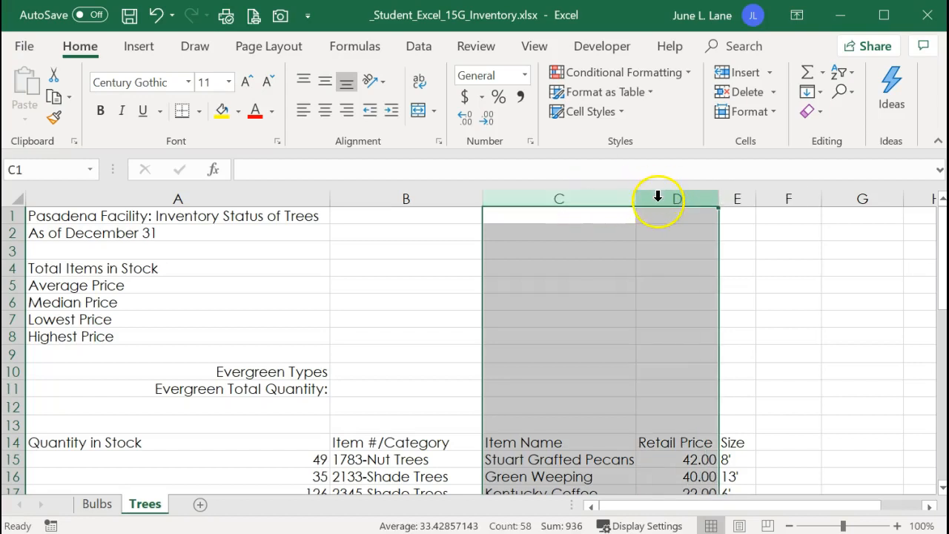
pyautogui.rightClick(657, 198)
pyautogui.click(682, 330)
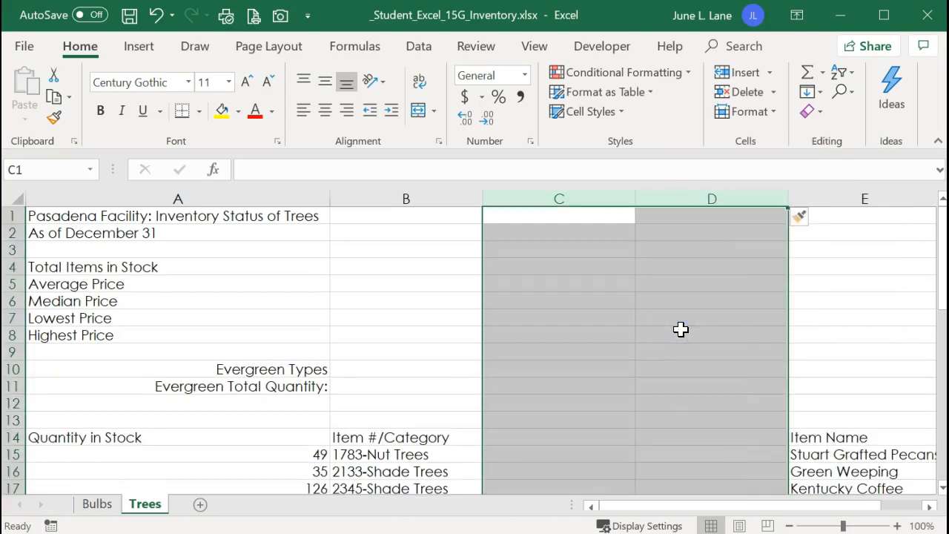
# Step: Enter 1783 in cell C15 and use Flash Fill to extract the remaining tree item numbers into column C
pyautogui.click(548, 450)
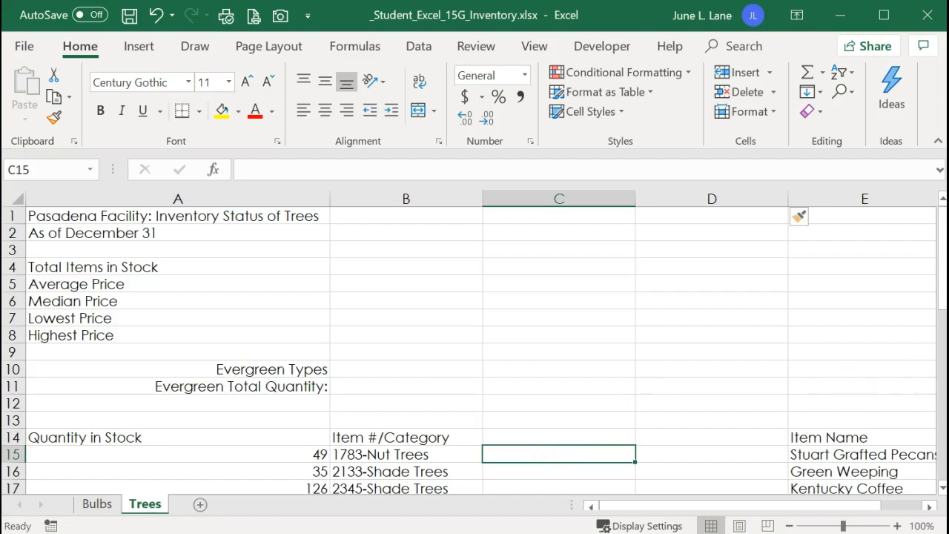
pyautogui.write('1783')
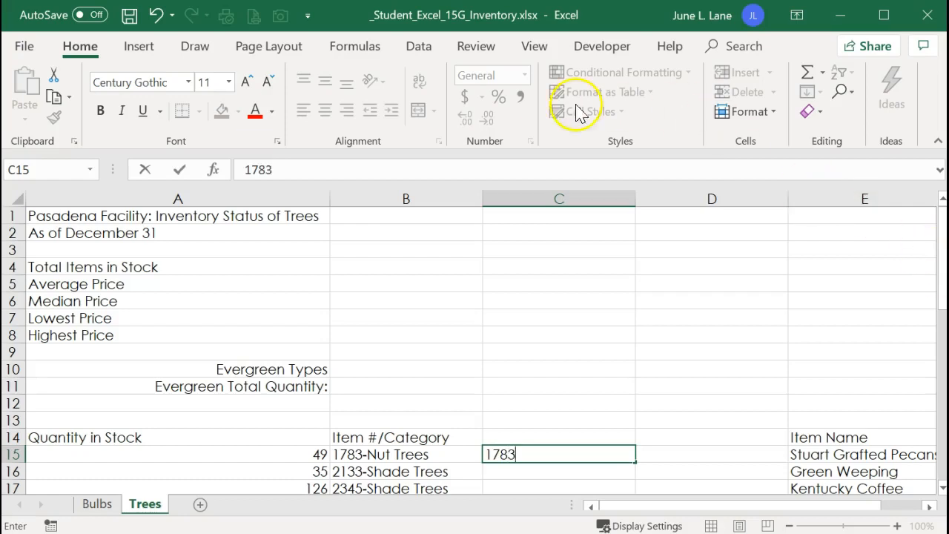
pyautogui.click(180, 170)
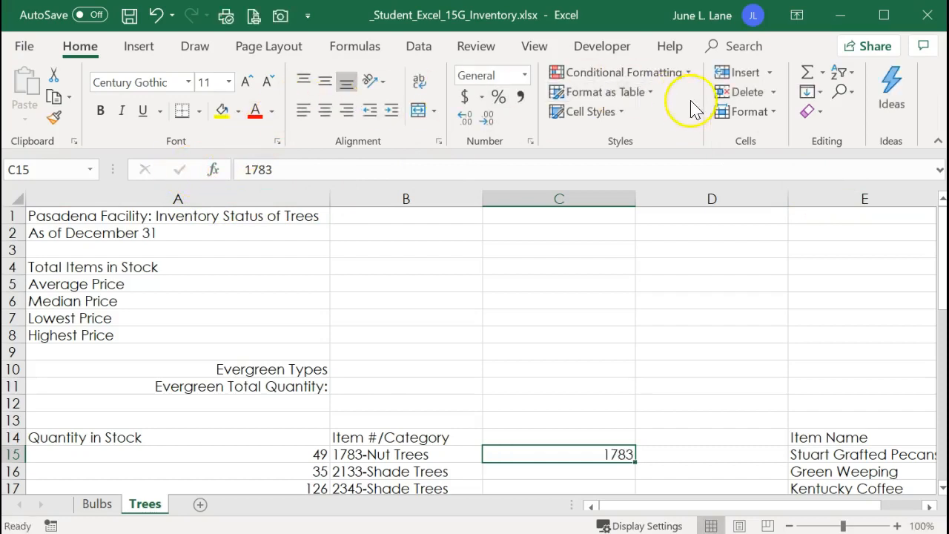
pyautogui.click(820, 92)
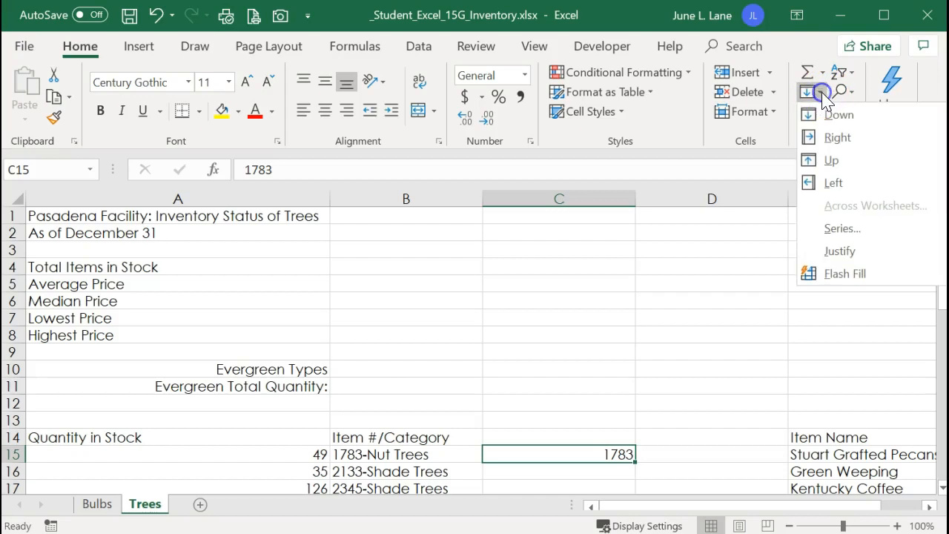
pyautogui.click(833, 275)
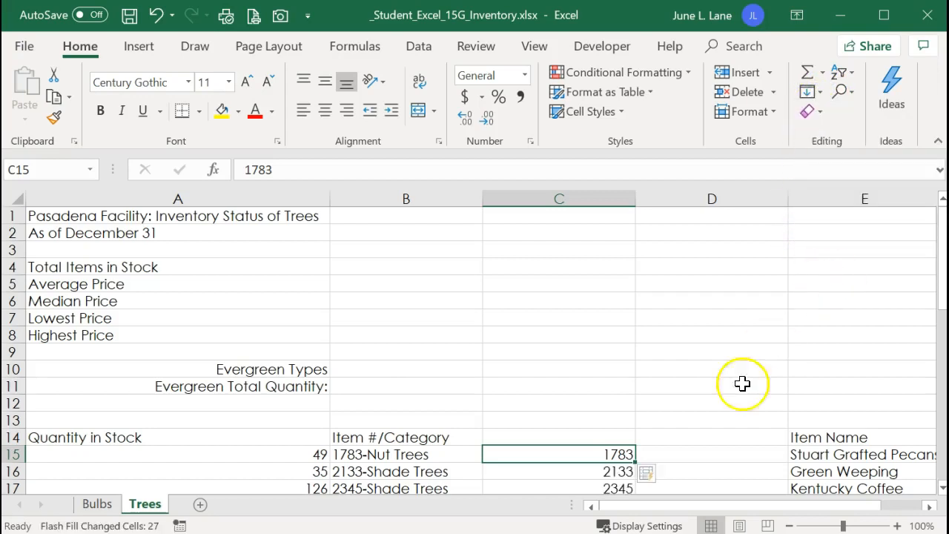
# Step: Enter Nut Trees in cell D15 and use Flash Fill to extract the remaining tree categories into column D
pyautogui.click(681, 455)
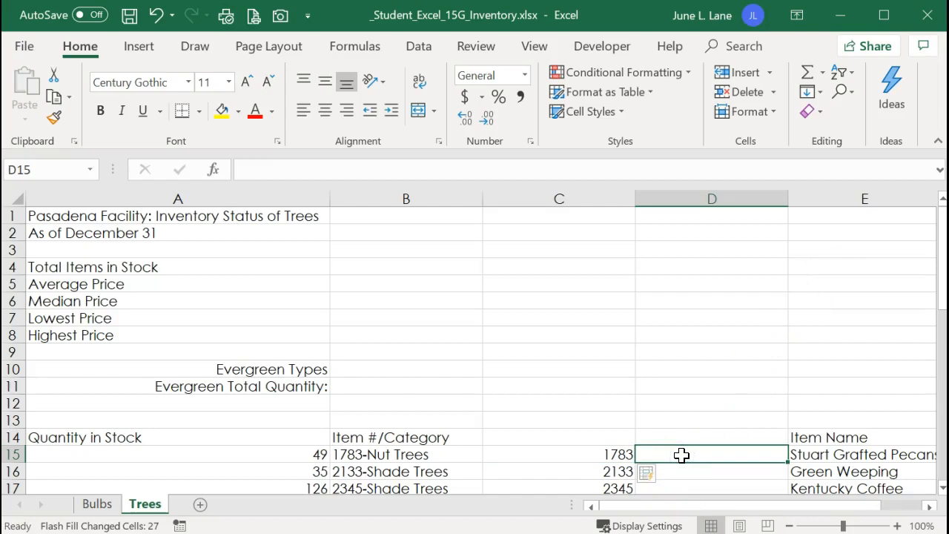
pyautogui.write('Nut')
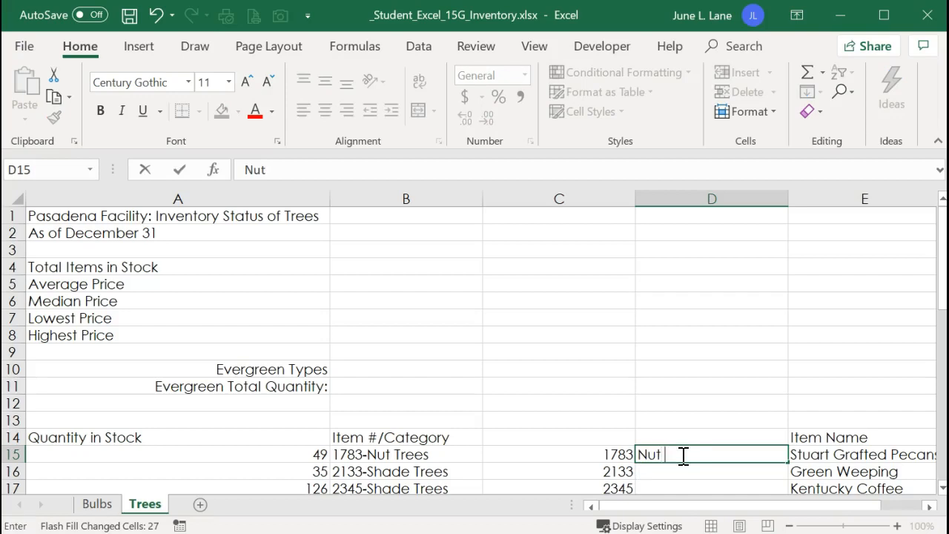
pyautogui.write(' Trees')
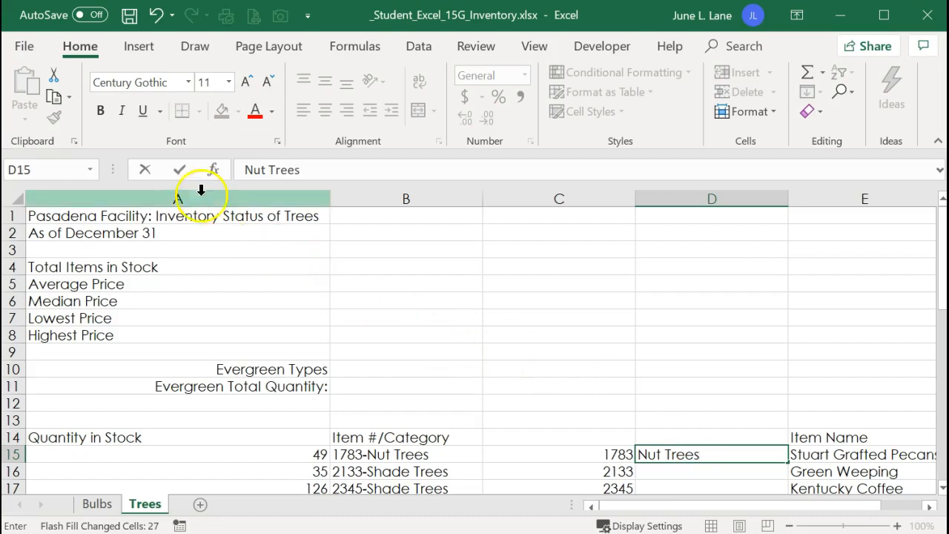
pyautogui.click(180, 171)
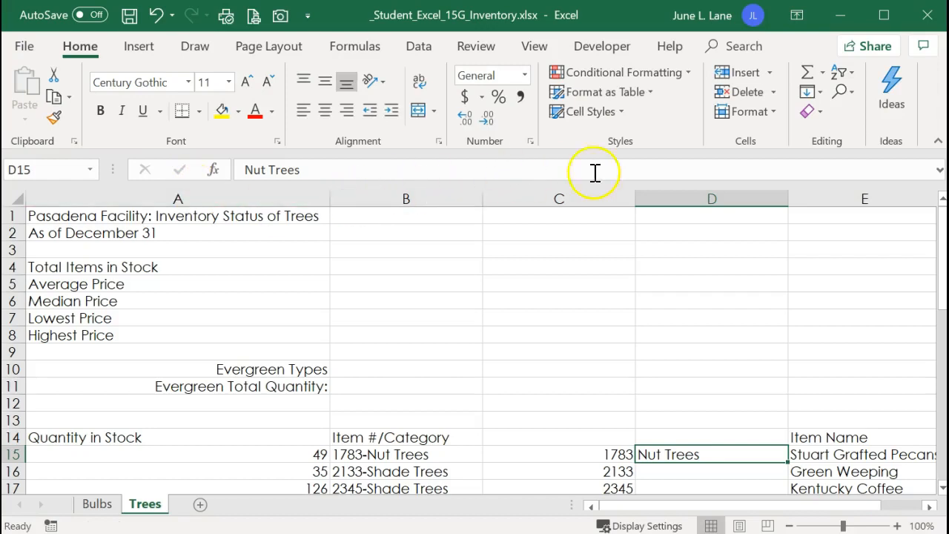
pyautogui.click(821, 90)
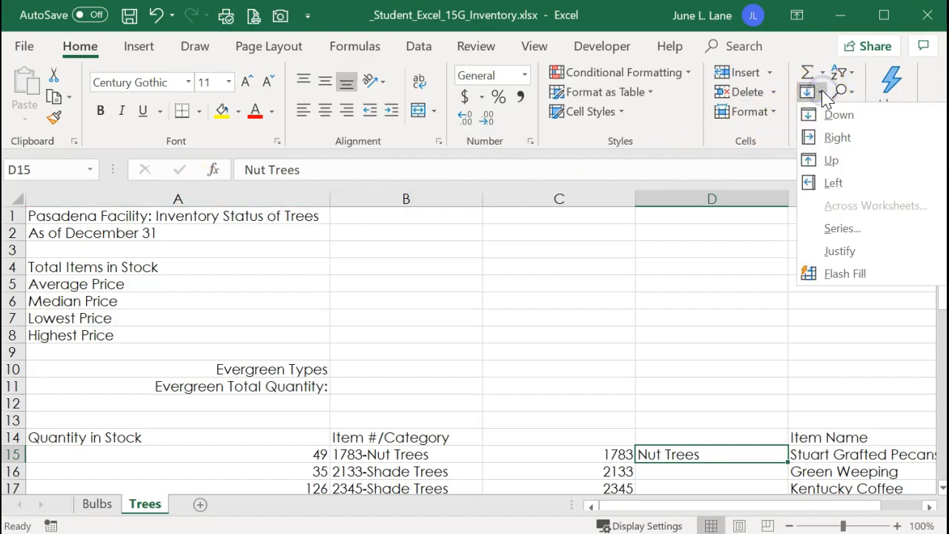
pyautogui.click(834, 274)
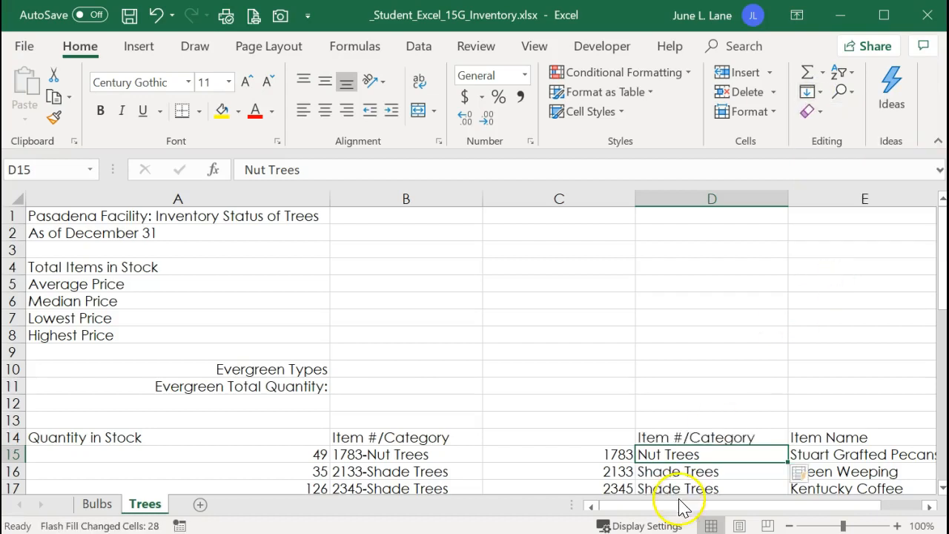
# Step: Remove "Item #/" from the header in cell D14 so that it reads Category
pyautogui.click(700, 436)
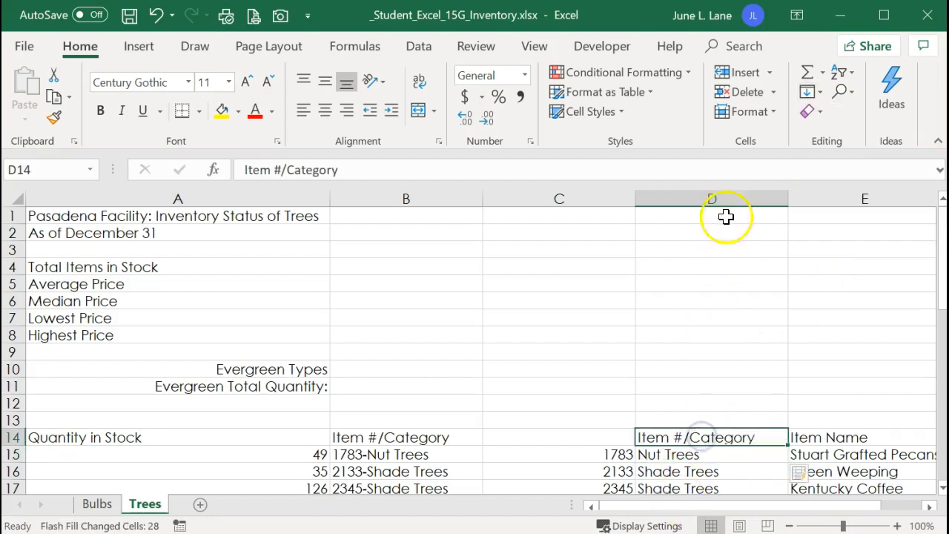
pyautogui.doubleClick(686, 436)
pyautogui.moveTo(687, 437); pyautogui.dragTo(640, 437)
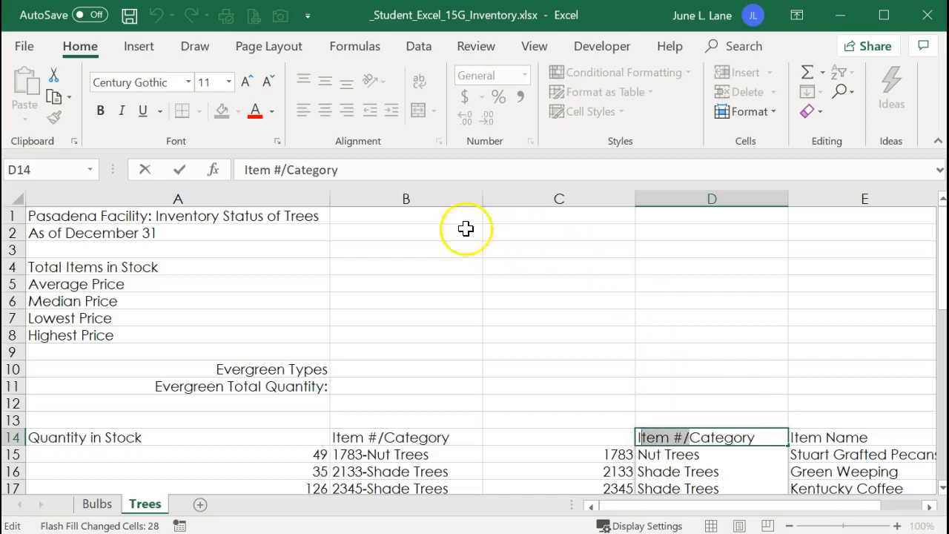
pyautogui.moveTo(288, 170); pyautogui.dragTo(237, 180)
pyautogui.press('Delete')
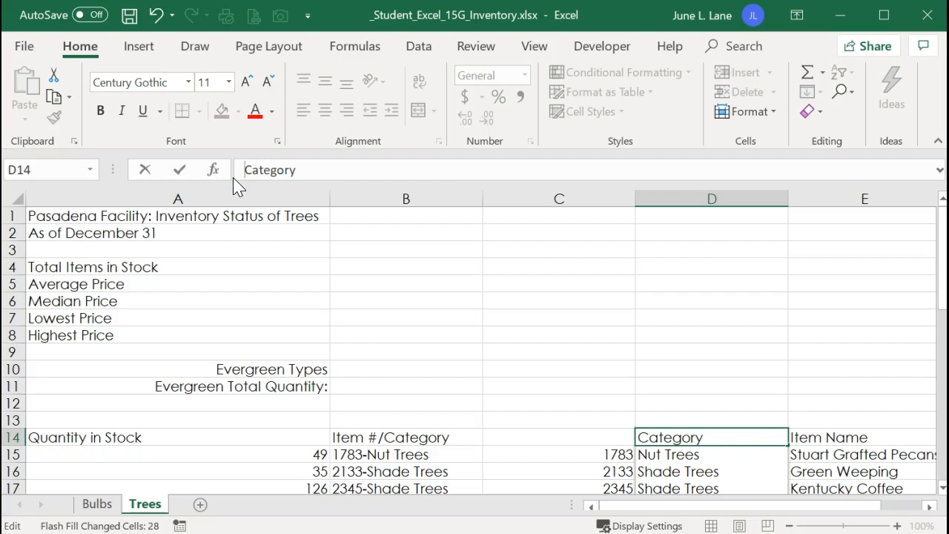
# Step: Enter the column header Item # in cell C14 above the tree item numbers
pyautogui.click(575, 436)
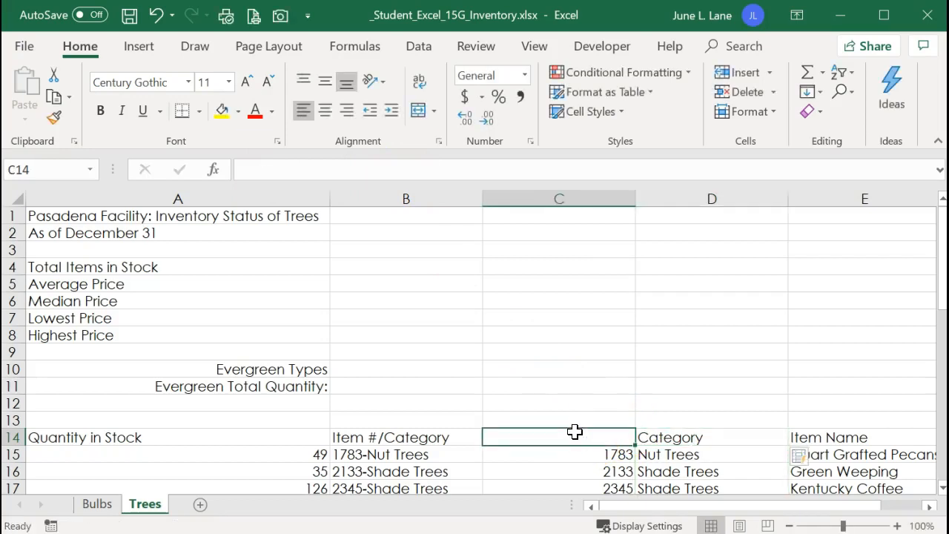
pyautogui.write('It')
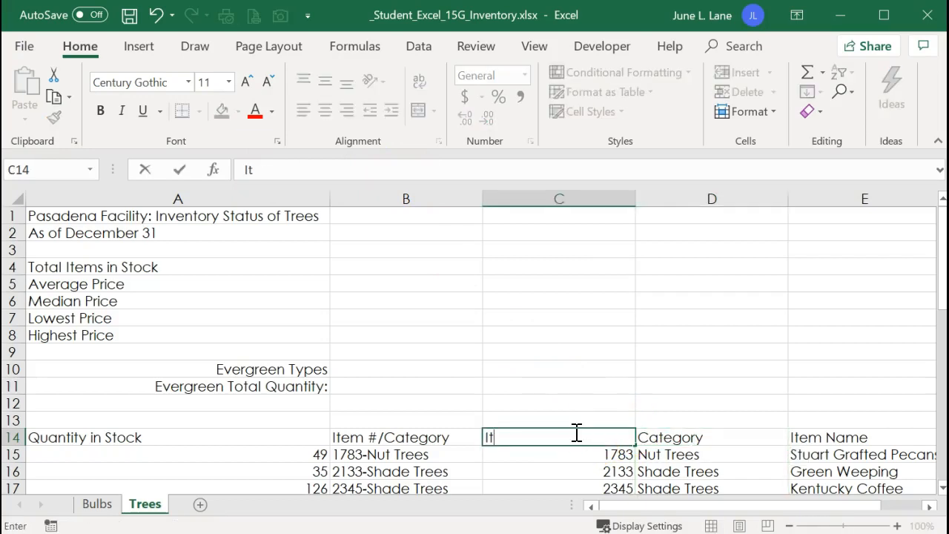
pyautogui.write('em #')
pyautogui.press('Return')
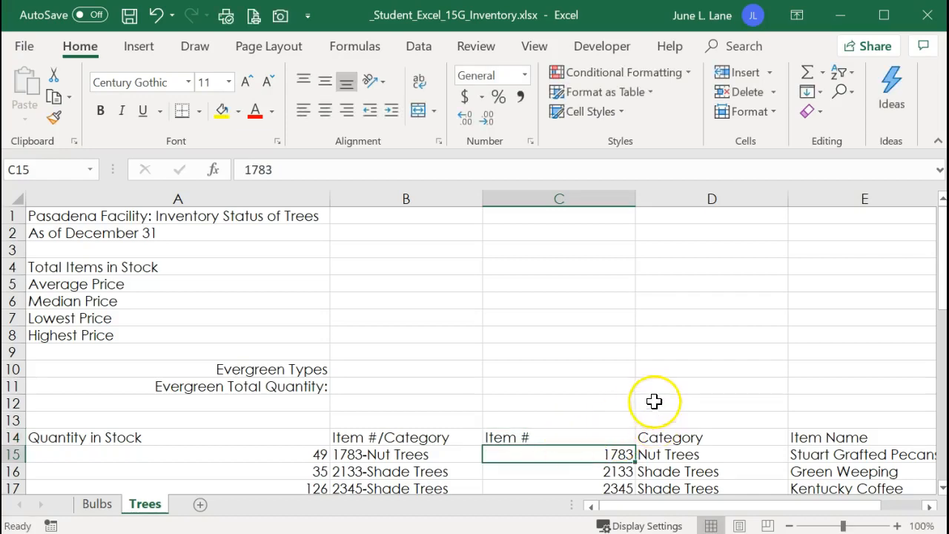
# Step: Delete column B with the combined Item #/Category data from the Trees sheet
pyautogui.click(441, 198)
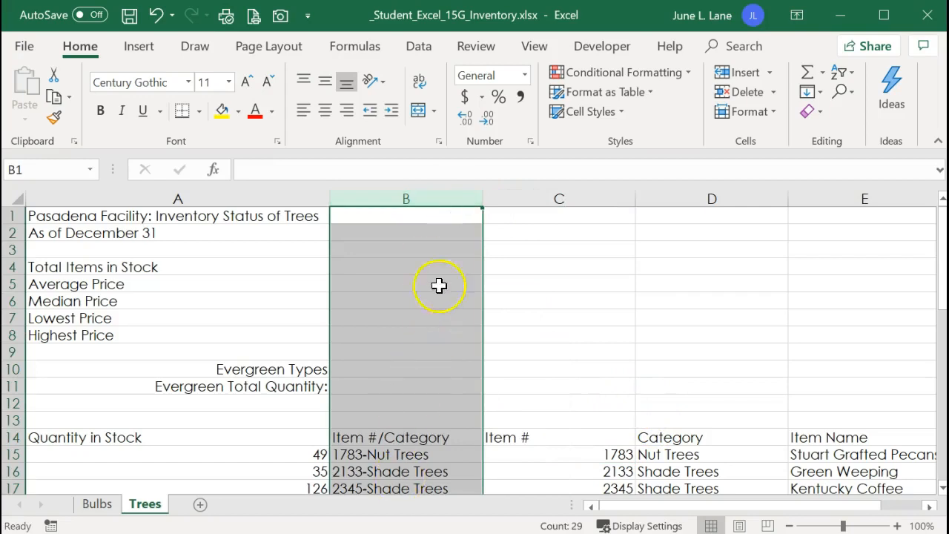
pyautogui.rightClick(439, 192)
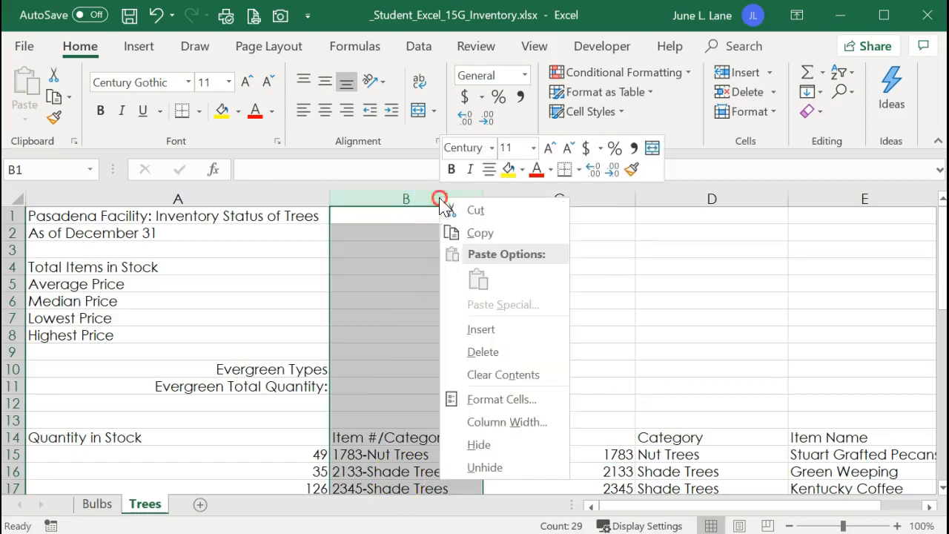
pyautogui.click(474, 352)
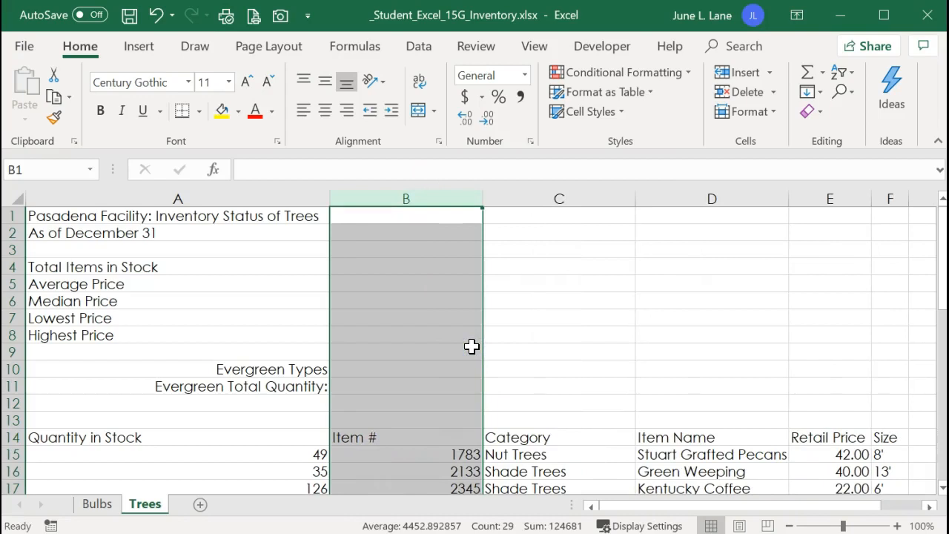
# Step: Move the Category column from column C to the empty column G on the Trees sheet
pyautogui.click(593, 197)
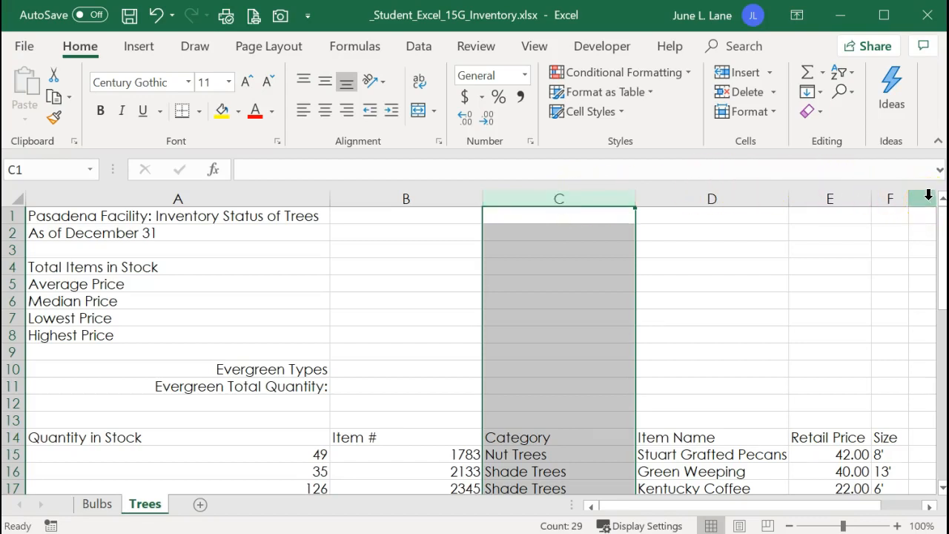
pyautogui.click(54, 78)
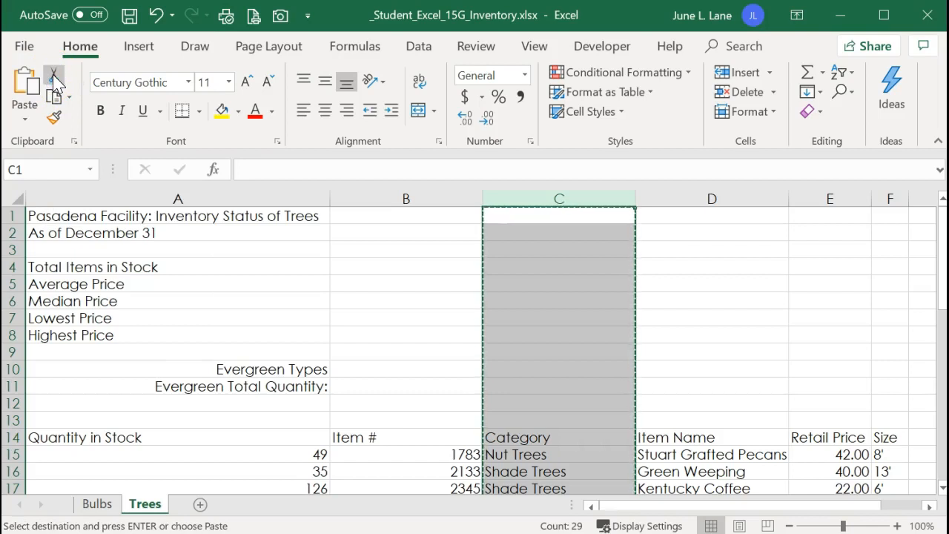
pyautogui.click(920, 198)
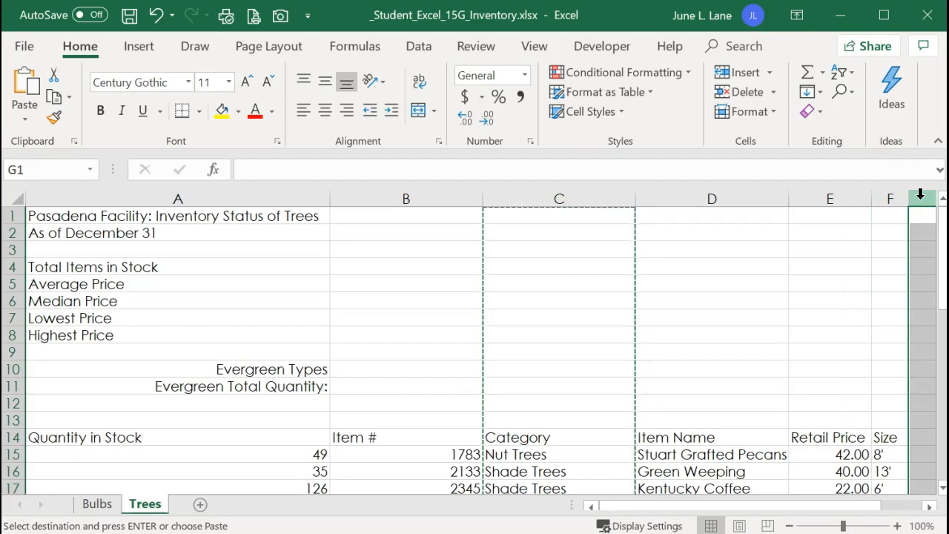
pyautogui.click(791, 525)
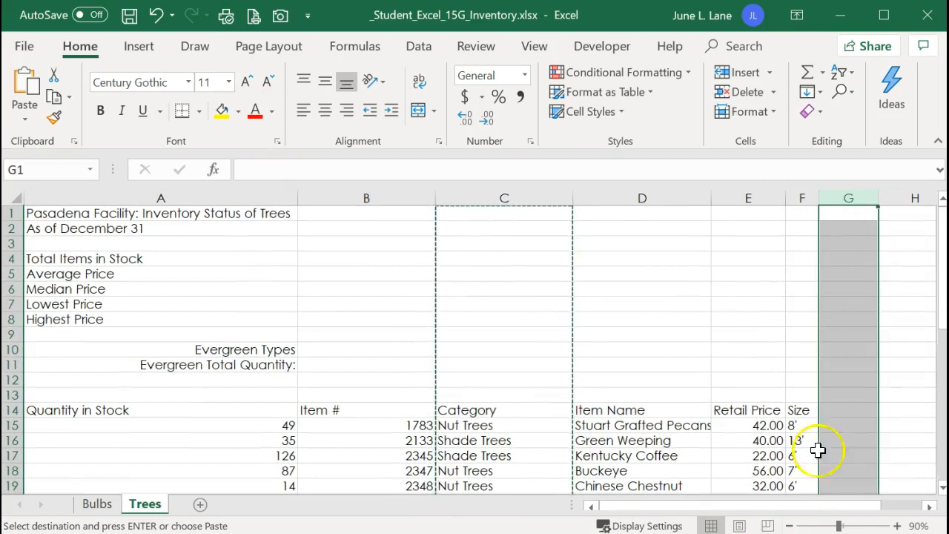
pyautogui.click(843, 195)
pyautogui.rightClick(843, 197)
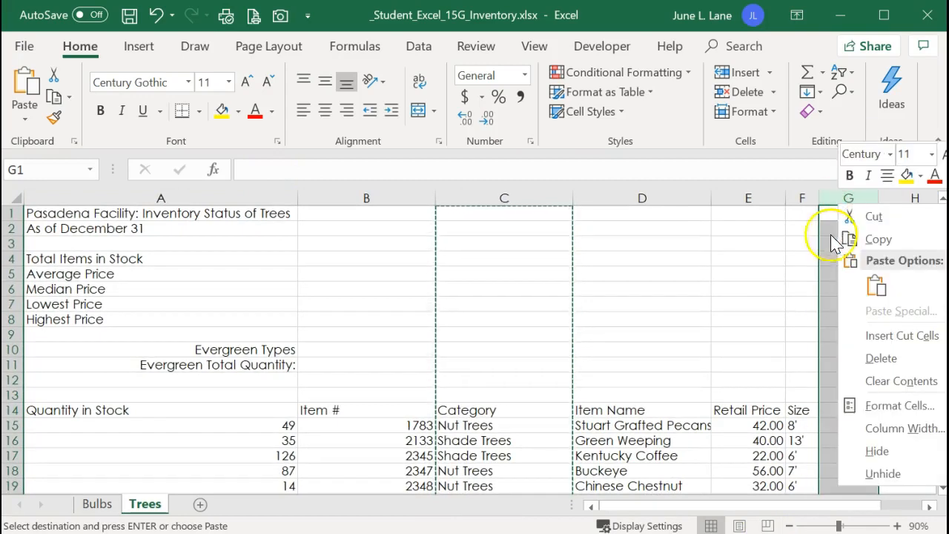
pyautogui.moveTo(868, 282); pyautogui.dragTo(465, 197)
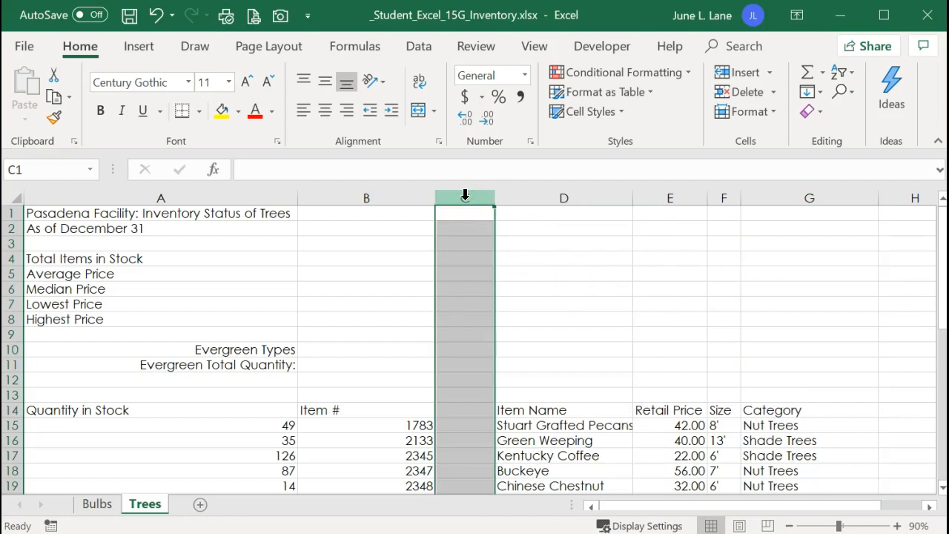
# Step: Delete the emptied column C and autofit the widths of columns A through F
pyautogui.rightClick(465, 196)
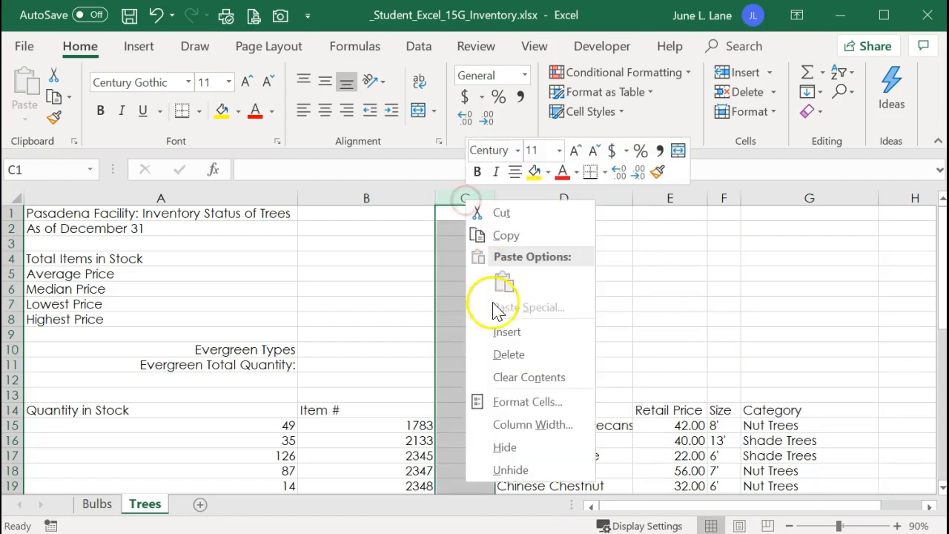
pyautogui.click(488, 352)
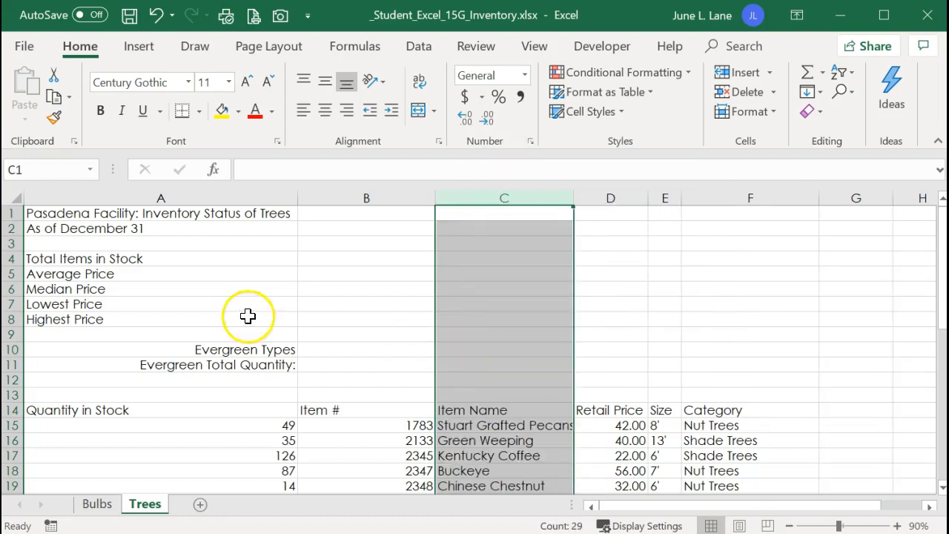
pyautogui.moveTo(156, 192); pyautogui.dragTo(703, 207)
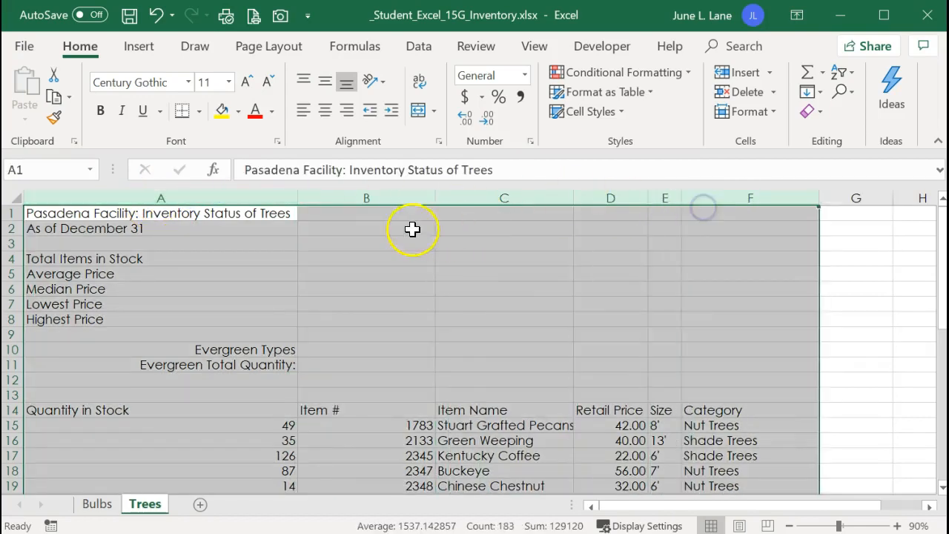
pyautogui.doubleClick(297, 199)
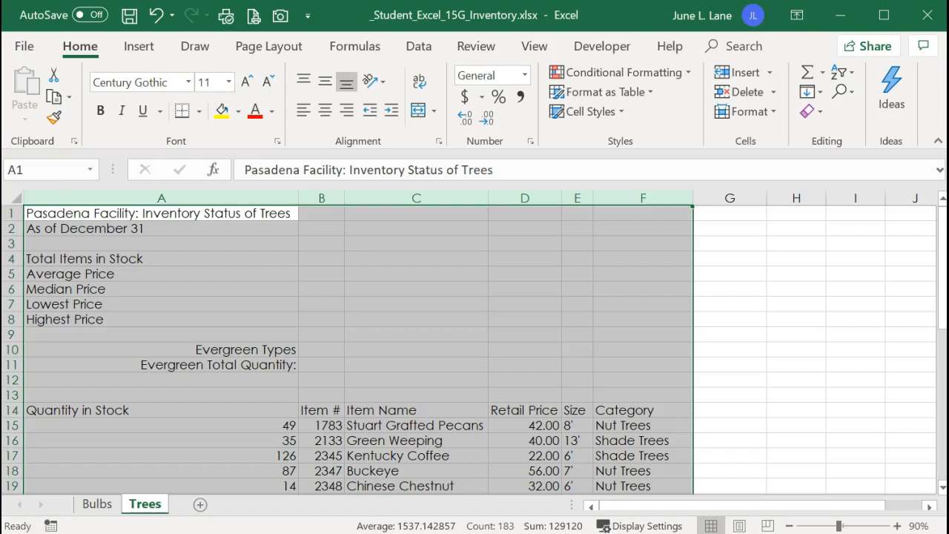
# Step: Calculate Total Items in Stock in cell B4 of the Trees sheet by summing the quantities in A15:A42
pyautogui.click(144, 504)
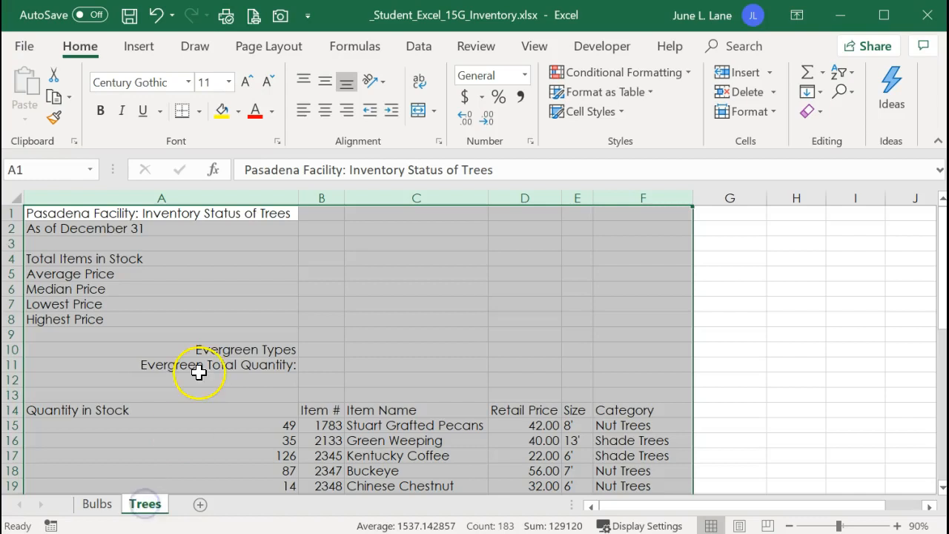
pyautogui.click(319, 257)
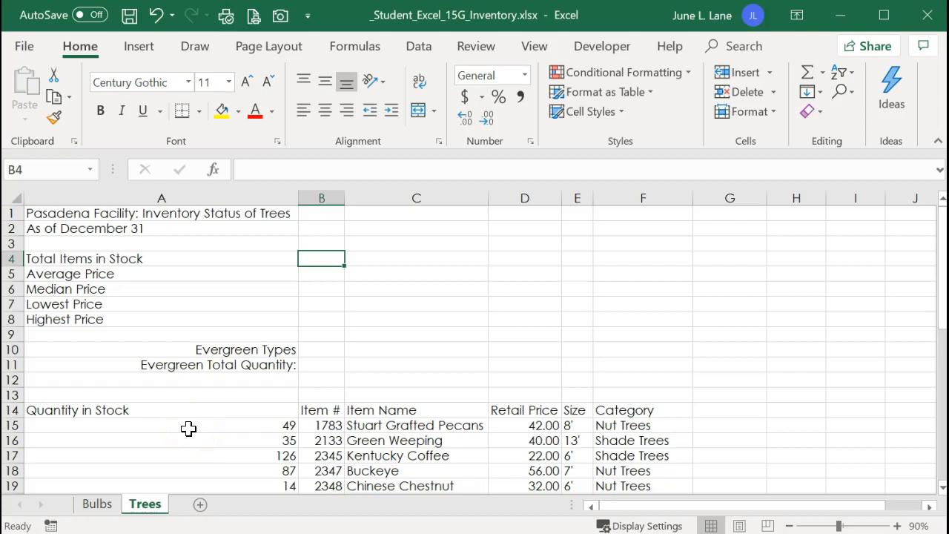
pyautogui.scroll(-10, 189, 428)
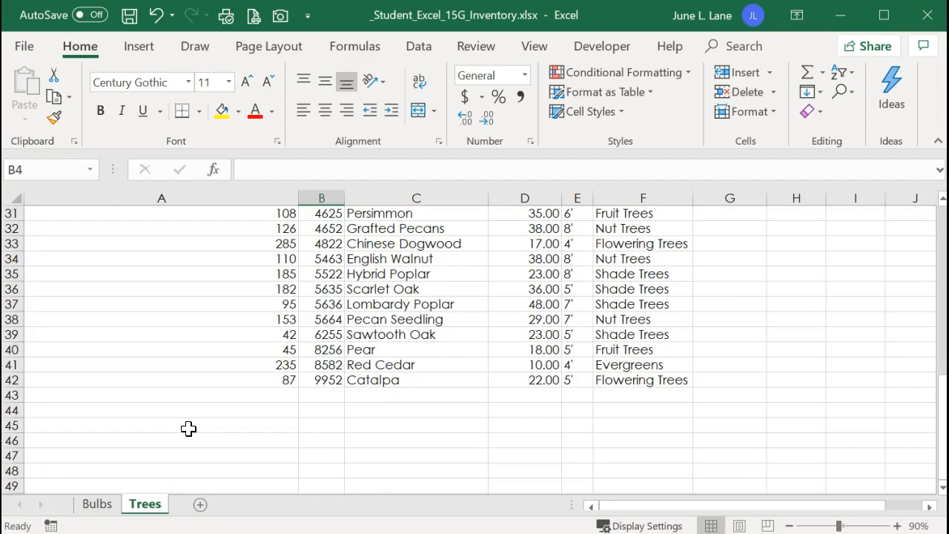
pyautogui.scroll(10, 201, 384)
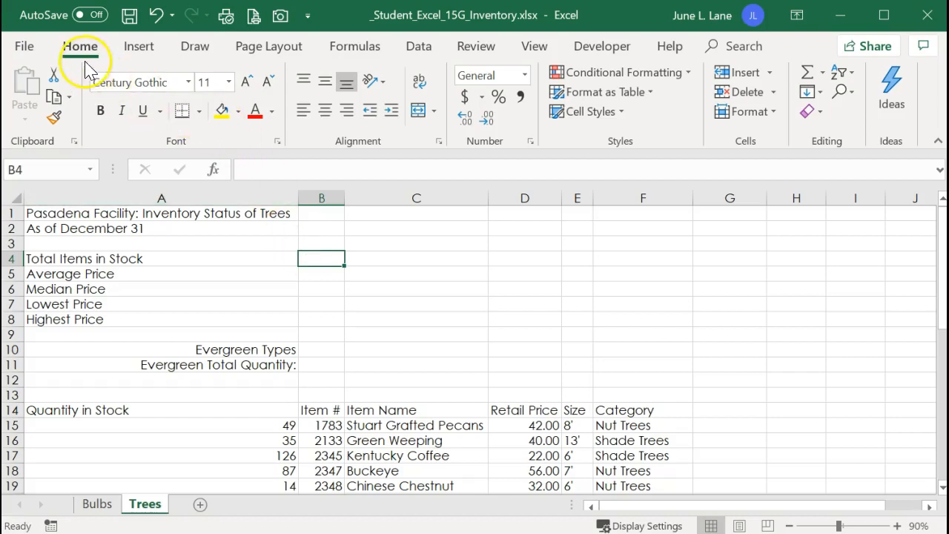
pyautogui.click(808, 79)
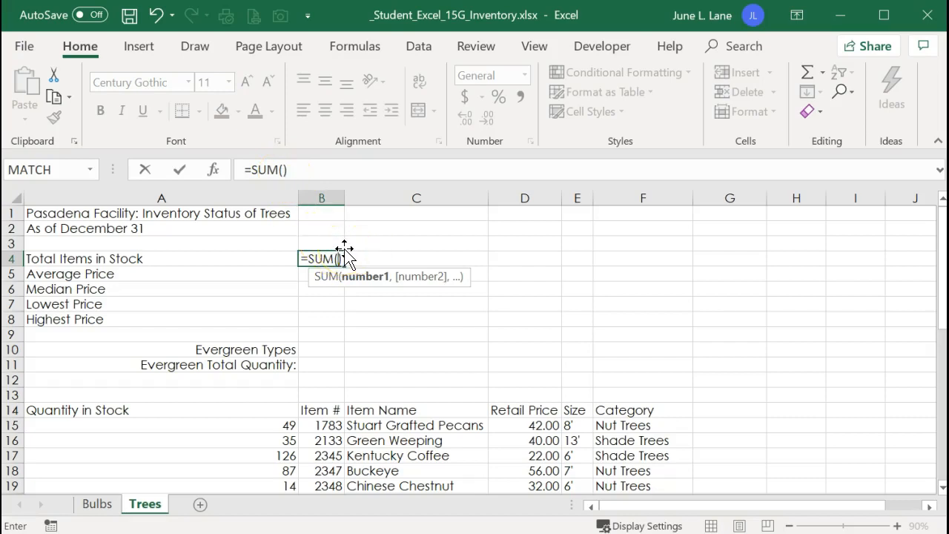
pyautogui.moveTo(208, 426)
pyautogui.mouseDown()
pyautogui.moveTo(178, 517)
pyautogui.moveTo(289, 474)
pyautogui.moveTo(252, 495)
pyautogui.moveTo(190, 501)
pyautogui.moveTo(214, 416)
pyautogui.moveTo(212, 425)
pyautogui.mouseUp()
pyautogui.click(288, 169)
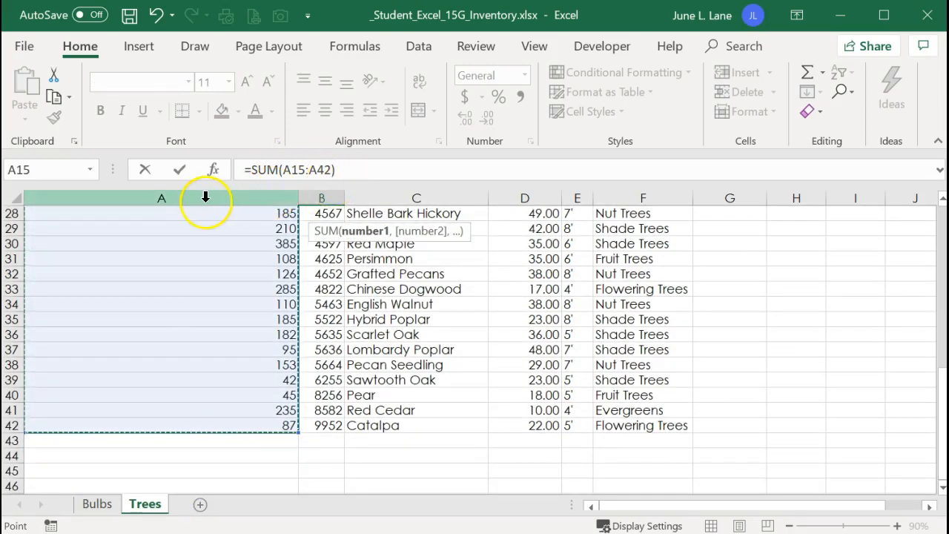
pyautogui.click(179, 170)
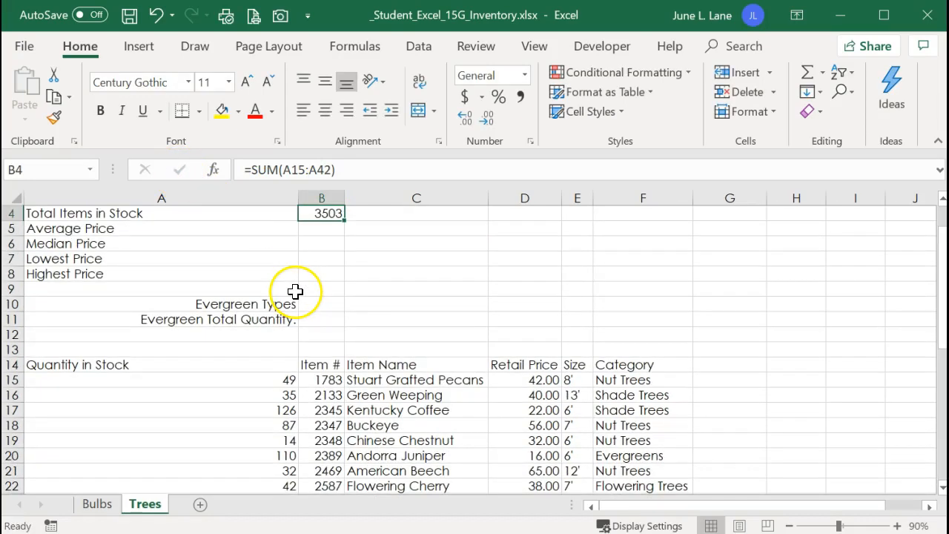
pyautogui.scroll(1, 356, 264)
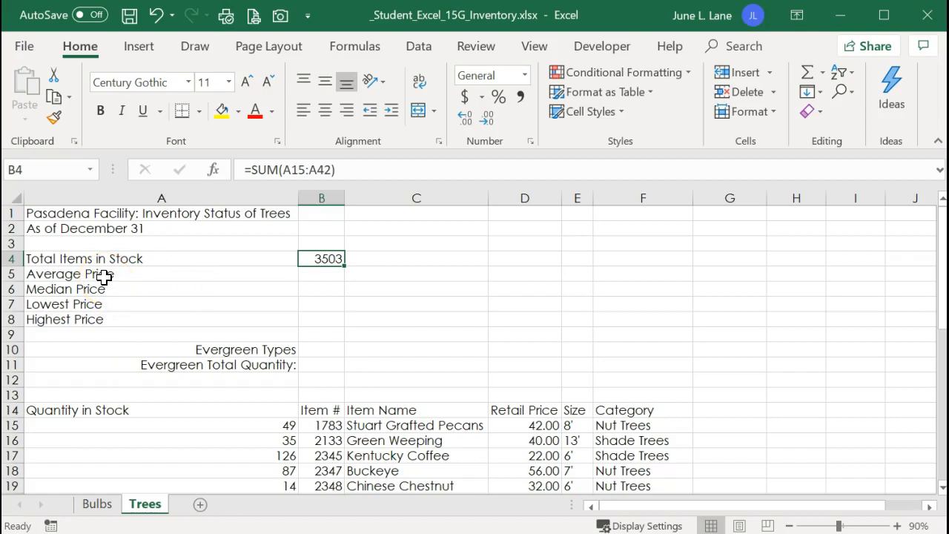
# Step: Calculate the Average Price in cell B5 with the AVERAGE function over the retail prices in D15:D42
pyautogui.click(322, 278)
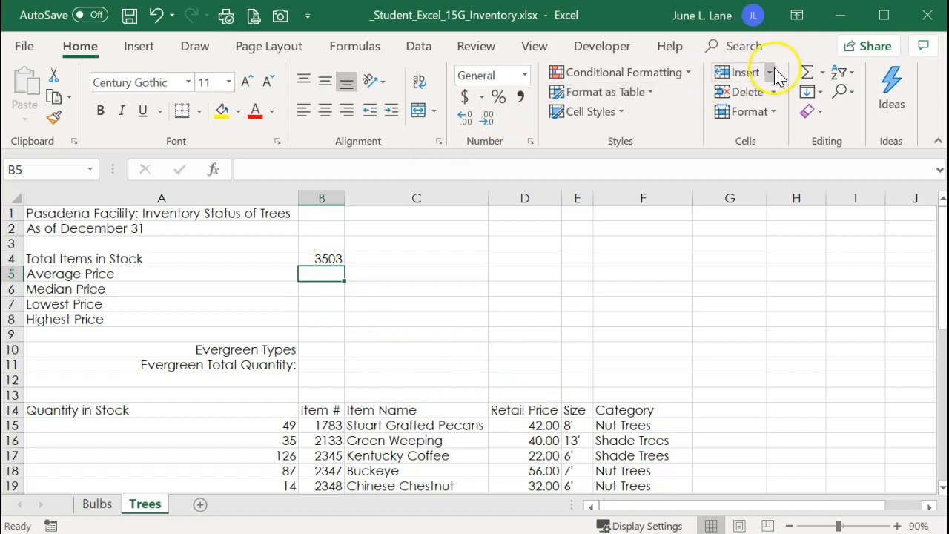
pyautogui.click(825, 76)
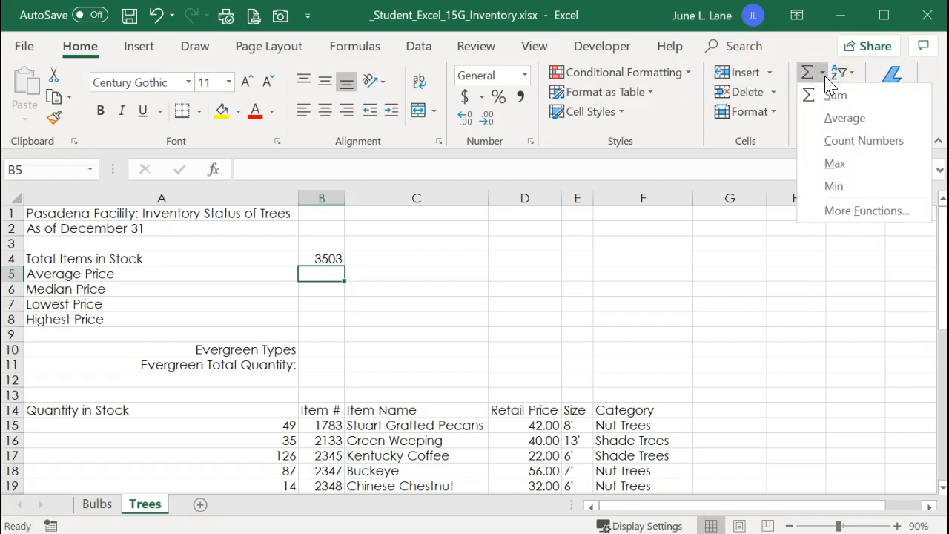
pyautogui.click(842, 119)
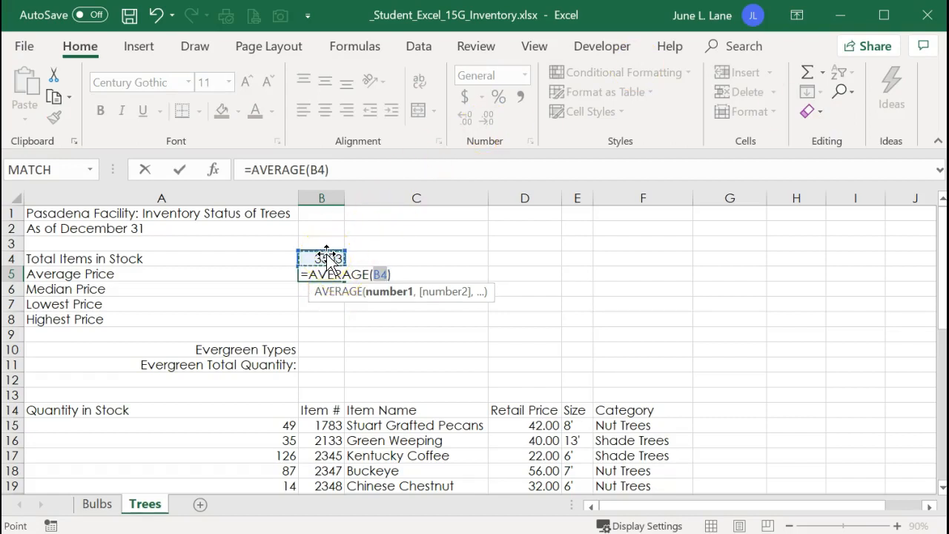
pyautogui.moveTo(524, 425); pyautogui.dragTo(529, 444)
pyautogui.moveTo(529, 444); pyautogui.dragTo(529, 451)
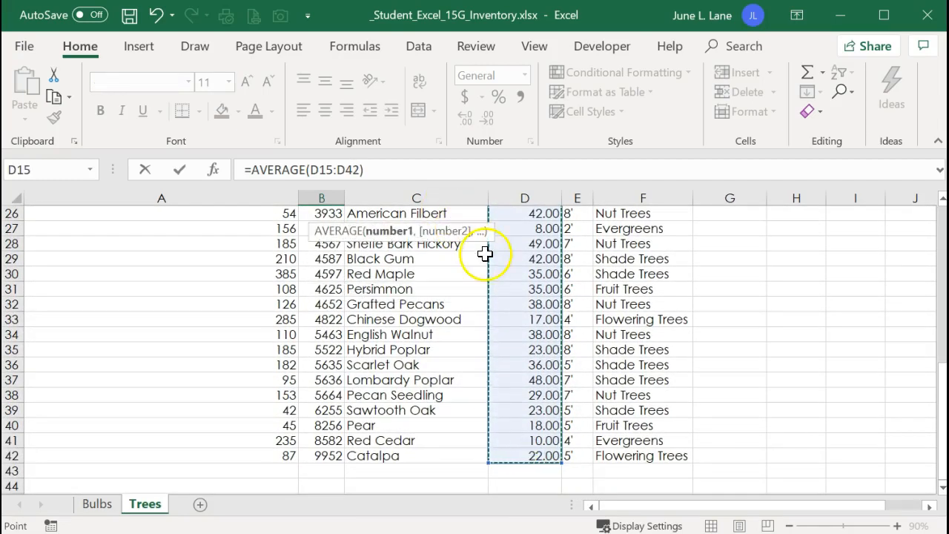
pyautogui.scroll(7, 512, 265)
pyautogui.scroll(2, 512, 265)
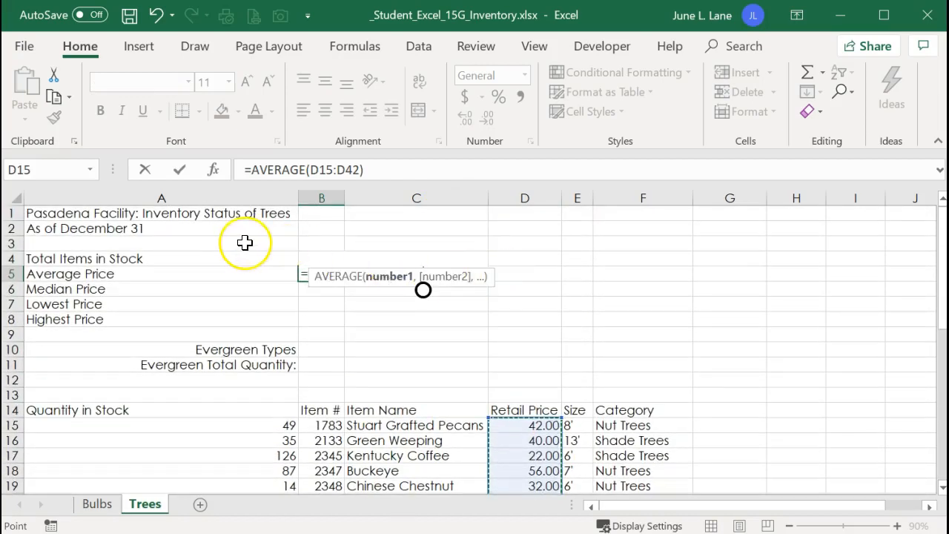
pyautogui.click(182, 171)
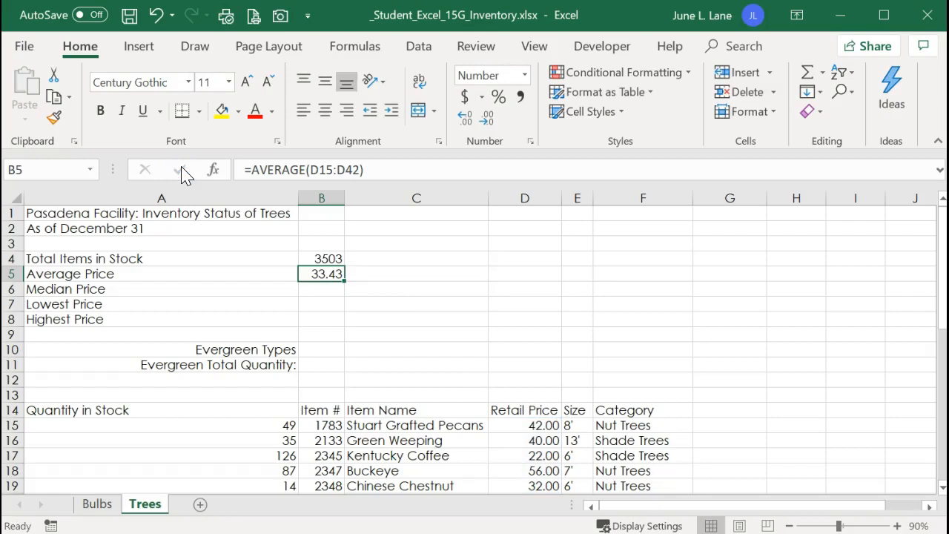
# Step: Insert the MEDIAN function from the Statistical category in cell B6 for the Median Price
pyautogui.click(328, 291)
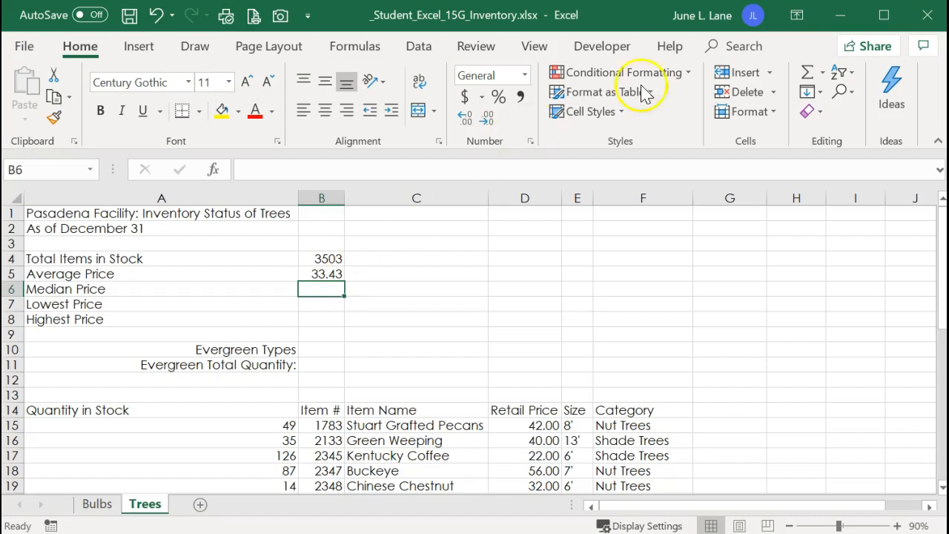
pyautogui.click(823, 72)
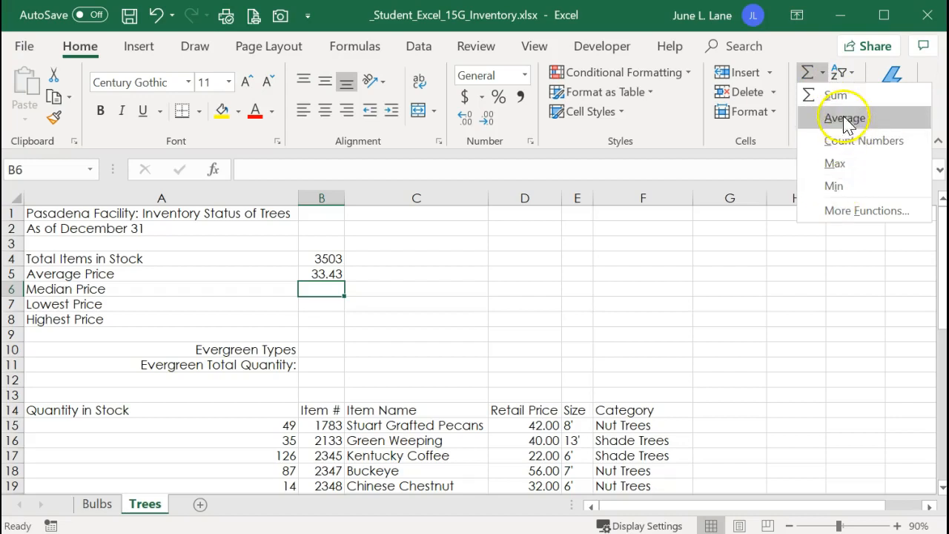
pyautogui.click(843, 215)
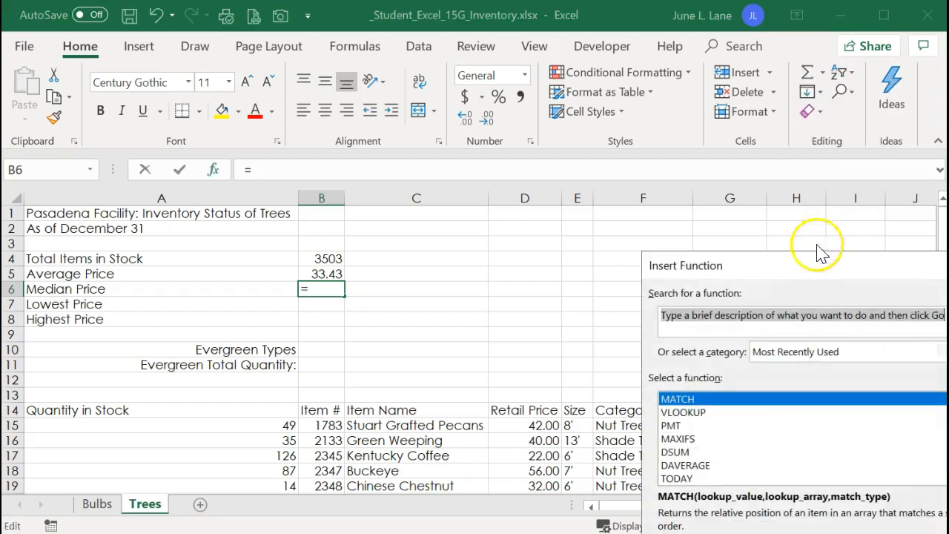
pyautogui.moveTo(808, 268); pyautogui.dragTo(731, 120)
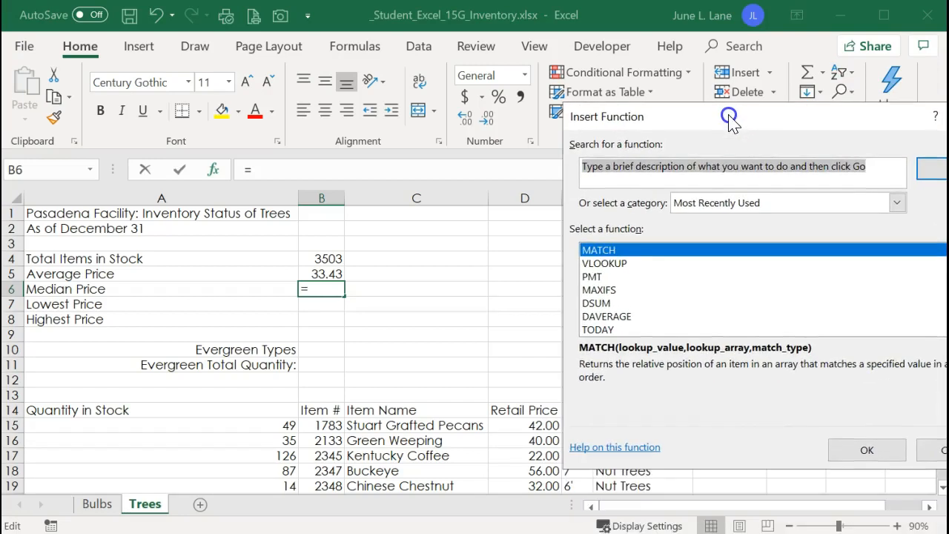
pyautogui.click(898, 207)
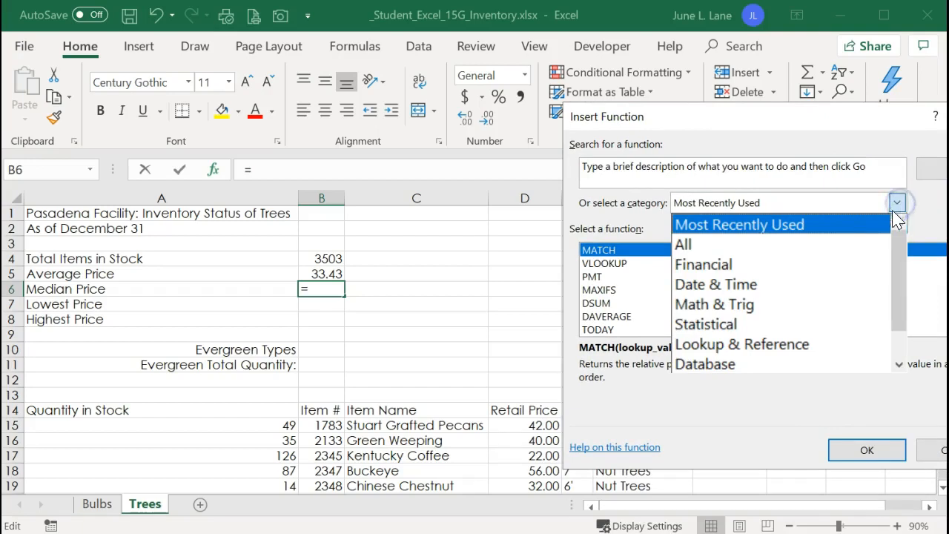
pyautogui.click(788, 324)
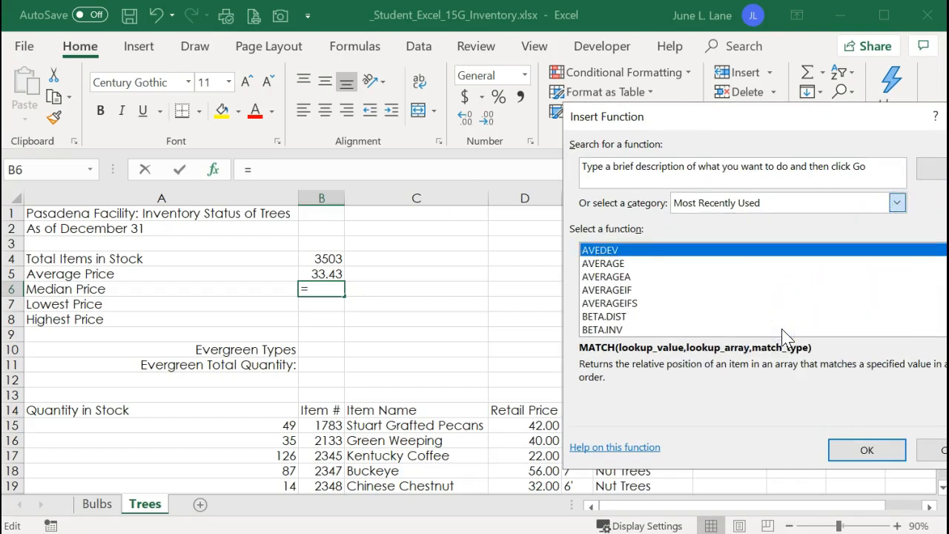
pyautogui.scroll(-2, 622, 282)
pyautogui.scroll(-12, 622, 281)
pyautogui.scroll(-6, 627, 282)
pyautogui.click(607, 252)
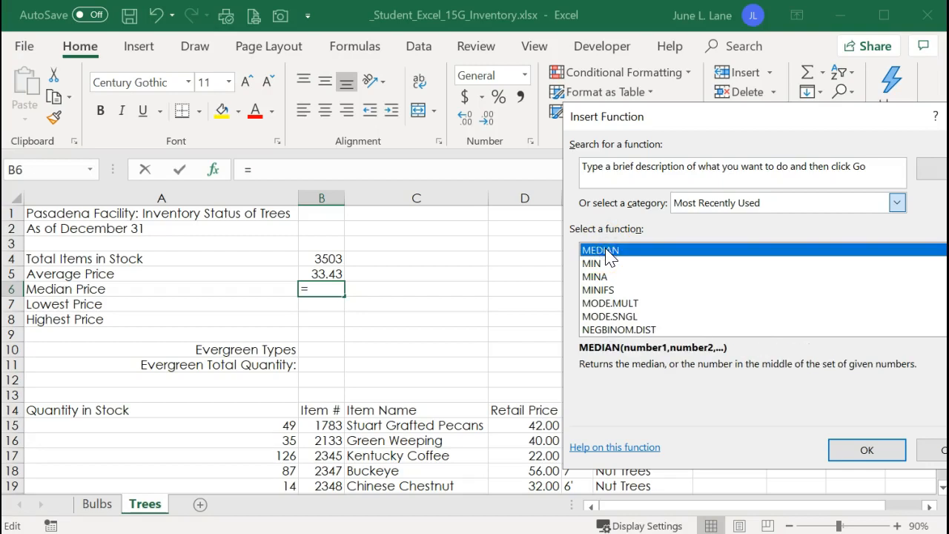
pyautogui.moveTo(708, 117); pyautogui.dragTo(609, 103)
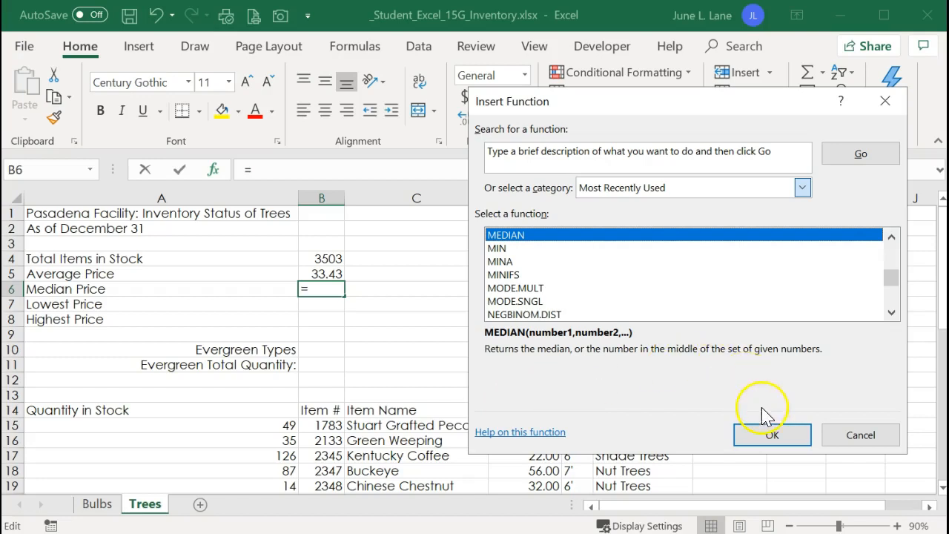
pyautogui.click(772, 436)
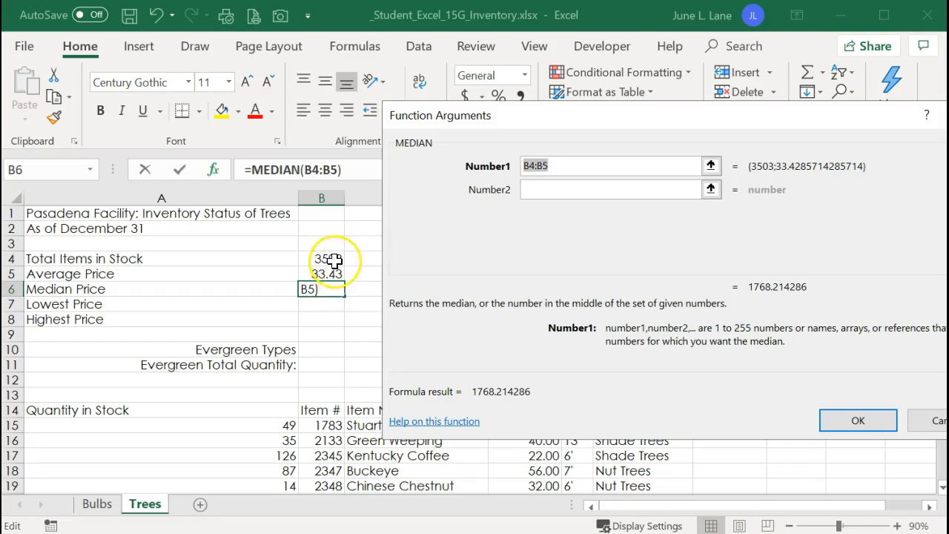
# Step: Set the MEDIAN function's Number1 argument to the retail prices in D15:D42 and accept the formula in B6
pyautogui.moveTo(571, 116); pyautogui.dragTo(515, 48)
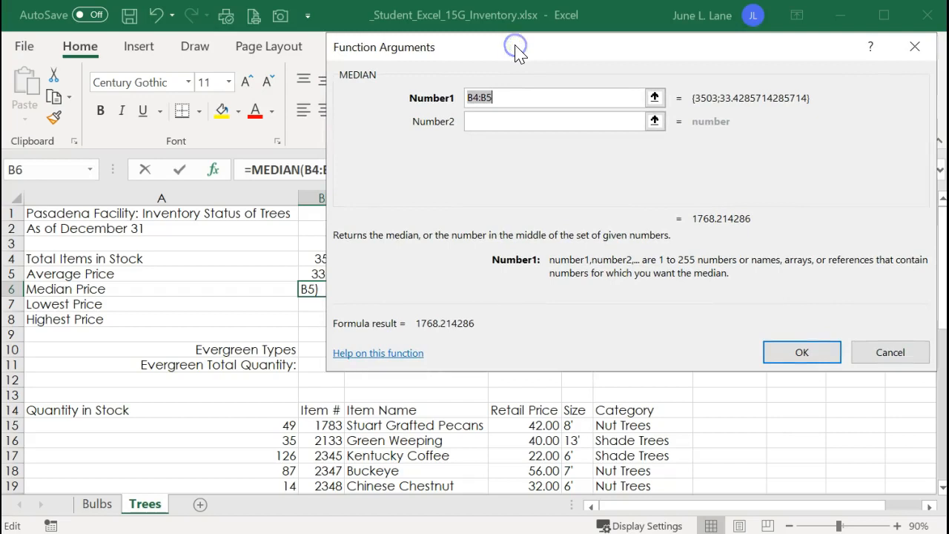
pyautogui.click(653, 100)
pyautogui.moveTo(620, 57); pyautogui.dragTo(559, 104)
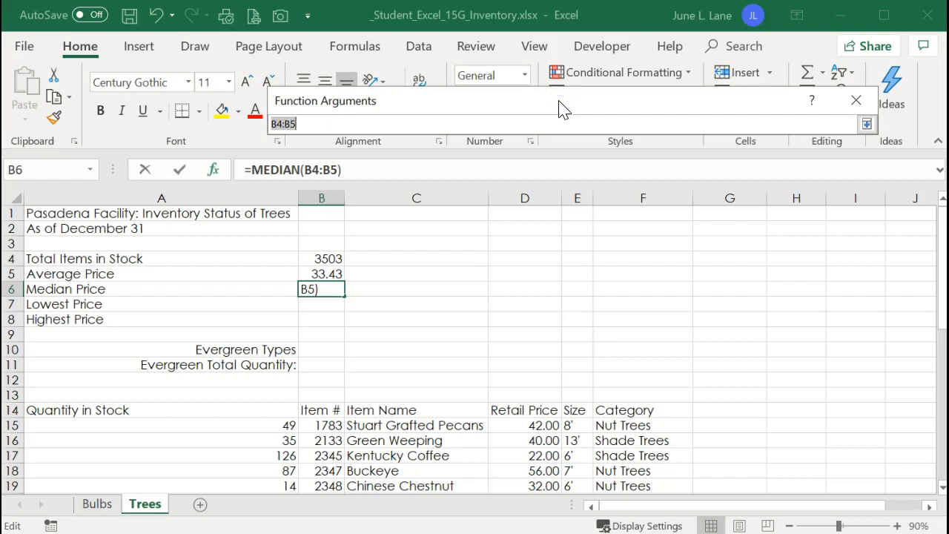
pyautogui.click(866, 124)
pyautogui.click(747, 111)
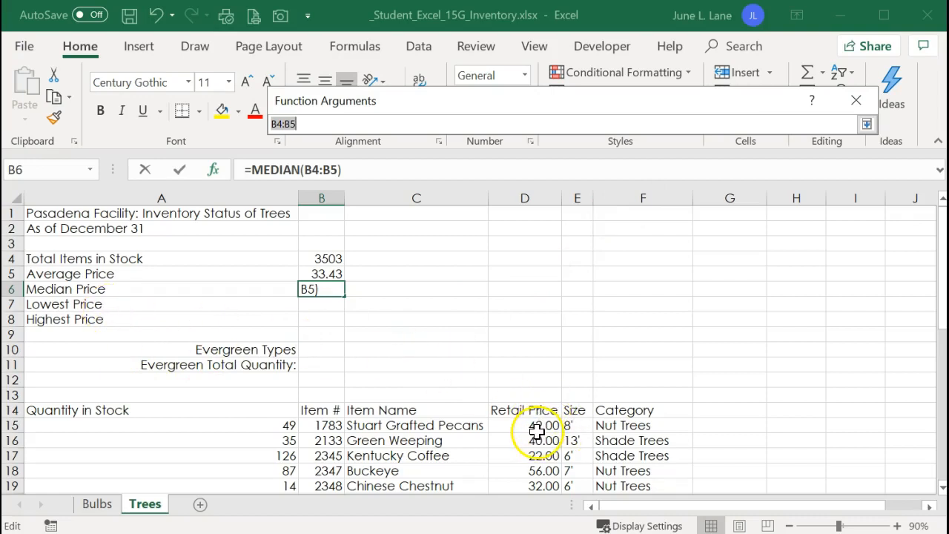
pyautogui.moveTo(535, 425); pyautogui.dragTo(547, 457)
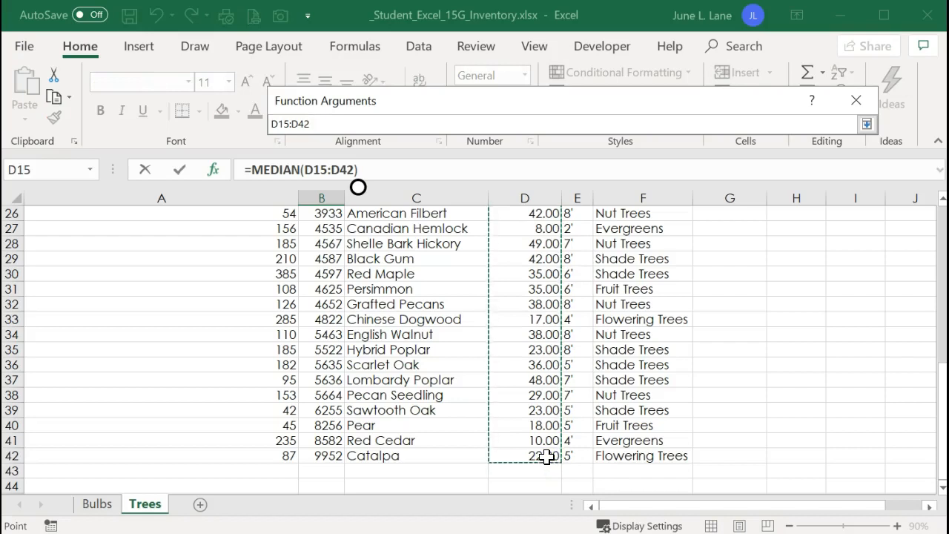
pyautogui.click(866, 125)
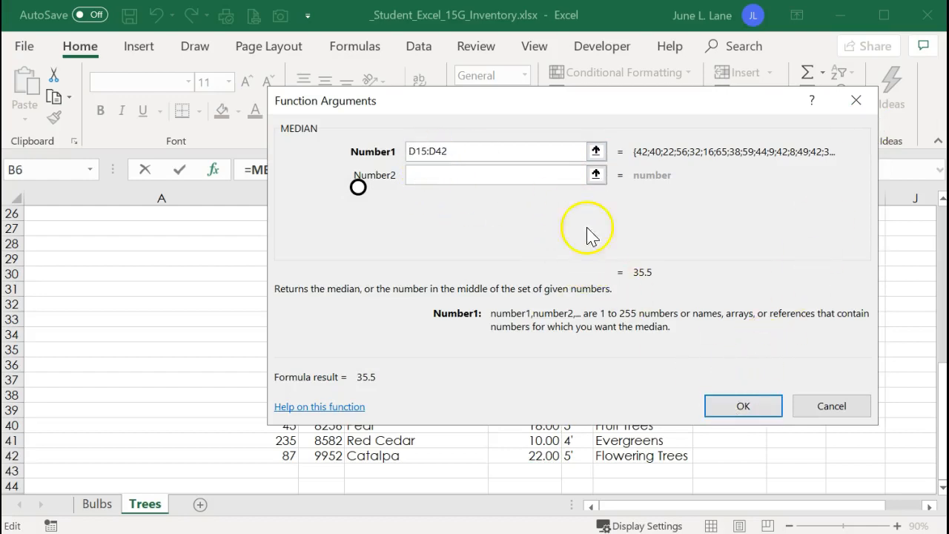
pyautogui.click(737, 407)
# Step: Calculate the Lowest Price in cell B7 with the MIN function over the retail prices in D15:D42
pyautogui.scroll(7, 732, 400)
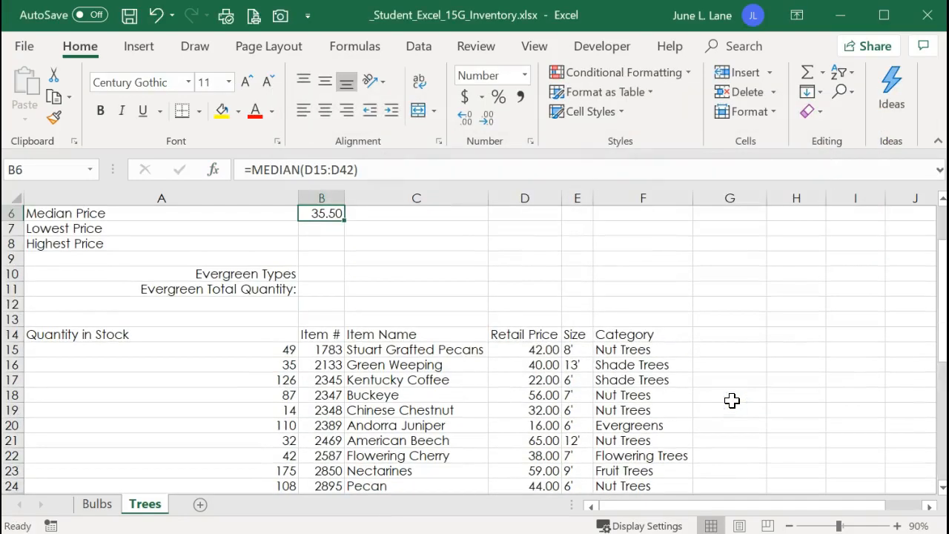
pyautogui.scroll(2, 464, 341)
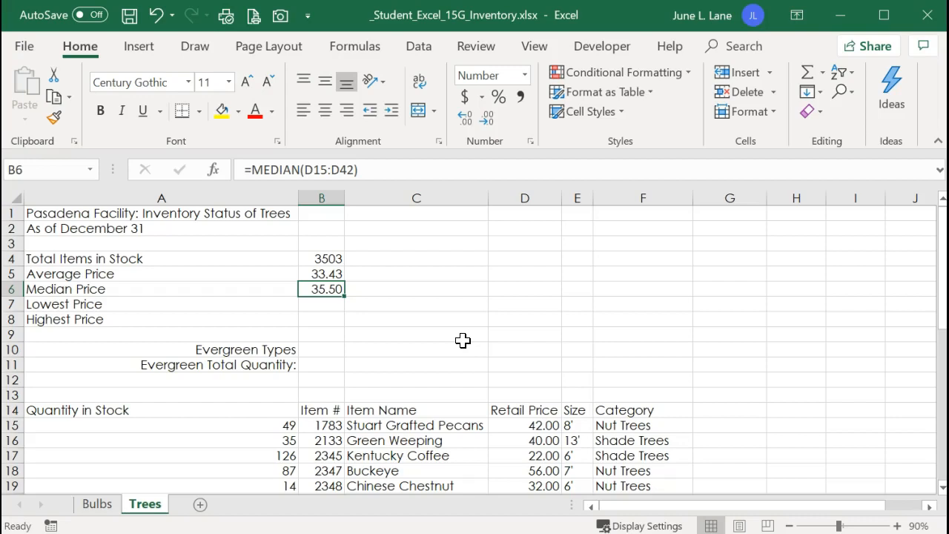
pyautogui.click(323, 303)
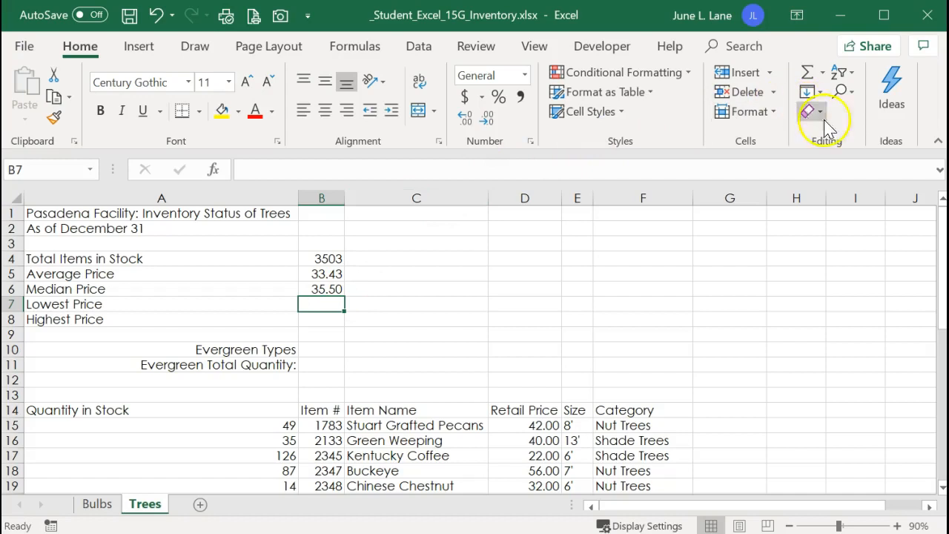
pyautogui.click(823, 74)
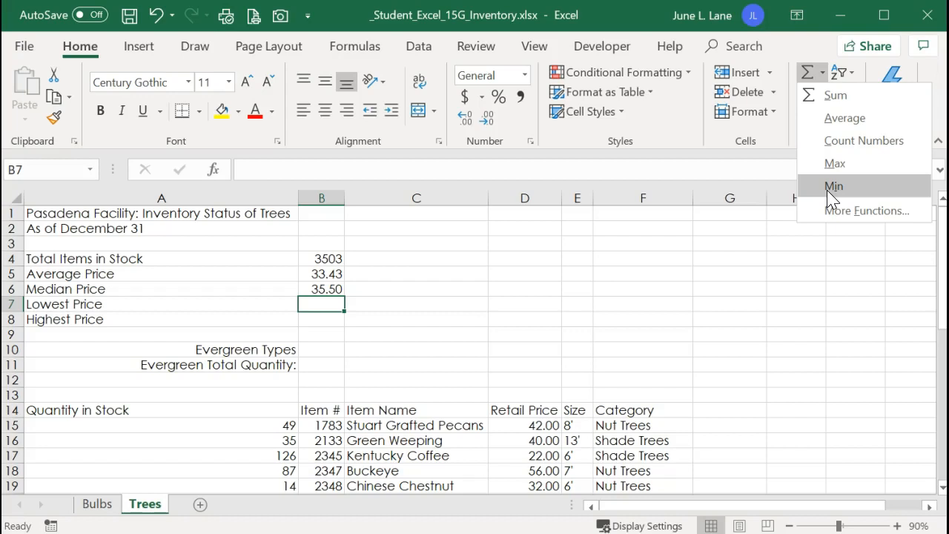
pyautogui.click(836, 213)
pyautogui.click(836, 191)
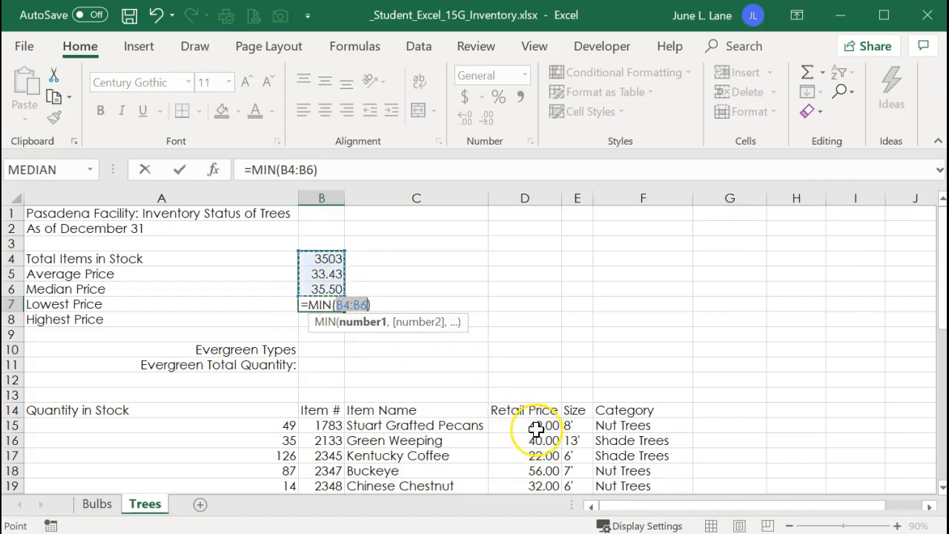
pyautogui.moveTo(535, 427); pyautogui.dragTo(538, 470)
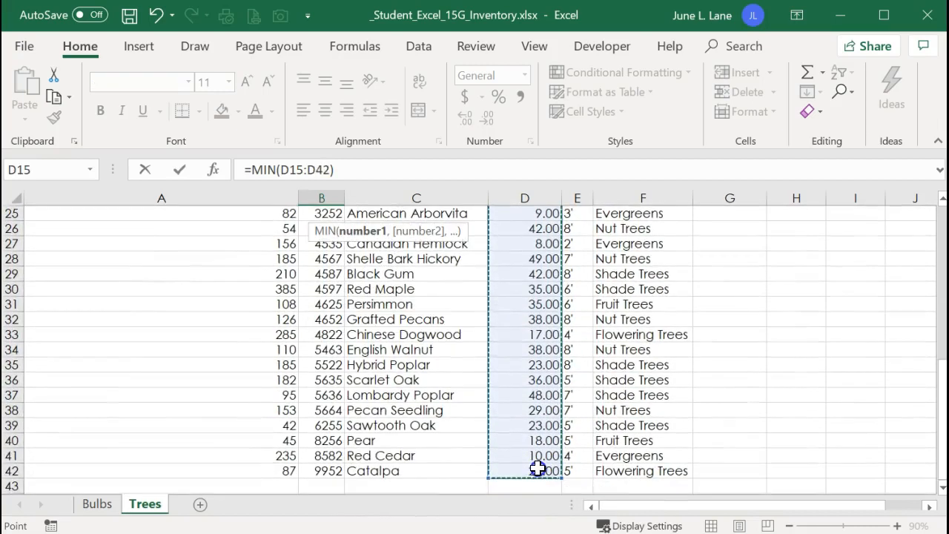
pyautogui.click(179, 173)
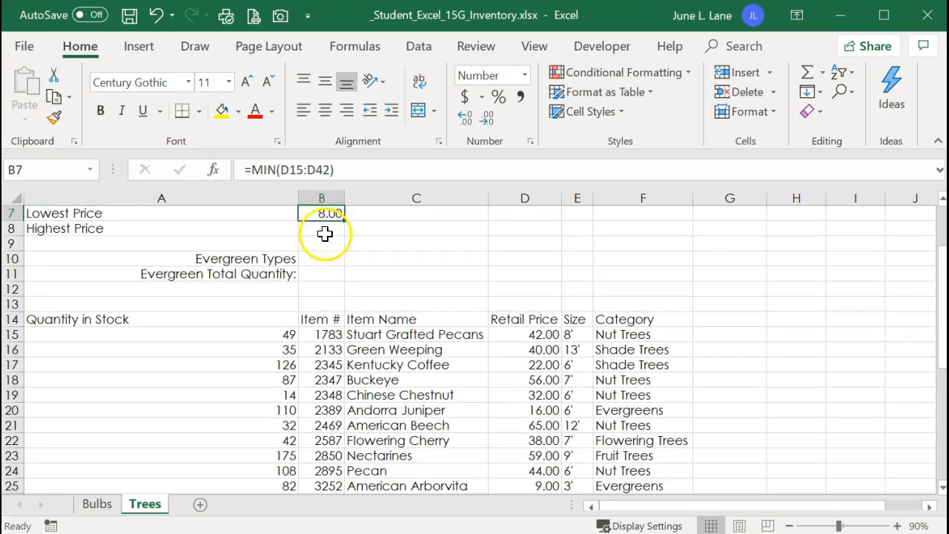
# Step: Calculate the Highest Price in cell B8 with the MAX function over the retail prices in D15:D42
pyautogui.scroll(2, 325, 233)
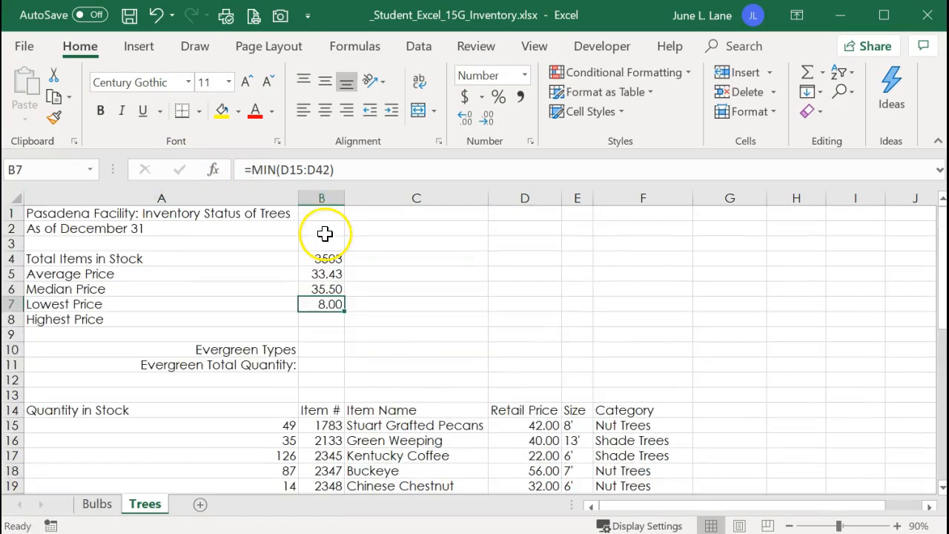
pyautogui.click(328, 321)
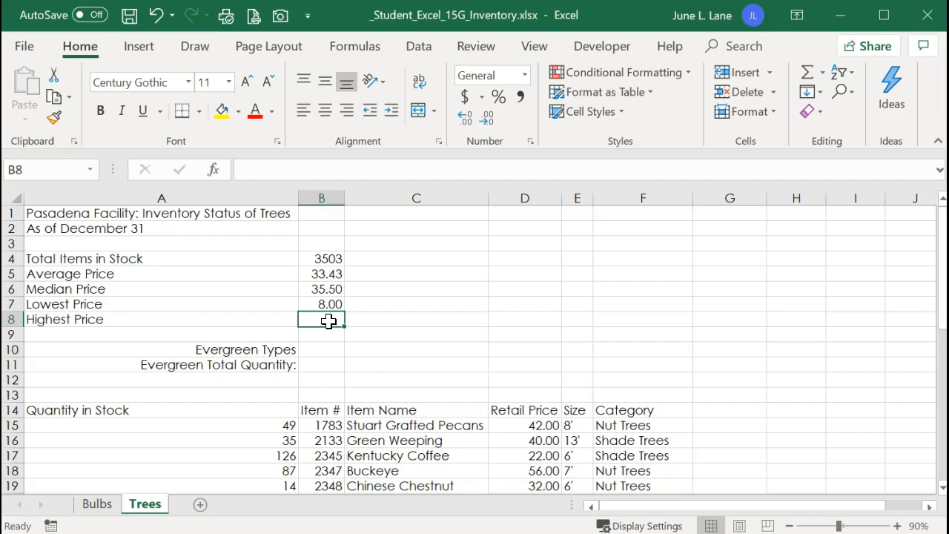
pyautogui.click(823, 73)
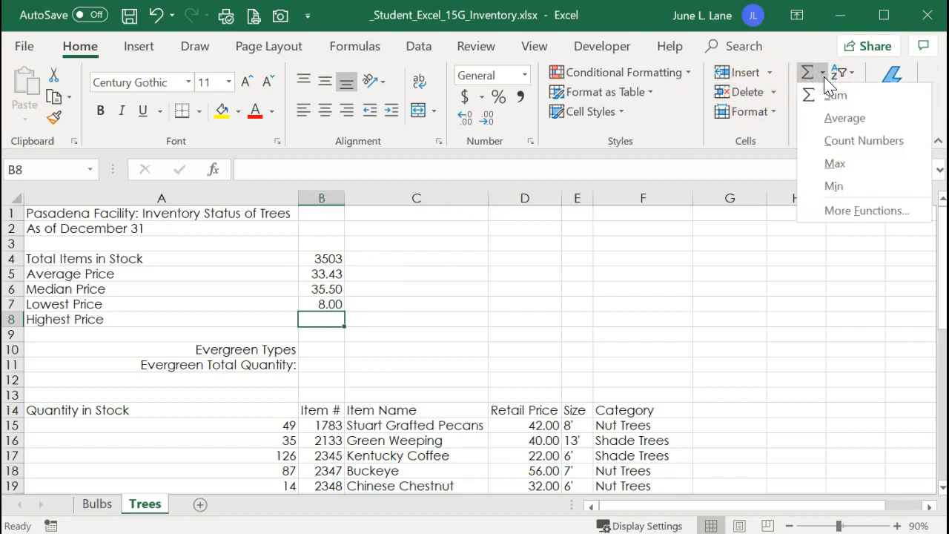
pyautogui.click(836, 164)
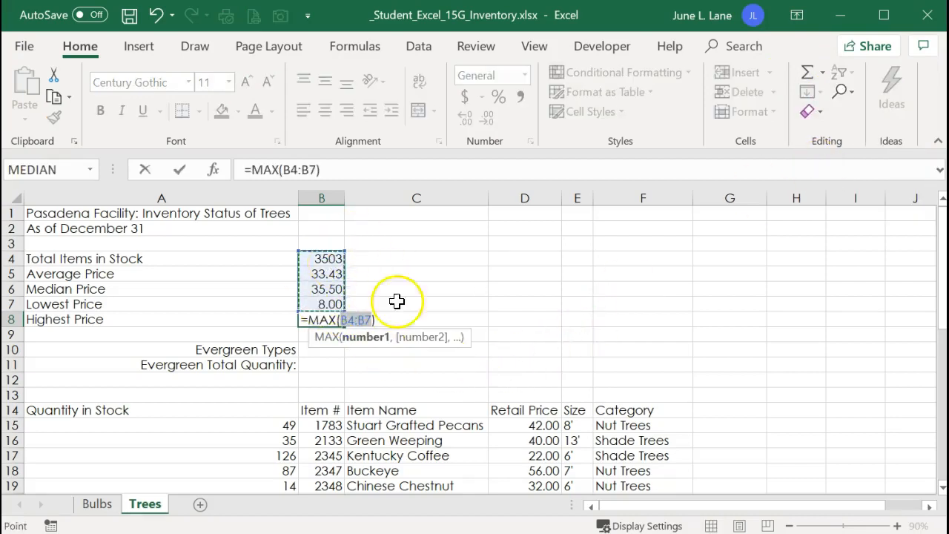
pyautogui.moveTo(529, 425); pyautogui.dragTo(523, 468)
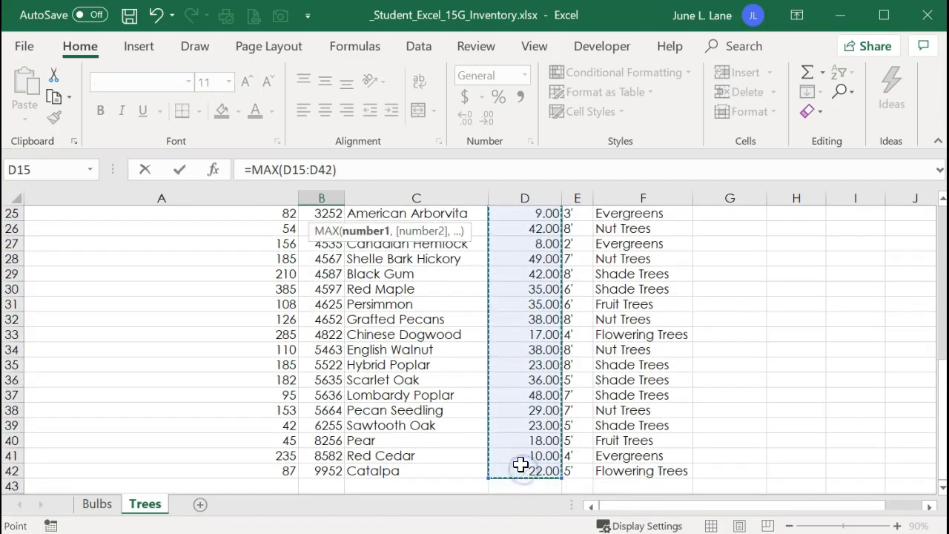
pyautogui.click(179, 170)
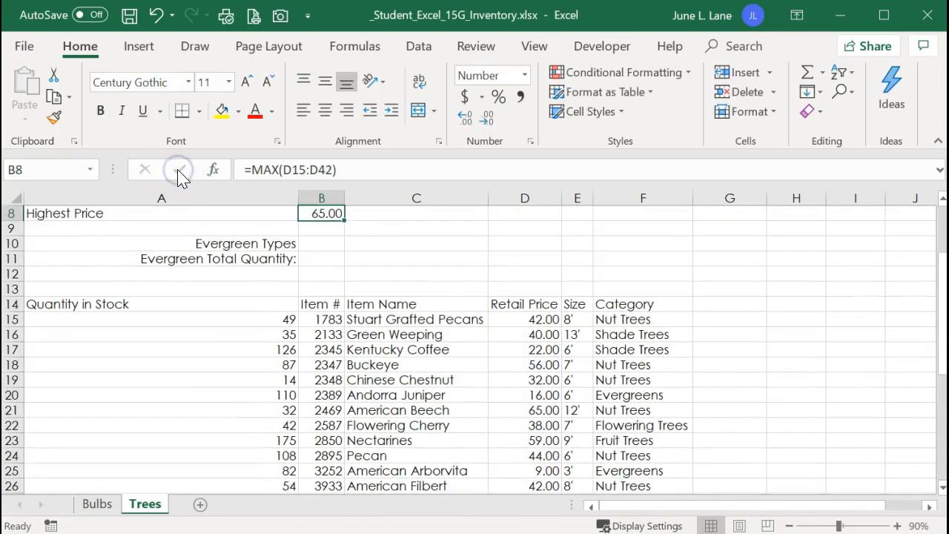
# Step: Apply the Comma [0] cell style to the Total Items in Stock value in cell B4
pyautogui.scroll(3, 406, 220)
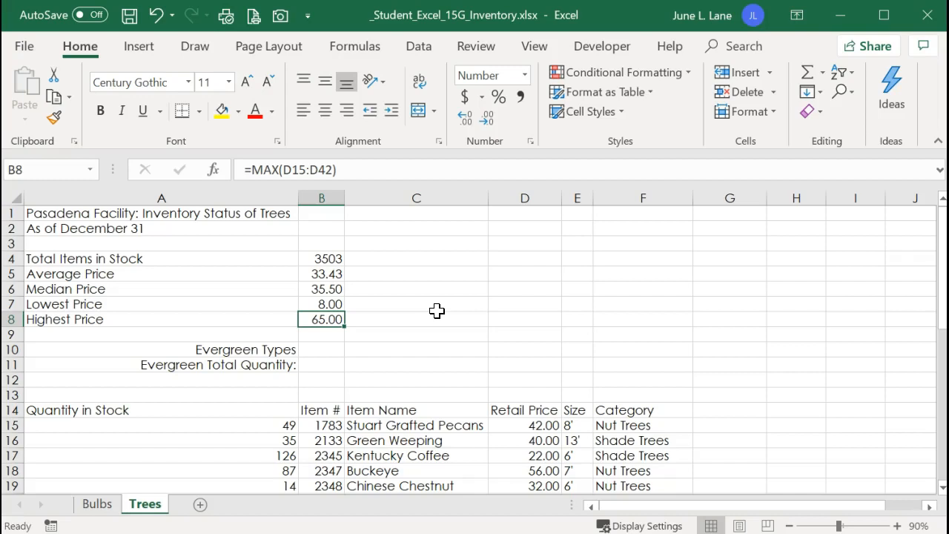
pyautogui.click(325, 260)
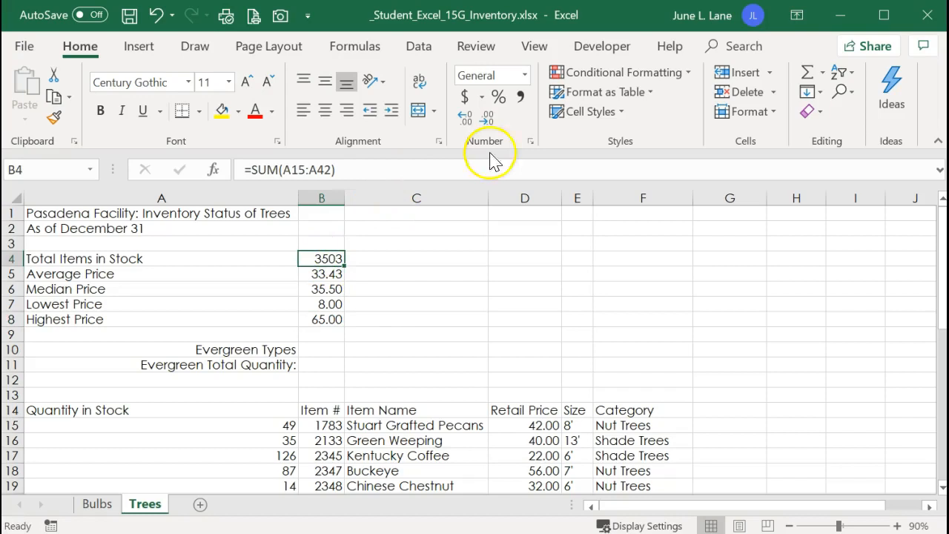
pyautogui.click(621, 113)
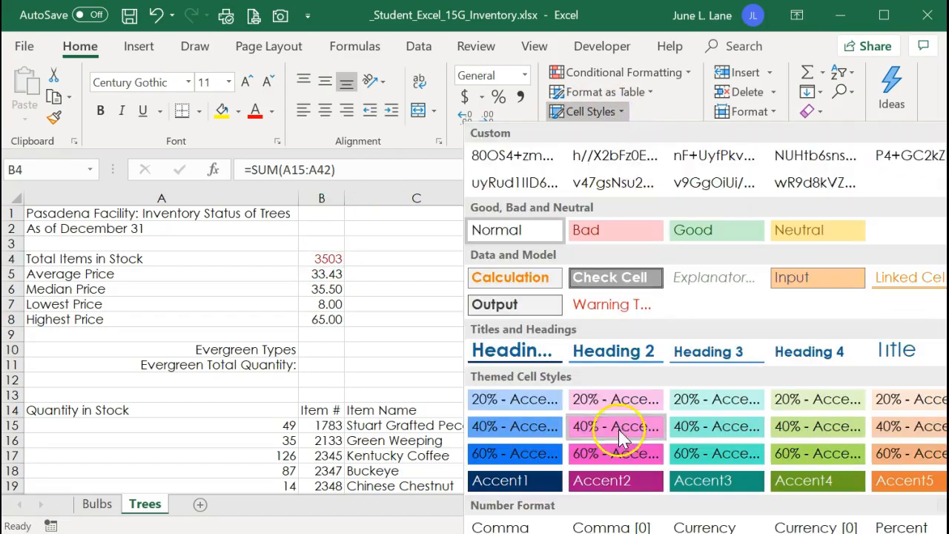
pyautogui.click(589, 527)
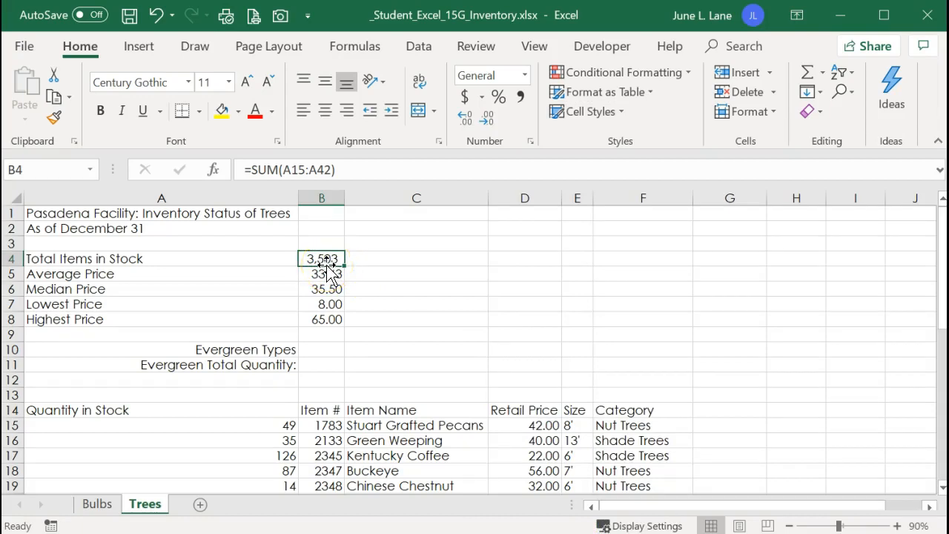
# Step: Format the average, median, lowest and highest prices in B5:B8 with the Accounting number format
pyautogui.moveTo(326, 273); pyautogui.dragTo(321, 321)
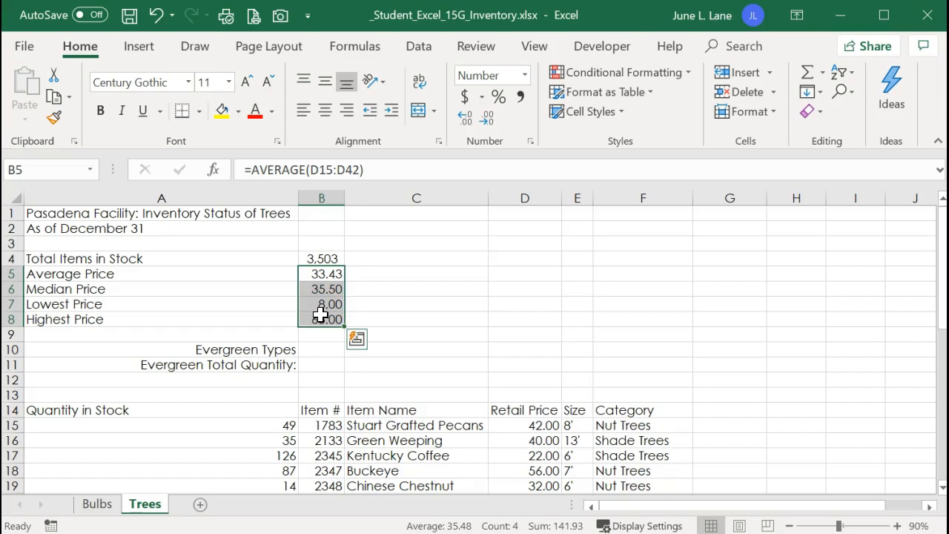
pyautogui.click(525, 75)
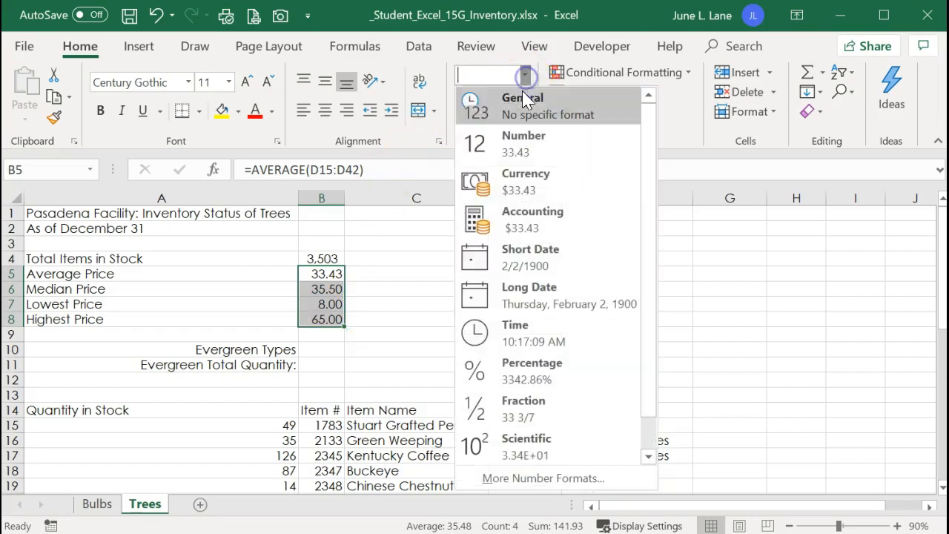
pyautogui.click(514, 226)
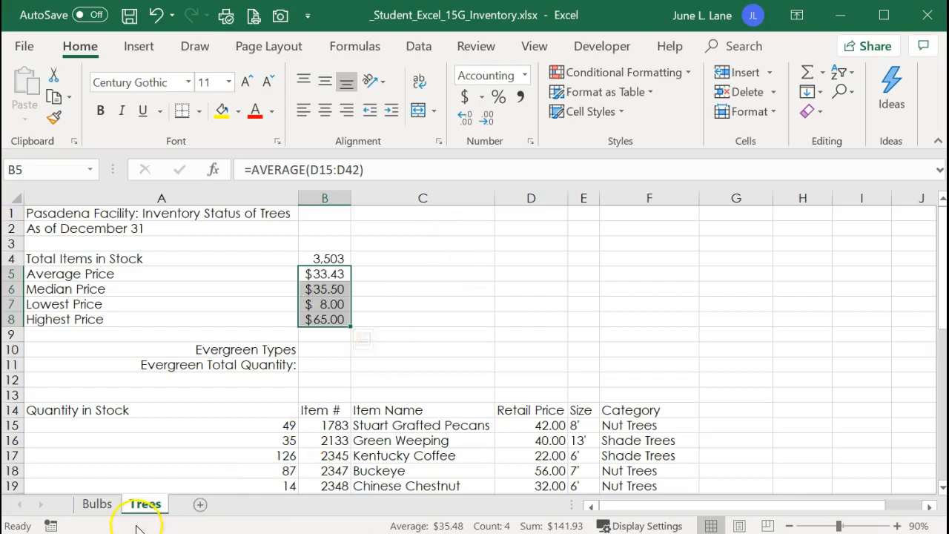
# Step: Calculate Total Items in Stock in cell B4 of the Bulbs sheet by summing the quantities in A15:A42
pyautogui.click(97, 507)
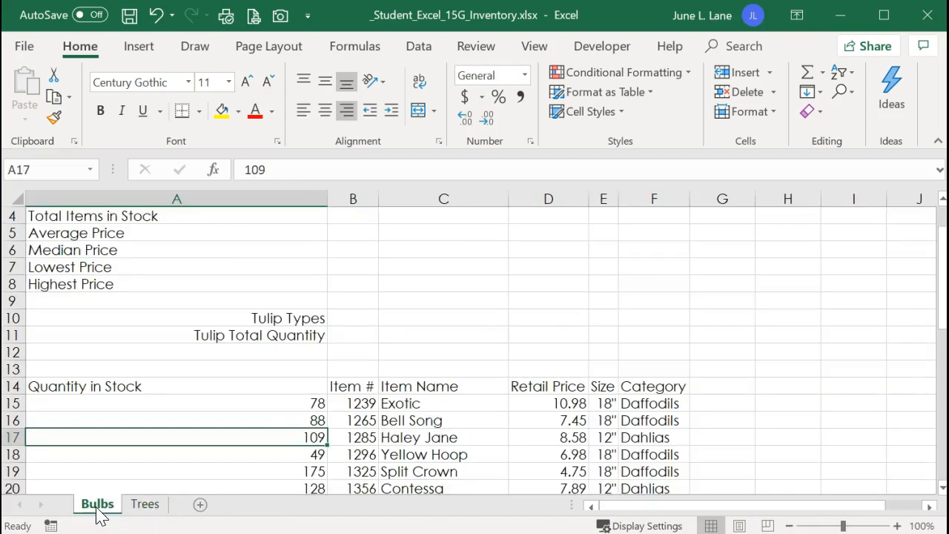
pyautogui.scroll(1, 97, 509)
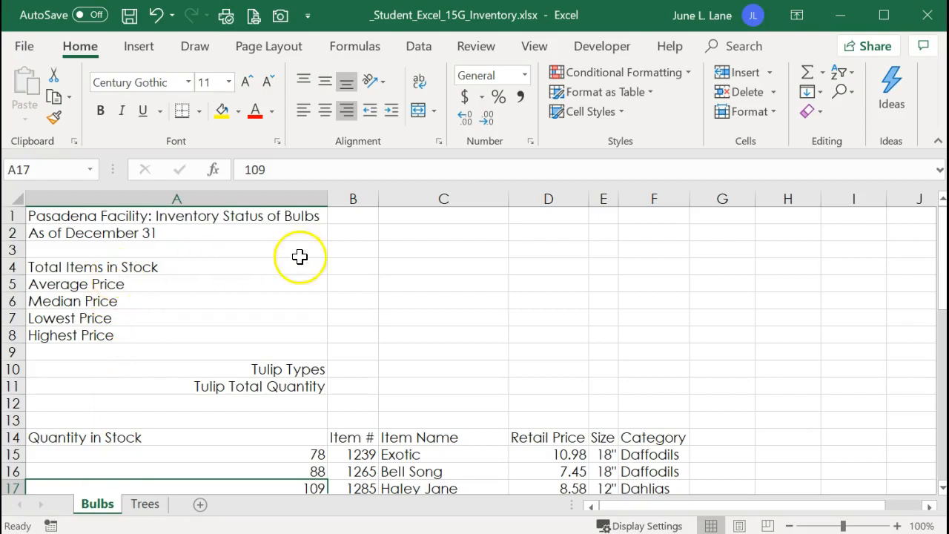
pyautogui.click(352, 267)
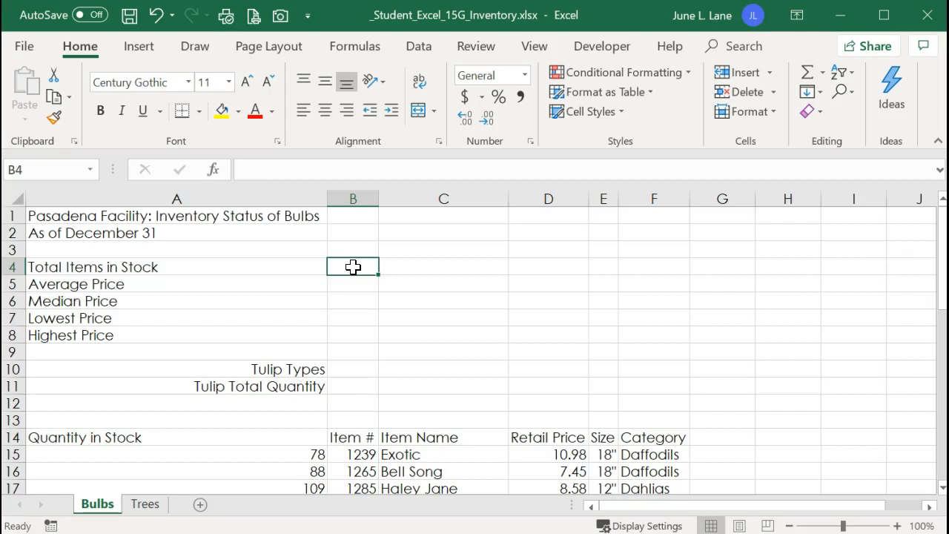
pyautogui.click(807, 74)
pyautogui.scroll(-2, 242, 370)
pyautogui.moveTo(231, 352); pyautogui.dragTo(226, 454)
pyautogui.click(179, 172)
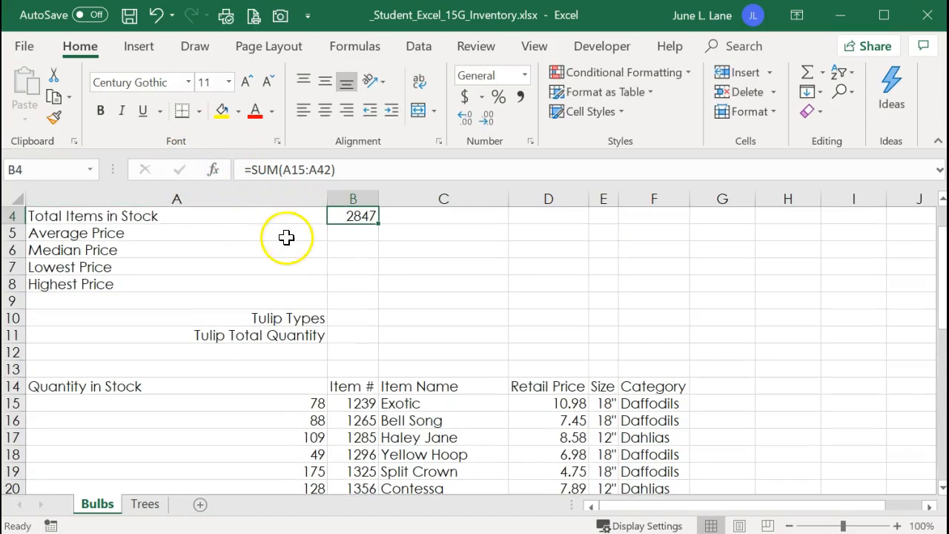
# Step: Format the Bulbs stock total in B4 with the comma style and no decimal places
pyautogui.click(521, 98)
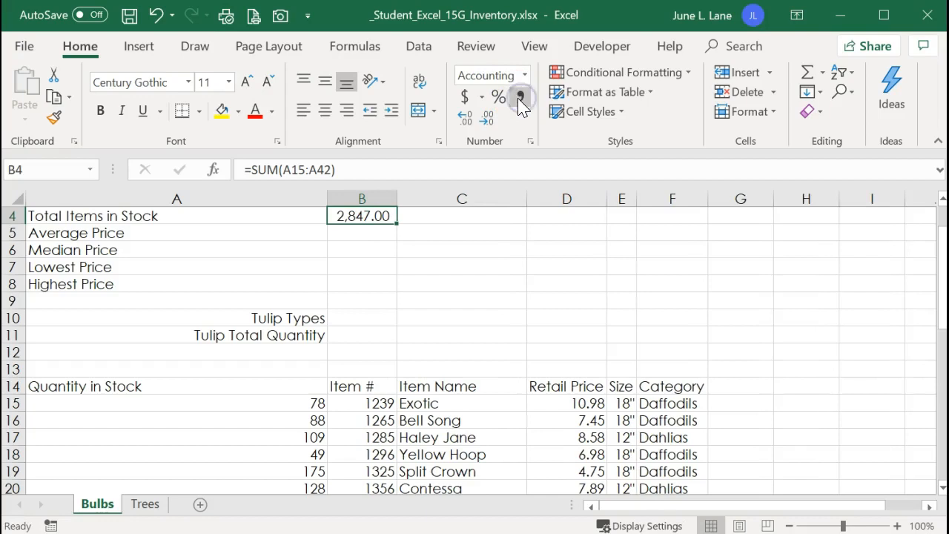
pyautogui.click(464, 118)
pyautogui.click(487, 118)
pyautogui.click(485, 119)
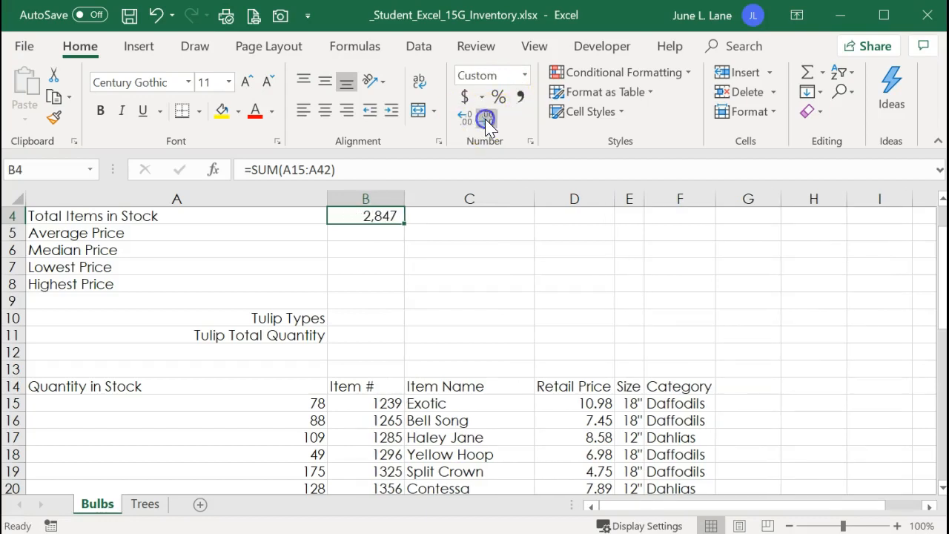
# Step: Calculate the Average Price in cell B5 of the Bulbs sheet with the AVERAGE function over D15:D42
pyautogui.click(378, 233)
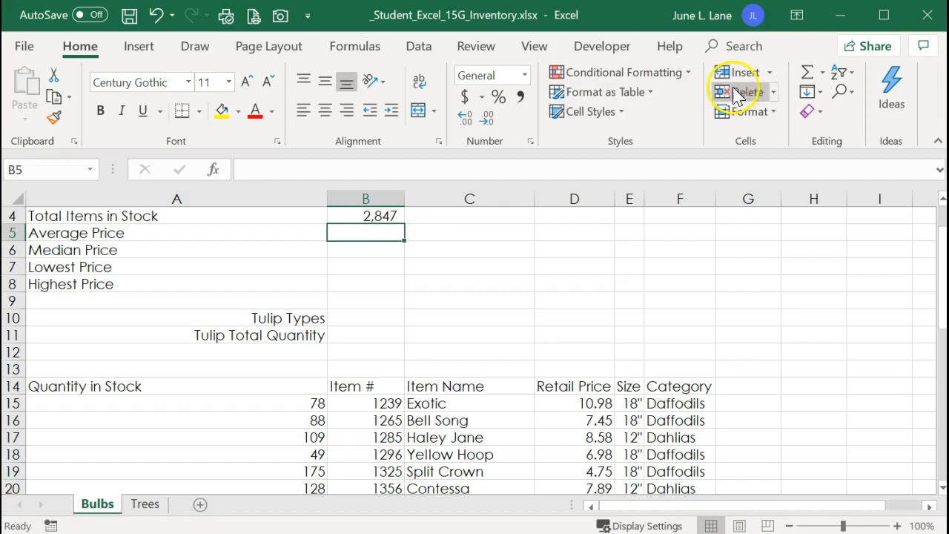
pyautogui.click(822, 72)
pyautogui.click(842, 118)
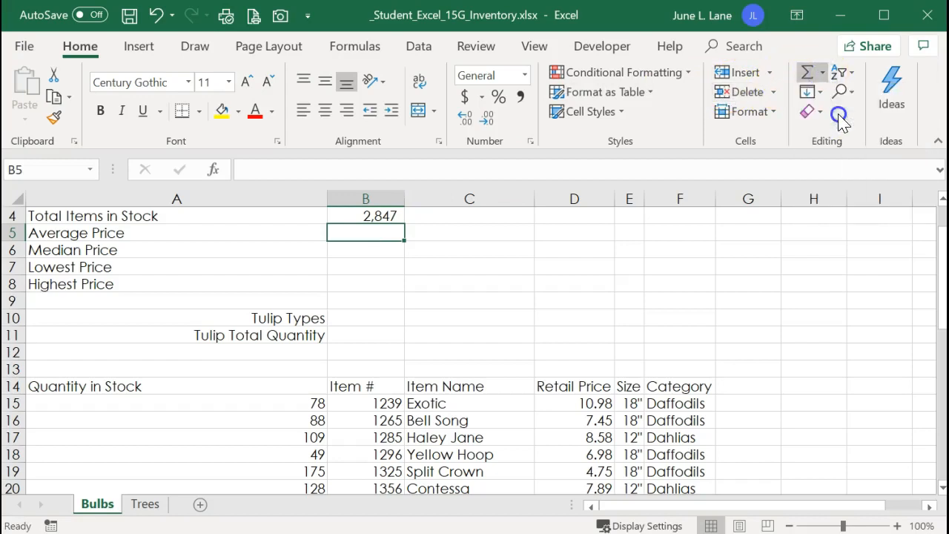
pyautogui.moveTo(588, 405); pyautogui.dragTo(576, 457)
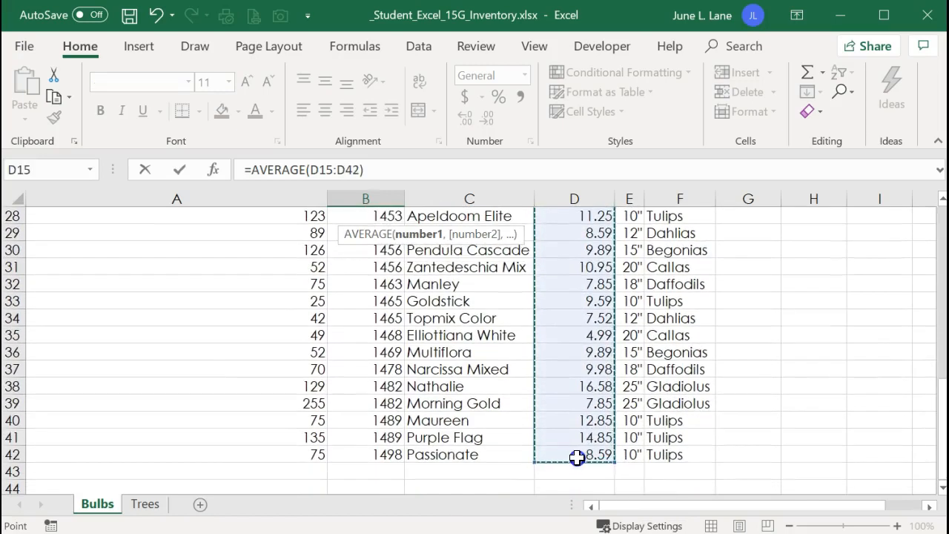
pyautogui.click(178, 170)
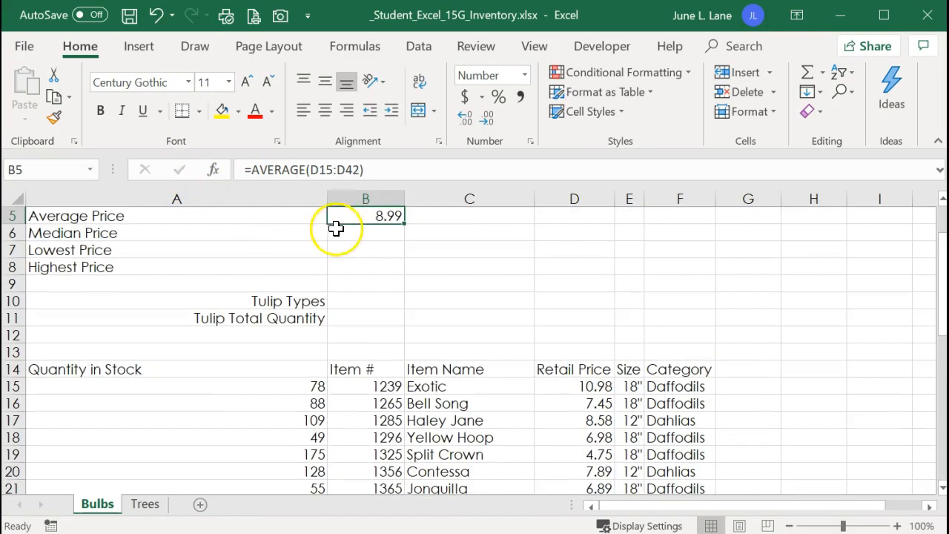
# Step: Calculate the Median Price in cell B6 of the Bulbs sheet with the MEDIAN function over D15:D42
pyautogui.click(334, 234)
pyautogui.click(822, 73)
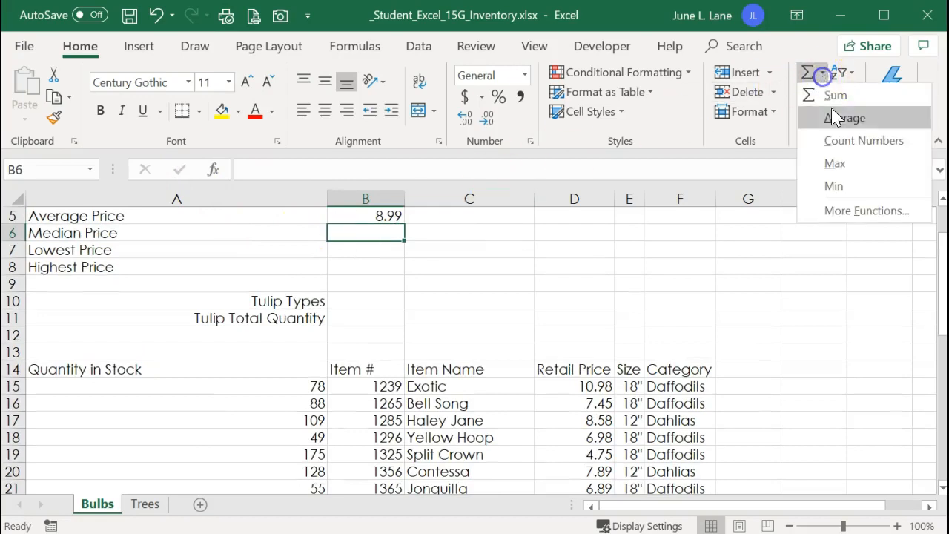
pyautogui.click(832, 211)
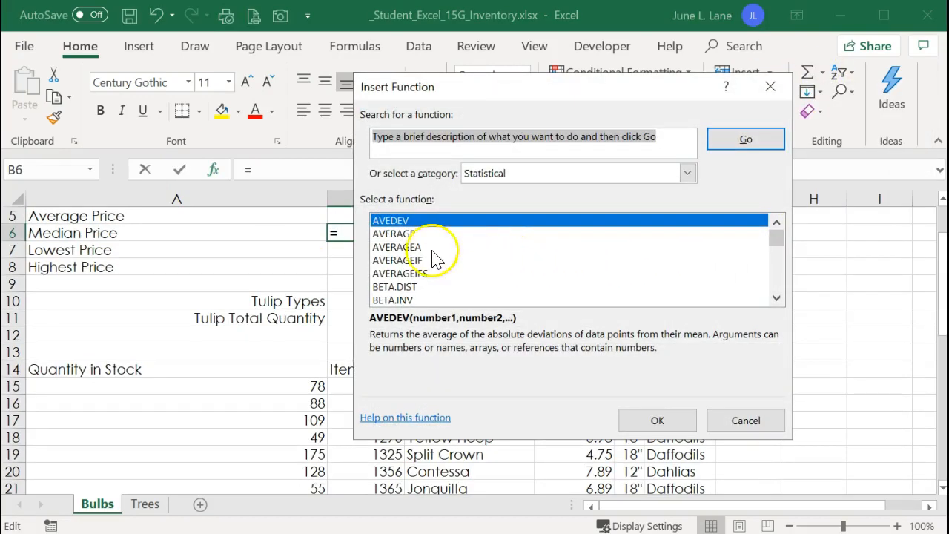
pyautogui.click(494, 174)
pyautogui.click(492, 193)
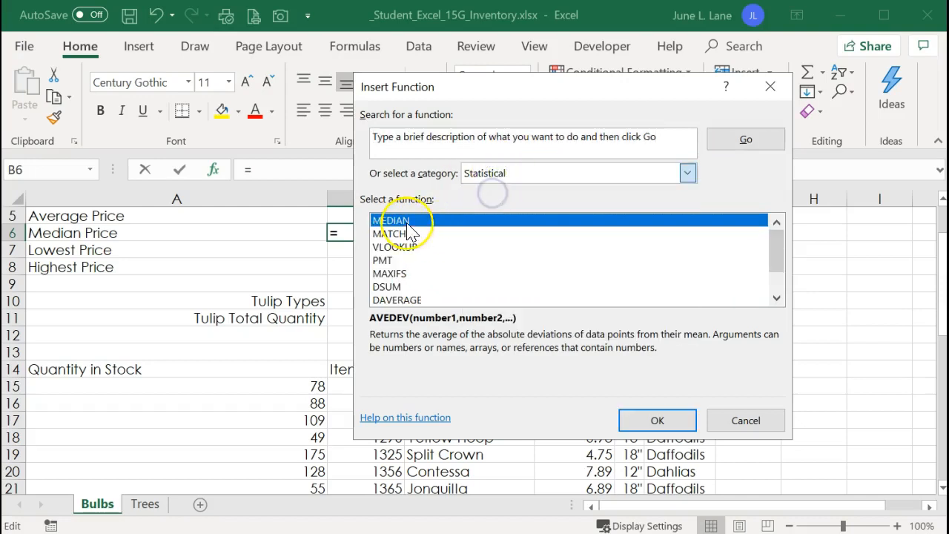
pyautogui.click(403, 223)
pyautogui.click(635, 421)
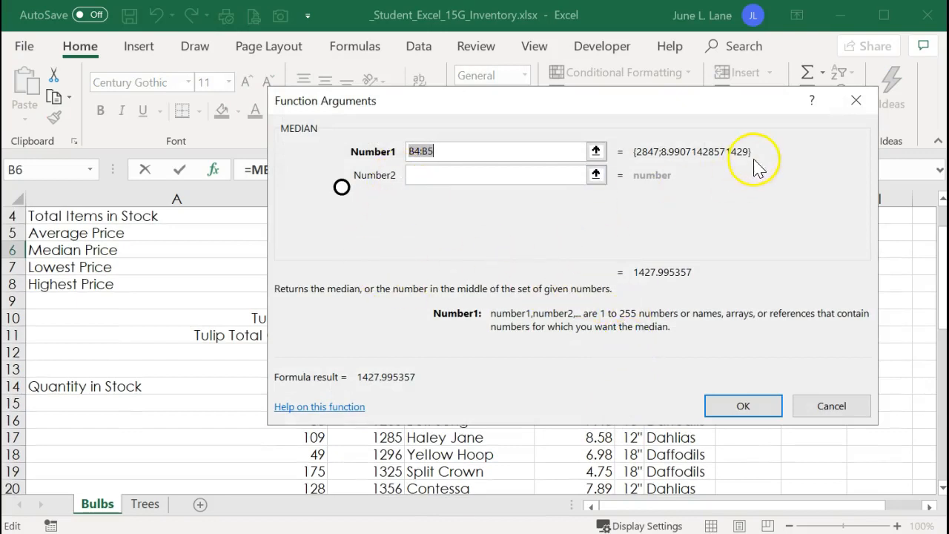
pyautogui.click(595, 151)
pyautogui.moveTo(590, 402); pyautogui.dragTo(584, 452)
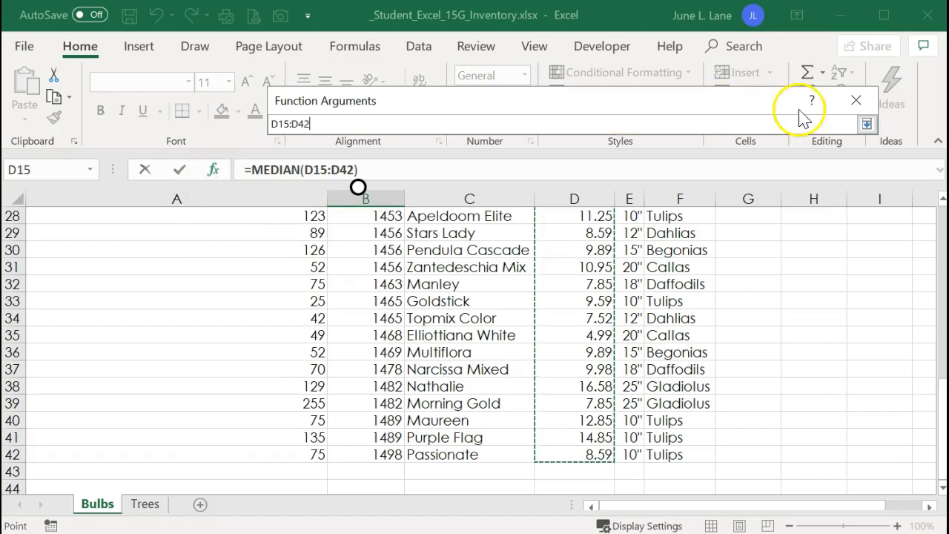
pyautogui.click(866, 124)
pyautogui.click(739, 407)
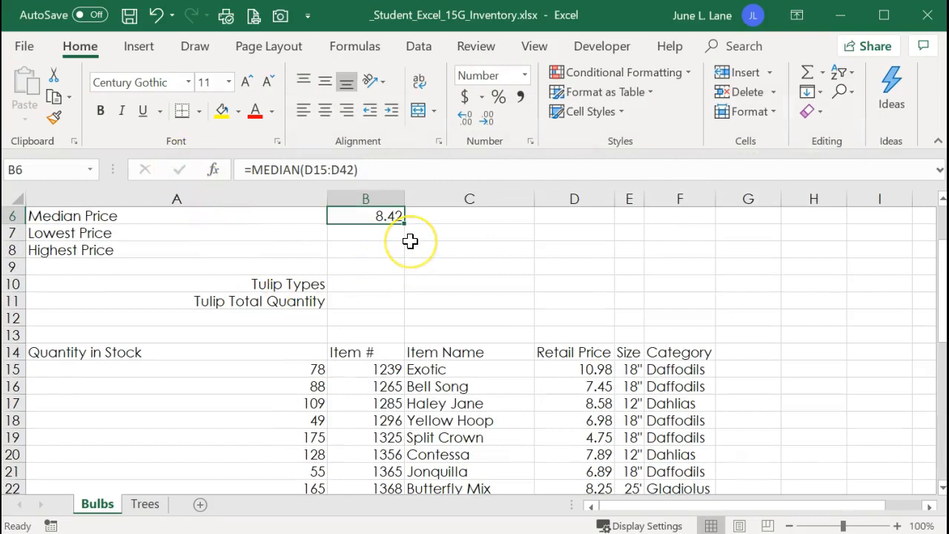
# Step: Calculate the Lowest Price in cell B7 of the Bulbs sheet with the MIN function over D15:D42
pyautogui.scroll(1, 410, 240)
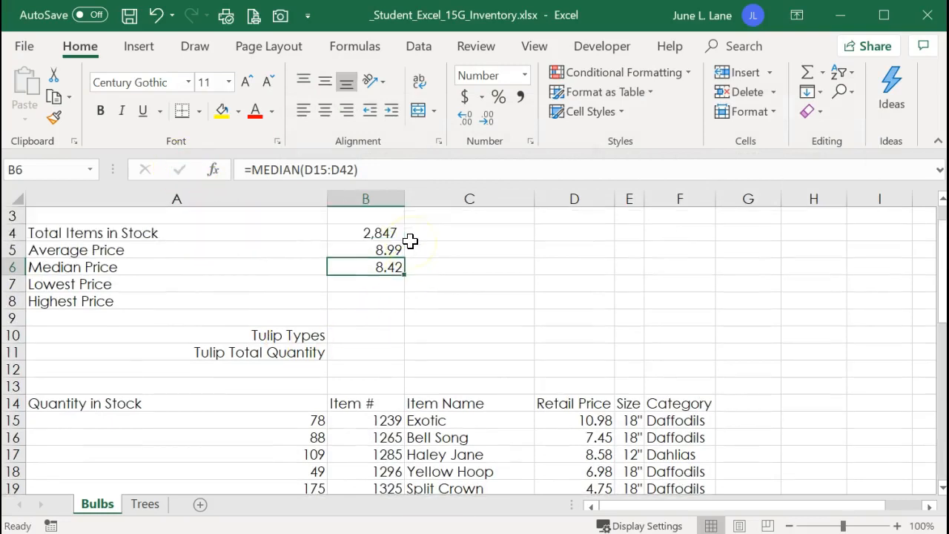
pyautogui.click(383, 285)
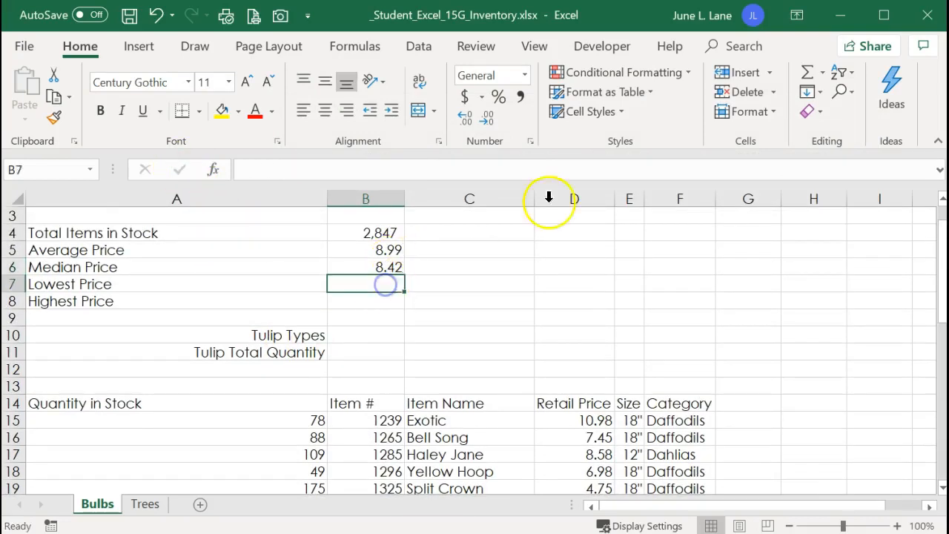
pyautogui.click(822, 72)
pyautogui.click(834, 187)
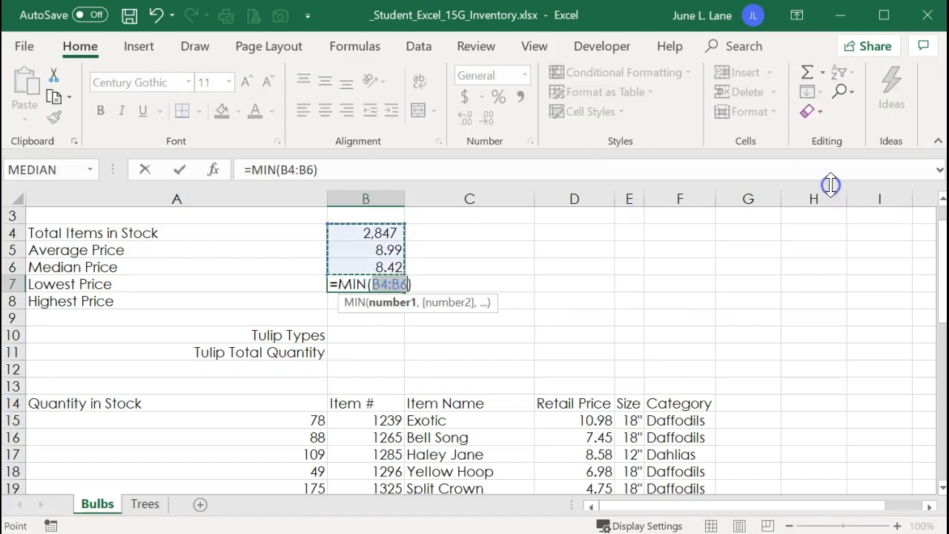
pyautogui.moveTo(593, 420); pyautogui.dragTo(595, 458)
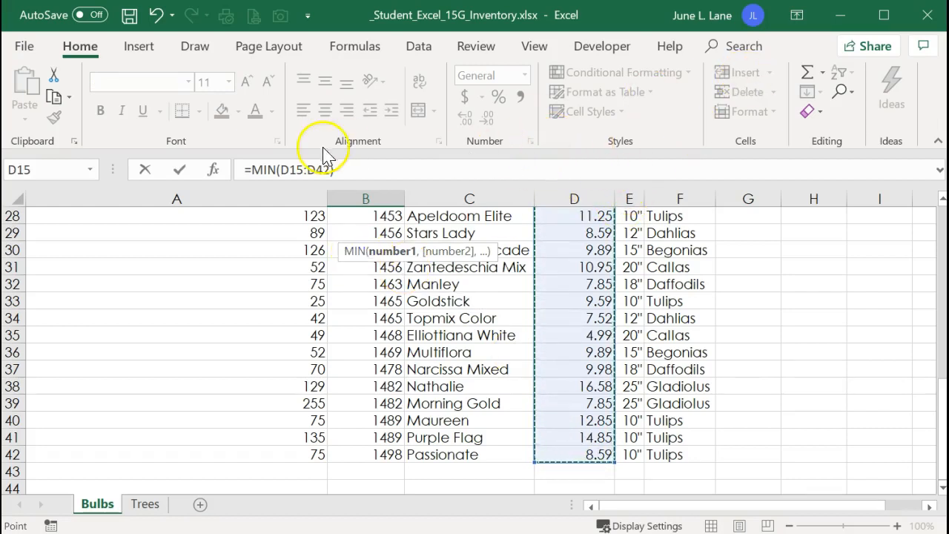
pyautogui.click(181, 172)
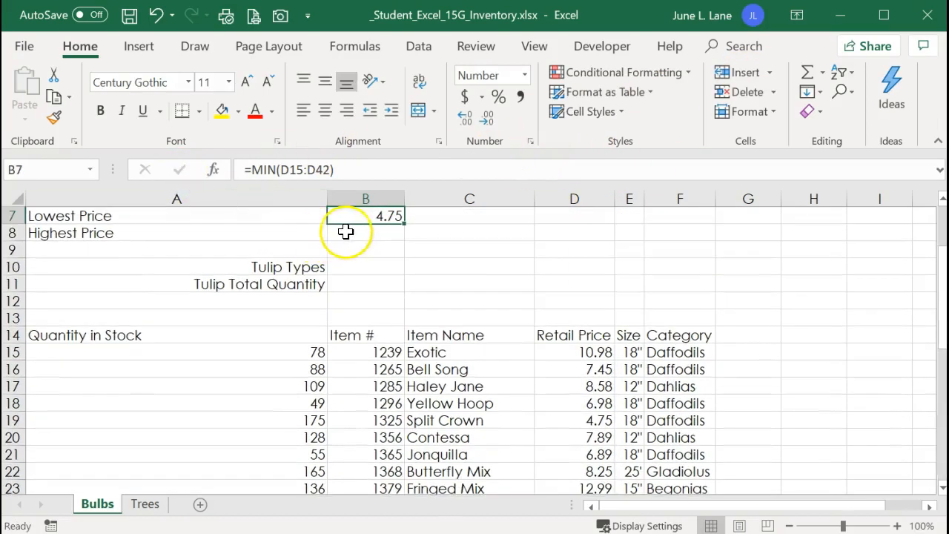
# Step: Calculate the Highest Price in cell B8 of the Bulbs sheet with the MAX function over D15:D42
pyautogui.click(346, 230)
pyautogui.click(821, 72)
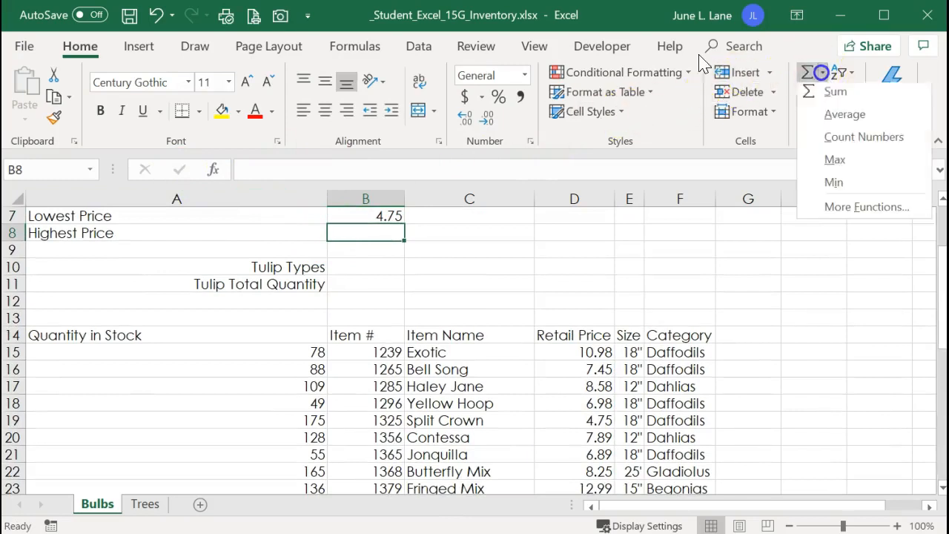
pyautogui.click(827, 160)
pyautogui.moveTo(589, 353); pyautogui.dragTo(585, 463)
pyautogui.click(181, 171)
# Step: Format the Bulbs price statistics in B5:B8 with the Accounting number format
pyautogui.scroll(2, 271, 237)
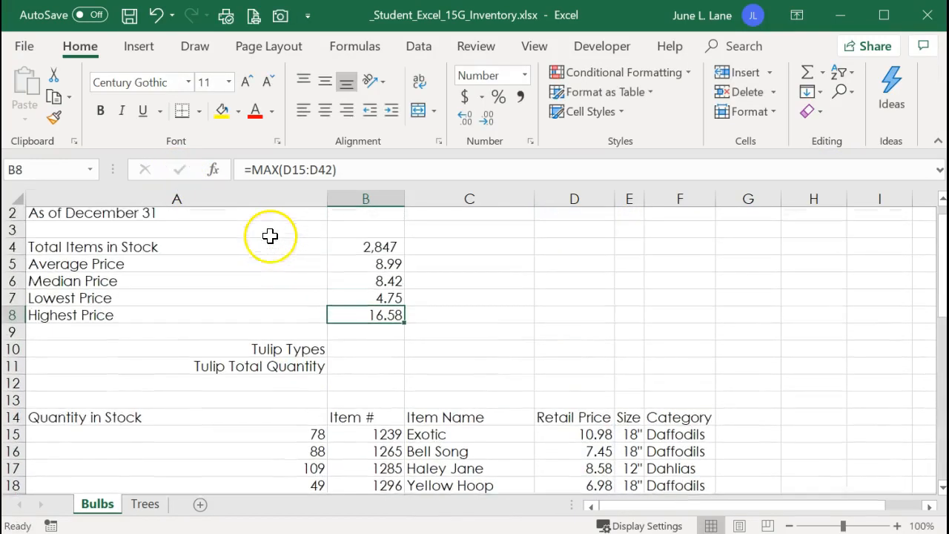
pyautogui.moveTo(373, 272); pyautogui.dragTo(370, 309)
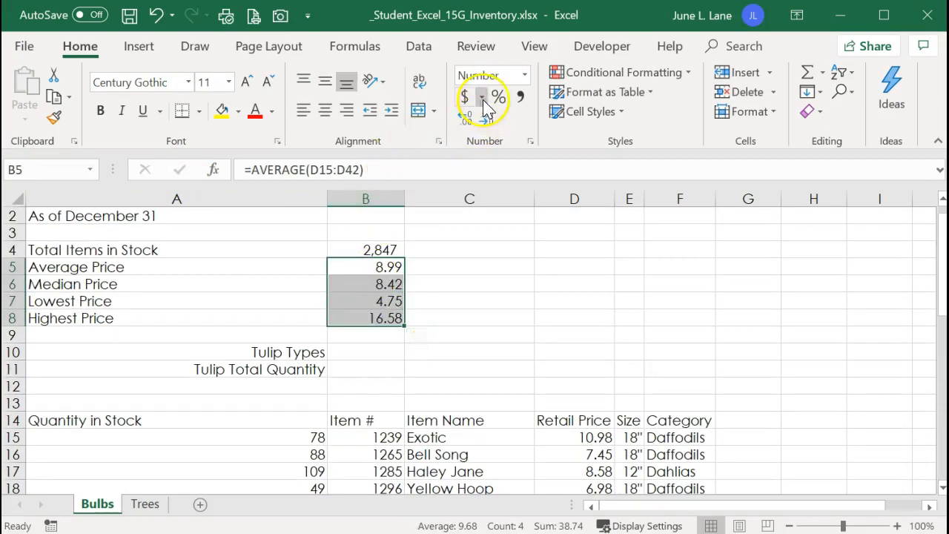
pyautogui.click(524, 75)
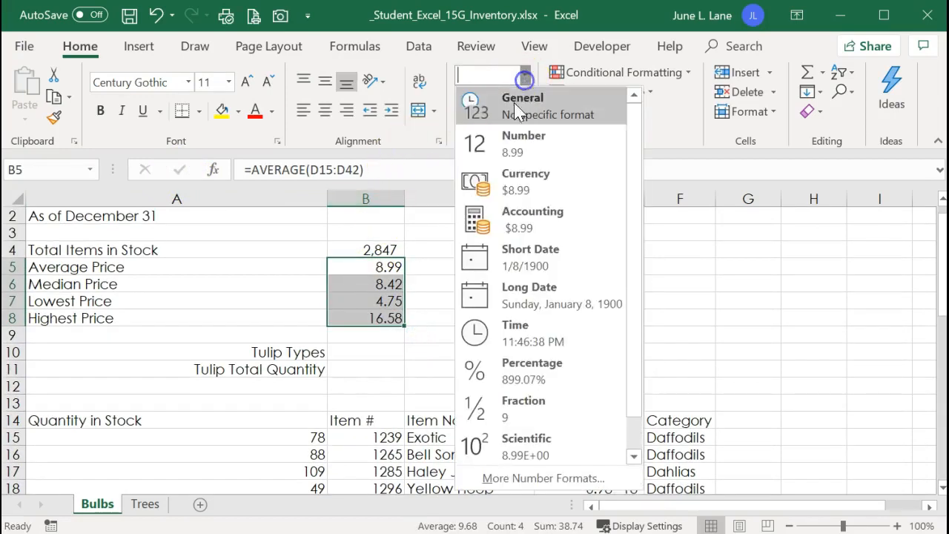
pyautogui.click(520, 214)
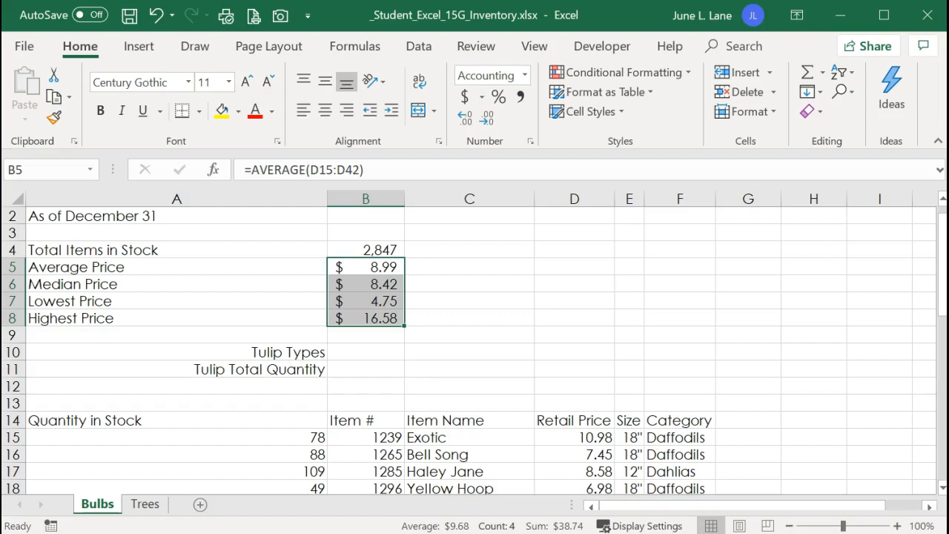
# Step: Compare the Tulip Types row on the Bulbs sheet with the Evergreen rows on the Trees sheet
pyautogui.click(363, 352)
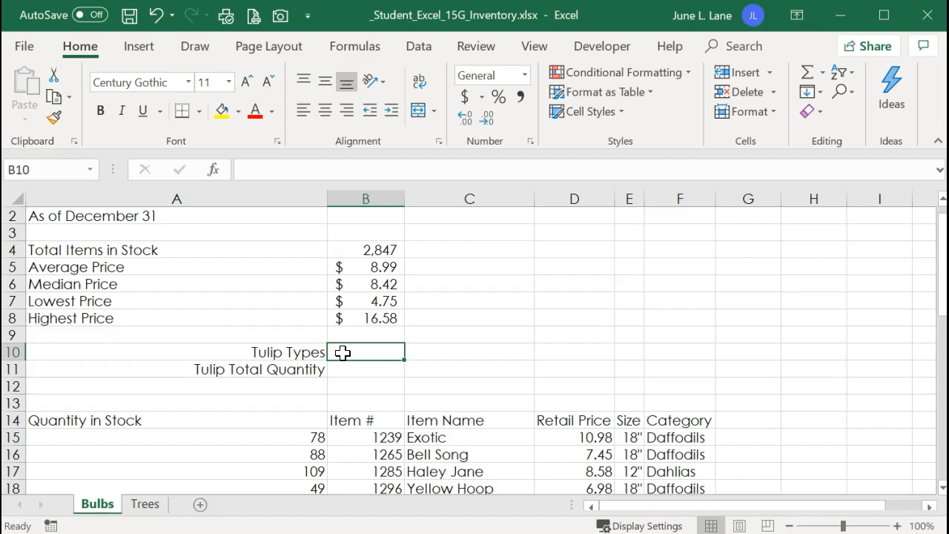
pyautogui.click(146, 506)
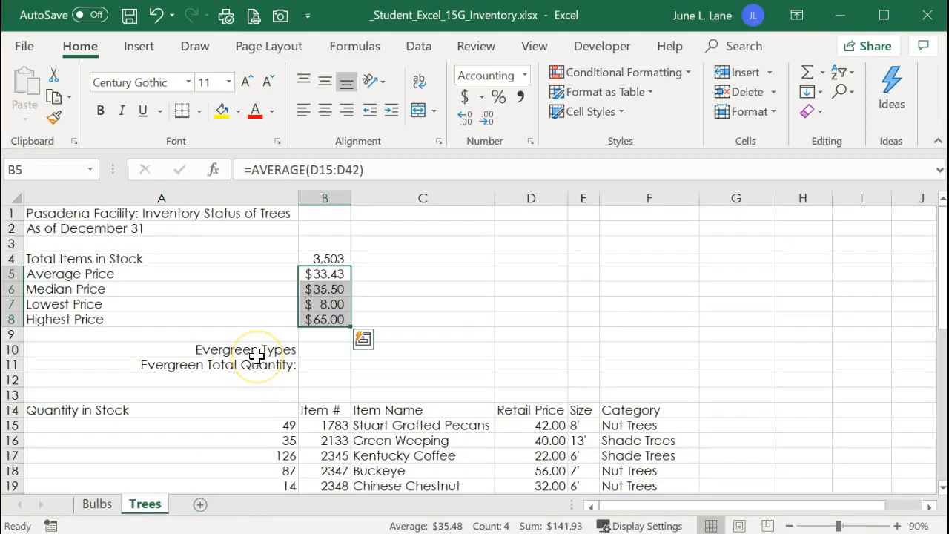
pyautogui.click(108, 505)
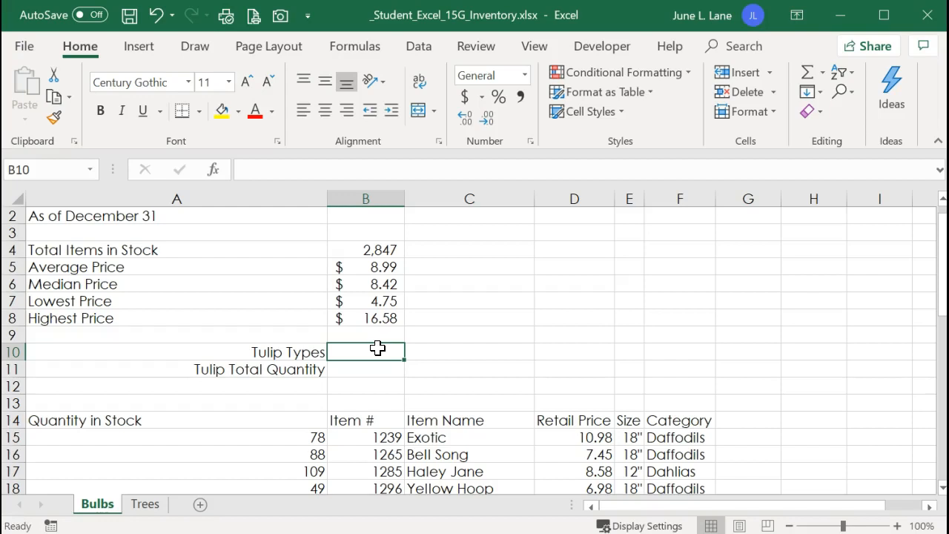
pyautogui.write('=c')
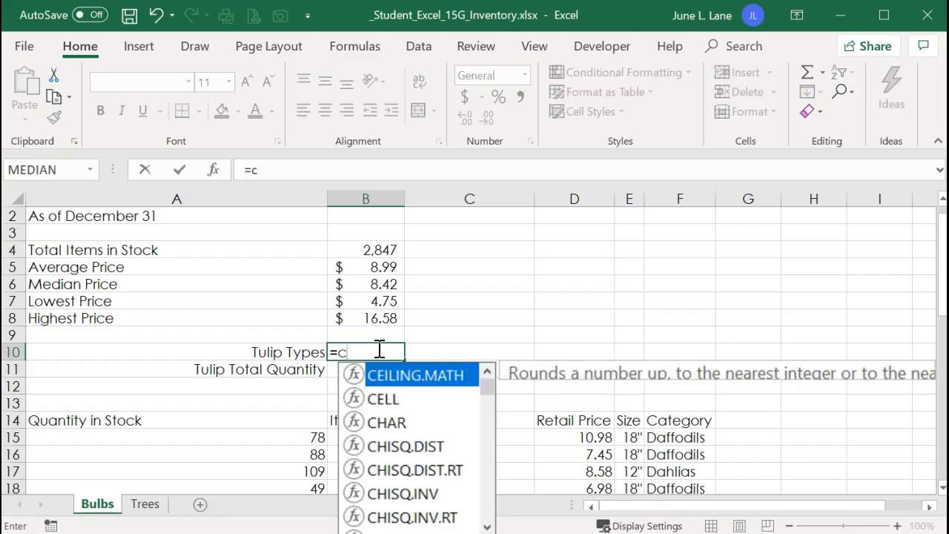
pyautogui.write('o')
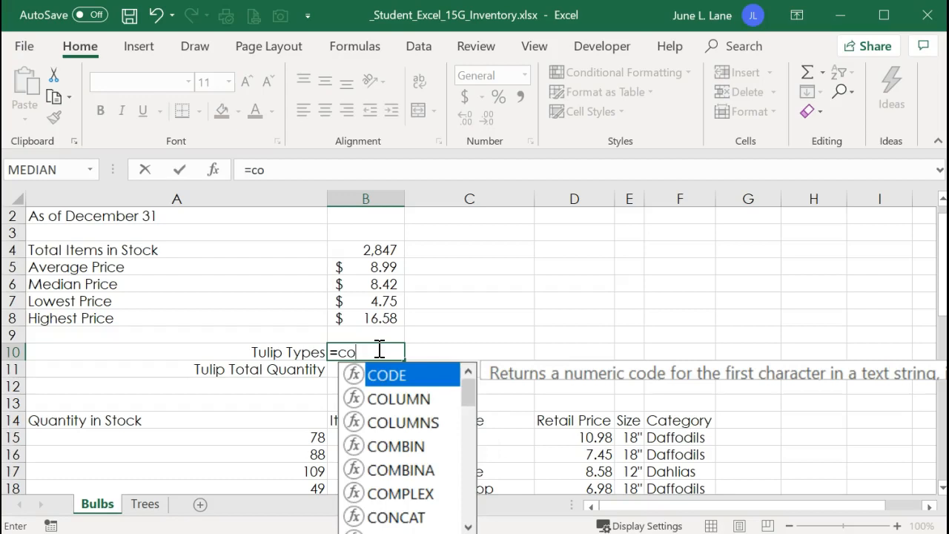
pyautogui.press('BackSpace')
pyautogui.press('BackSpace')
pyautogui.press('BackSpace')
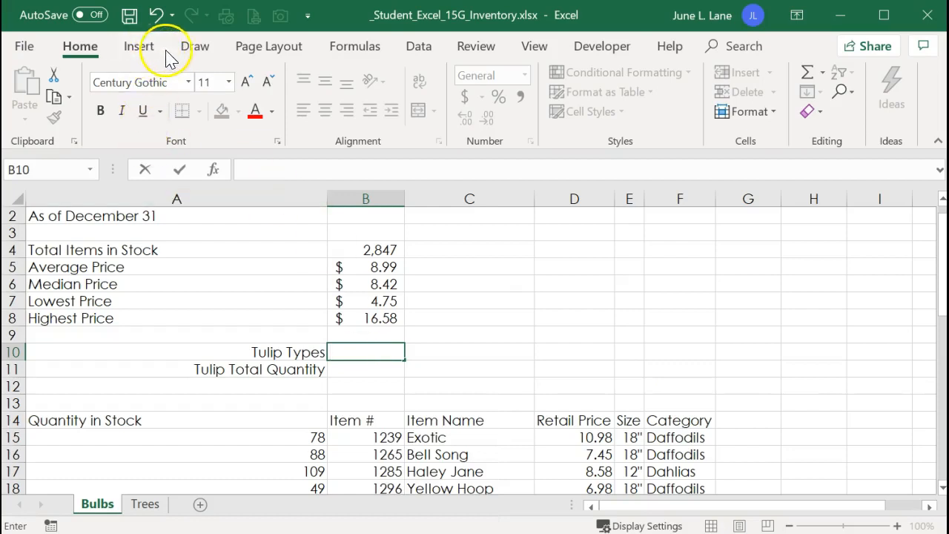
# Step: Insert the statistical COUNTIF function in cell B10 for Tulip Types, with the category cells F15:F42 as its range
pyautogui.click(353, 49)
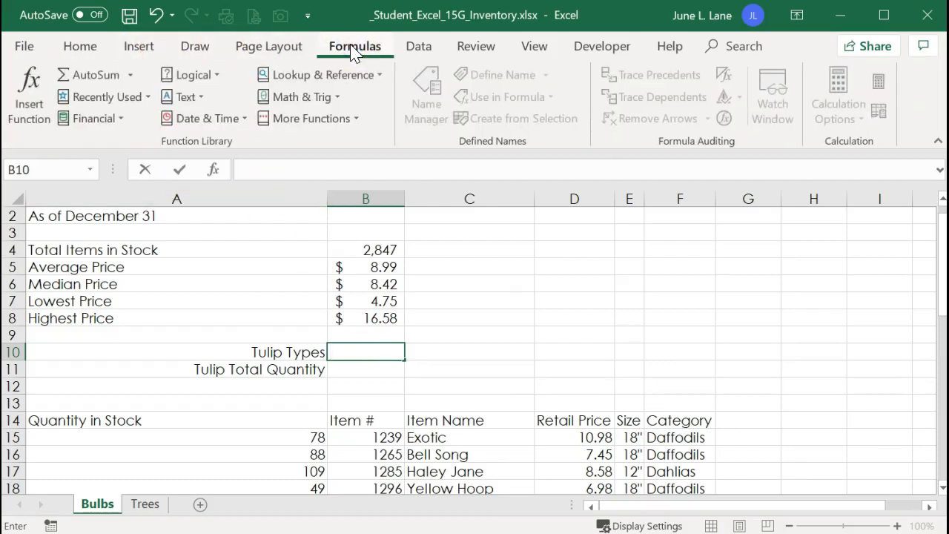
pyautogui.click(324, 124)
pyautogui.click(324, 126)
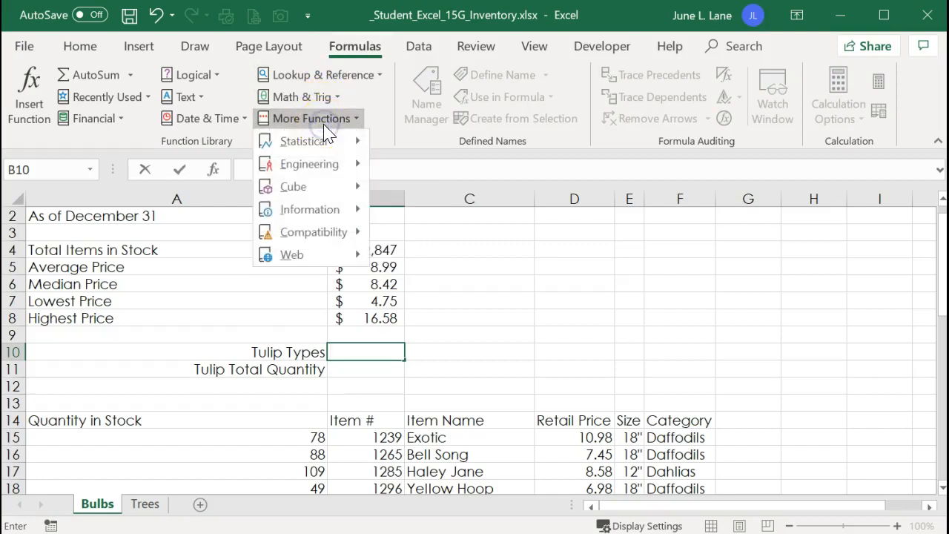
pyautogui.moveTo(323, 144)
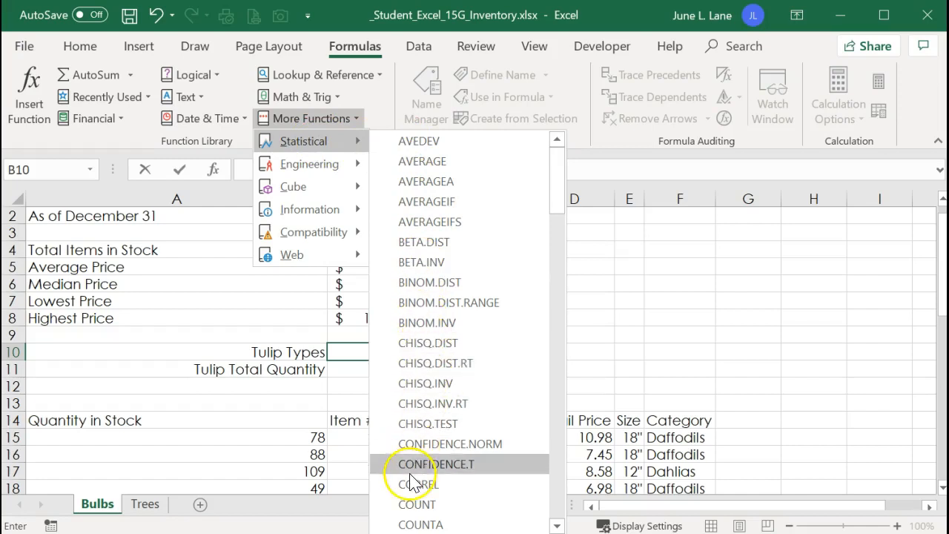
pyautogui.scroll(-1, 415, 496)
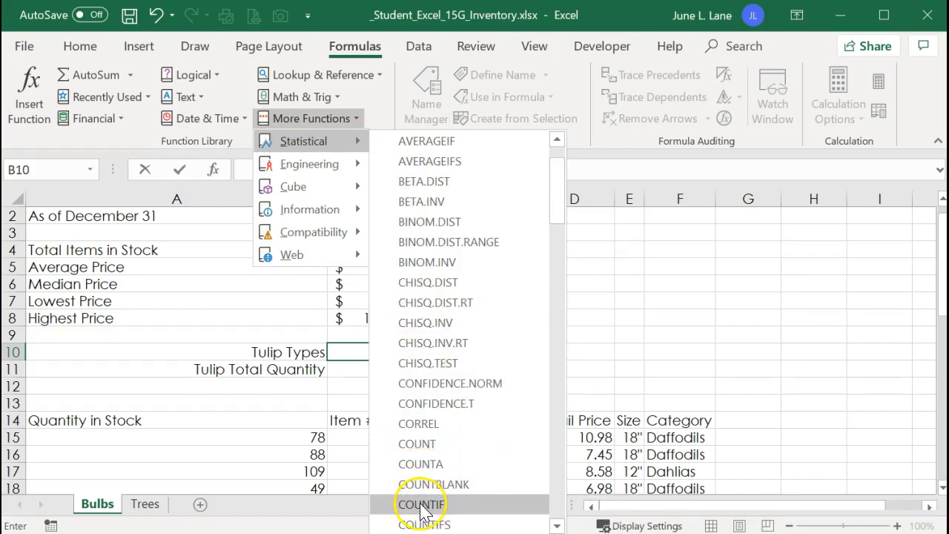
pyautogui.click(421, 504)
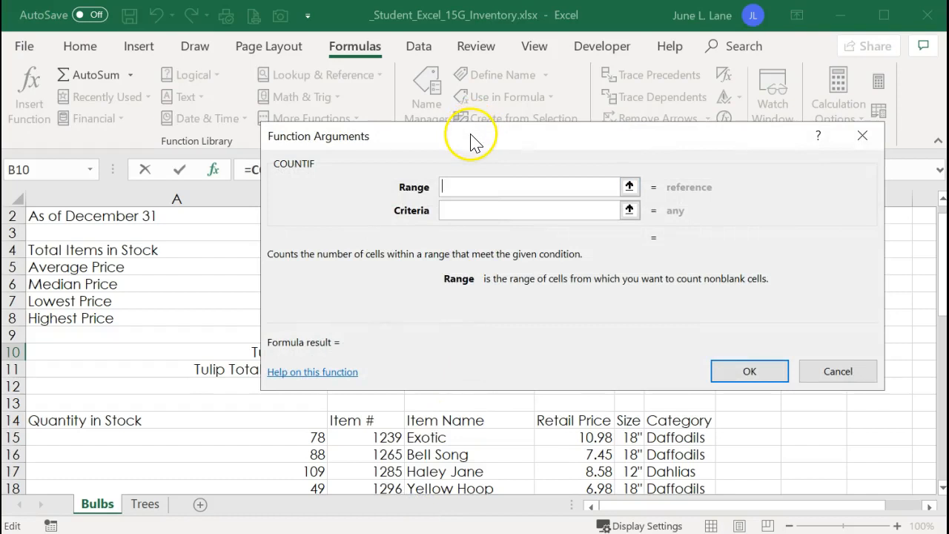
pyautogui.moveTo(475, 141); pyautogui.dragTo(412, 103)
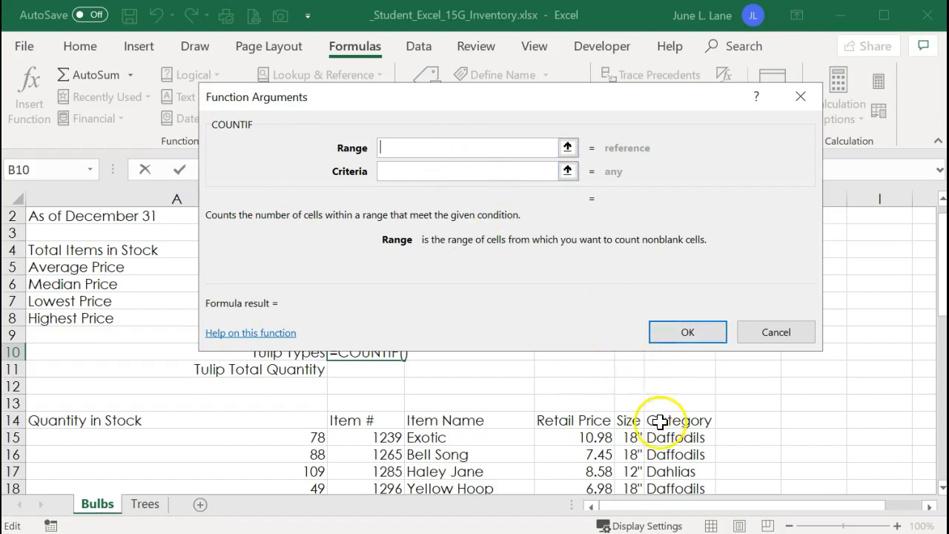
pyautogui.moveTo(682, 439); pyautogui.dragTo(673, 457)
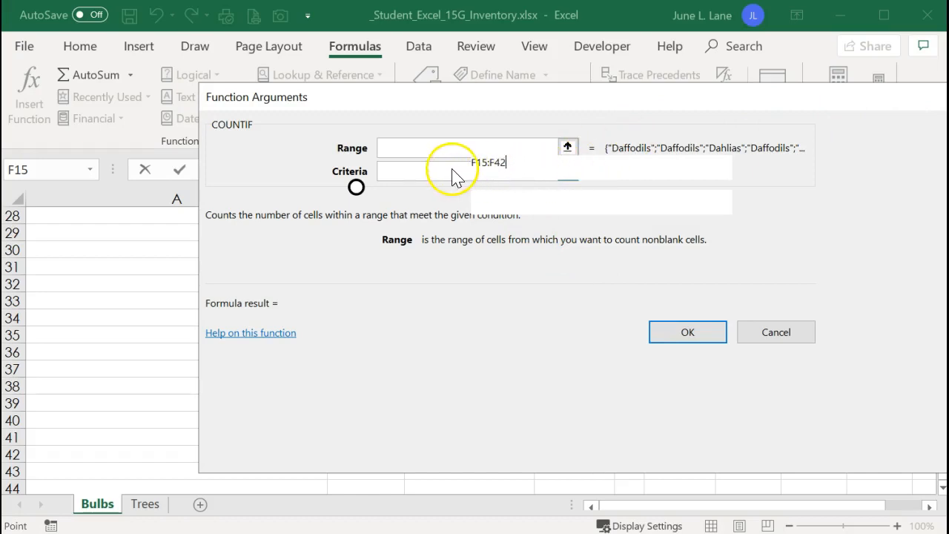
pyautogui.click(393, 175)
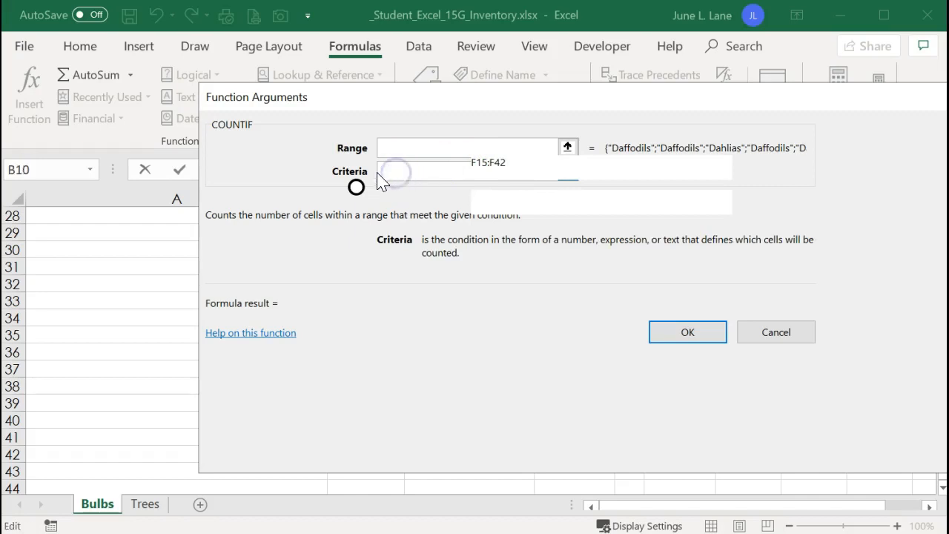
pyautogui.click(523, 157)
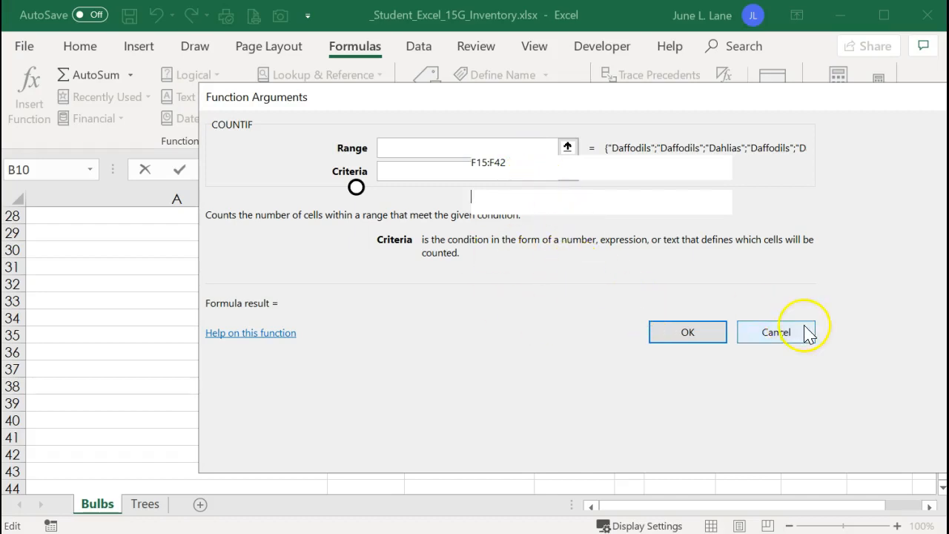
pyautogui.click(687, 334)
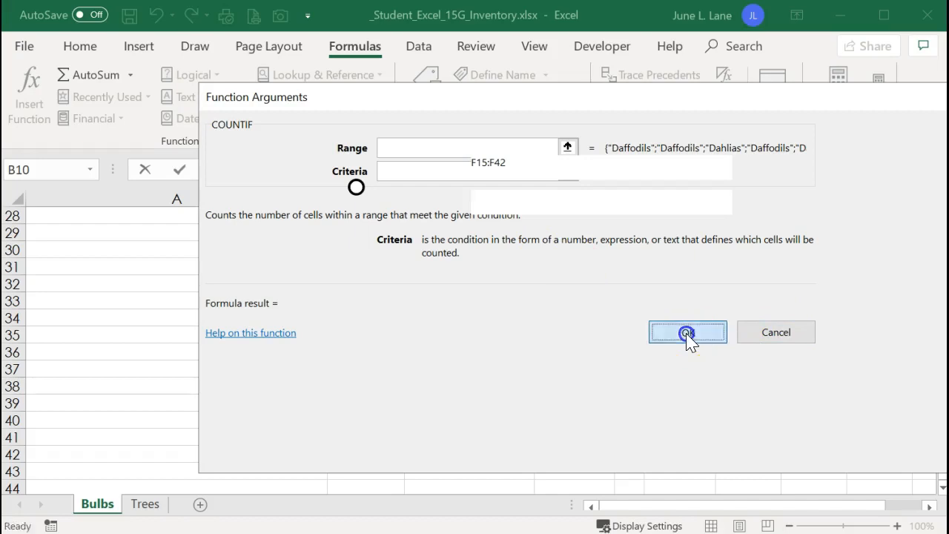
pyautogui.press('Return')
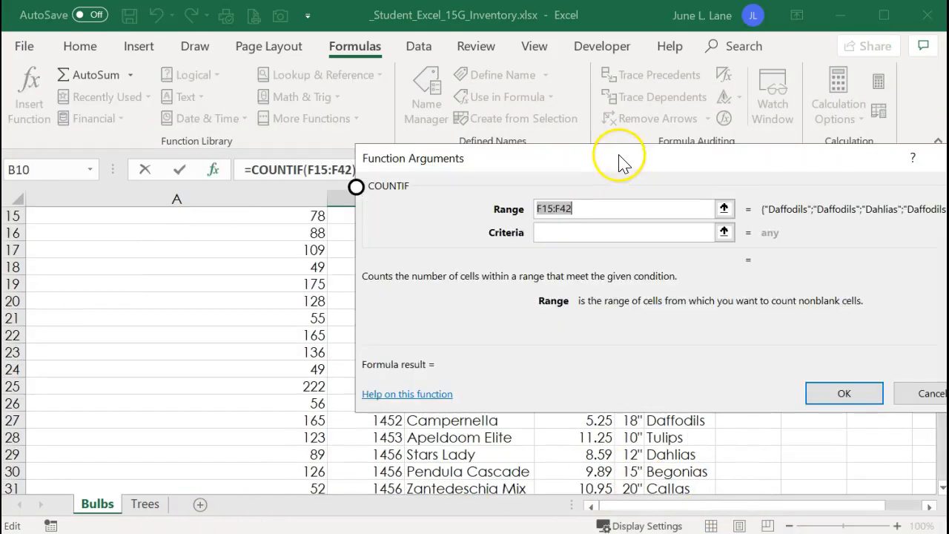
# Step: Complete the Tulip Types COUNTIF in B10 with Tulips as its criteria and review the Category column on the Bulbs sheet
pyautogui.moveTo(628, 156); pyautogui.dragTo(569, 136)
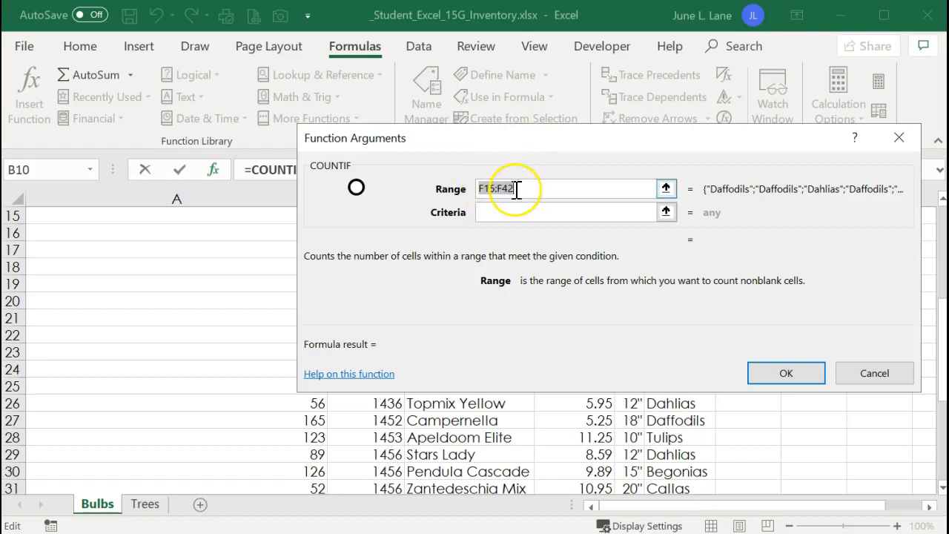
pyautogui.click(507, 215)
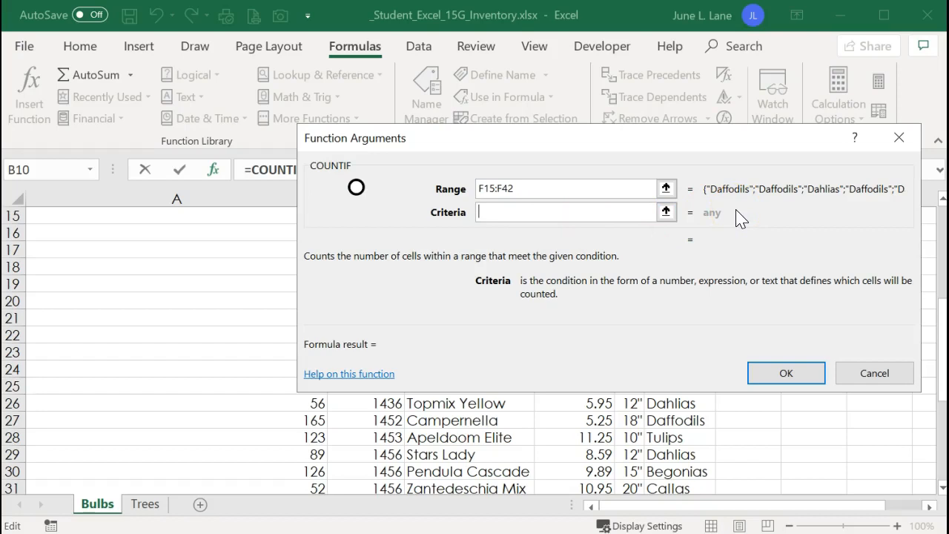
pyautogui.write('Tulips')
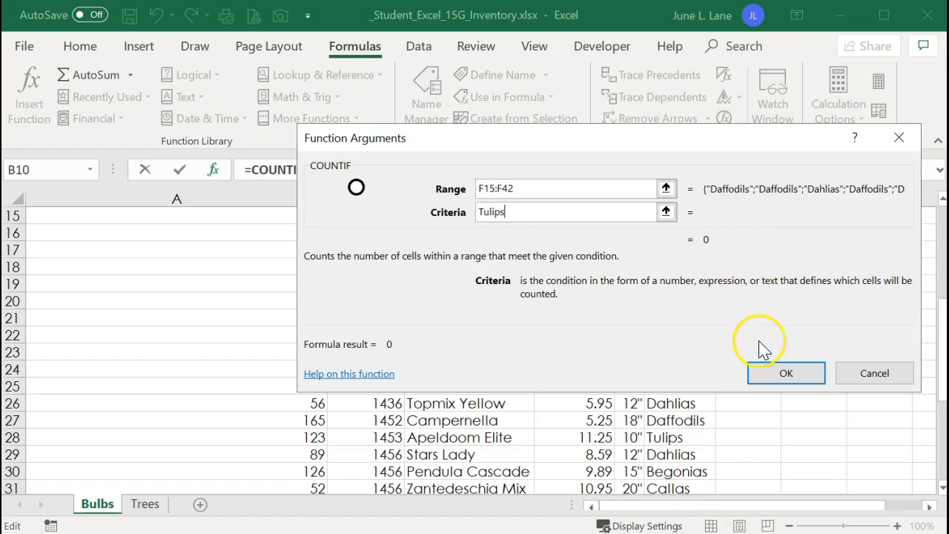
pyautogui.click(776, 378)
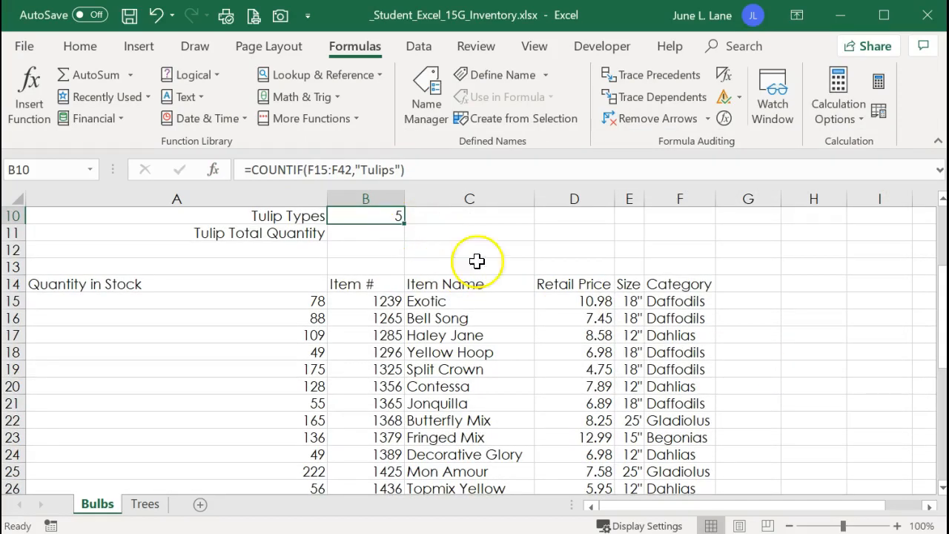
pyautogui.scroll(-2, 667, 455)
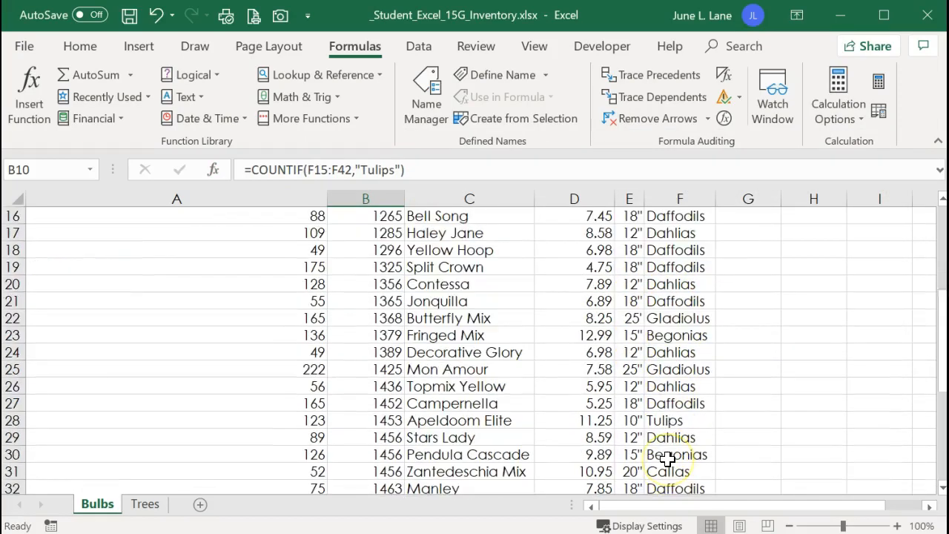
pyautogui.scroll(-2, 667, 459)
pyautogui.scroll(4, 667, 459)
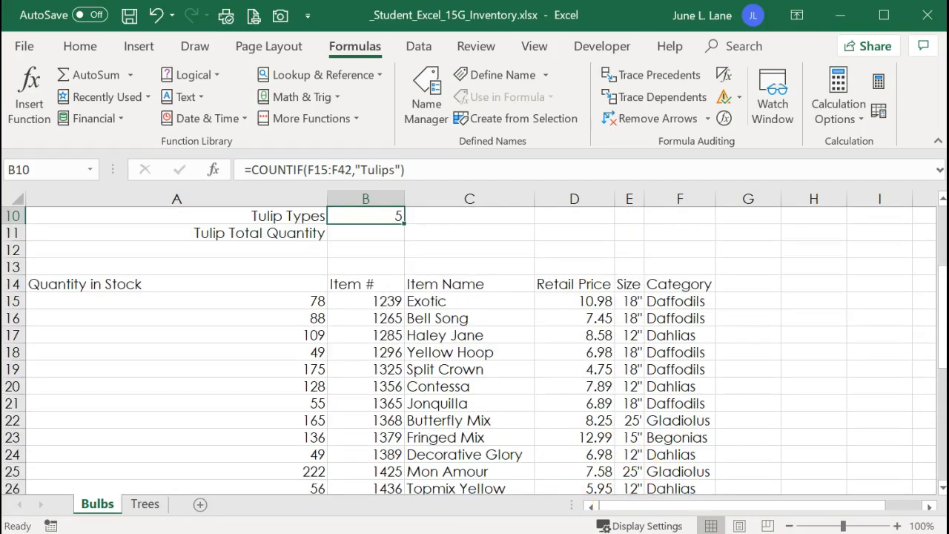
# Step: Count the Evergreen Types in cell B10 of the Trees sheet with COUNTIF, using range F15:F42 and criteria Evergreens
pyautogui.click(144, 504)
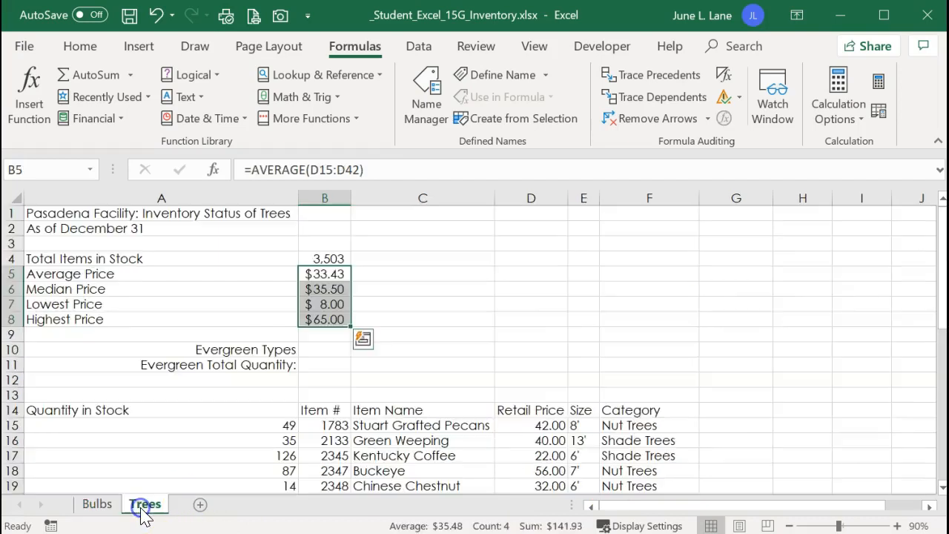
pyautogui.click(331, 351)
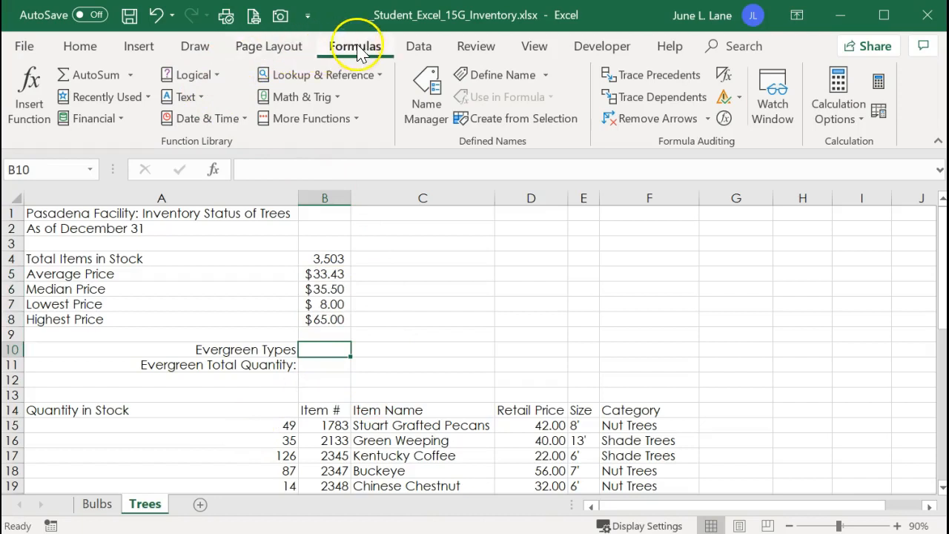
pyautogui.click(324, 118)
pyautogui.click(312, 142)
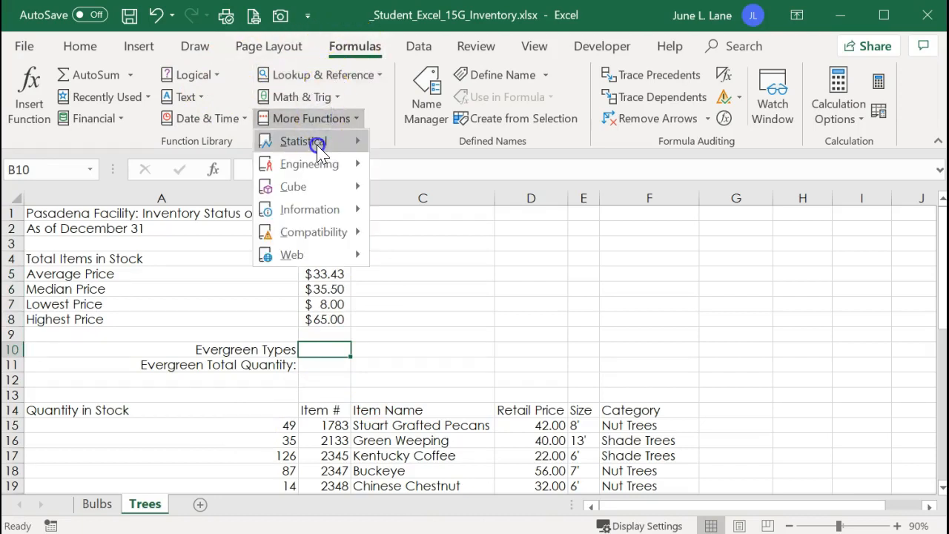
pyautogui.scroll(-5, 449, 334)
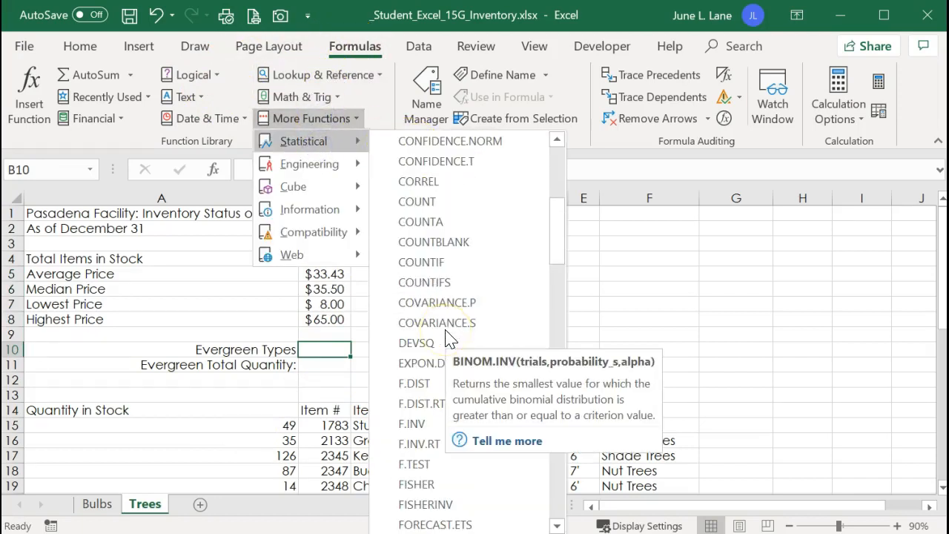
pyautogui.click(440, 262)
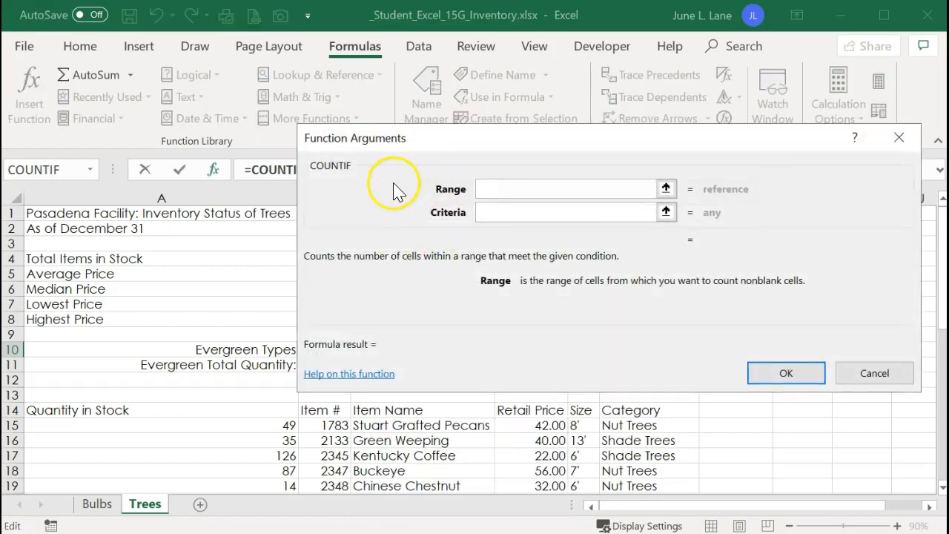
pyautogui.moveTo(510, 138); pyautogui.dragTo(490, 64)
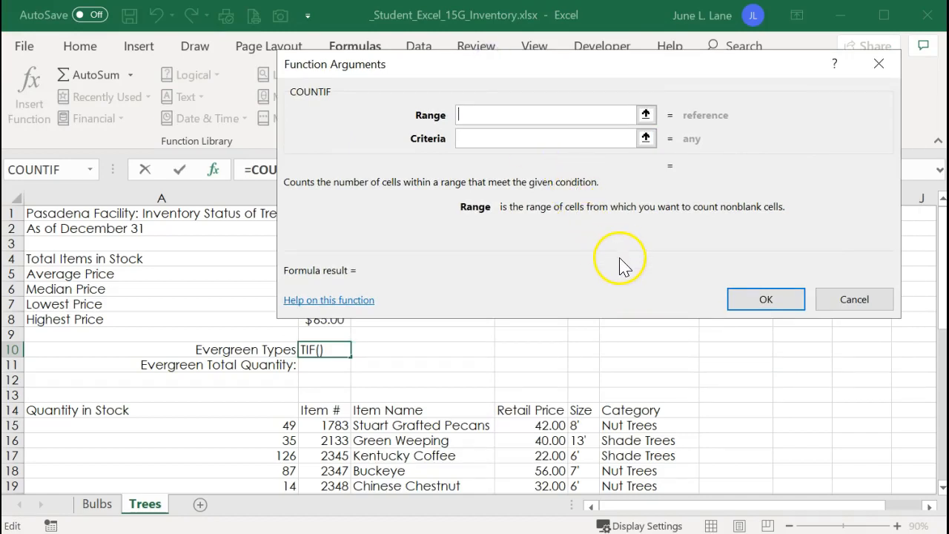
pyautogui.moveTo(634, 425); pyautogui.dragTo(630, 466)
pyautogui.click(470, 140)
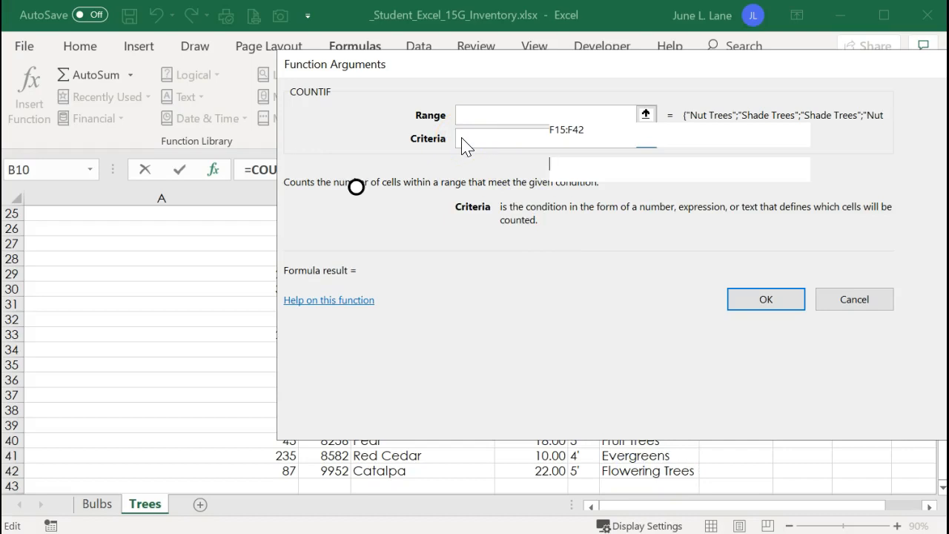
pyautogui.write('Evergreens')
pyautogui.click(742, 299)
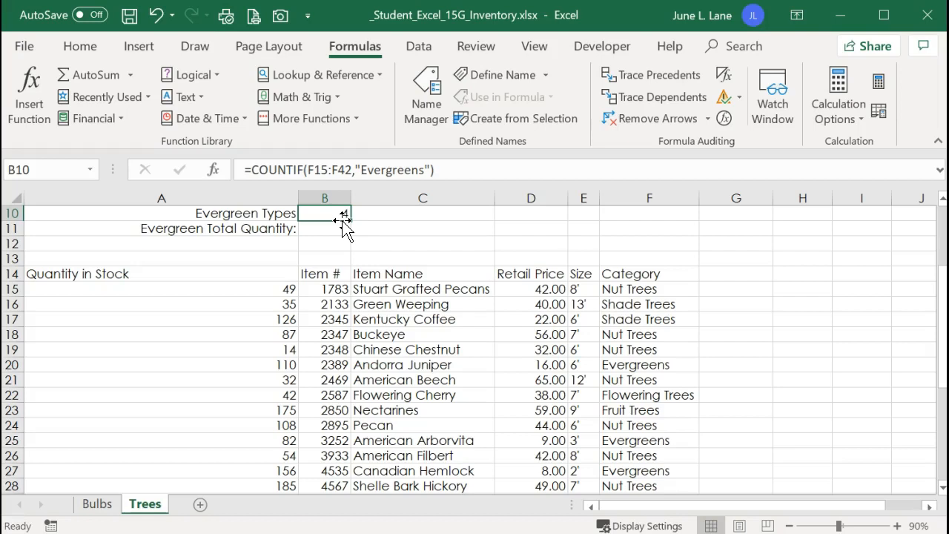
# Step: Add the column heading Stock Level in cell G14 of the Trees sheet, beside Category
pyautogui.click(335, 228)
pyautogui.scroll(-2, 193, 335)
pyautogui.scroll(2, 193, 335)
pyautogui.click(728, 276)
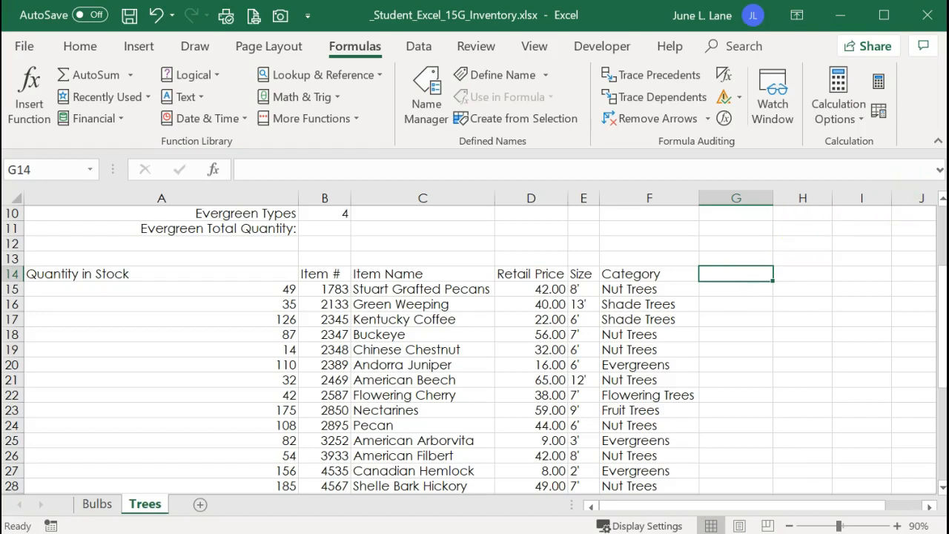
pyautogui.write('St')
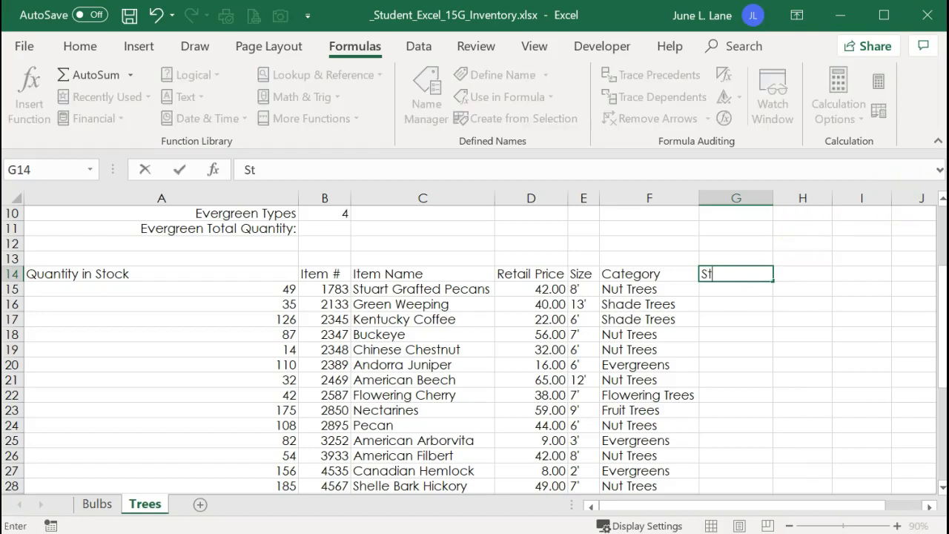
pyautogui.write('ock Level')
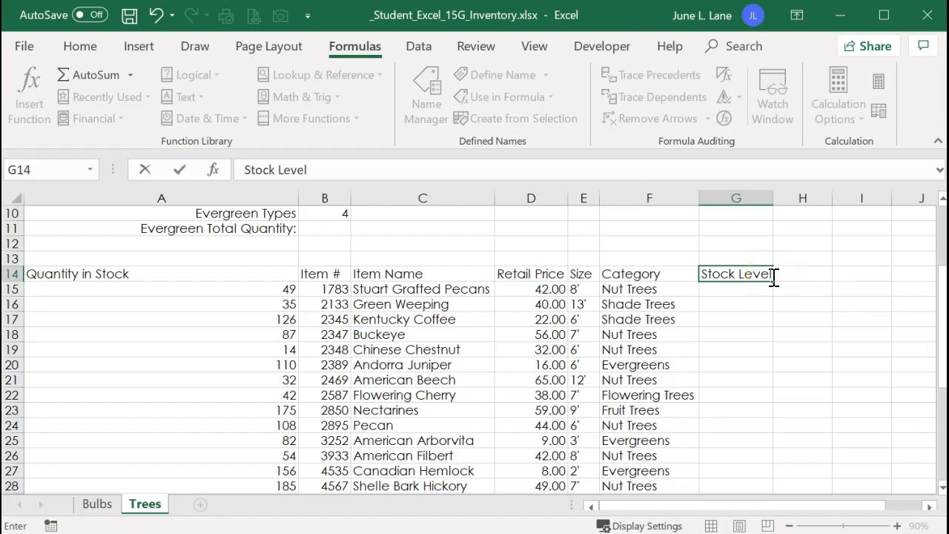
# Step: Insert the logical IF function in cell G15 of the Trees sheet with A15<75 as its logical test
pyautogui.click(751, 293)
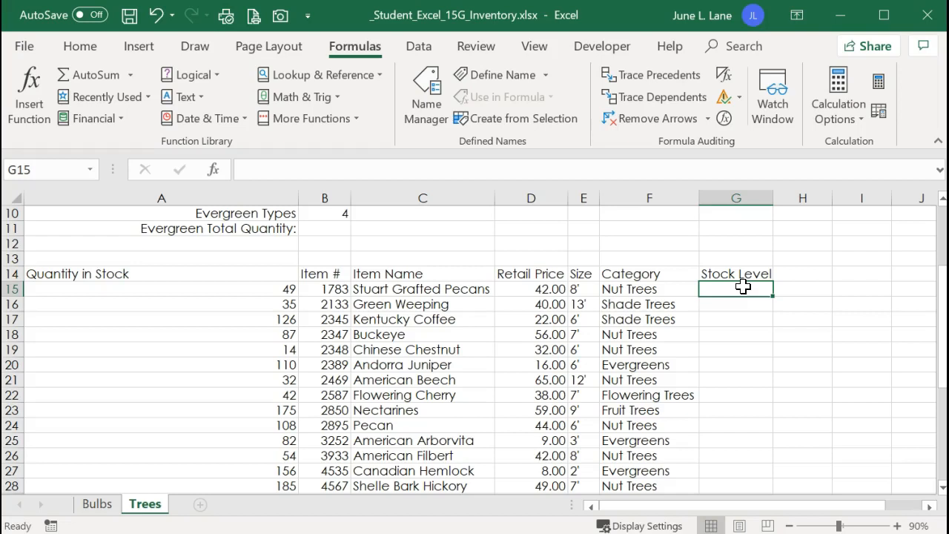
pyautogui.click(215, 75)
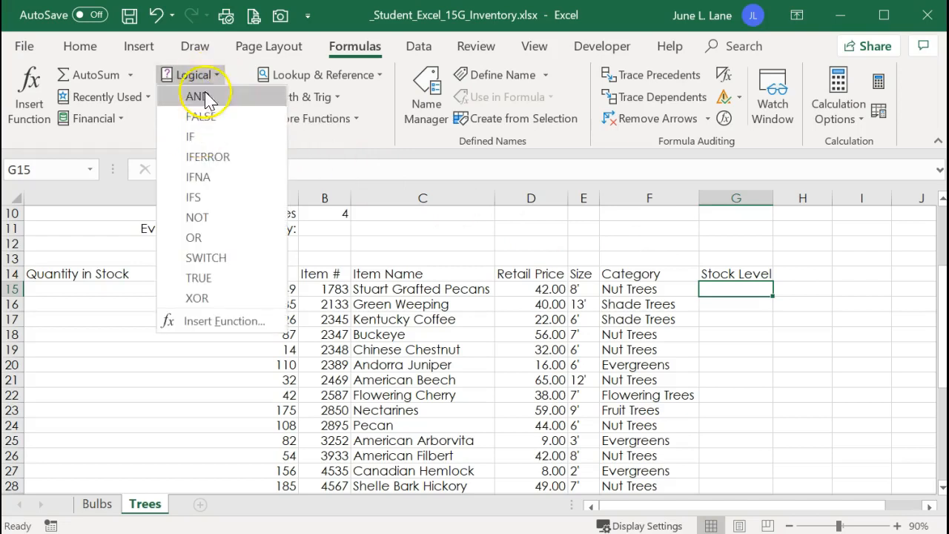
pyautogui.click(196, 141)
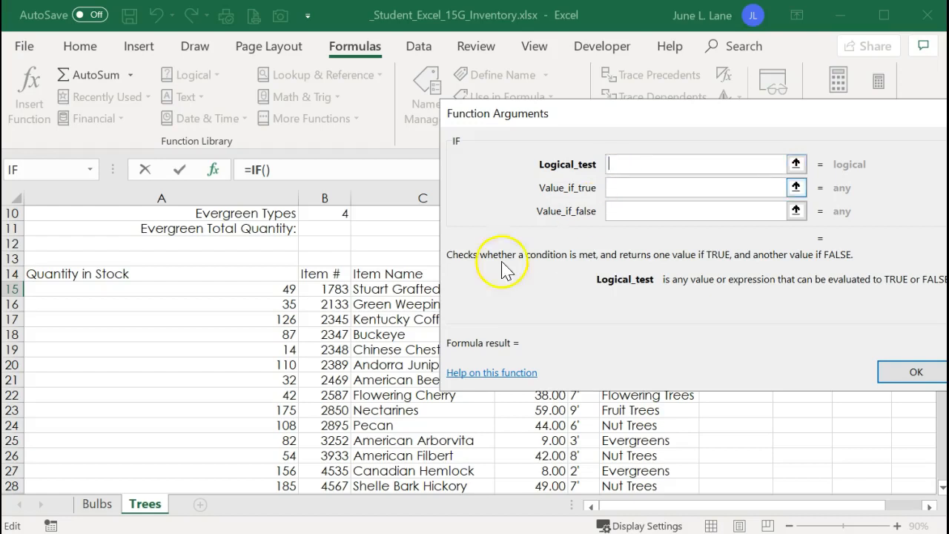
pyautogui.click(243, 289)
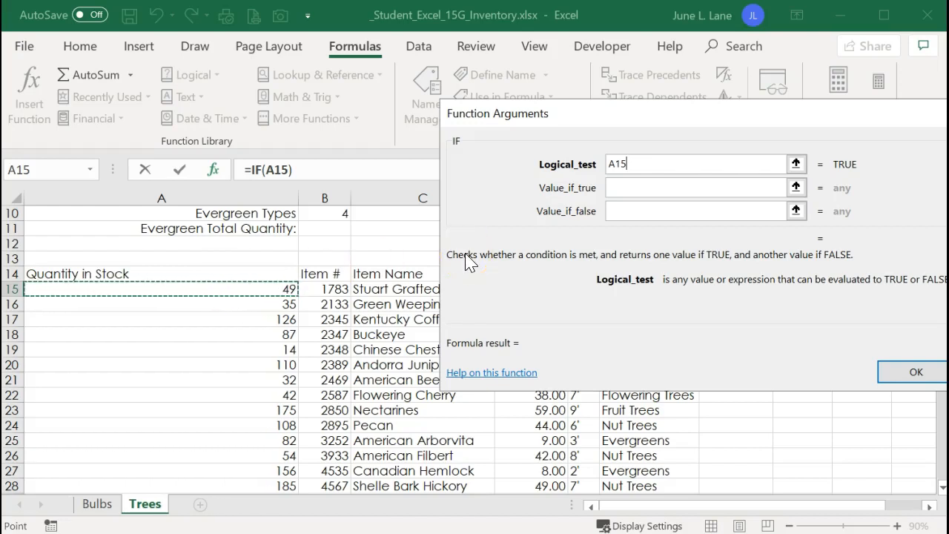
pyautogui.write('<')
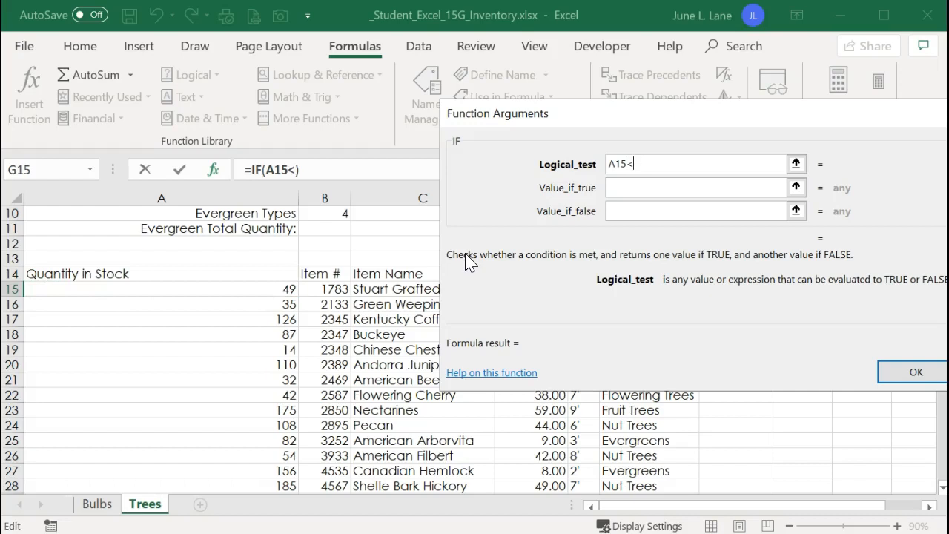
pyautogui.write('75')
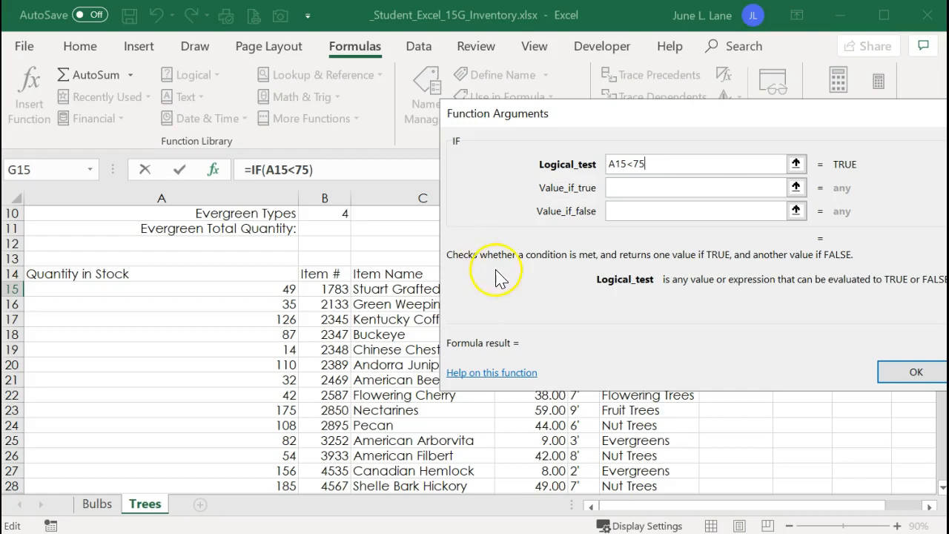
# Step: Make the IF formula return Order when true and OK when false, and fill it down the Stock Level column
pyautogui.click(641, 187)
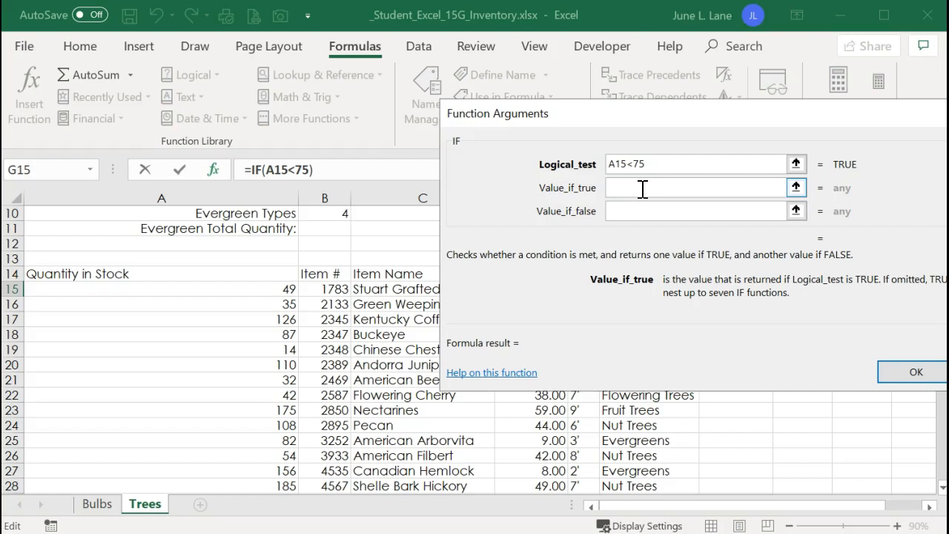
pyautogui.write('Order')
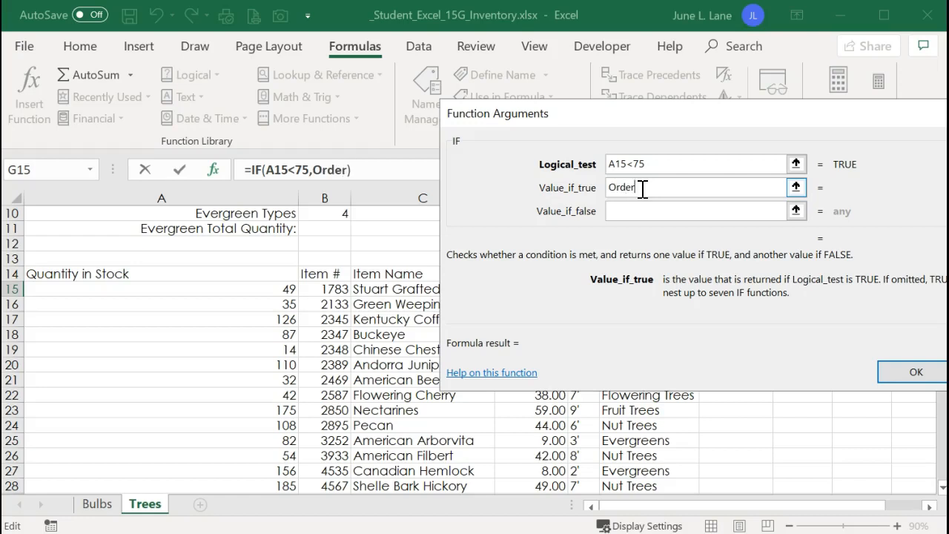
pyautogui.click(639, 191)
pyautogui.click(629, 212)
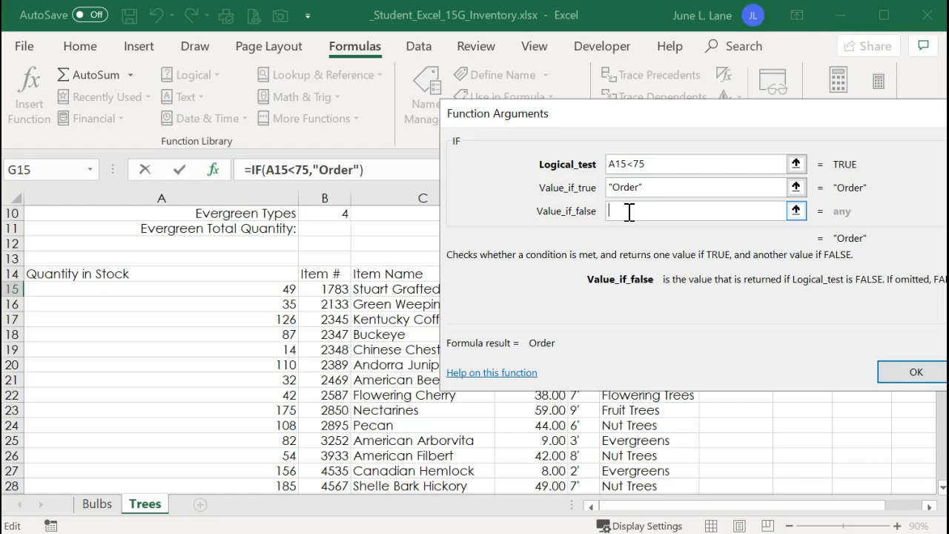
pyautogui.write('OK')
pyautogui.click(917, 373)
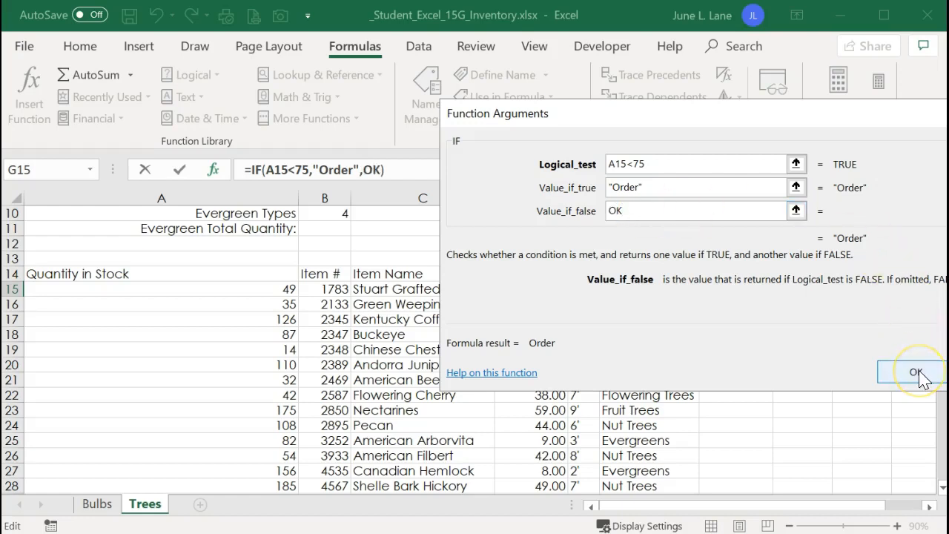
pyautogui.click(917, 377)
pyautogui.click(916, 374)
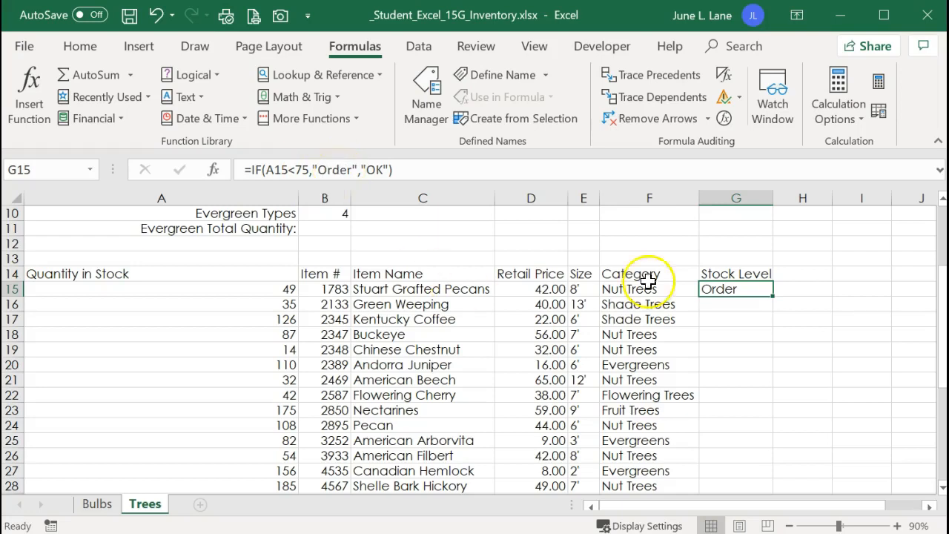
pyautogui.doubleClick(774, 296)
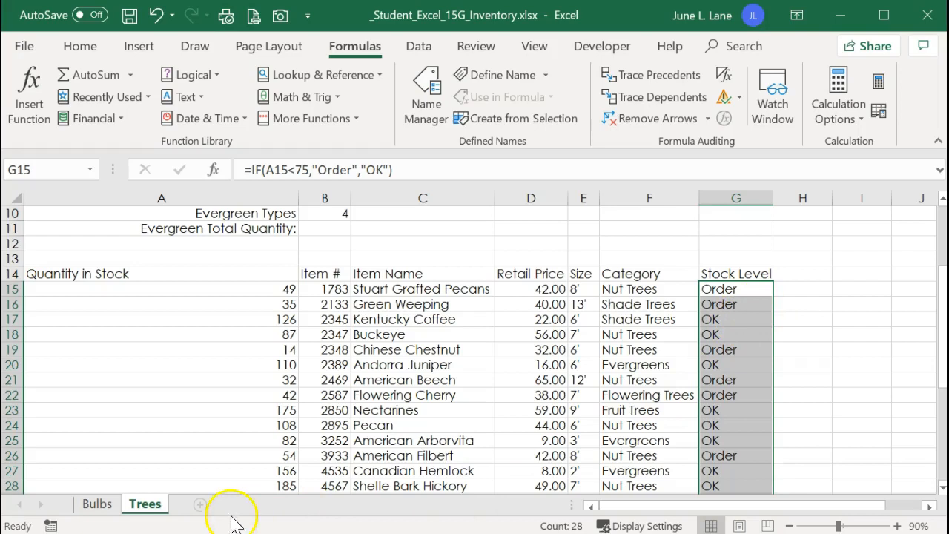
# Step: Add the column heading Stock Level in cell G14 of the Bulbs sheet, beside Category
pyautogui.click(97, 504)
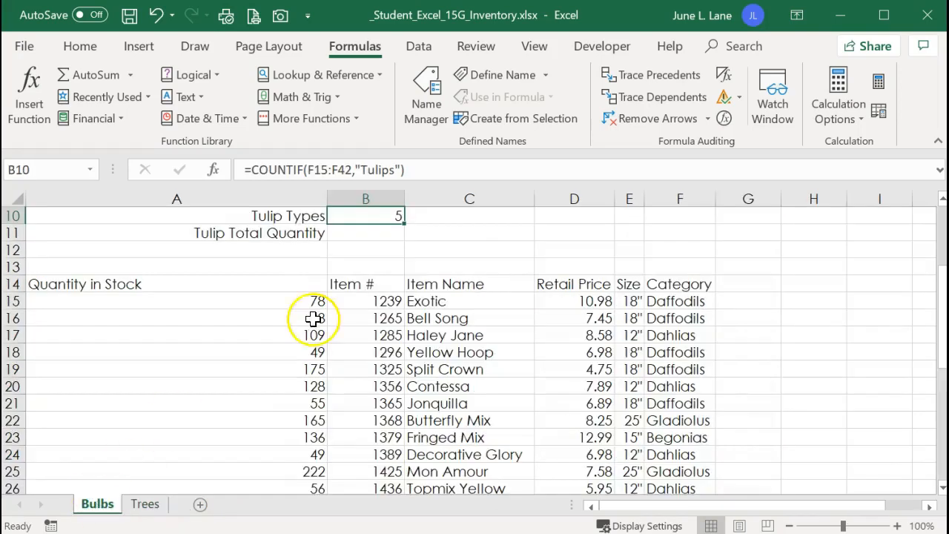
pyautogui.click(749, 283)
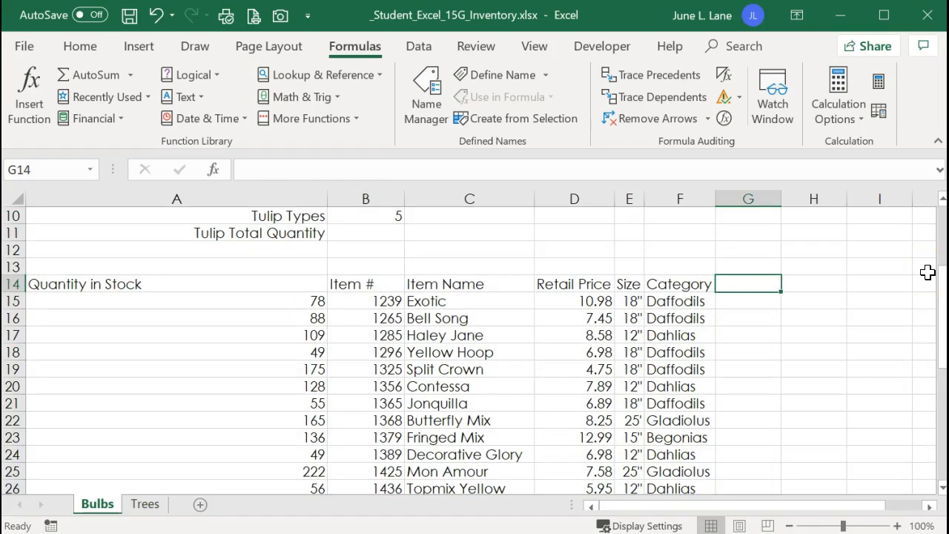
pyautogui.write('St')
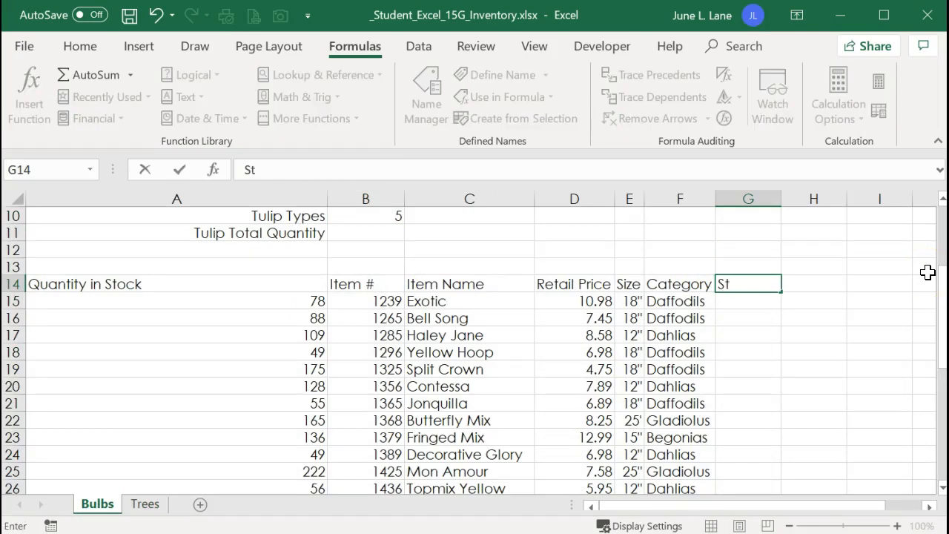
pyautogui.write('ock Levels')
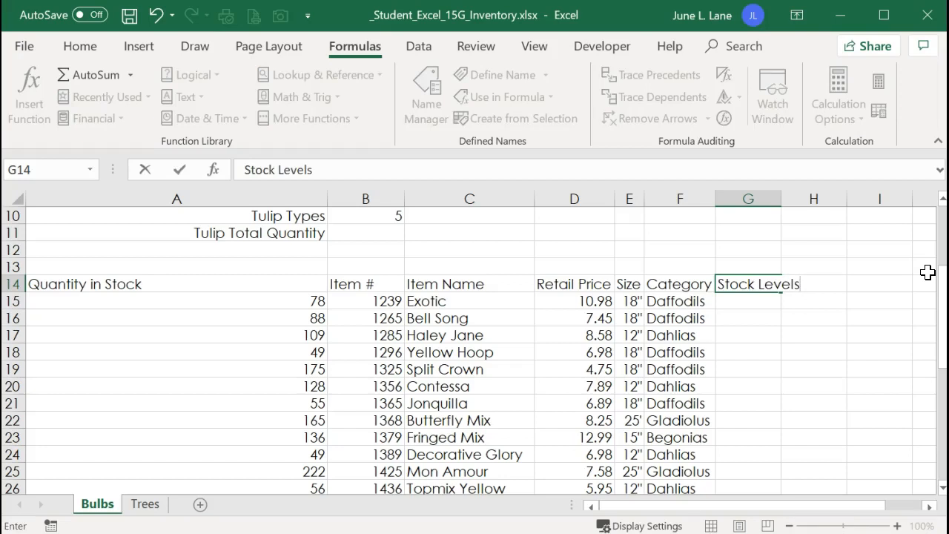
pyautogui.press('BackSpace')
pyautogui.press('Return')
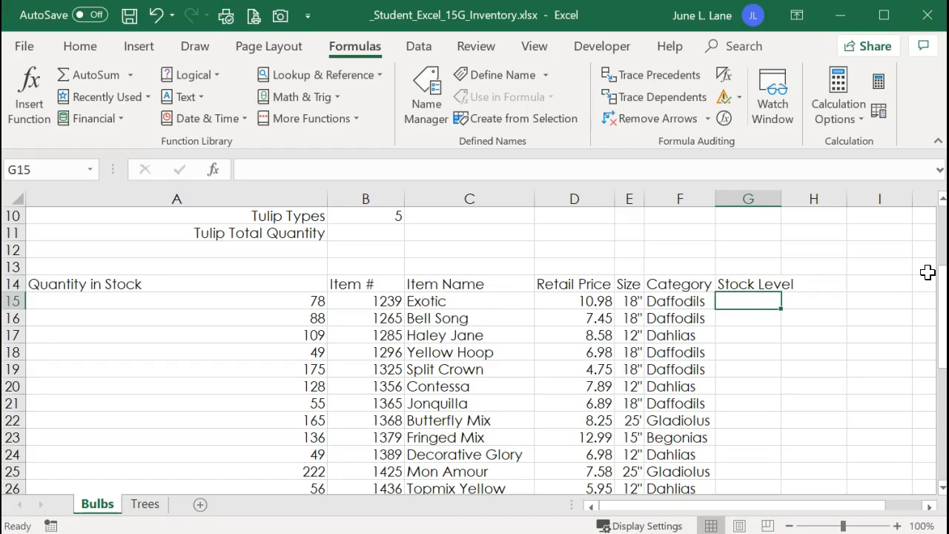
# Step: Insert the logical IF function in cell G15 of the Bulbs sheet with A15<75 as its logical test
pyautogui.click(195, 75)
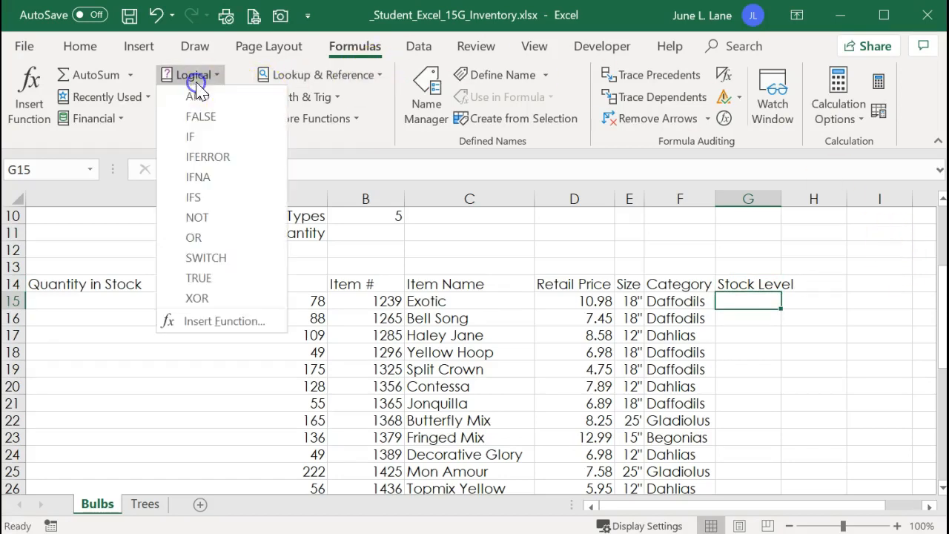
pyautogui.click(203, 134)
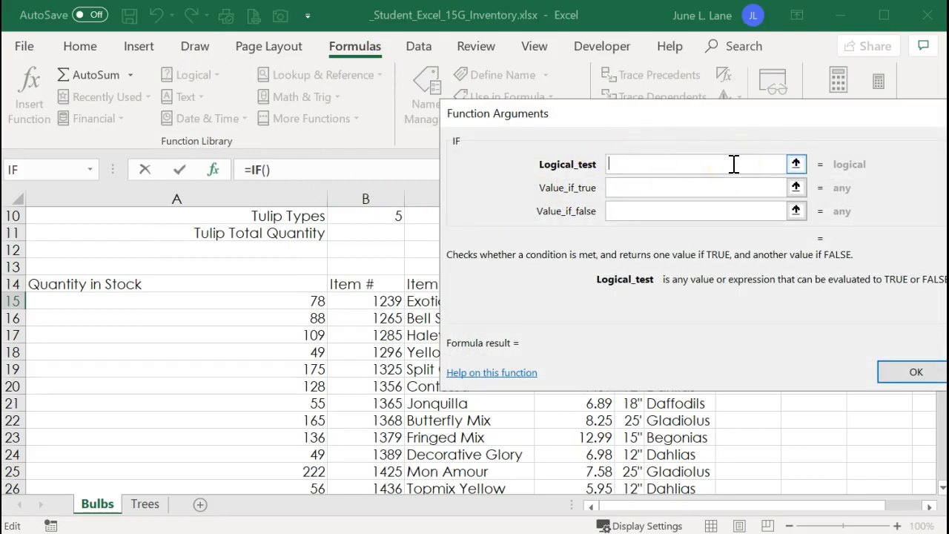
pyautogui.click(177, 297)
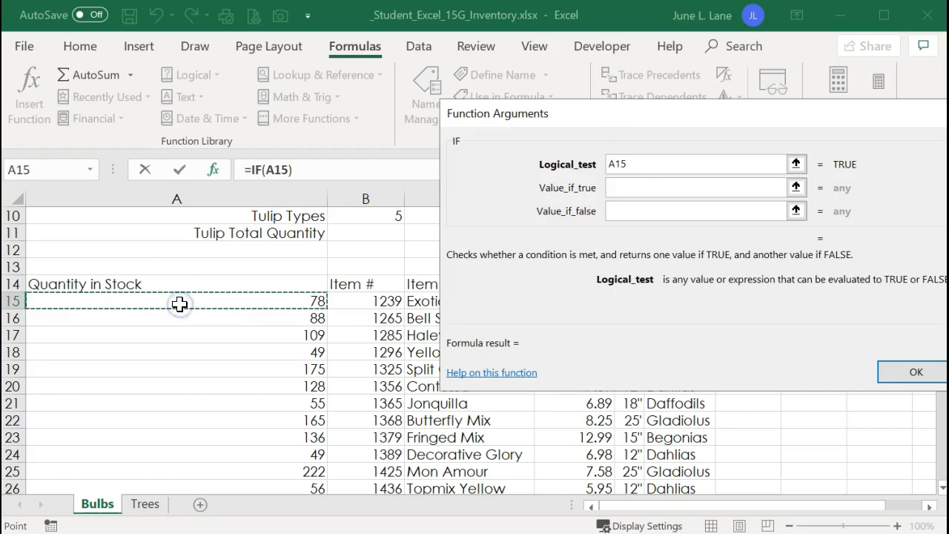
pyautogui.write('<75')
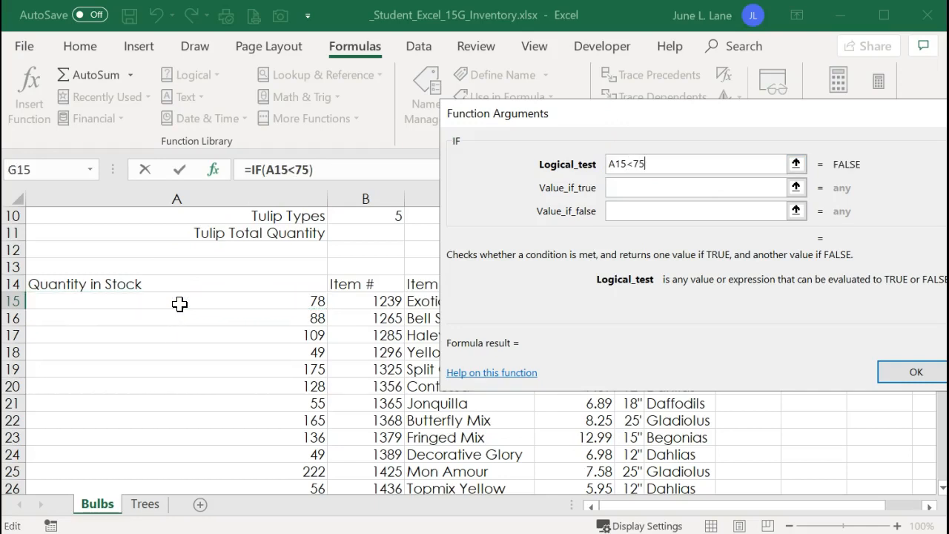
# Step: Make the Bulbs IF formula return Order when true and OK when false, and fill it down the Stock Level column
pyautogui.click(621, 186)
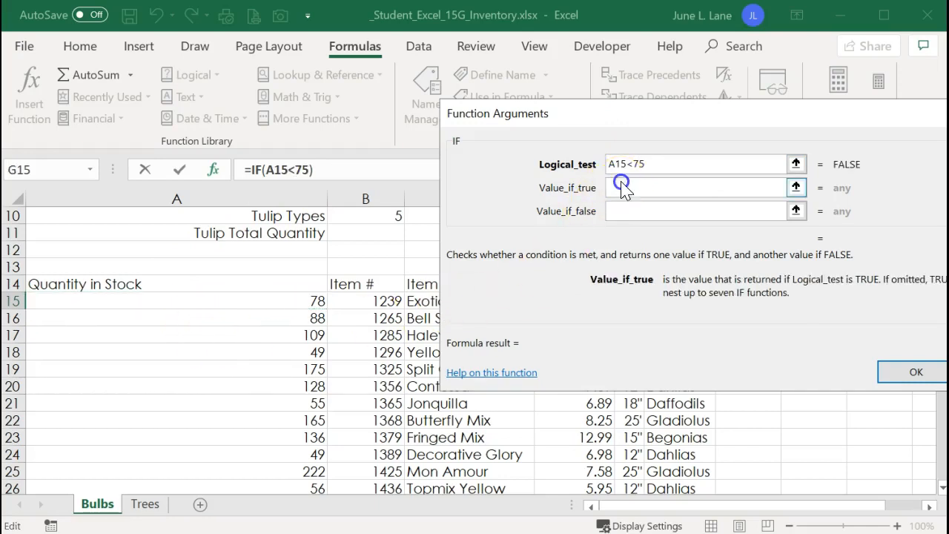
pyautogui.write('Order')
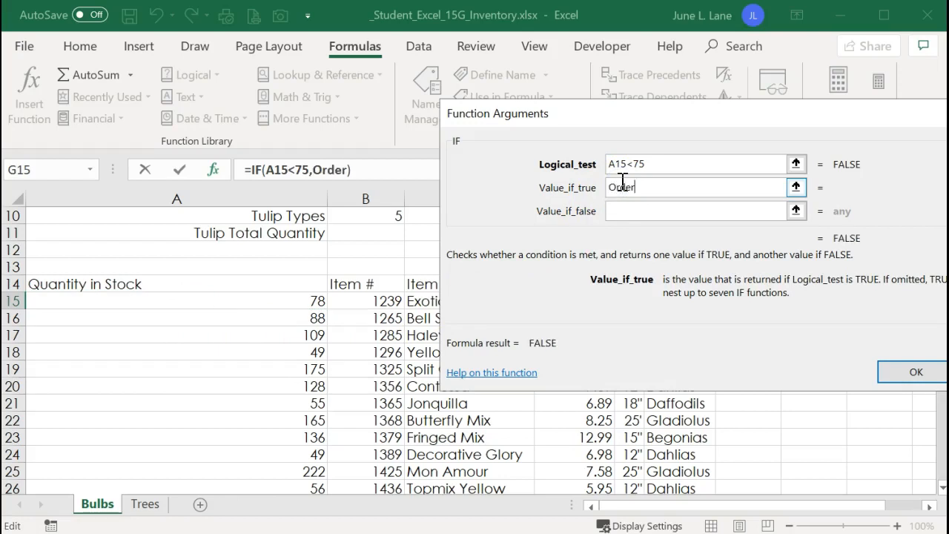
pyautogui.press('Tab')
pyautogui.write('OK')
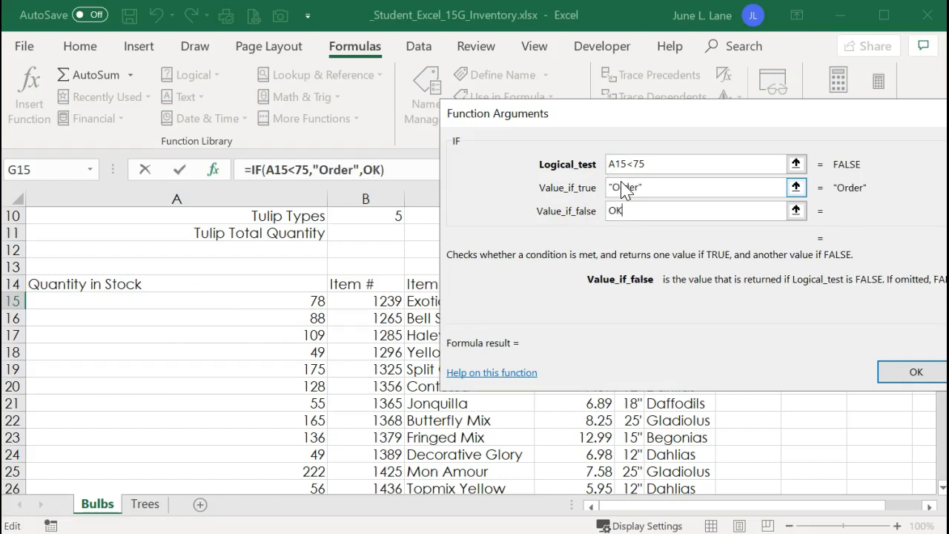
pyautogui.click(915, 371)
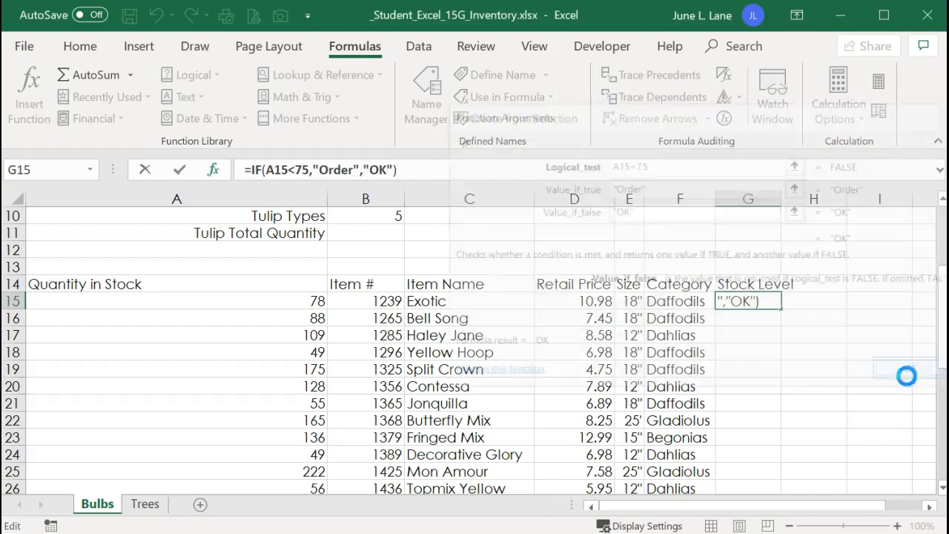
pyautogui.doubleClick(782, 310)
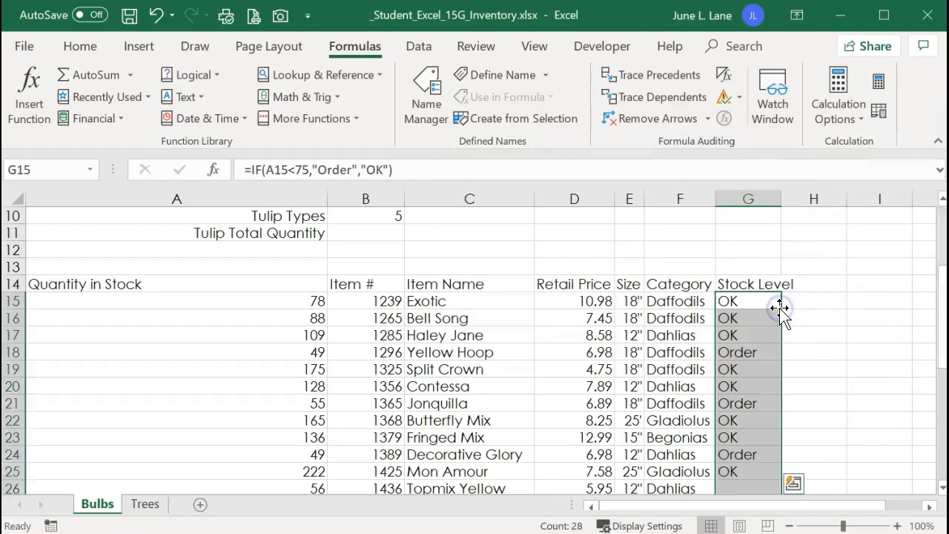
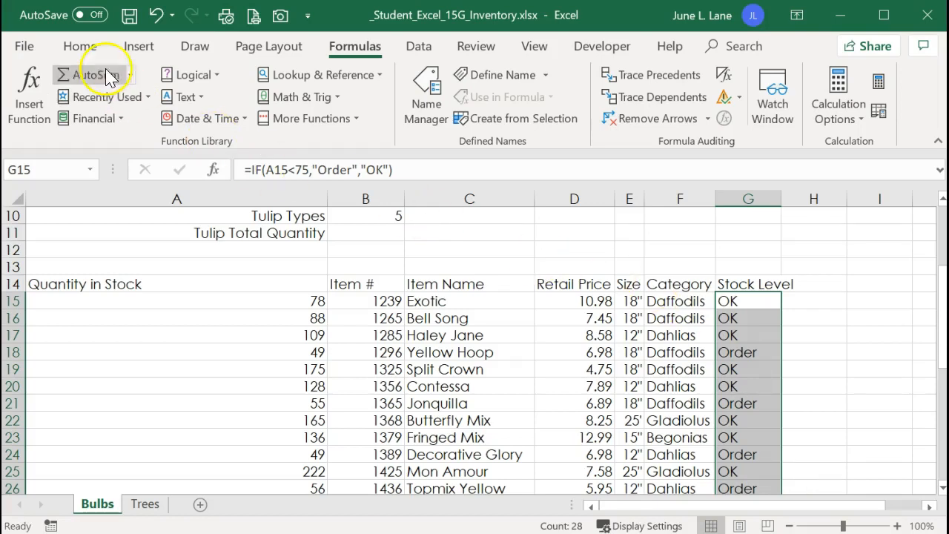
# Step: Start a Text That Contains conditional formatting rule on the Bulbs Stock Level values, matching the text Order
pyautogui.click(82, 48)
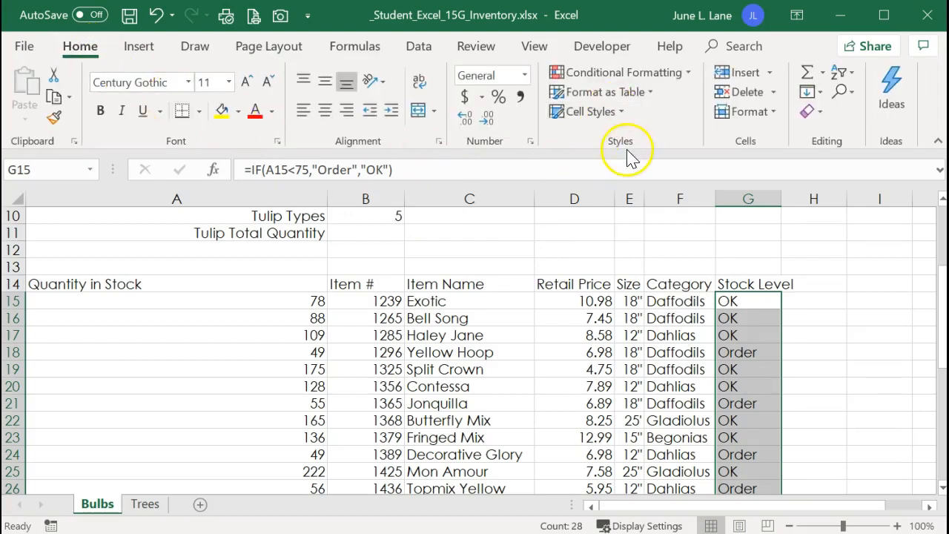
pyautogui.click(689, 78)
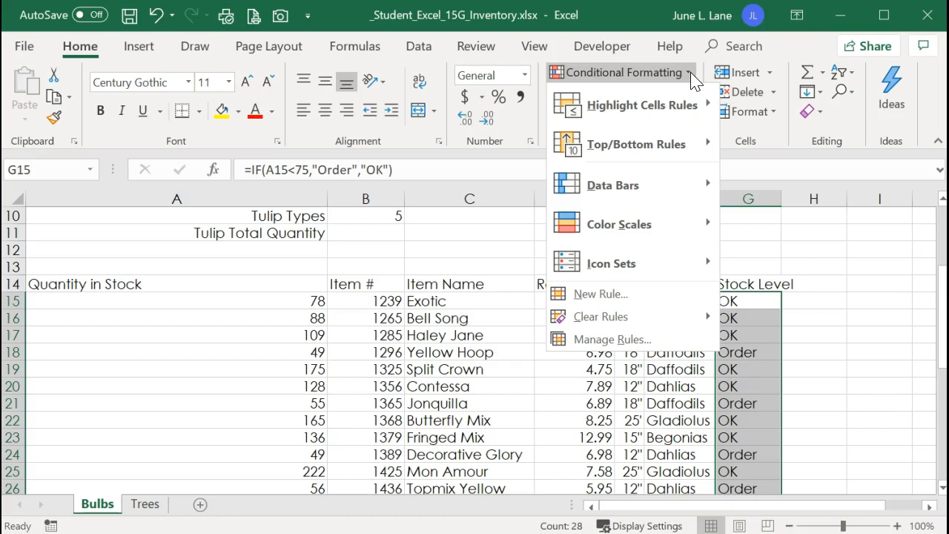
pyautogui.click(640, 106)
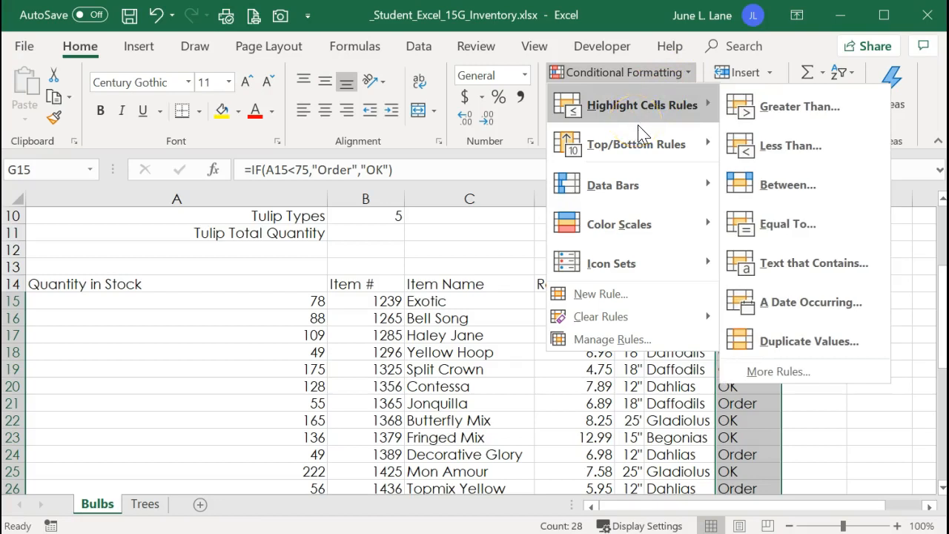
pyautogui.moveTo(630, 265)
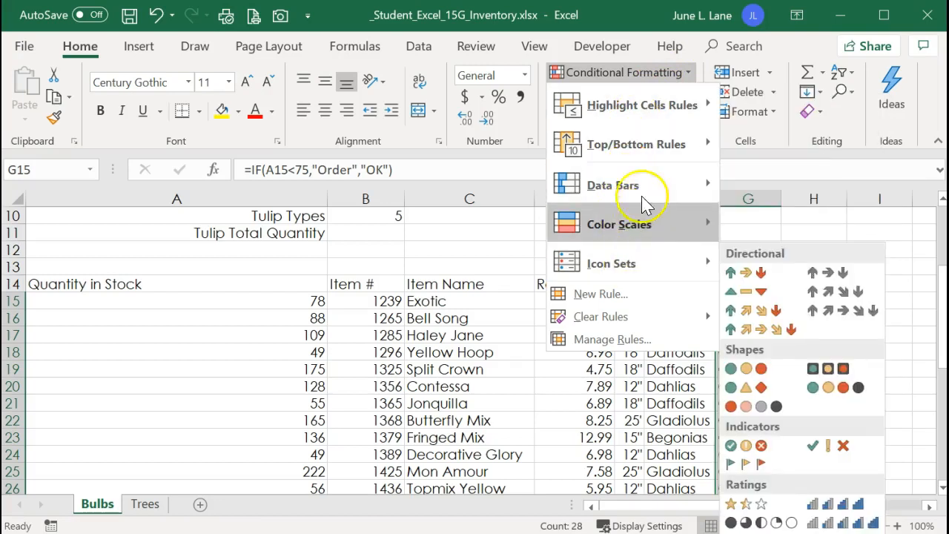
pyautogui.moveTo(636, 117)
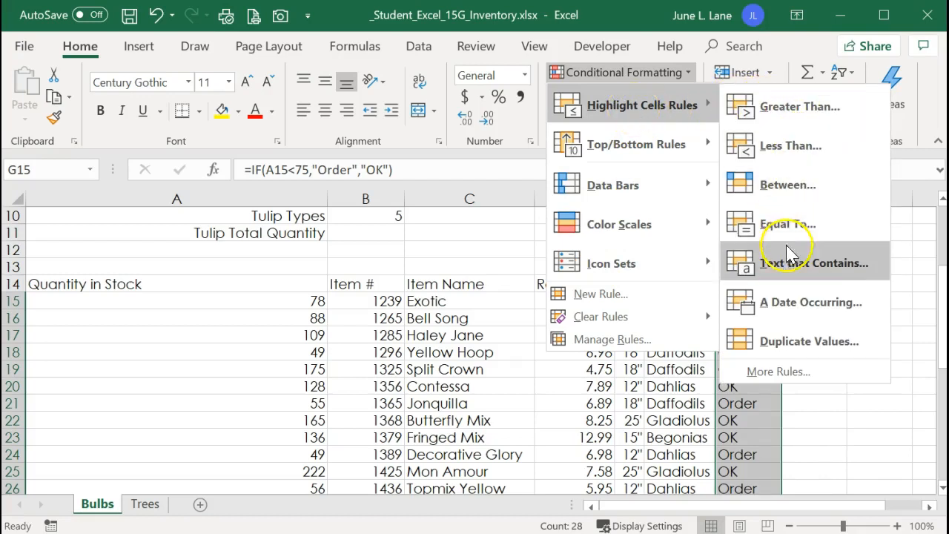
pyautogui.click(787, 273)
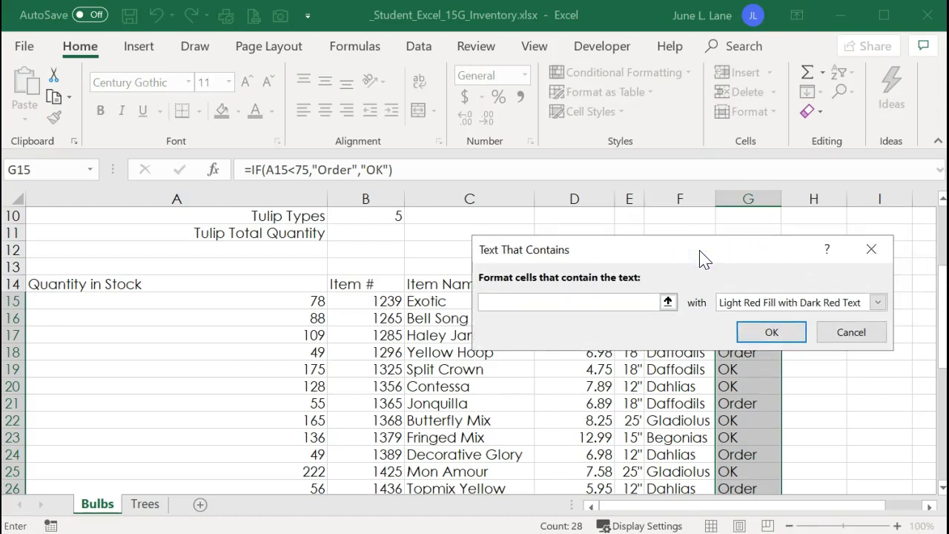
pyautogui.click(540, 307)
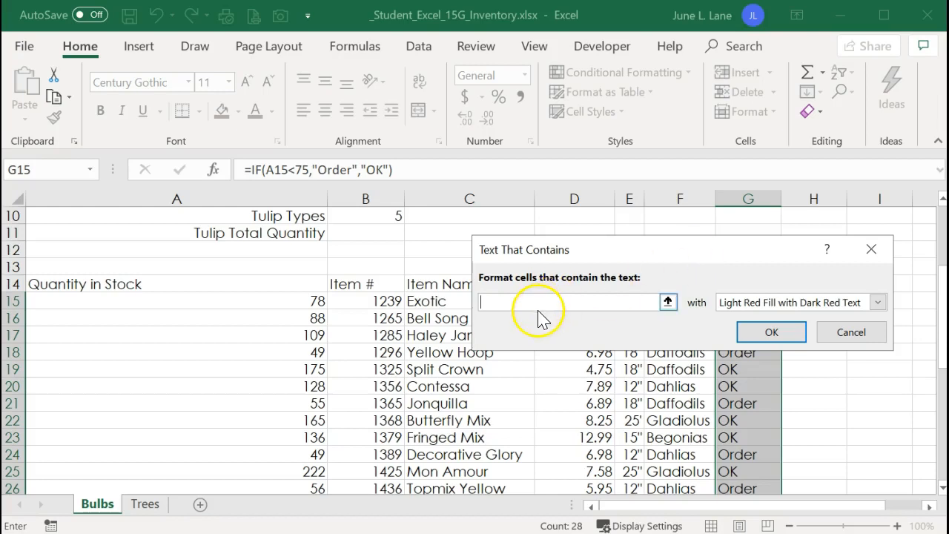
pyautogui.write('Od')
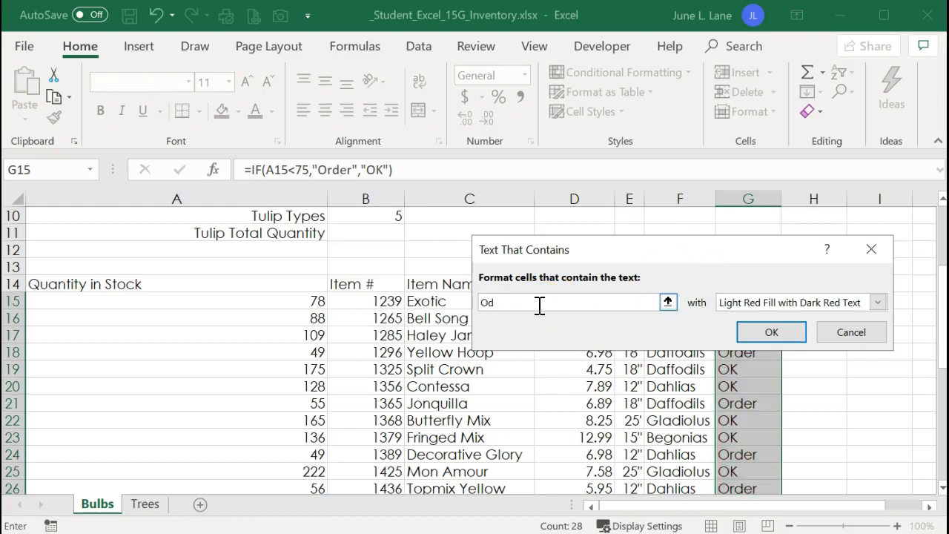
pyautogui.press('BackSpace')
pyautogui.write('rder')
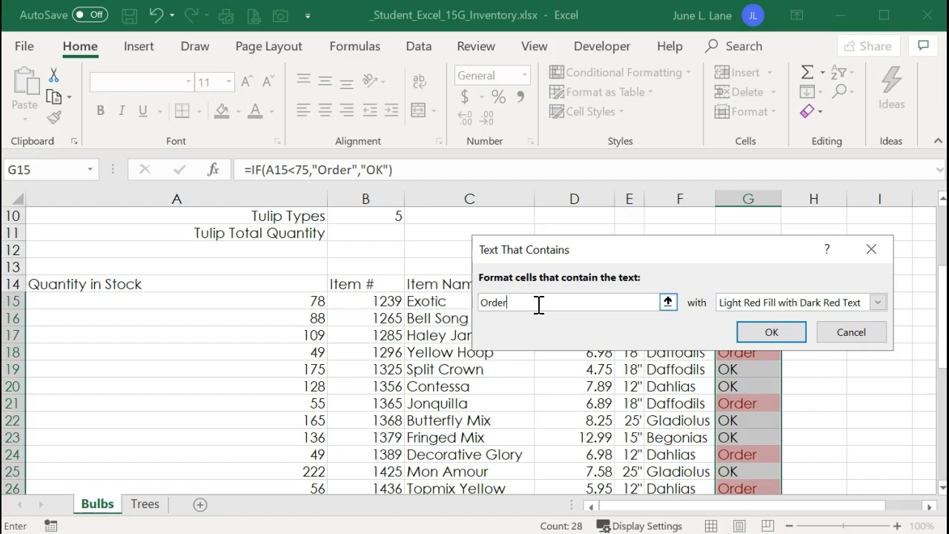
# Step: Give the Order rule a custom format with Bold Italic font style and no background color, and apply the rule
pyautogui.click(877, 302)
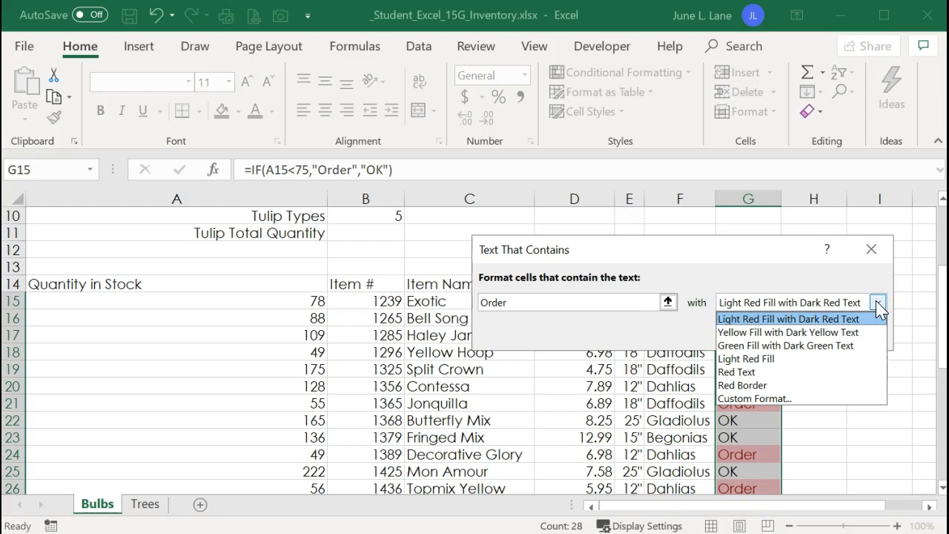
pyautogui.click(745, 401)
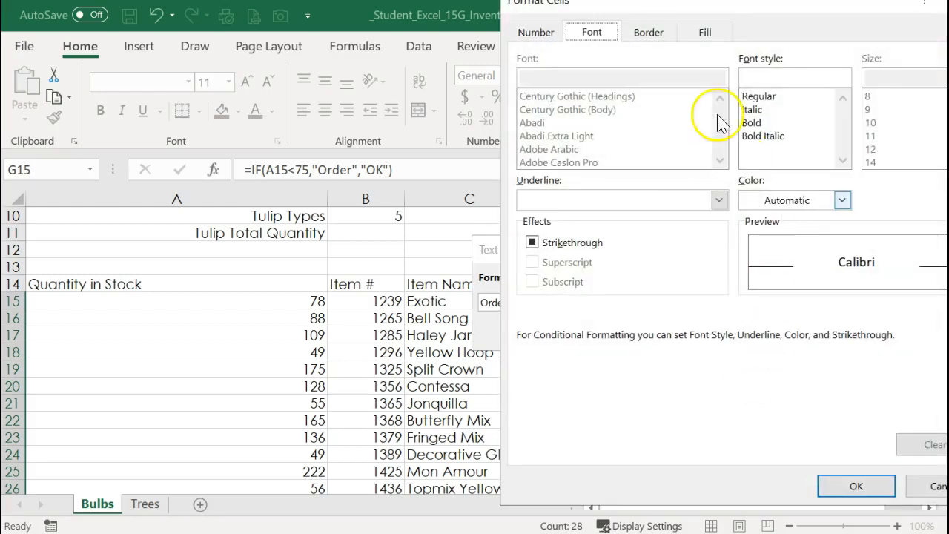
pyautogui.moveTo(751, 13); pyautogui.dragTo(663, 42)
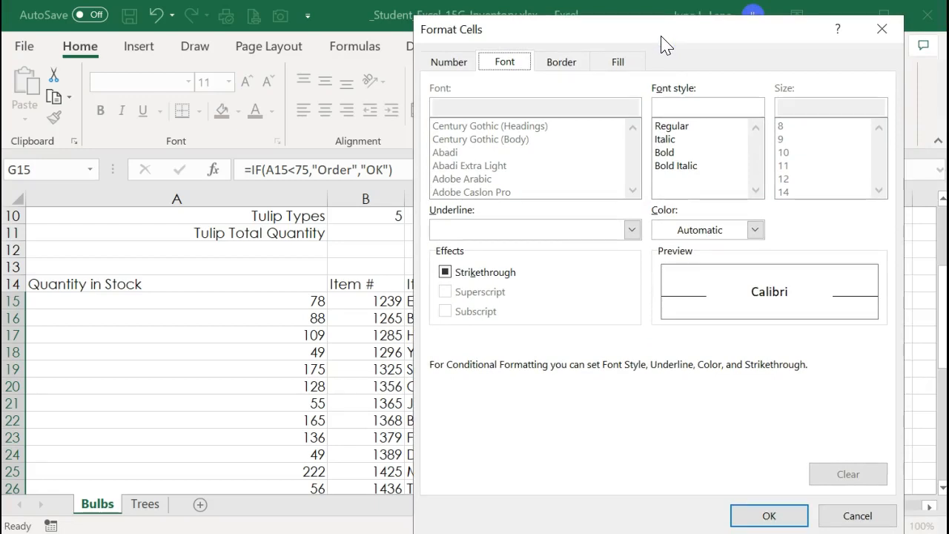
pyautogui.click(662, 166)
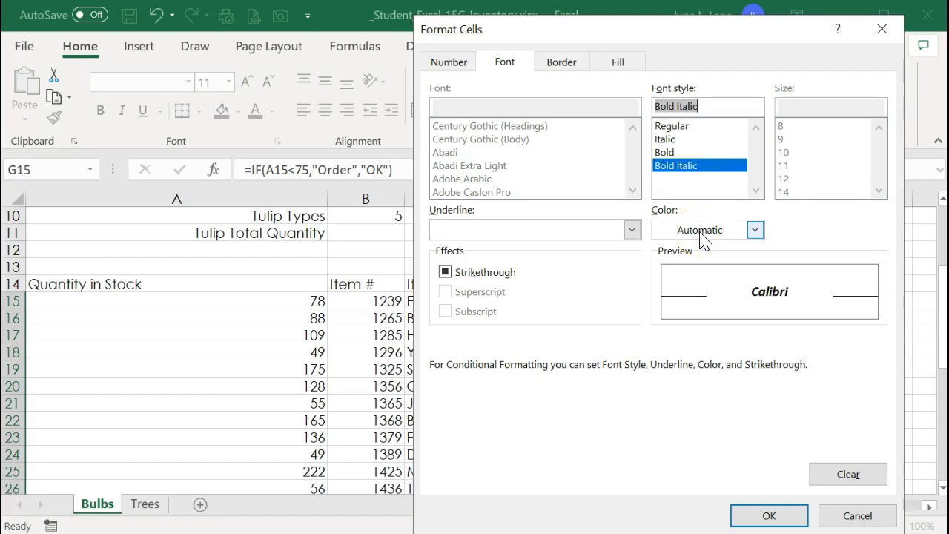
pyautogui.click(619, 63)
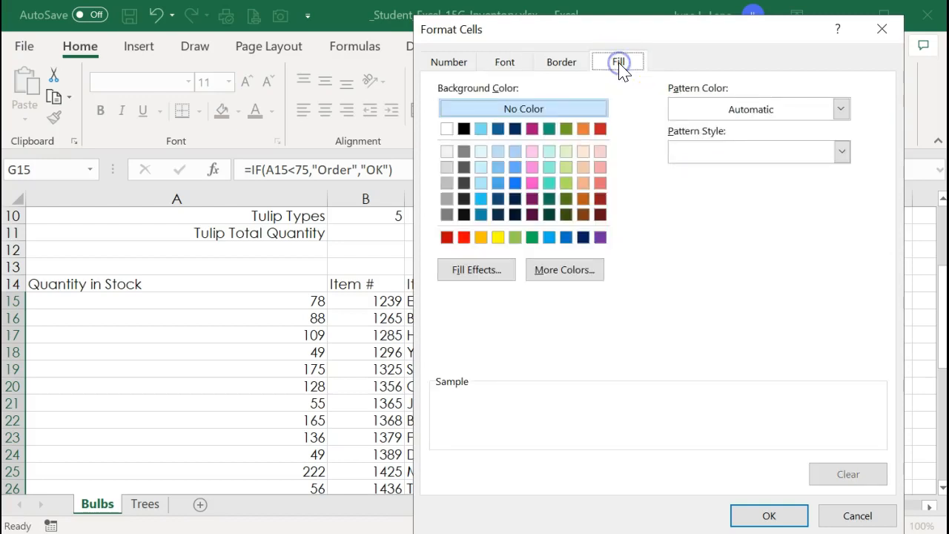
pyautogui.click(581, 110)
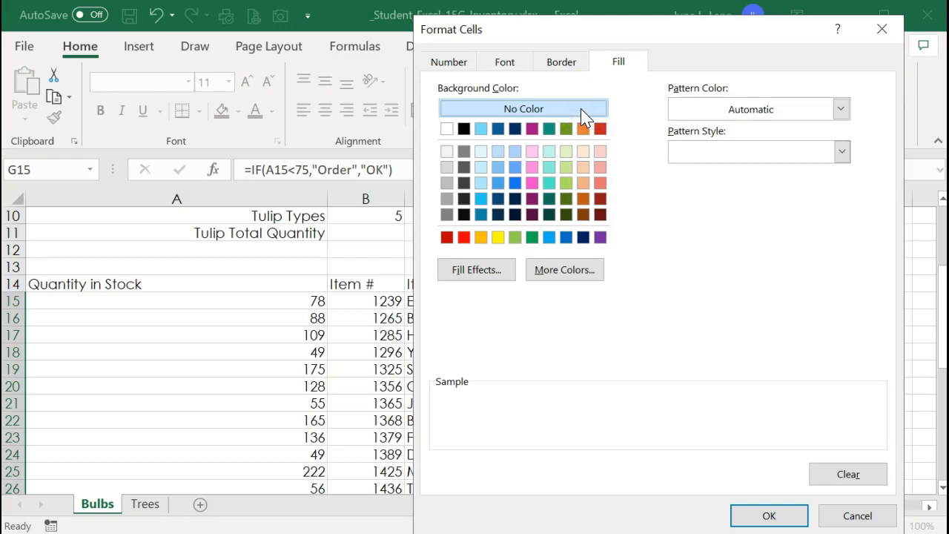
pyautogui.click(581, 111)
pyautogui.click(768, 515)
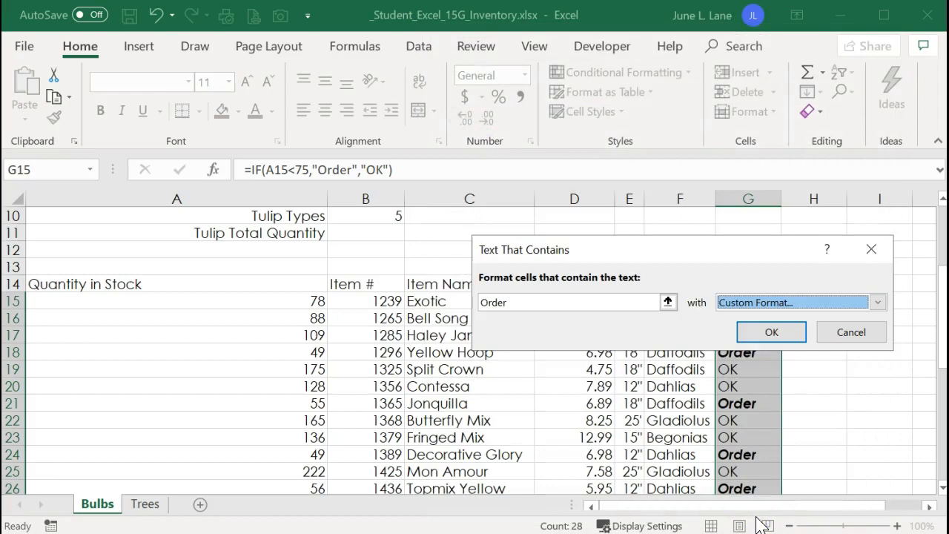
pyautogui.click(792, 336)
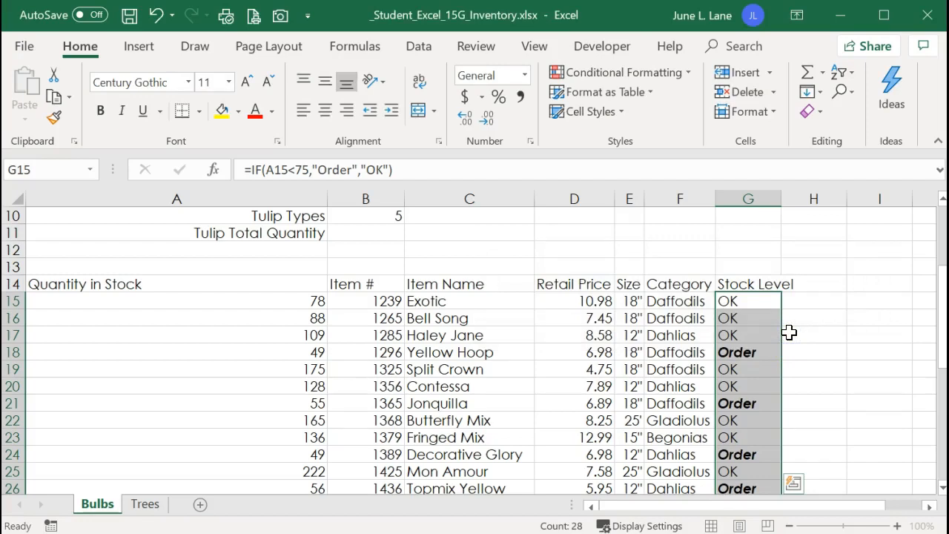
# Step: Apply gradient fill Blue Data Bar conditional formatting to the Quantity in Stock values A15:A42 on the Bulbs sheet
pyautogui.moveTo(125, 301); pyautogui.dragTo(119, 450)
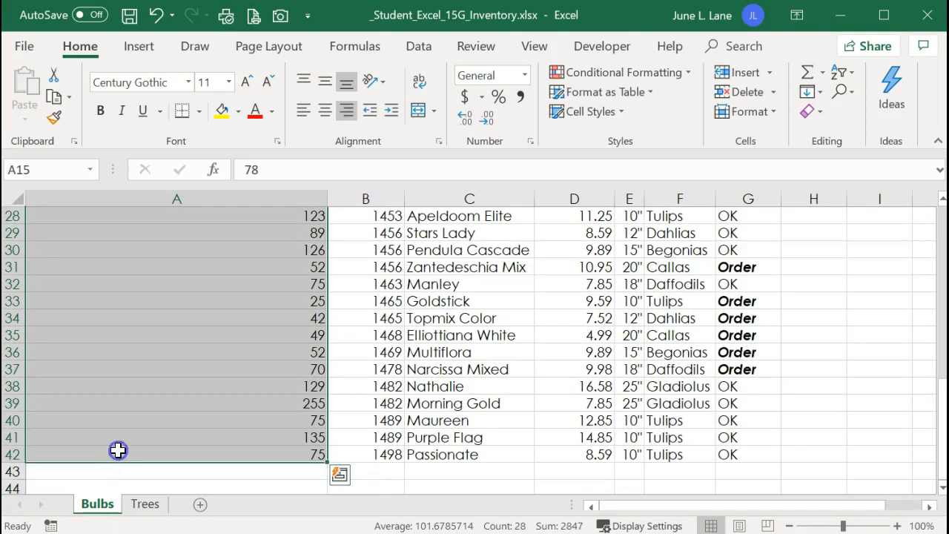
pyautogui.click(681, 78)
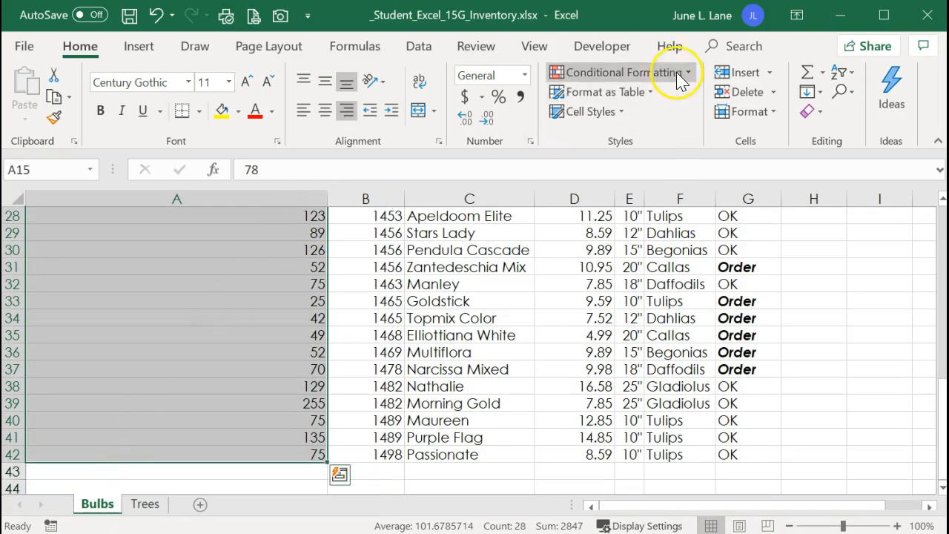
pyautogui.click(680, 78)
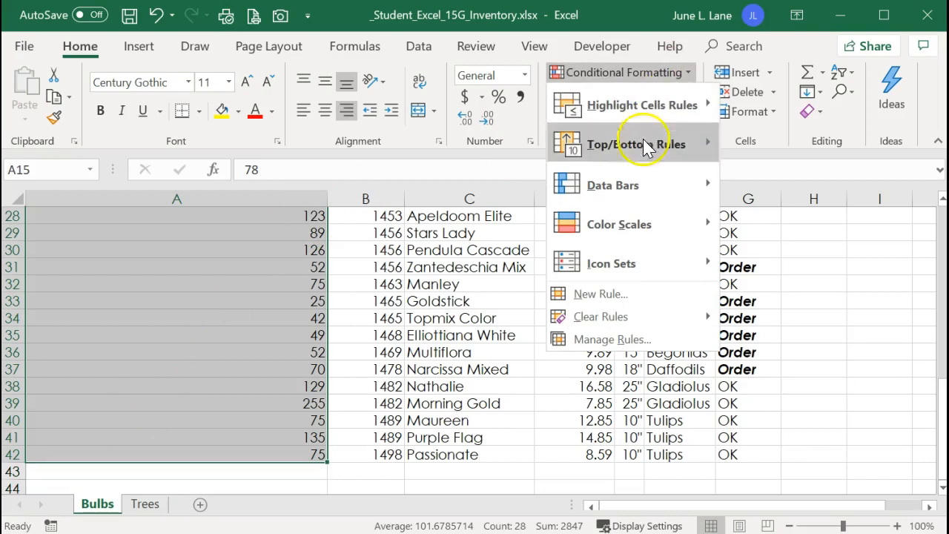
pyautogui.moveTo(630, 187)
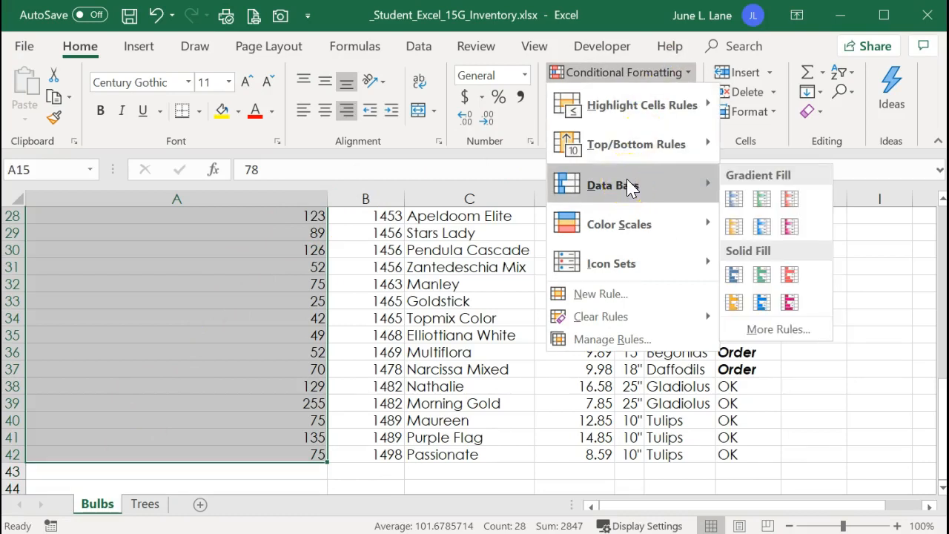
pyautogui.click(734, 200)
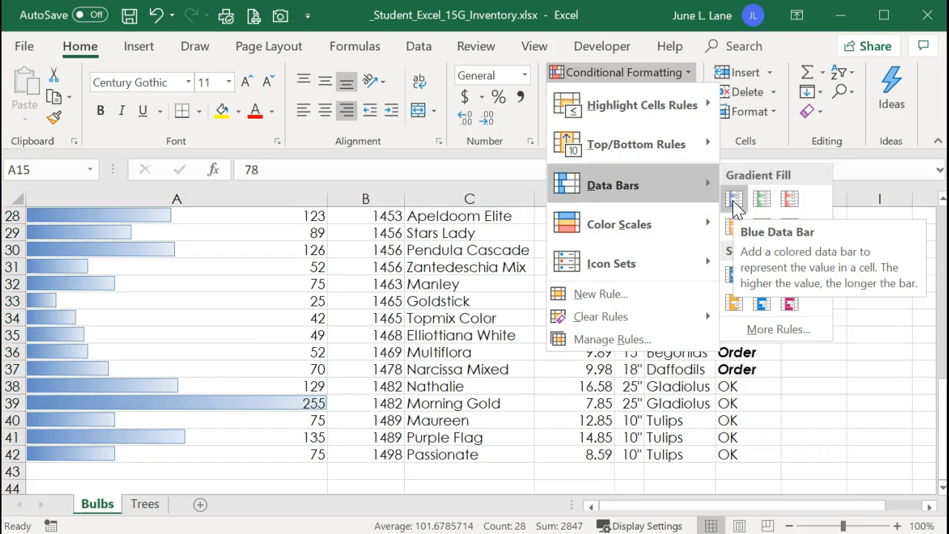
pyautogui.click(734, 201)
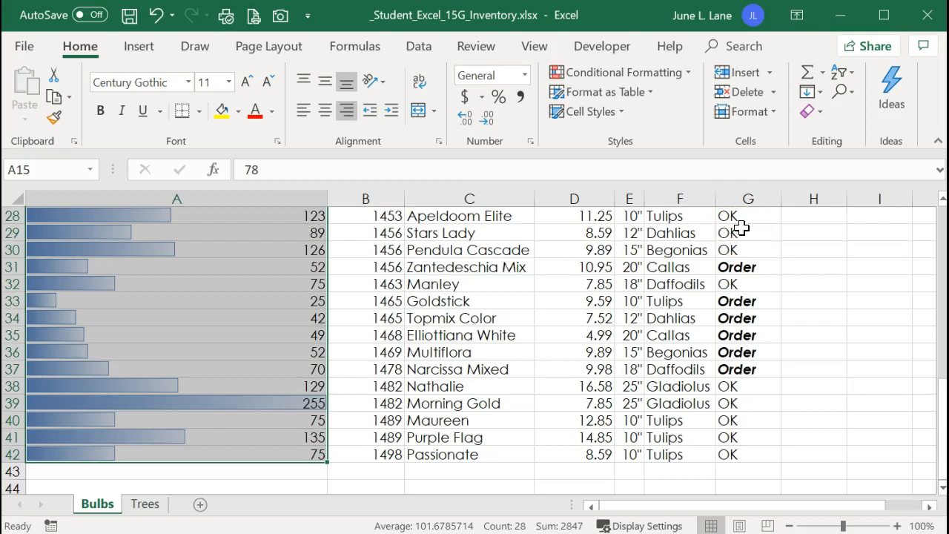
# Step: On the Trees sheet, start a Text That Contains conditional formatting rule on the Stock Level values, matching the text Order
pyautogui.click(145, 504)
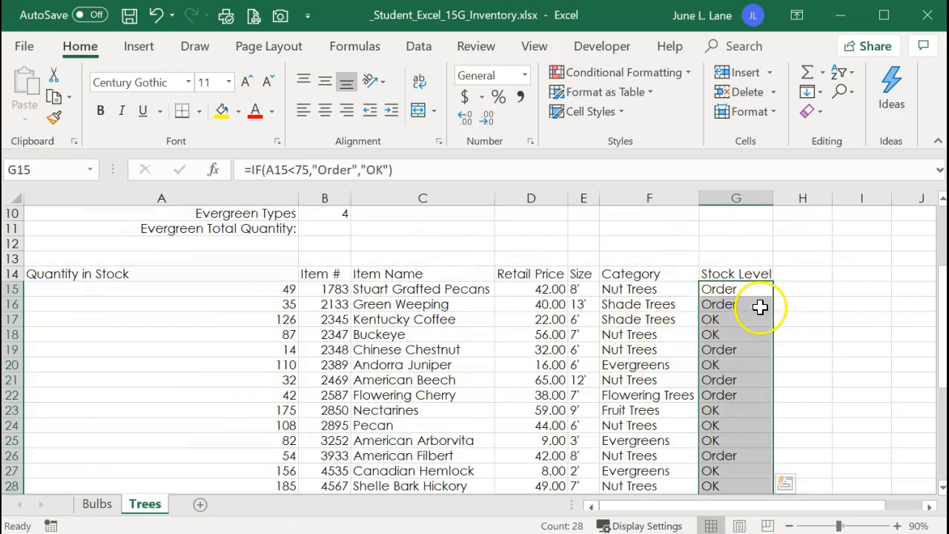
pyautogui.click(672, 77)
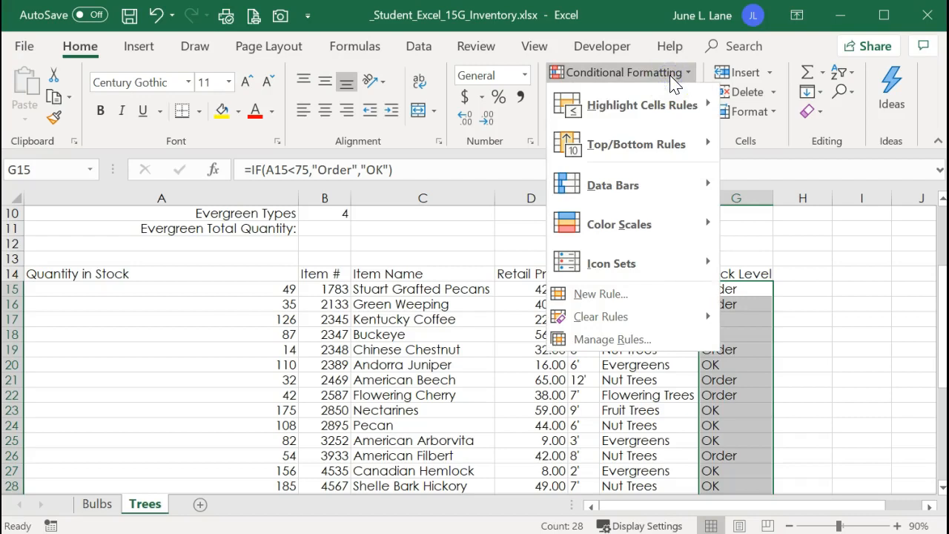
pyautogui.moveTo(641, 105)
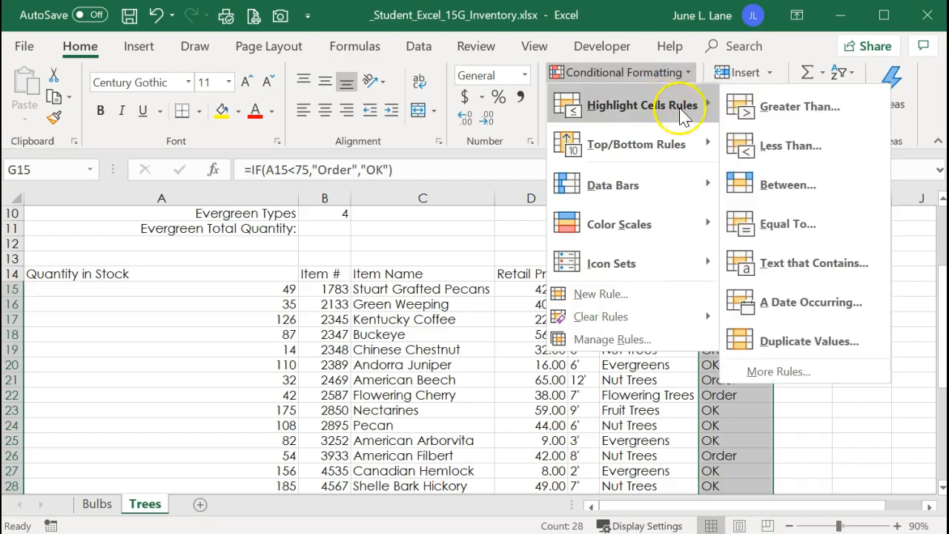
pyautogui.click(786, 268)
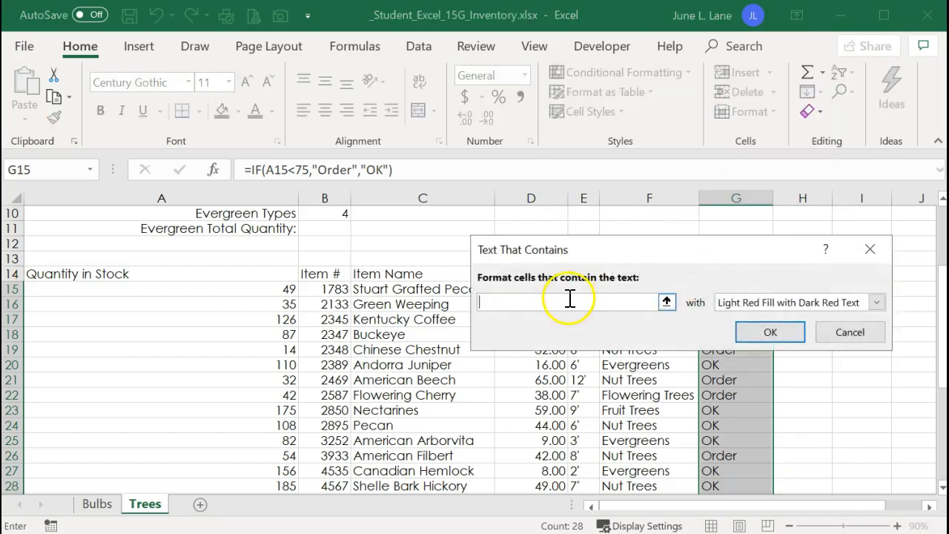
pyautogui.write('Od')
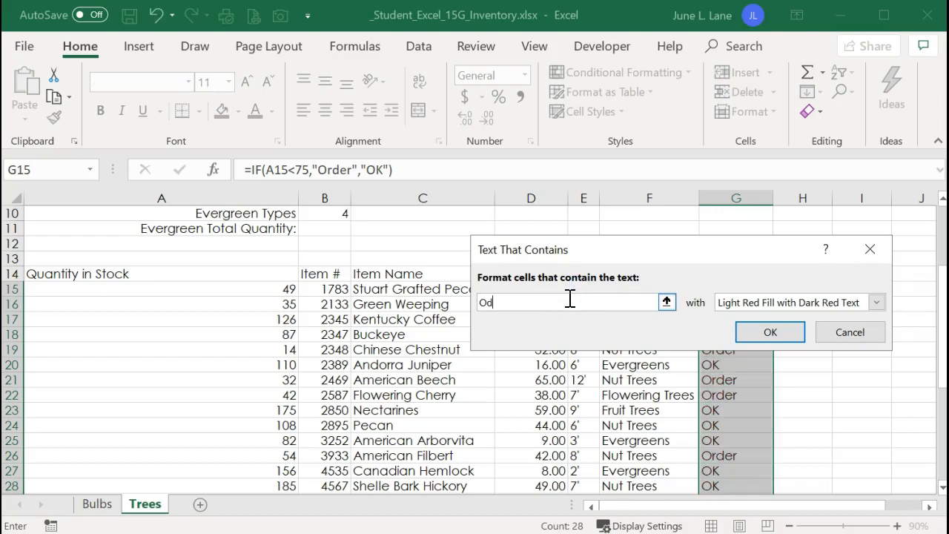
pyautogui.press('BackSpace')
pyautogui.write('rder')
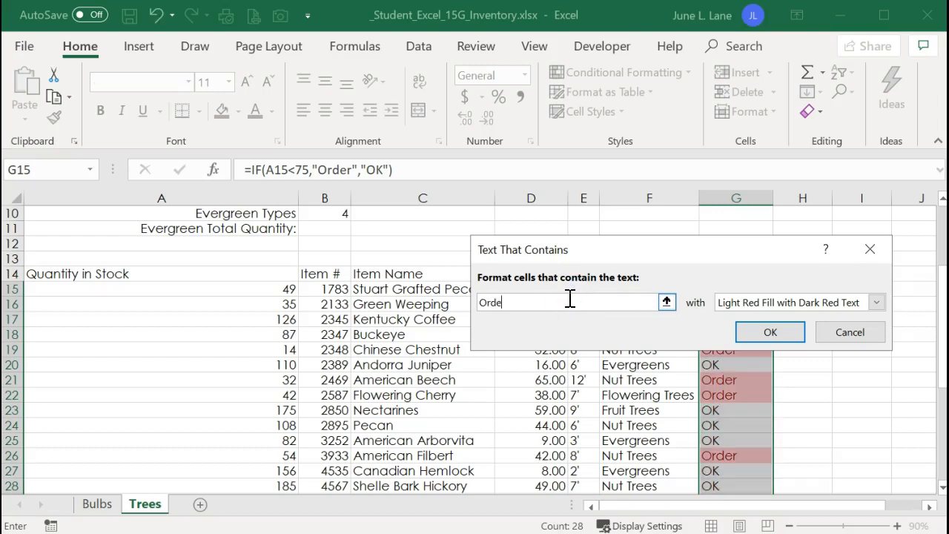
# Step: Give the Trees Order rule a custom format with no background color and Bold Italic font style, and apply it
pyautogui.click(876, 302)
pyautogui.click(804, 399)
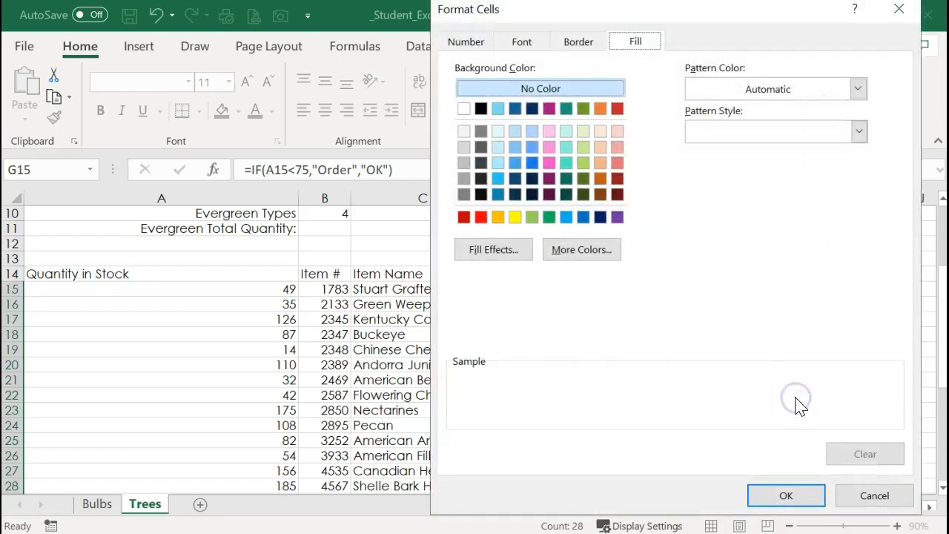
pyautogui.click(594, 89)
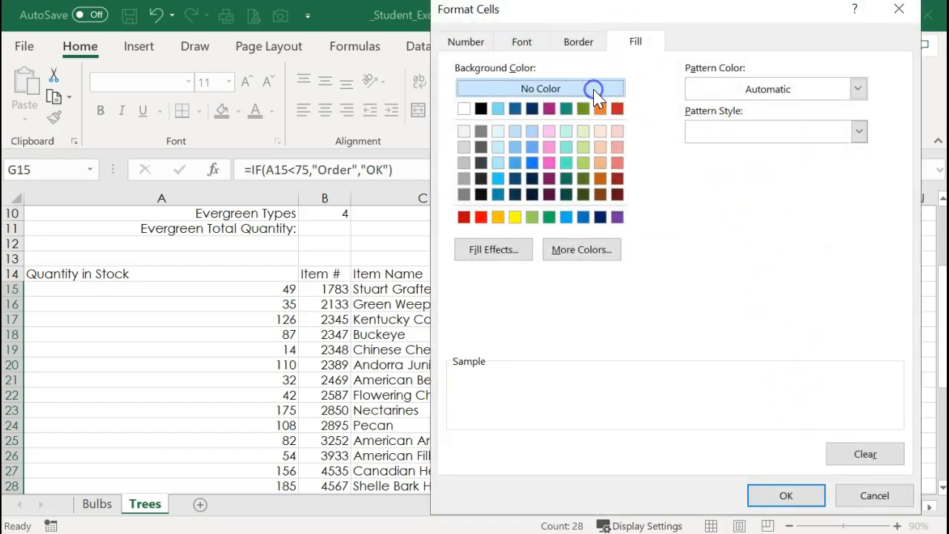
pyautogui.click(525, 45)
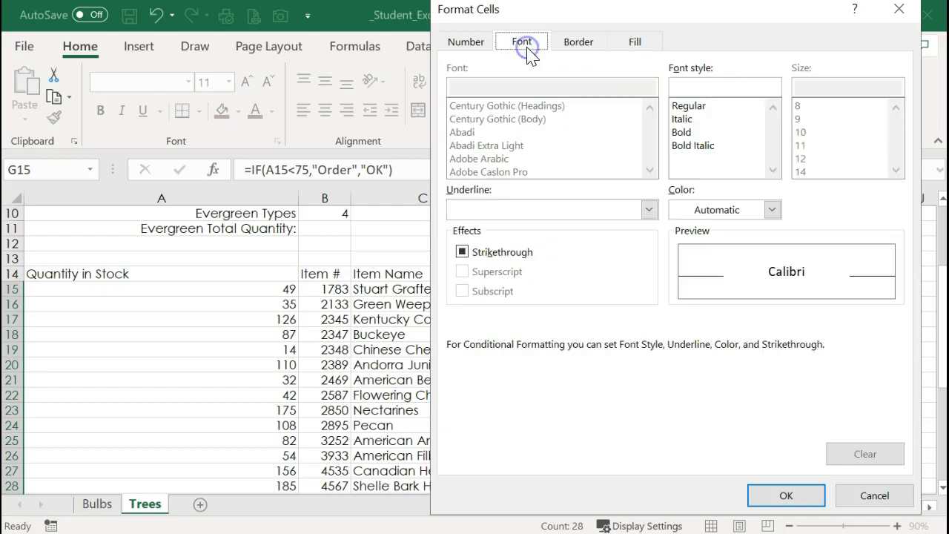
pyautogui.click(691, 145)
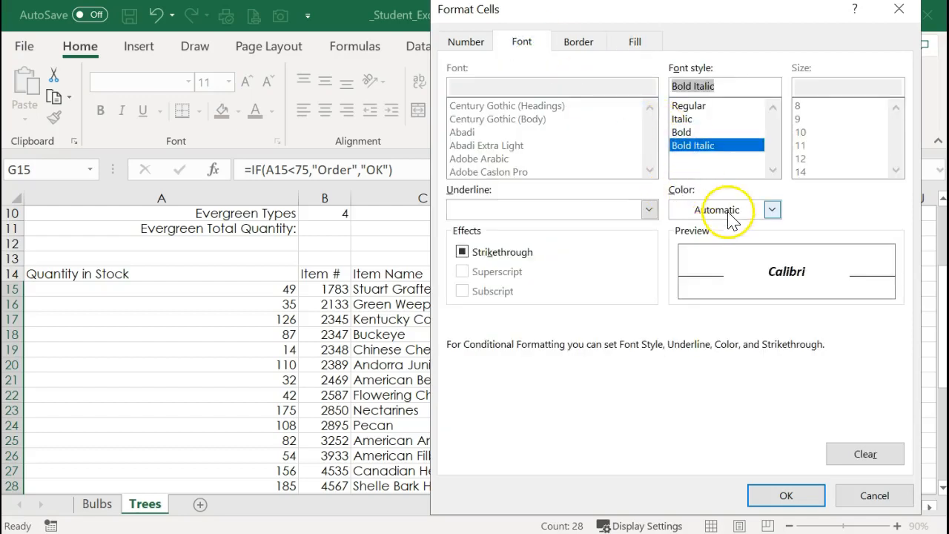
pyautogui.click(786, 497)
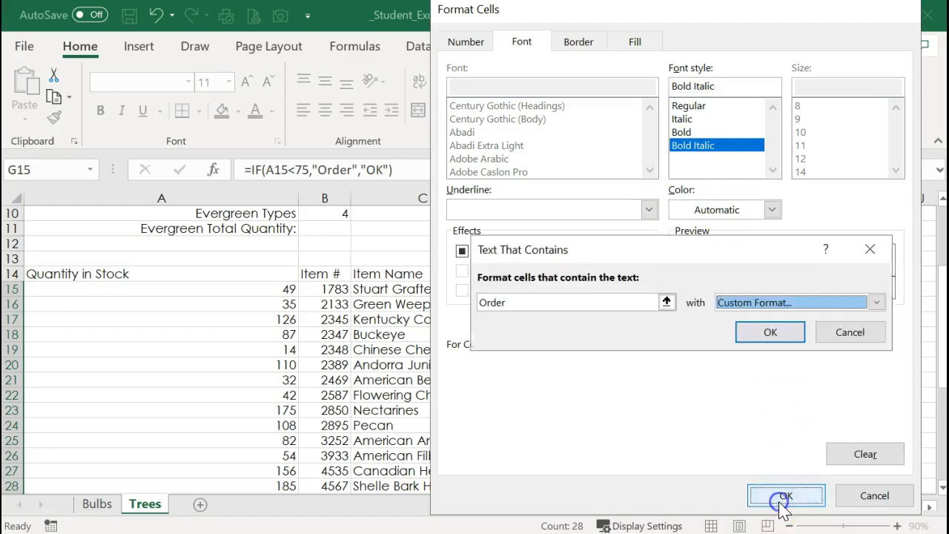
pyautogui.click(775, 333)
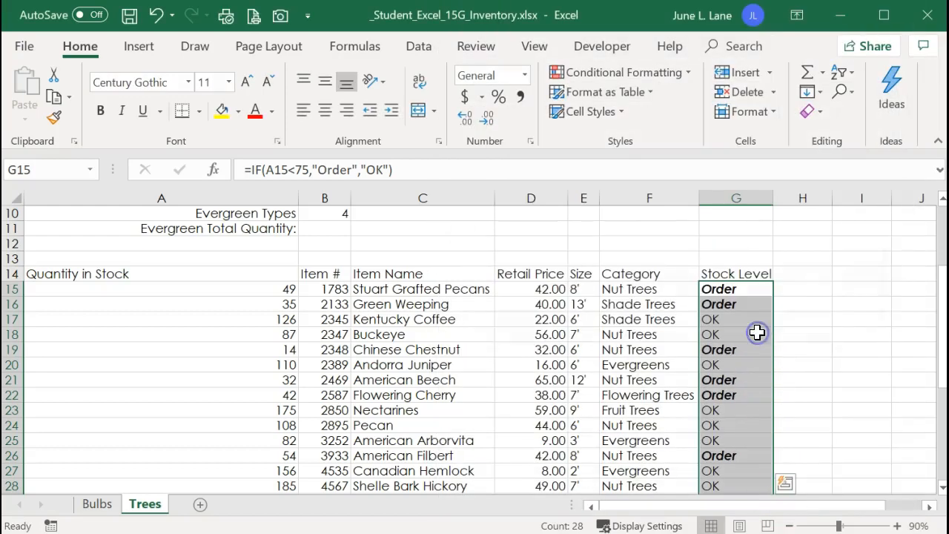
# Step: Apply gradient fill Blue Data Bar conditional formatting to the Quantity in Stock values A15:A42 on the Trees sheet
pyautogui.moveTo(145, 289); pyautogui.dragTo(139, 479)
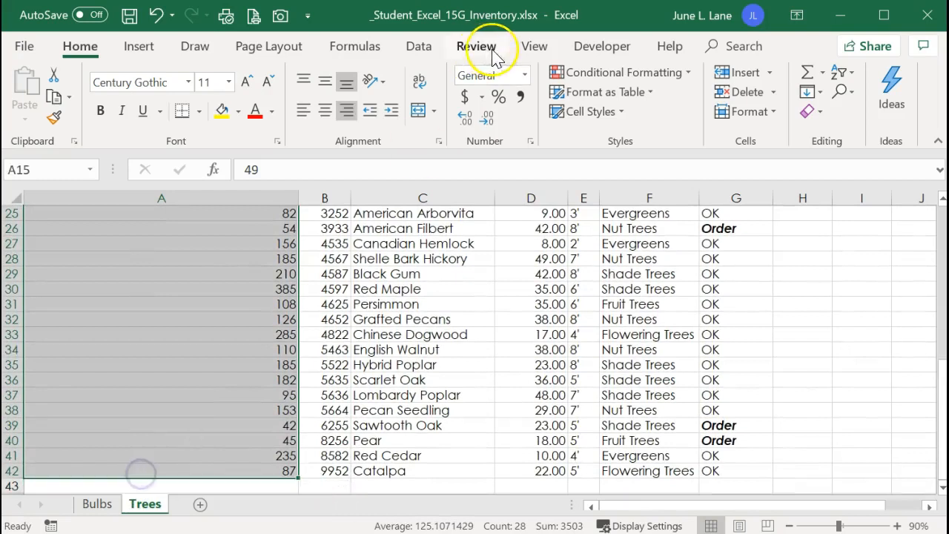
pyautogui.click(626, 74)
pyautogui.moveTo(660, 183)
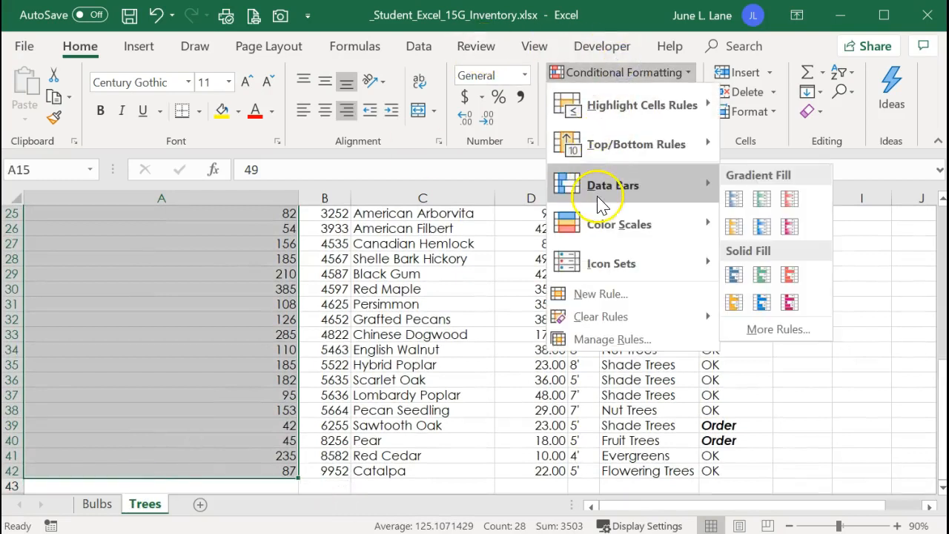
pyautogui.click(733, 198)
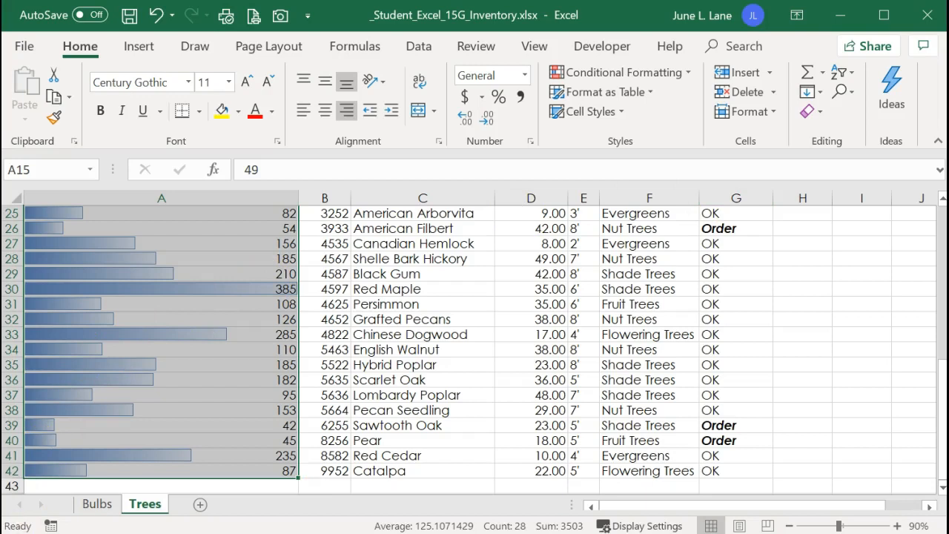
# Step: On the Bulbs sheet, select the inventory data A14:G42, including its header row
pyautogui.click(97, 504)
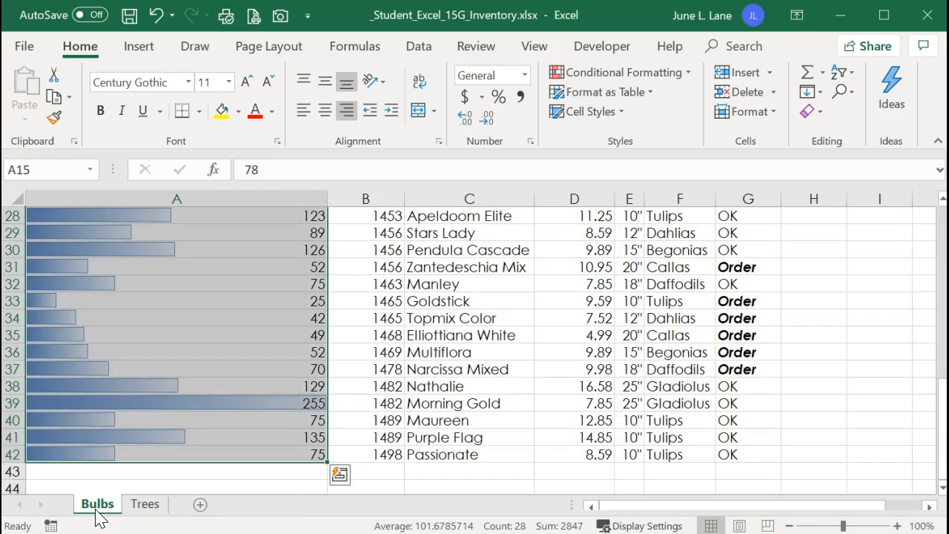
pyautogui.scroll(7, 98, 517)
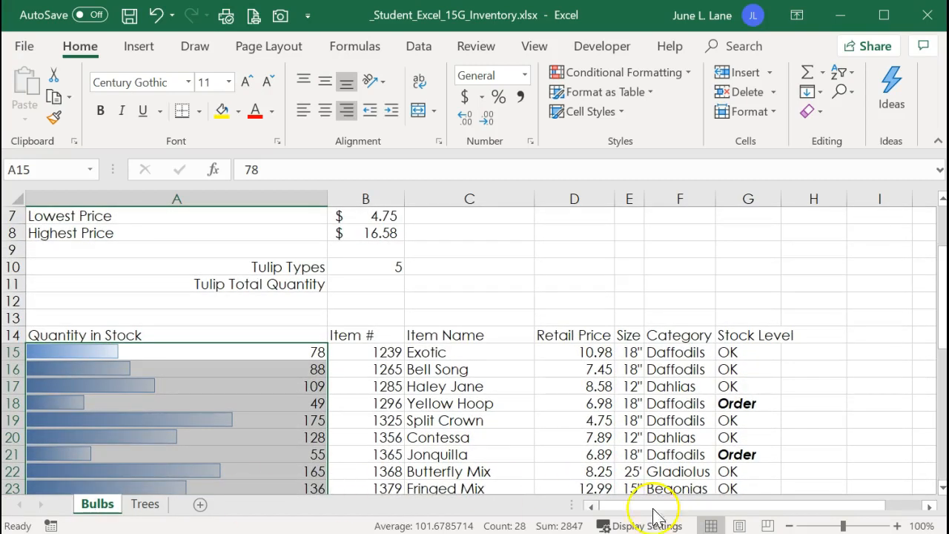
pyautogui.click(789, 527)
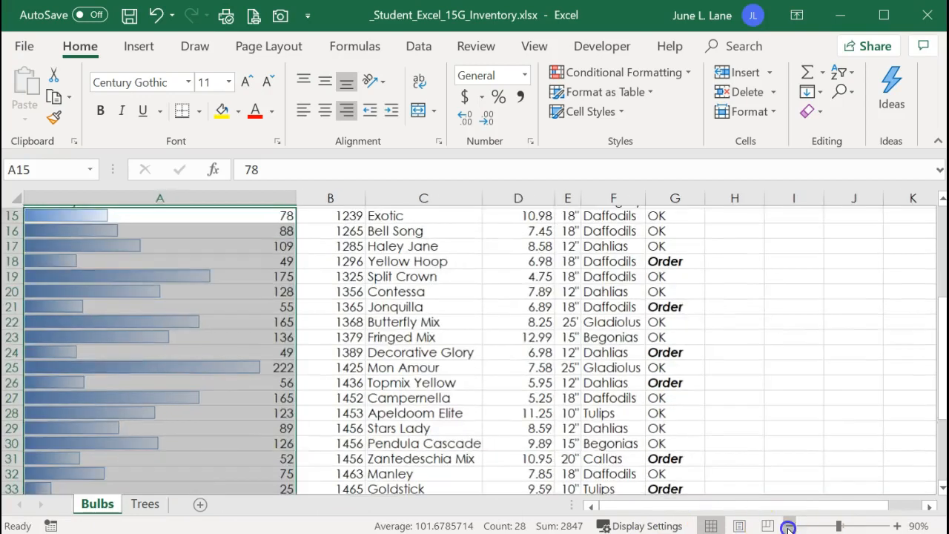
pyautogui.click(789, 528)
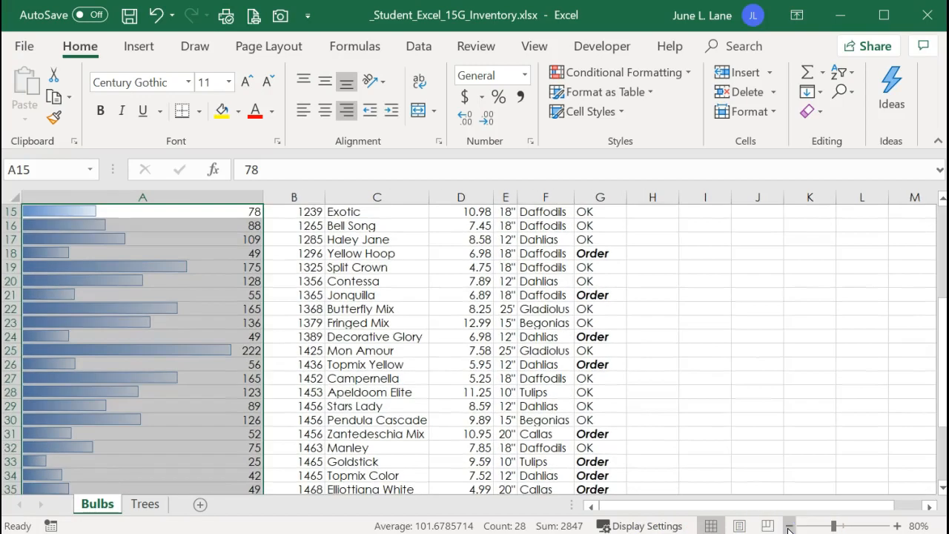
pyautogui.scroll(4, 768, 500)
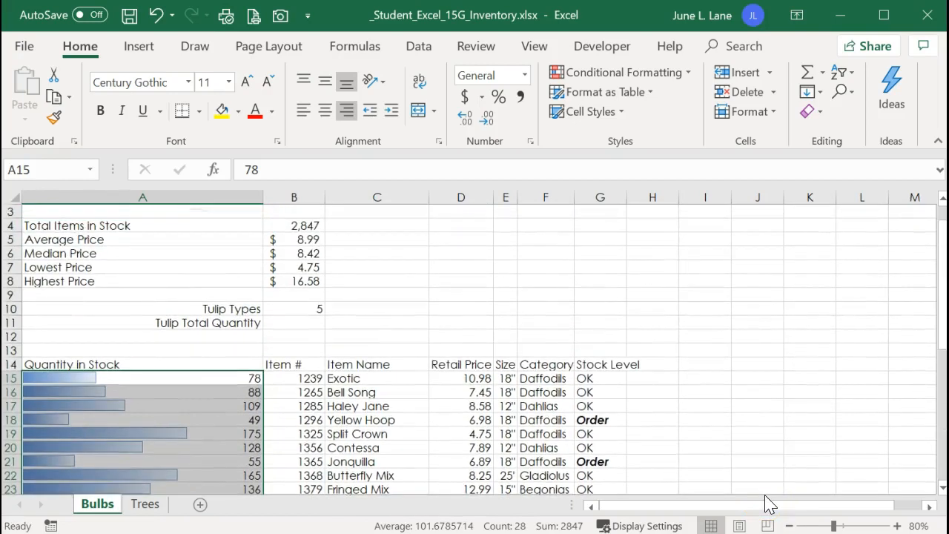
pyautogui.scroll(-3, 768, 502)
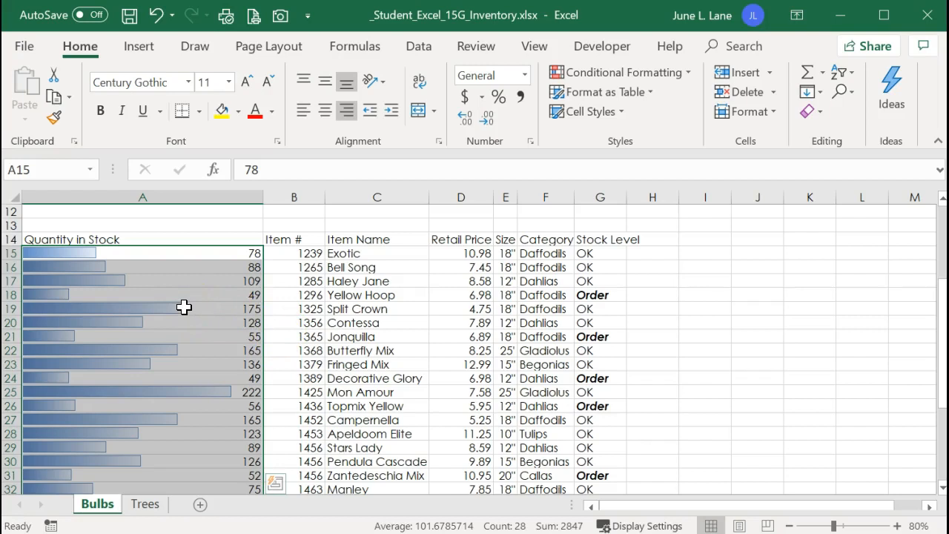
pyautogui.click(161, 264)
pyautogui.moveTo(149, 240); pyautogui.dragTo(588, 462)
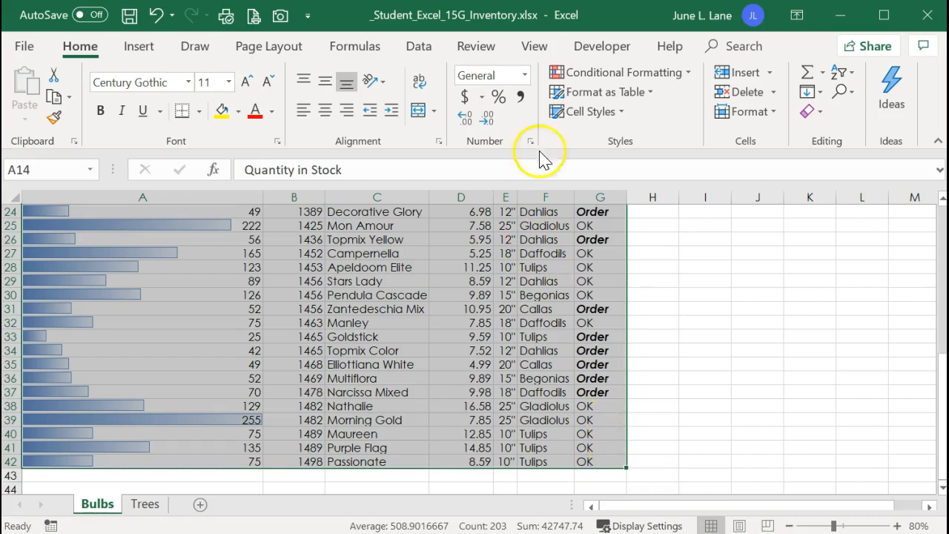
pyautogui.click(138, 46)
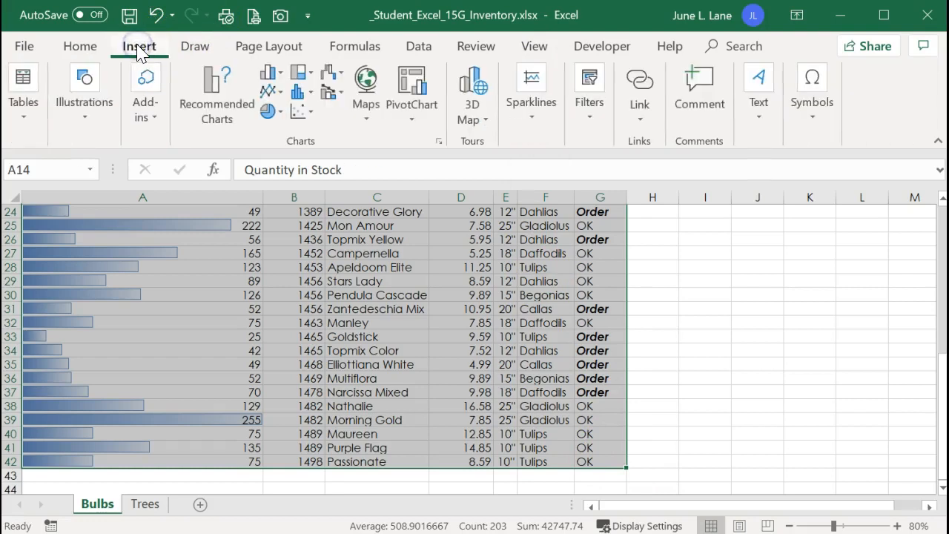
pyautogui.click(30, 125)
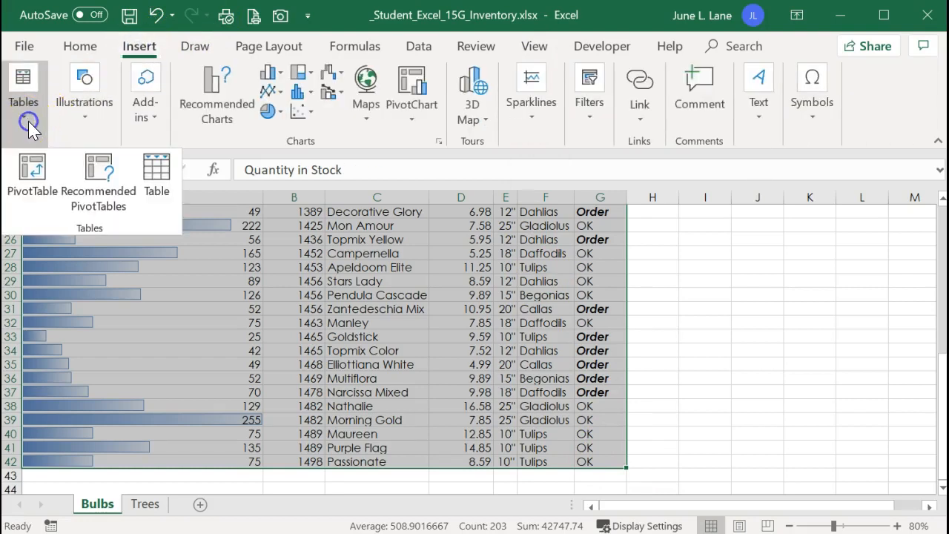
pyautogui.click(30, 126)
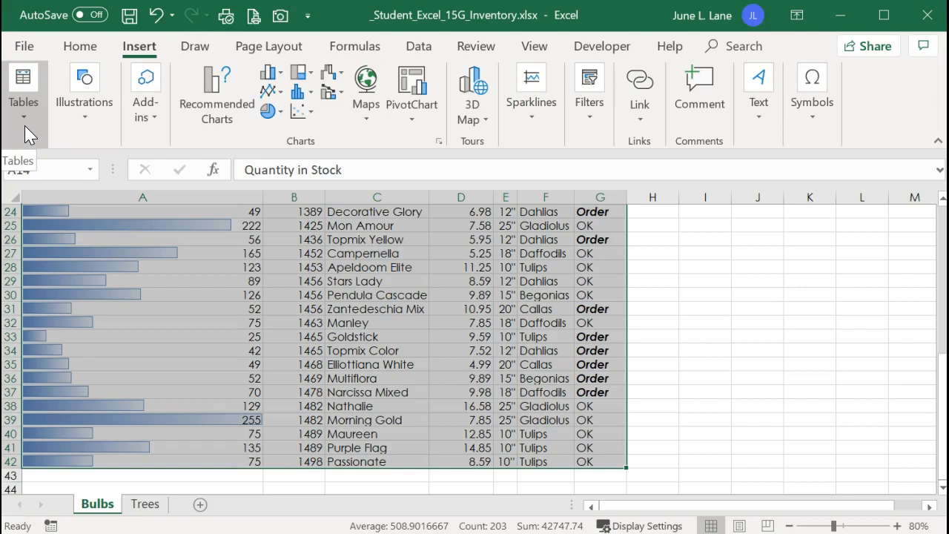
# Step: Format the selected Bulbs range A14:G42 as a table with headers, using the orange Light table style with cell borders
pyautogui.click(88, 48)
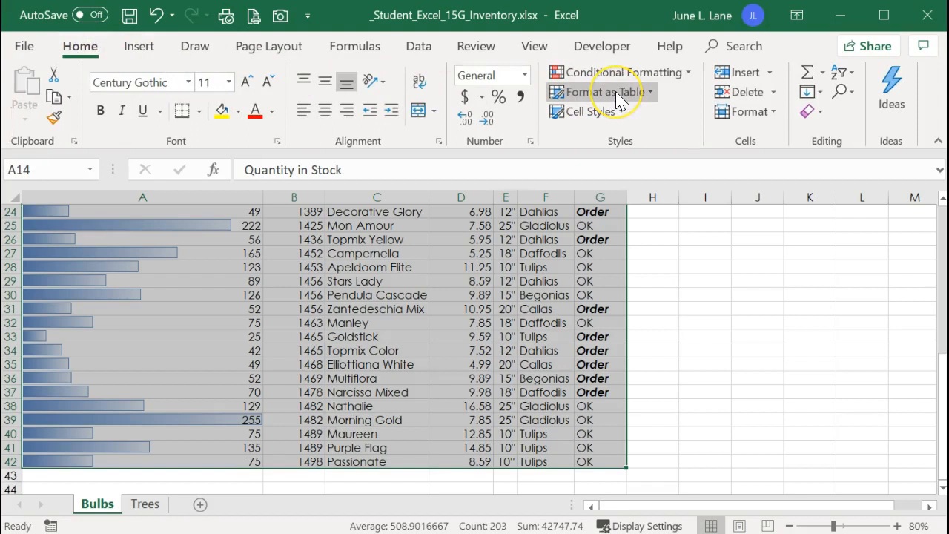
pyautogui.click(649, 93)
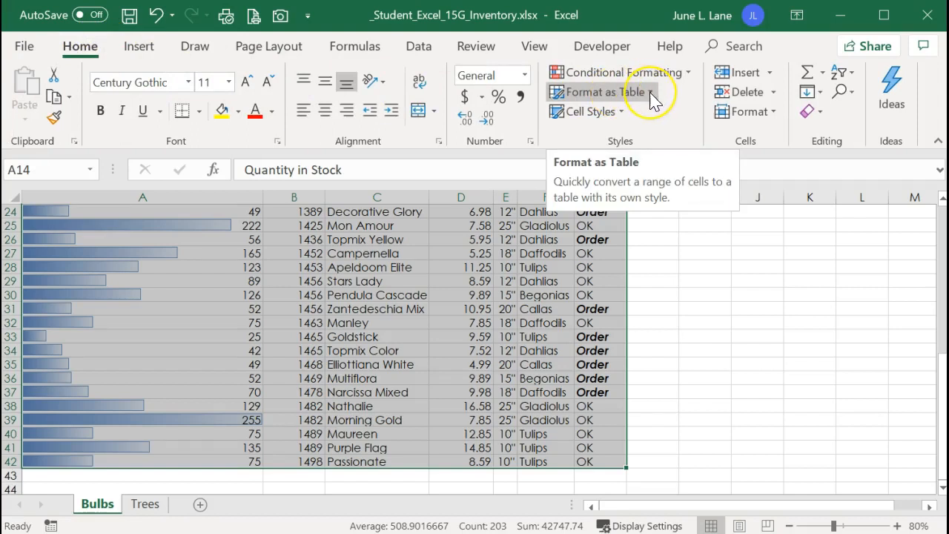
pyautogui.click(650, 93)
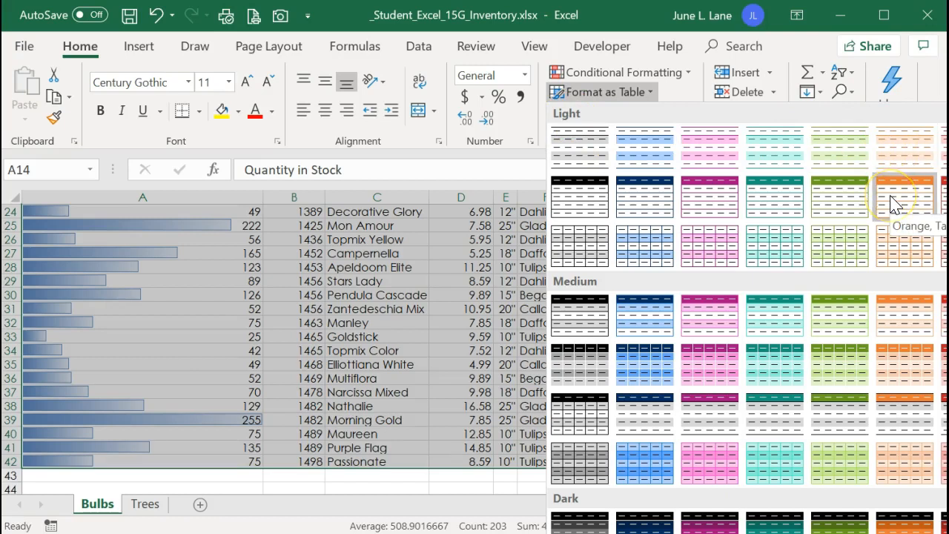
pyautogui.click(905, 247)
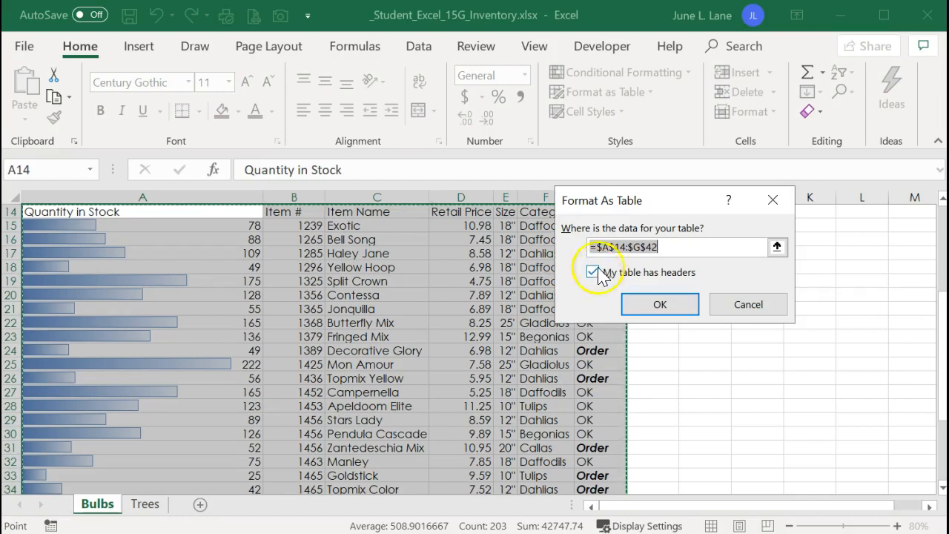
pyautogui.moveTo(625, 201); pyautogui.dragTo(722, 253)
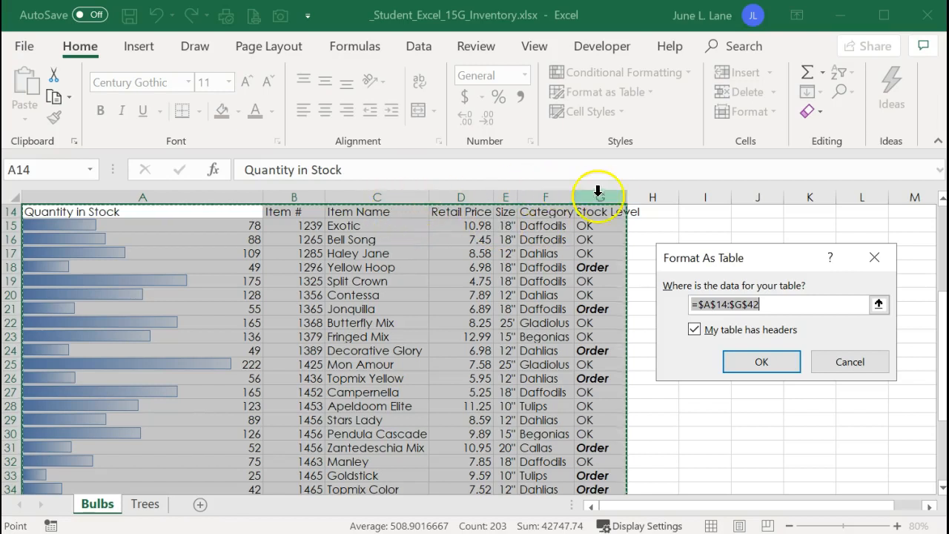
pyautogui.click(753, 367)
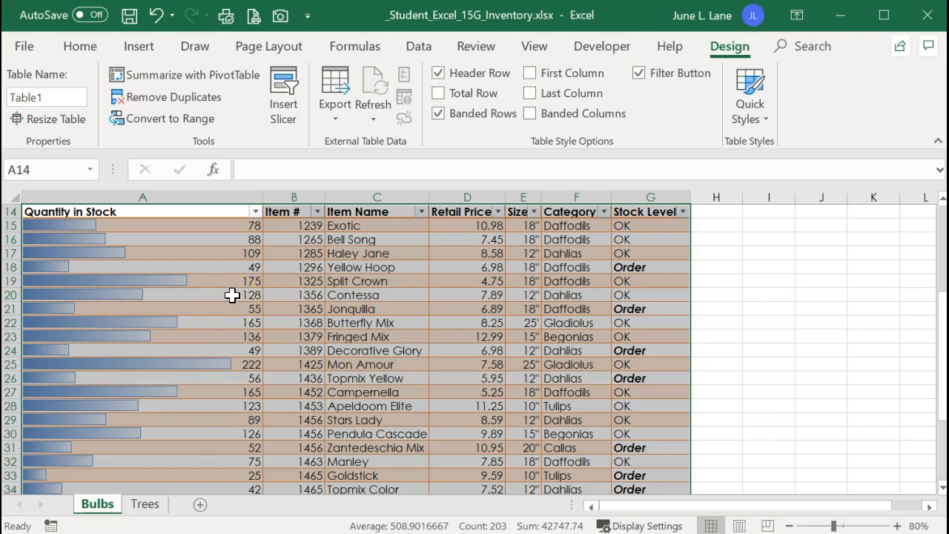
# Step: Look over the bulb inventory table on the Bulbs sheet, from its header to its last row, with a table cell selected
pyautogui.scroll(-4, 232, 295)
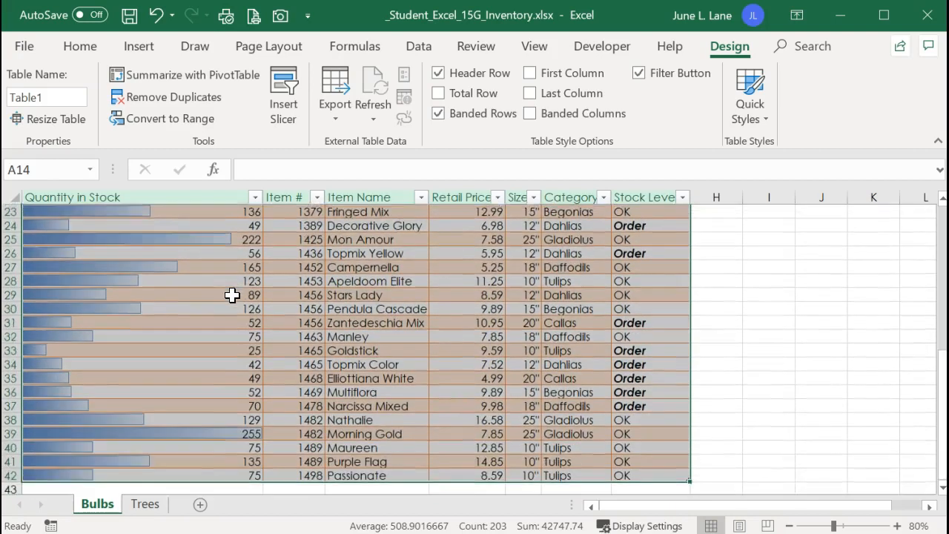
pyautogui.scroll(-1, 232, 295)
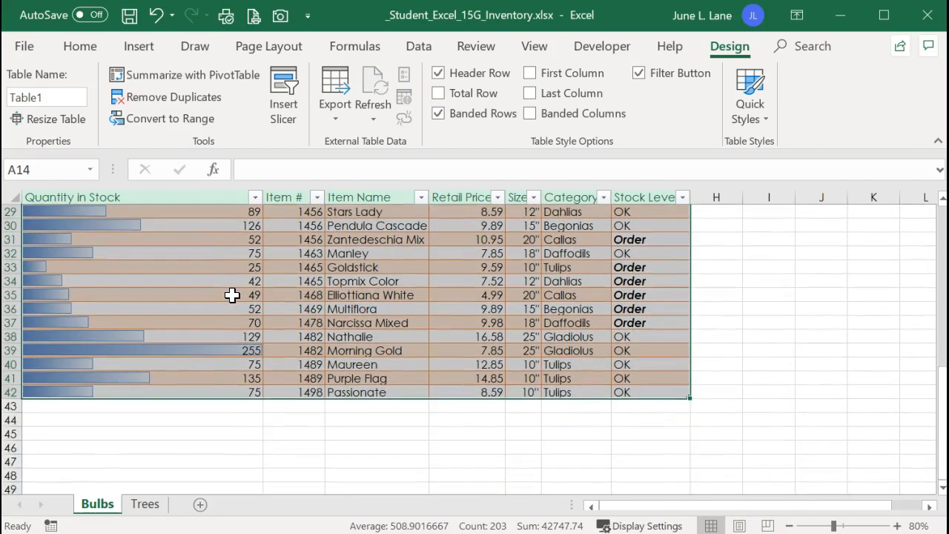
pyautogui.click(732, 51)
pyautogui.scroll(2, 734, 52)
pyautogui.scroll(-2, 736, 59)
pyautogui.click(743, 54)
pyautogui.click(557, 324)
pyautogui.click(744, 55)
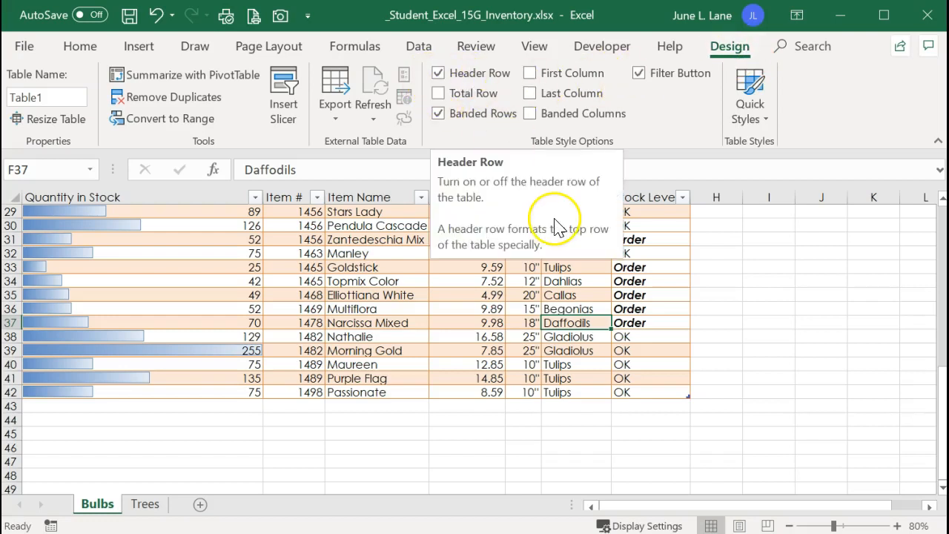
pyautogui.scroll(9, 860, 259)
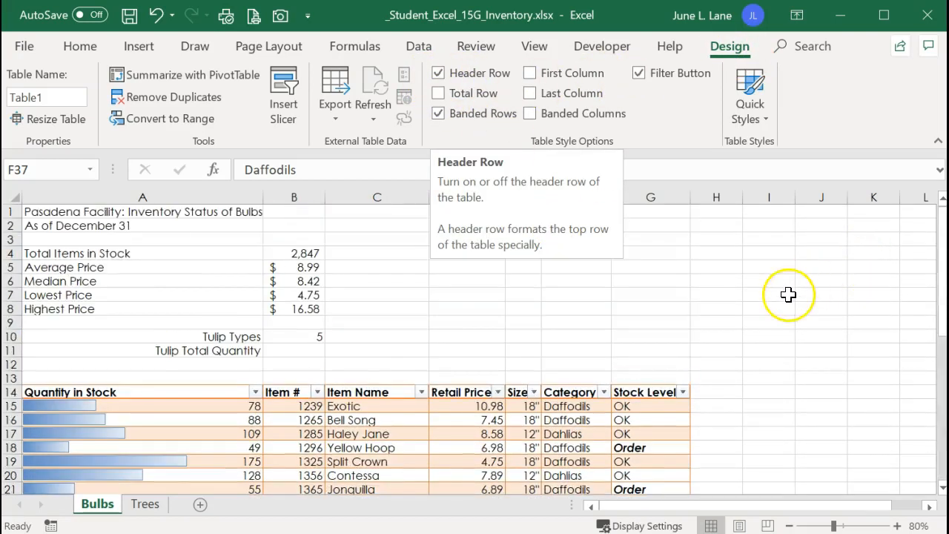
pyautogui.scroll(-1, 741, 304)
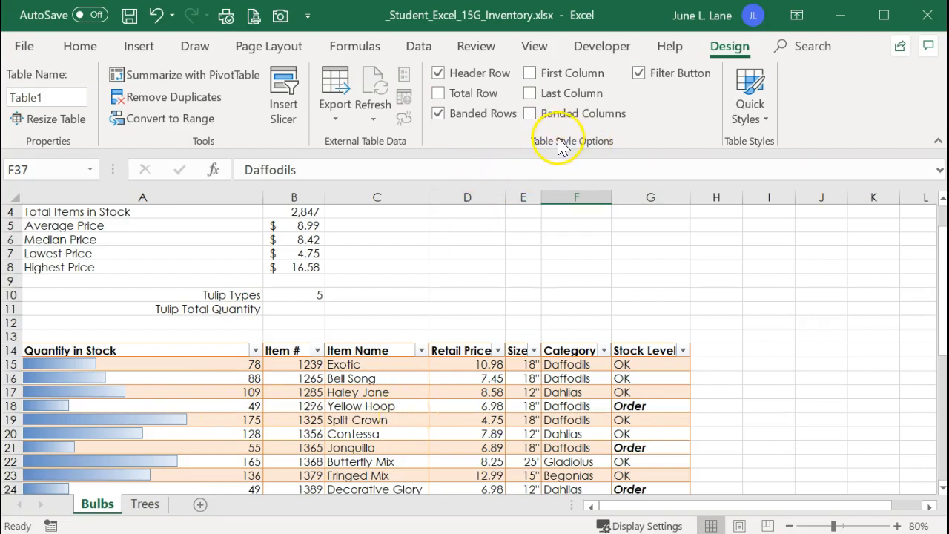
# Step: Turn the table's banded rows off and back on to compare the row shading
pyautogui.click(439, 115)
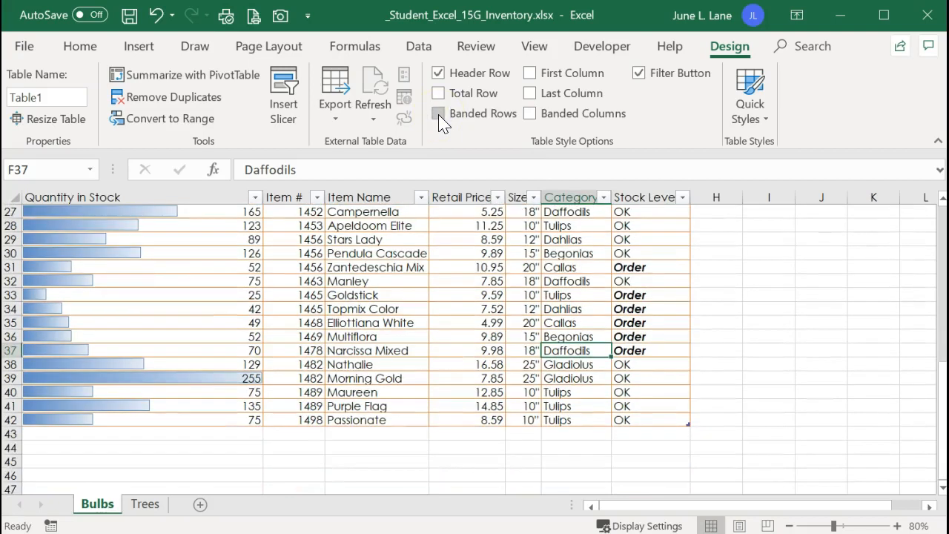
pyautogui.click(439, 116)
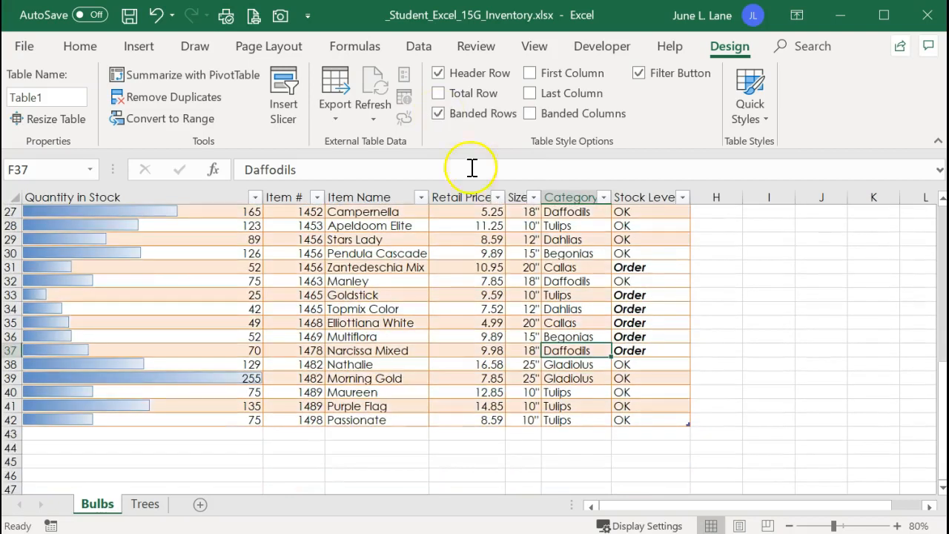
pyautogui.scroll(3, 489, 204)
pyautogui.scroll(4, 498, 212)
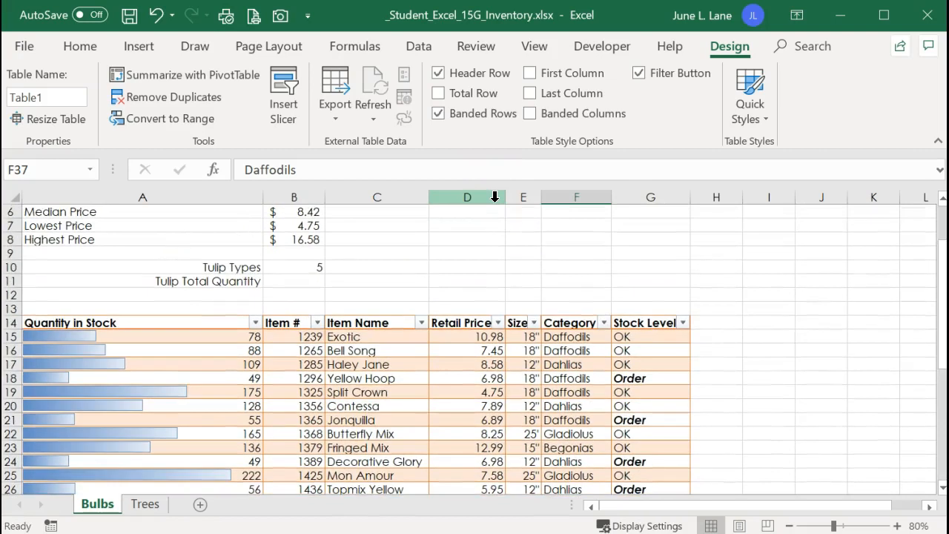
pyautogui.scroll(-3, 495, 200)
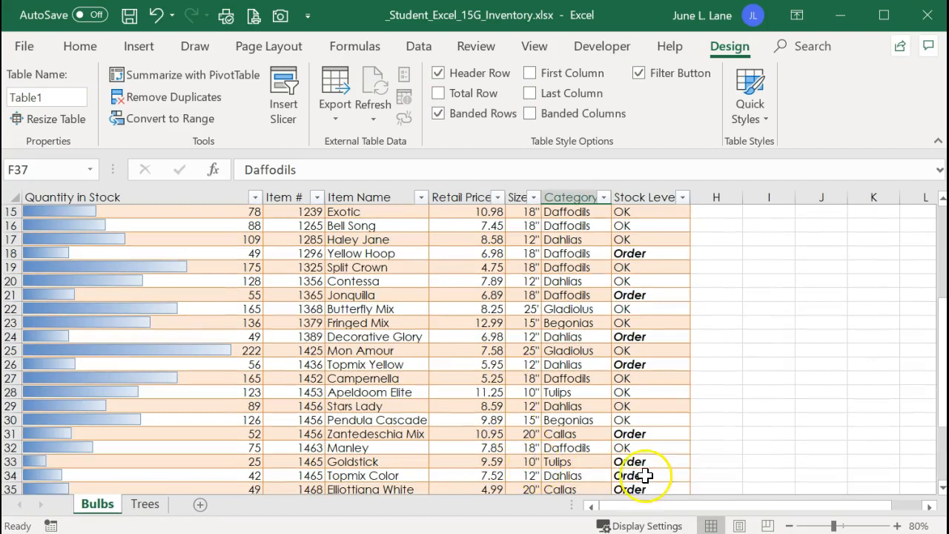
# Step: Undo the last banded rows change, redo it, and check the shading down the table
pyautogui.click(157, 16)
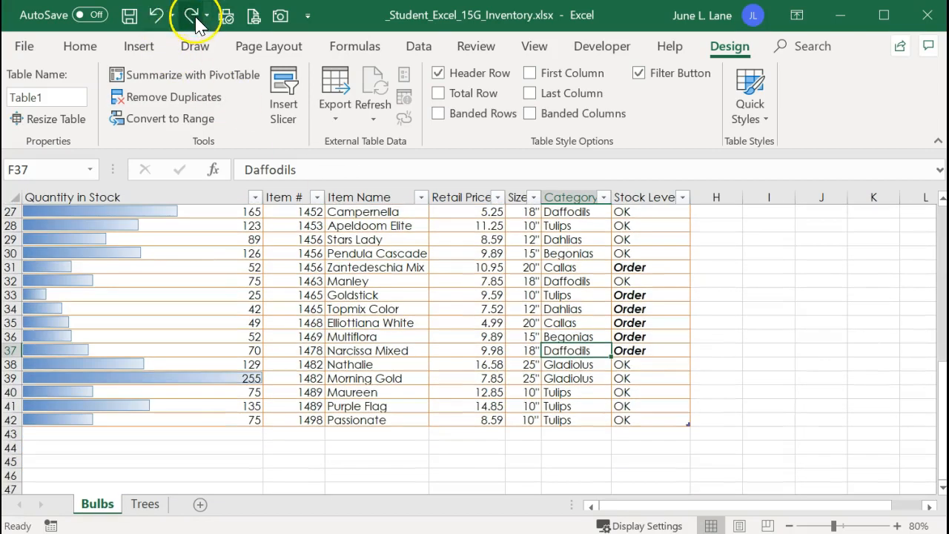
pyautogui.click(192, 16)
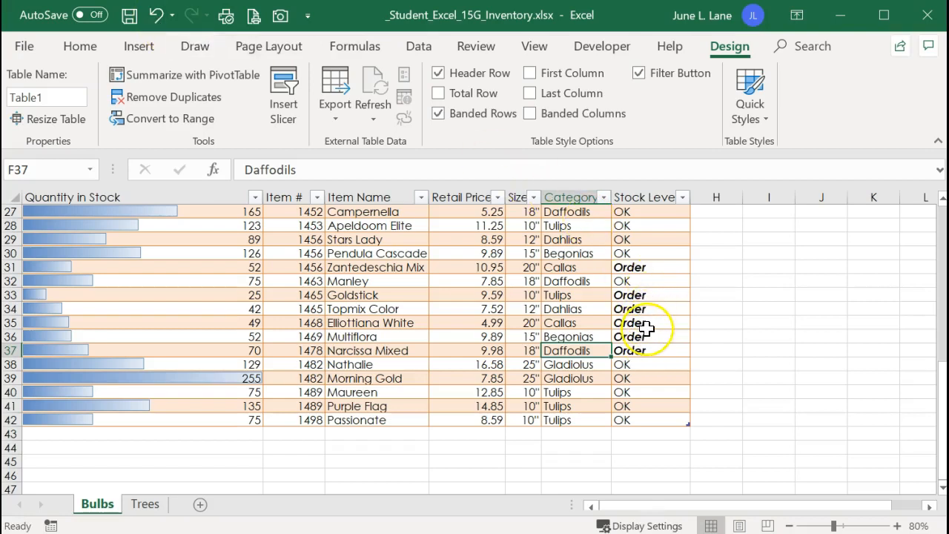
pyautogui.scroll(4, 647, 319)
pyautogui.scroll(1, 646, 329)
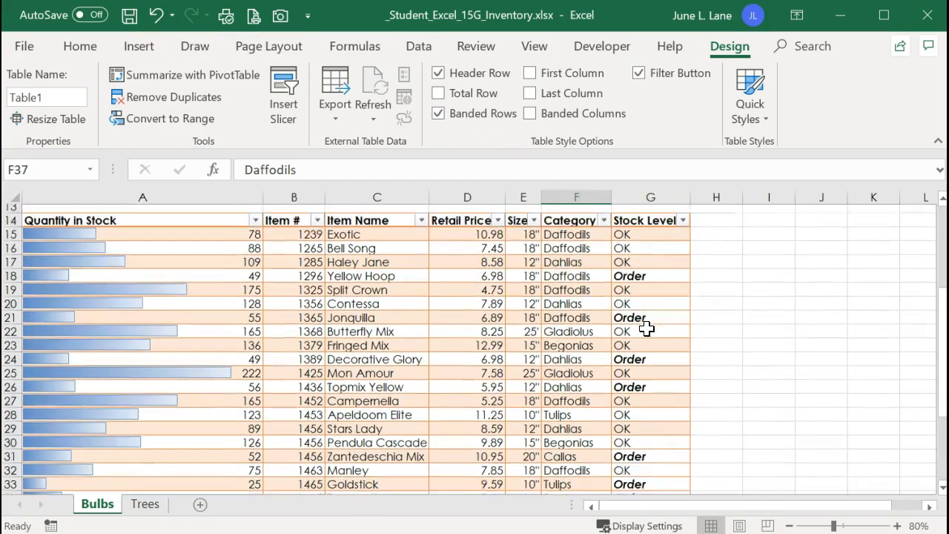
pyautogui.click(656, 328)
pyautogui.scroll(-2, 659, 364)
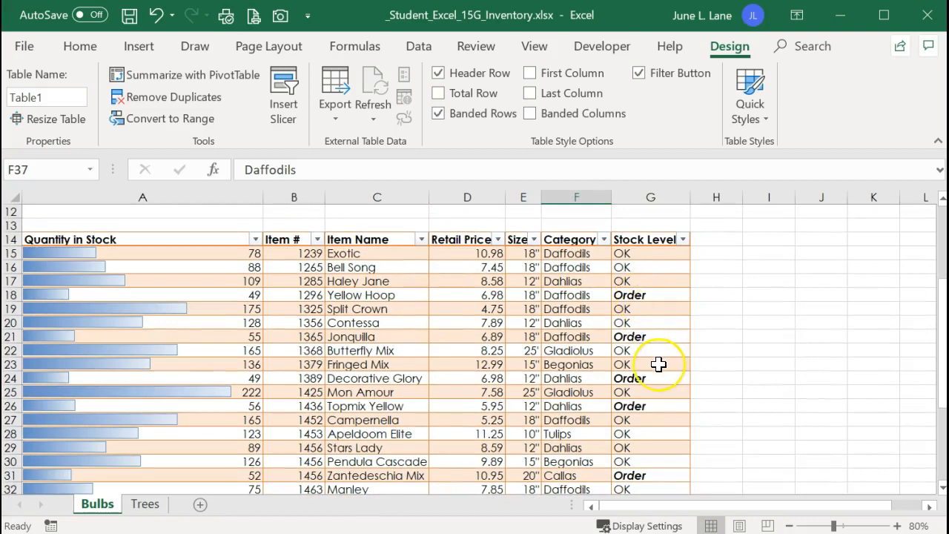
pyautogui.scroll(-2, 658, 364)
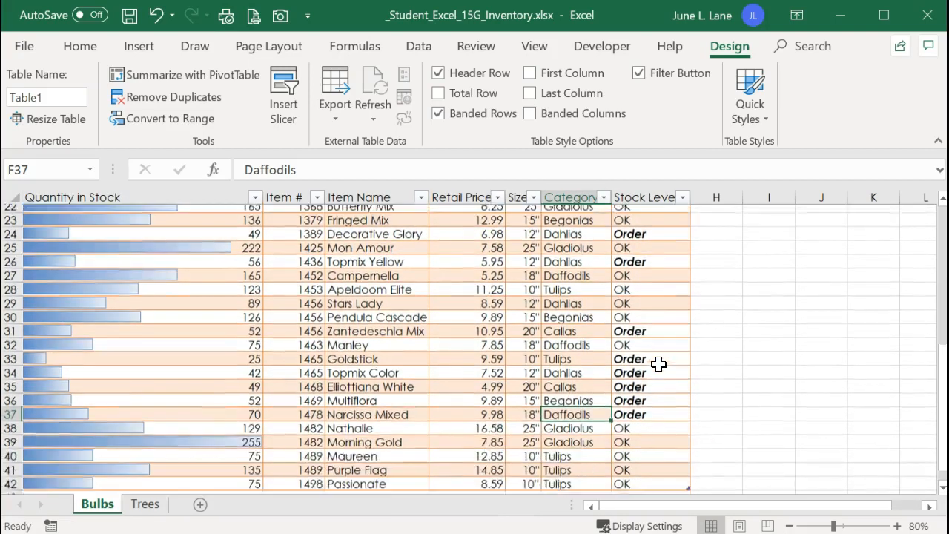
# Step: Add a total row to the bulb table, keeping the header row and banded rows
pyautogui.scroll(6, 657, 384)
pyautogui.scroll(2, 654, 380)
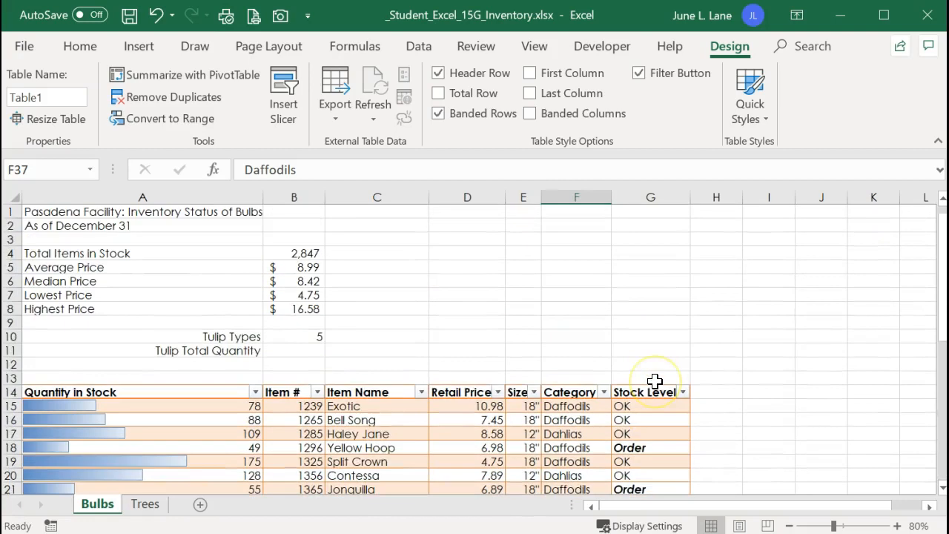
pyautogui.click(439, 115)
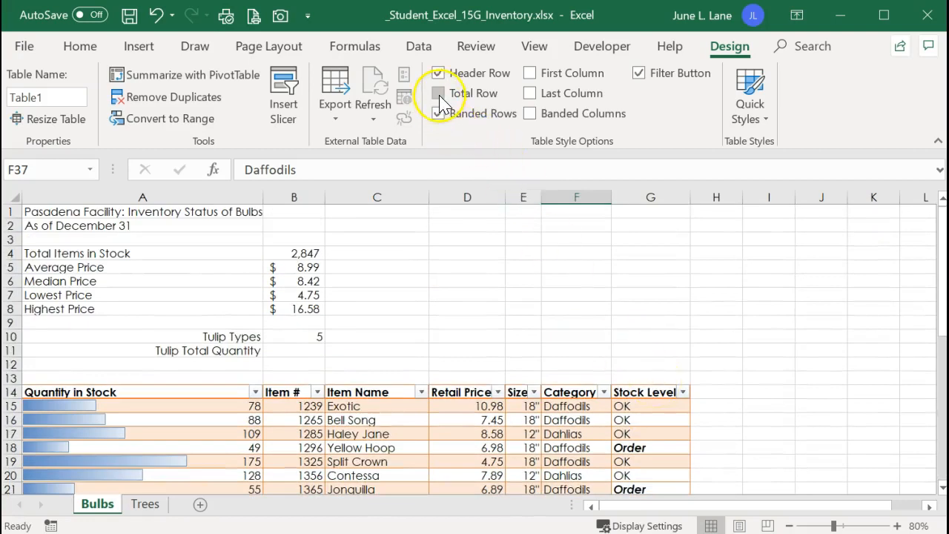
pyautogui.click(440, 94)
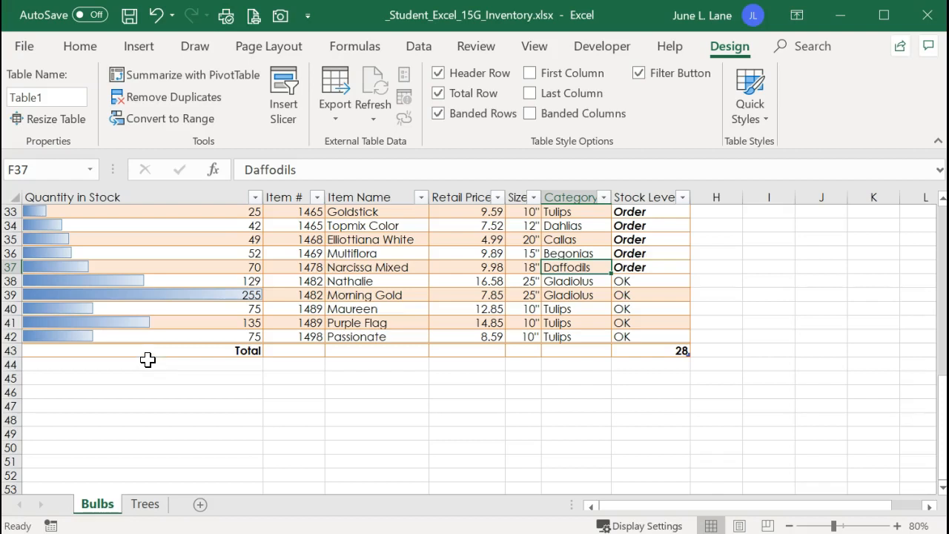
# Step: Filter the bulb table's Category column to show only Tulips
pyautogui.scroll(8, 147, 359)
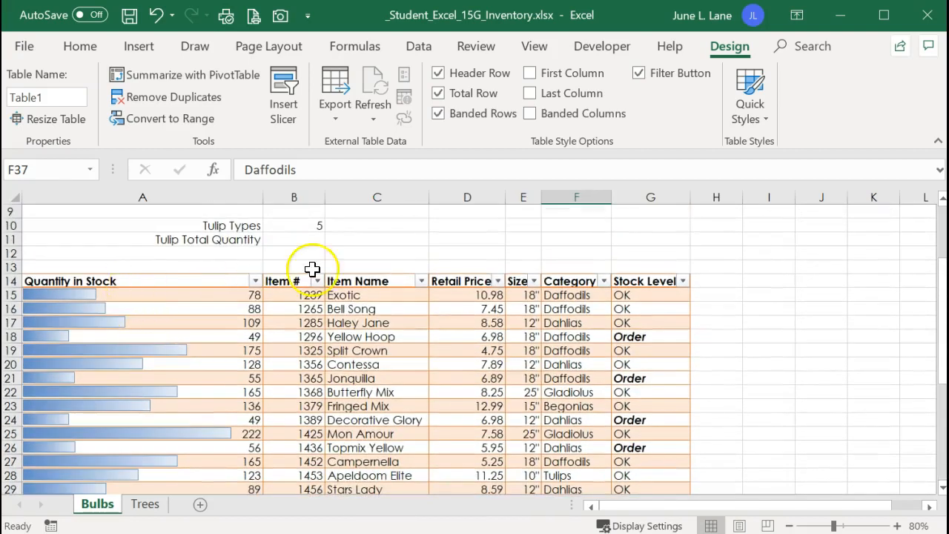
pyautogui.click(603, 282)
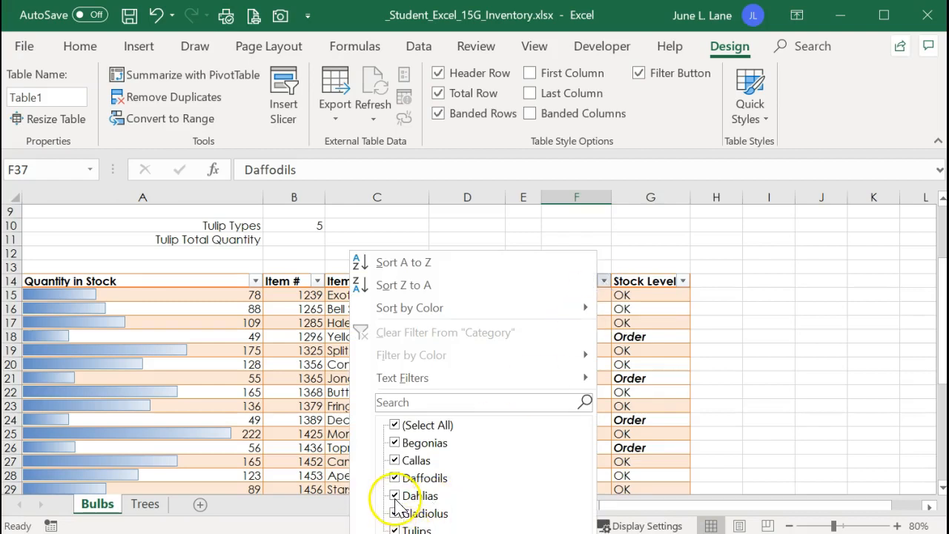
pyautogui.click(396, 427)
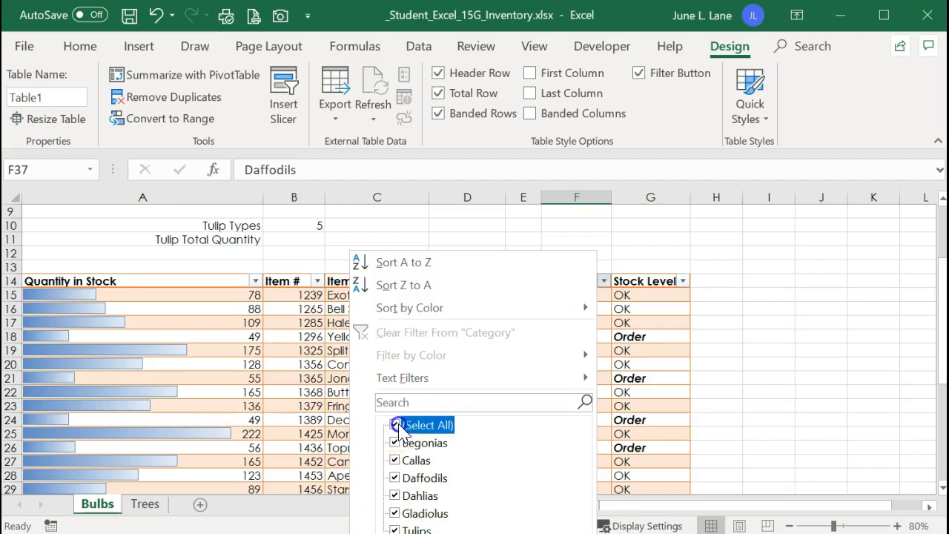
pyautogui.click(394, 529)
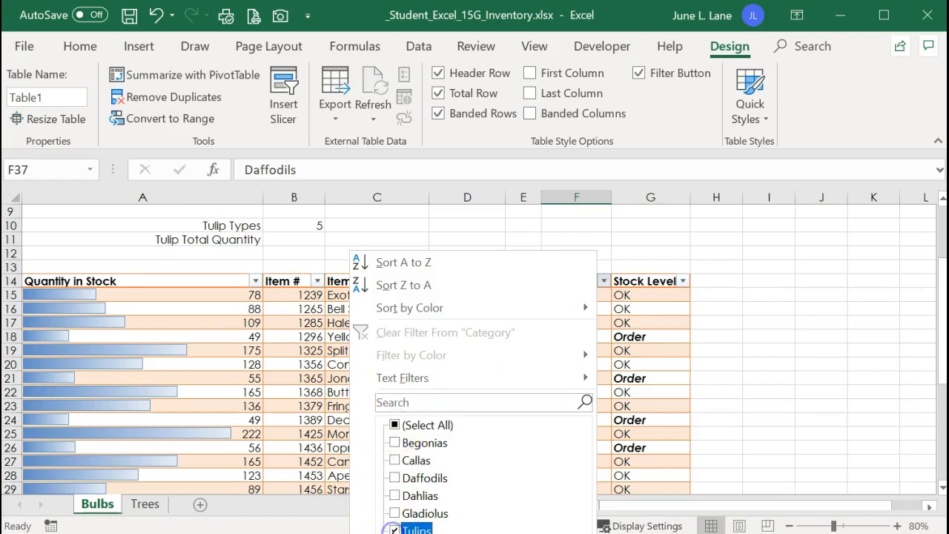
pyautogui.press('Return')
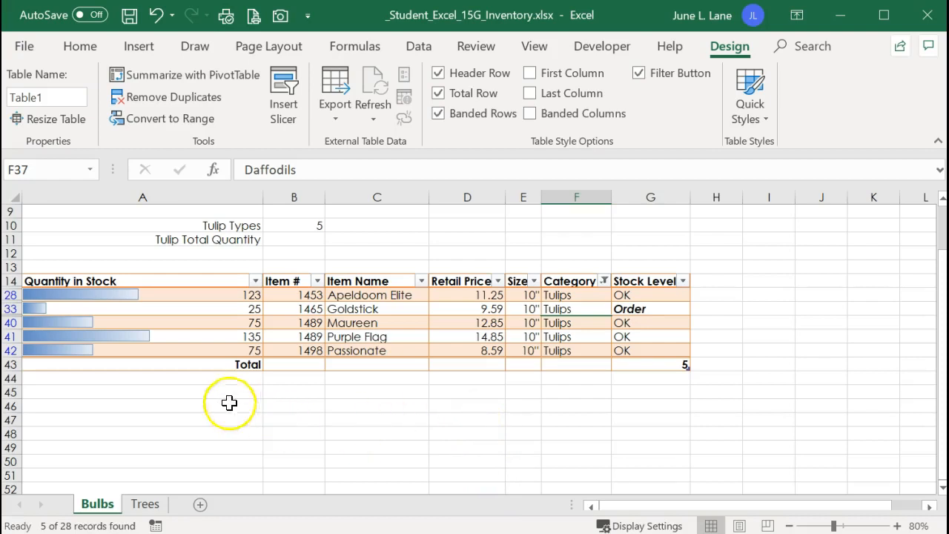
# Step: Set the total row of the Quantity in Stock column to Sum
pyautogui.click(249, 368)
pyautogui.click(270, 365)
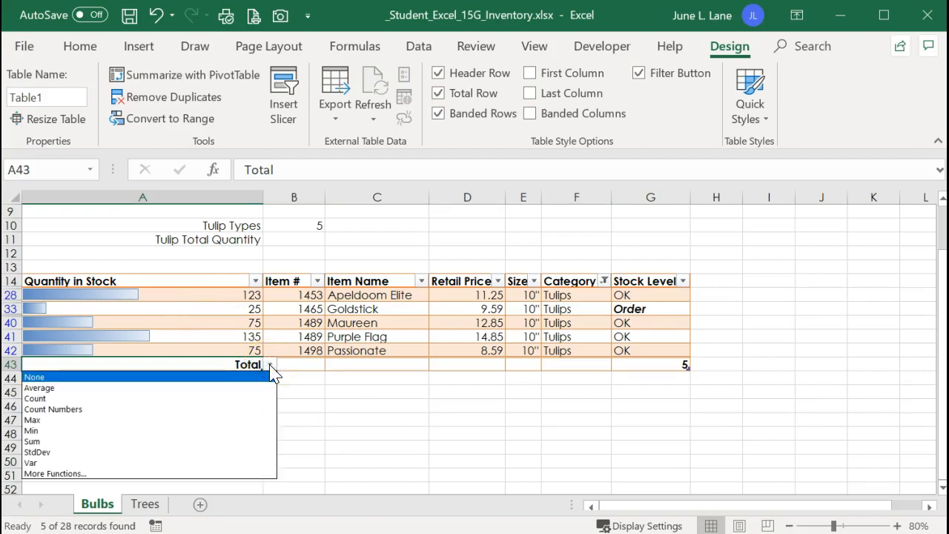
pyautogui.click(245, 442)
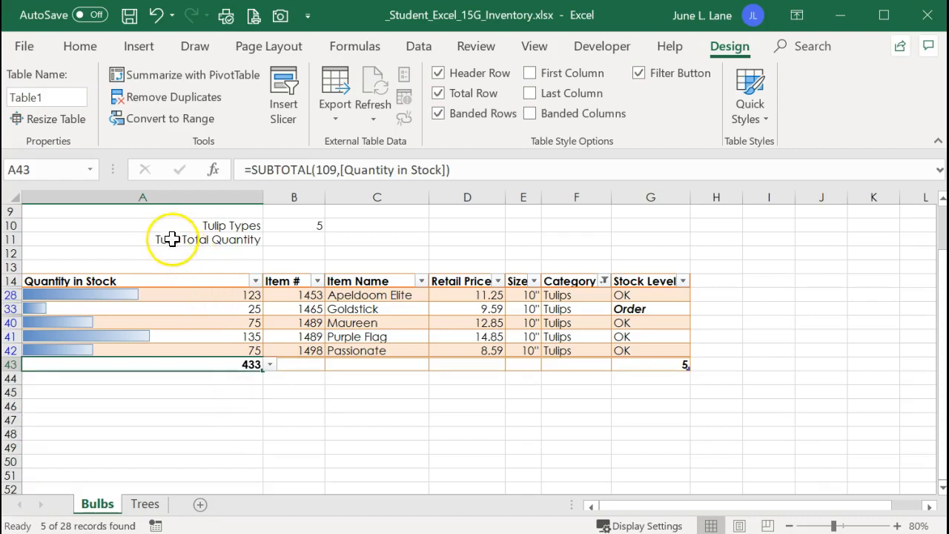
# Step: Enter 433 in cell B11 as the Tulip Total Quantity
pyautogui.click(296, 238)
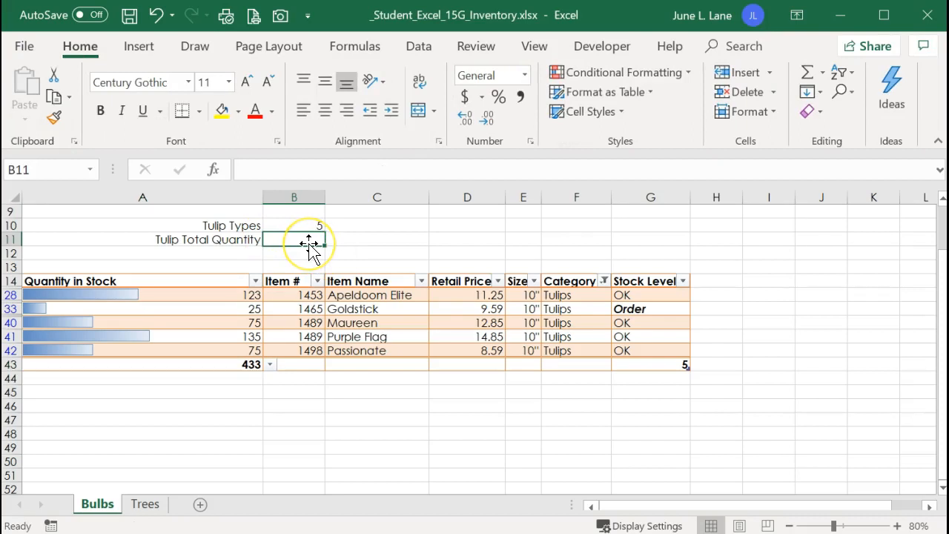
pyautogui.write('4')
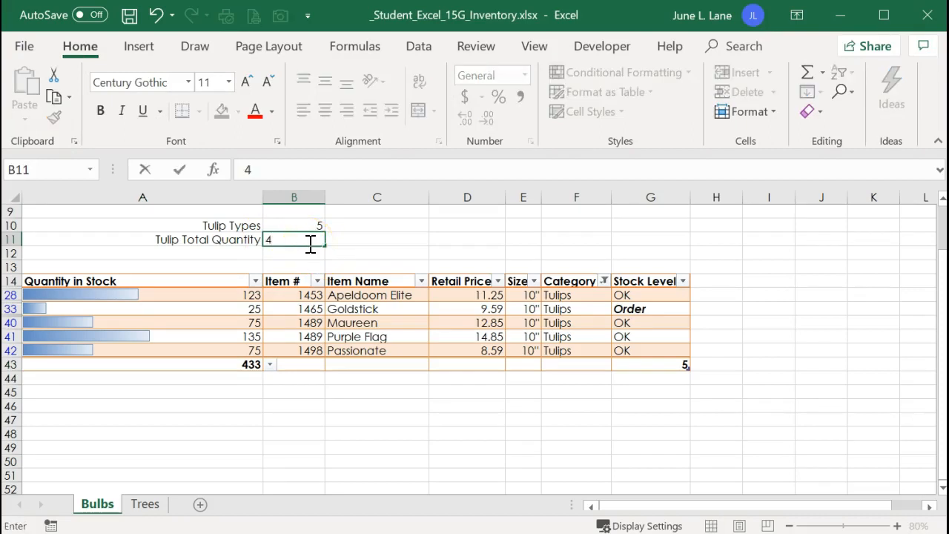
pyautogui.write('33')
pyautogui.press('Return')
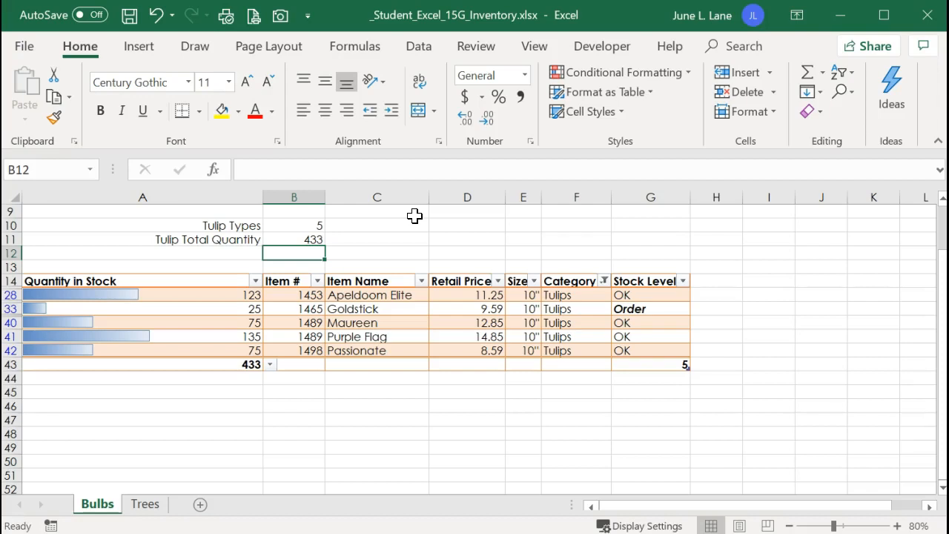
# Step: Clear the filter from the Category column to show all bulb records
pyautogui.click(169, 311)
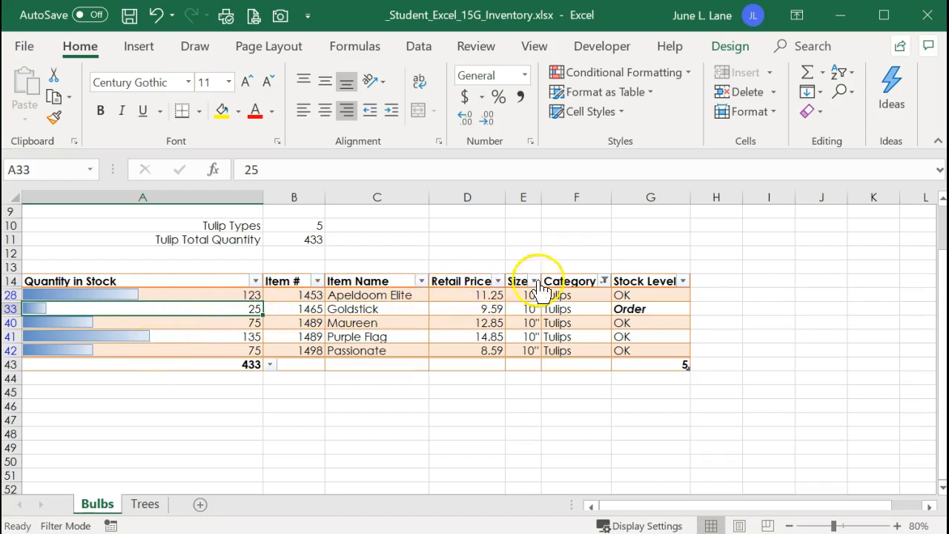
pyautogui.click(605, 281)
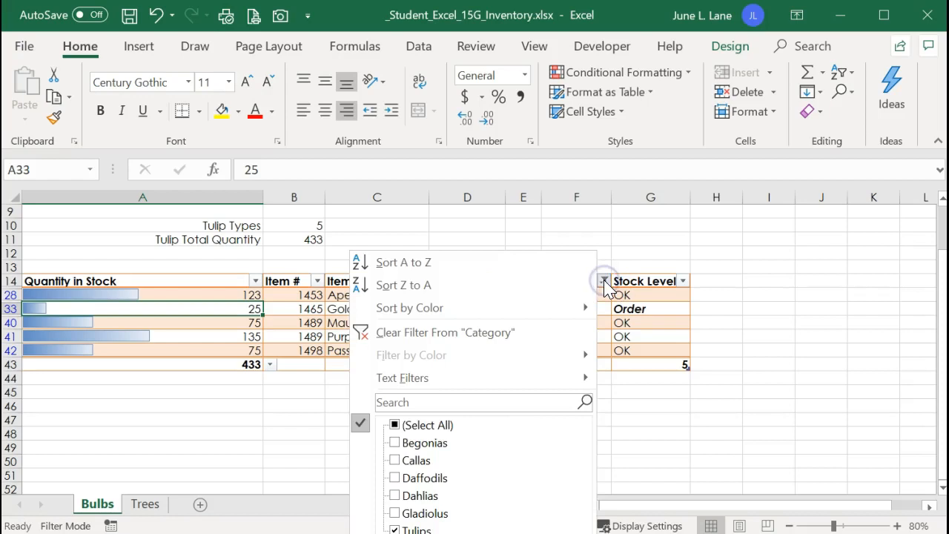
pyautogui.click(468, 337)
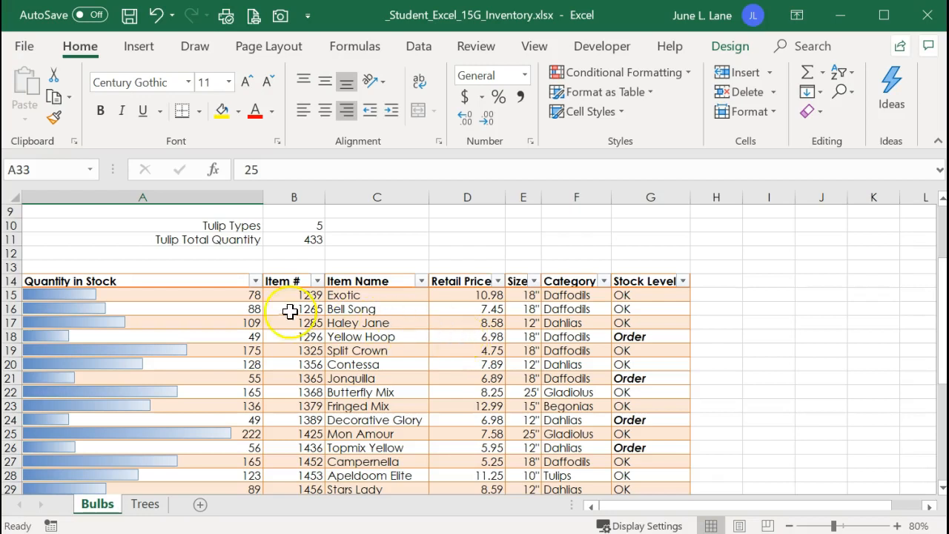
# Step: Sort the bulb table by Item # from smallest to largest and check the order down to the total row
pyautogui.click(317, 281)
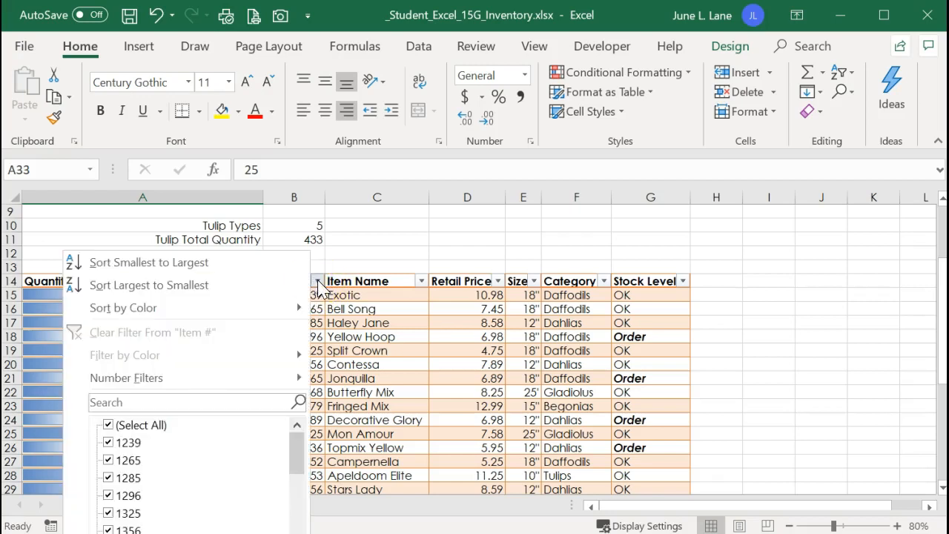
pyautogui.click(191, 263)
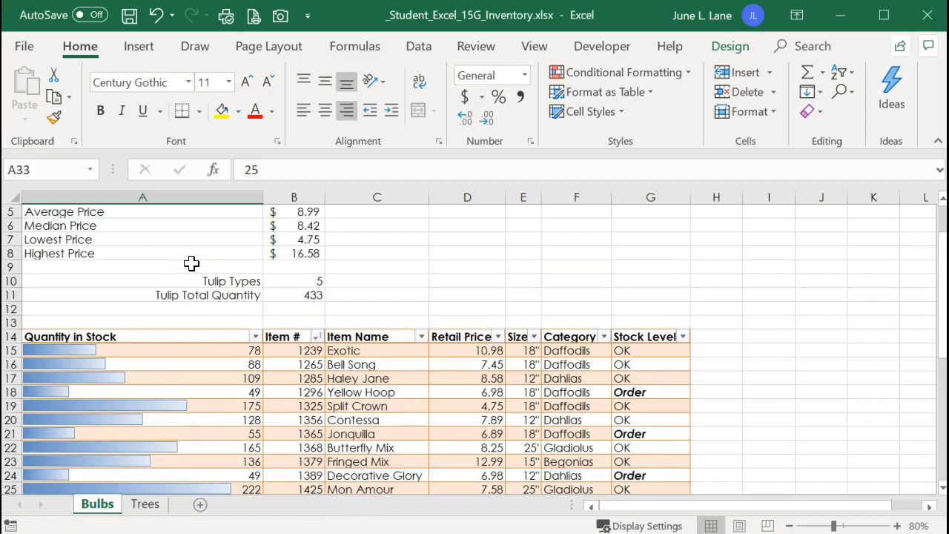
pyautogui.click(267, 387)
pyautogui.scroll(-5, 313, 392)
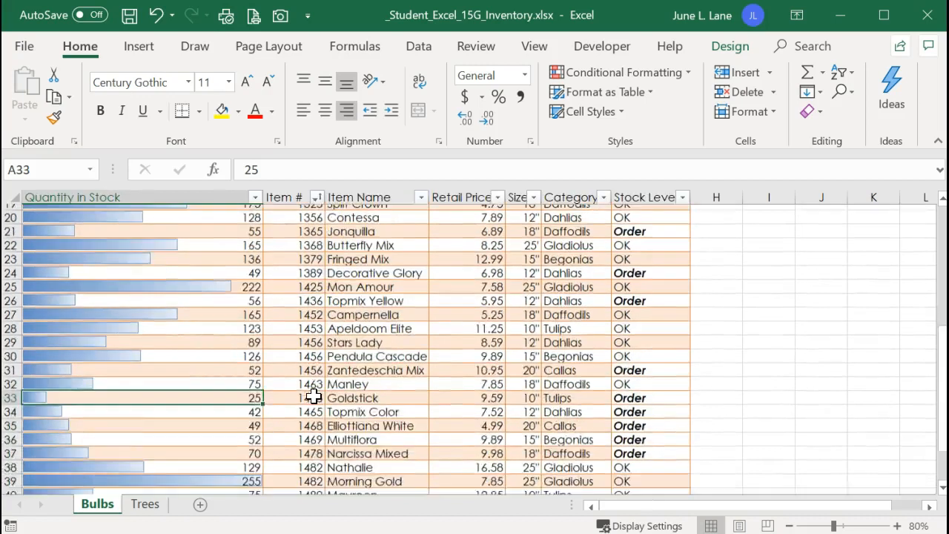
pyautogui.scroll(-2, 312, 396)
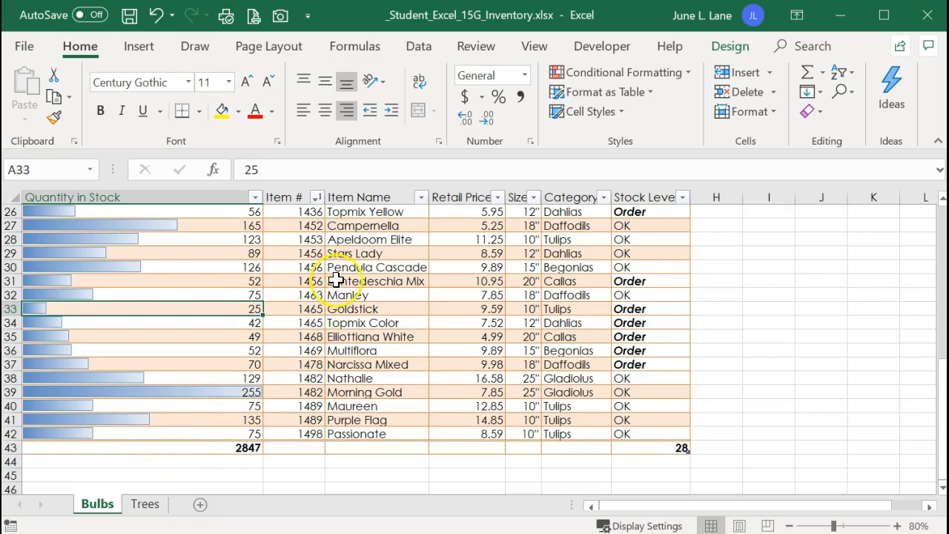
# Step: Turn off the total row of the bulb table on the Bulbs worksheet
pyautogui.click(732, 49)
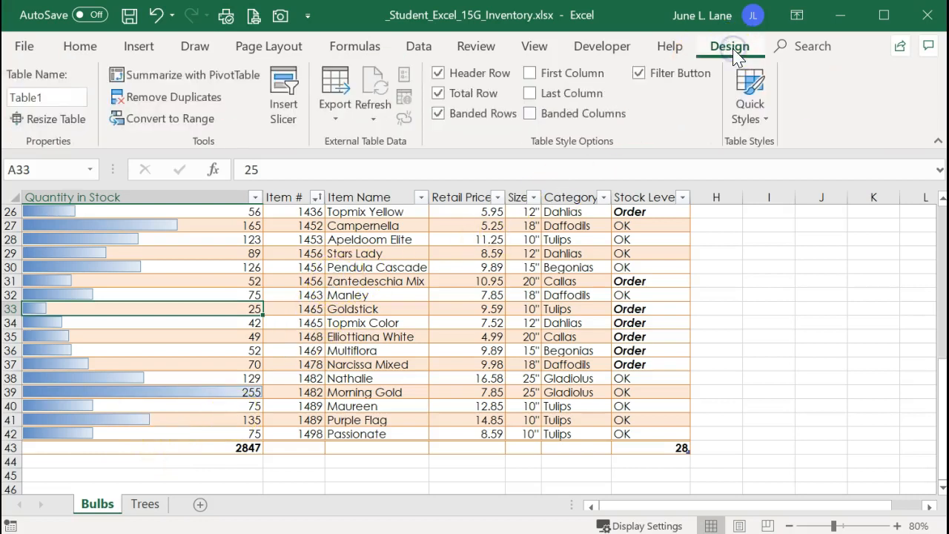
pyautogui.click(441, 97)
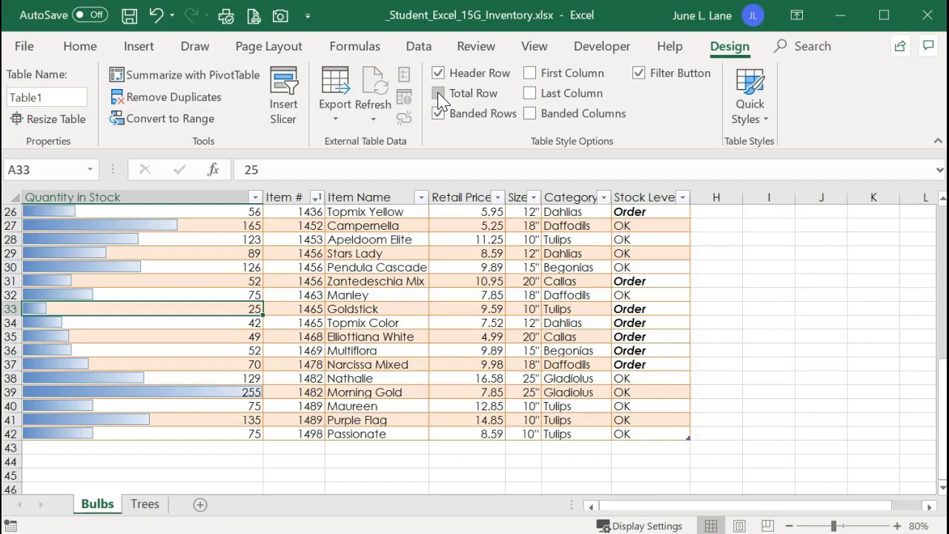
pyautogui.scroll(4, 439, 102)
pyautogui.scroll(-3, 440, 102)
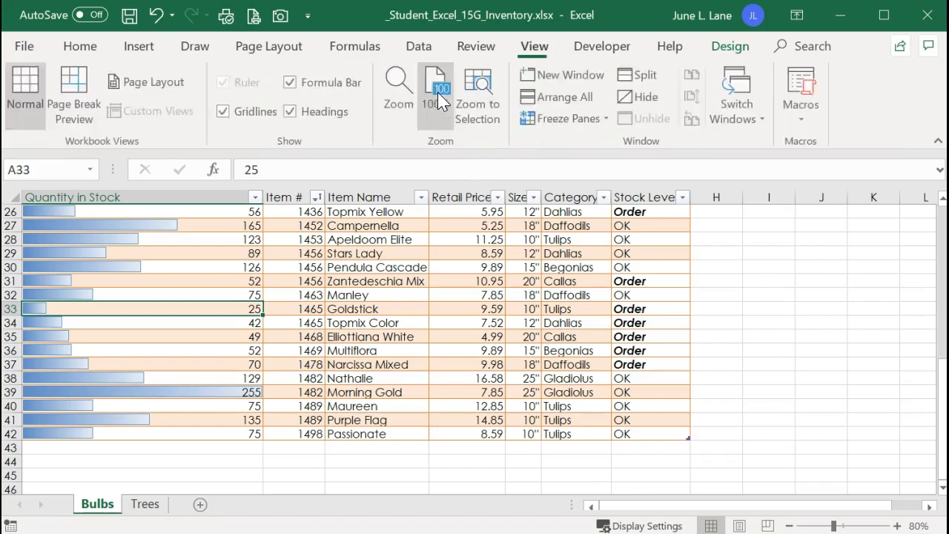
# Step: Set row 14 ($14:$14) of the Bulbs worksheet as the print title row that repeats on every page
pyautogui.click(273, 46)
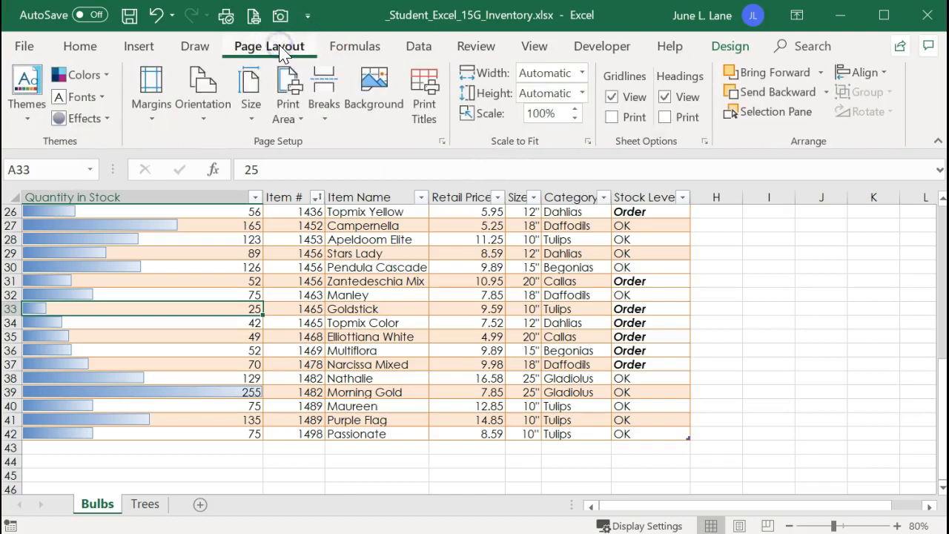
pyautogui.click(425, 104)
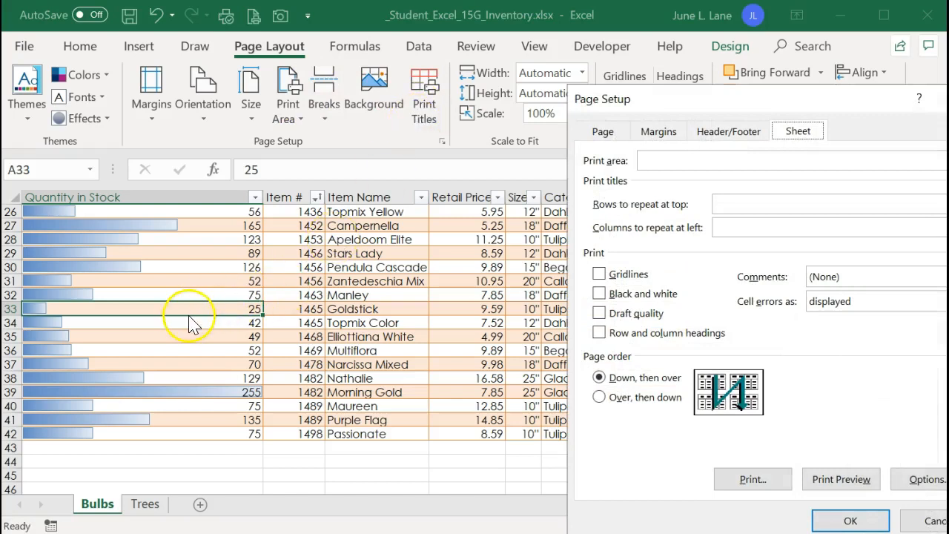
pyautogui.click(732, 204)
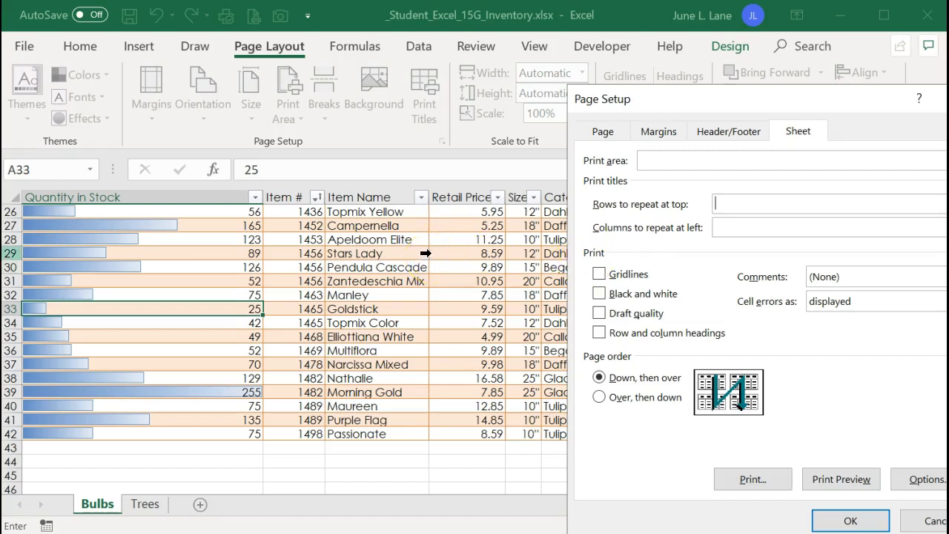
pyautogui.scroll(6, 170, 303)
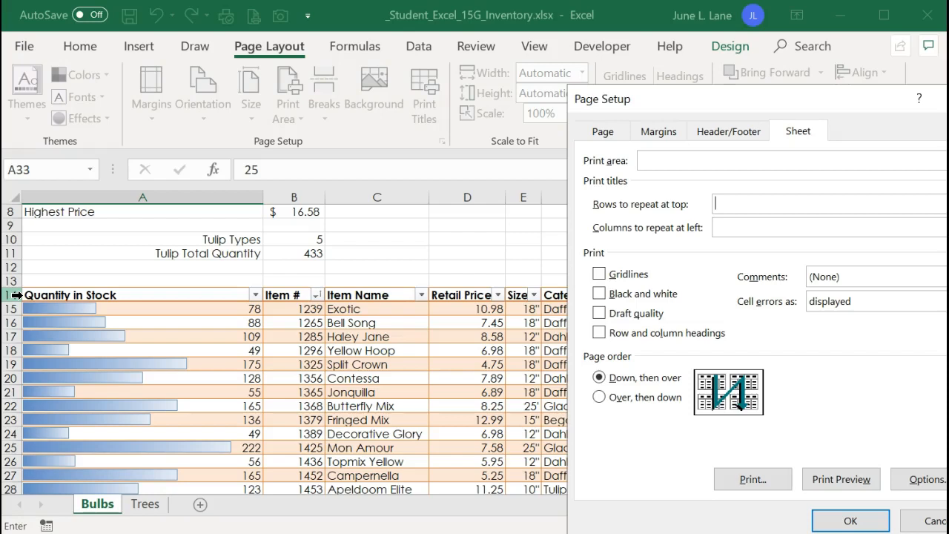
pyautogui.click(15, 295)
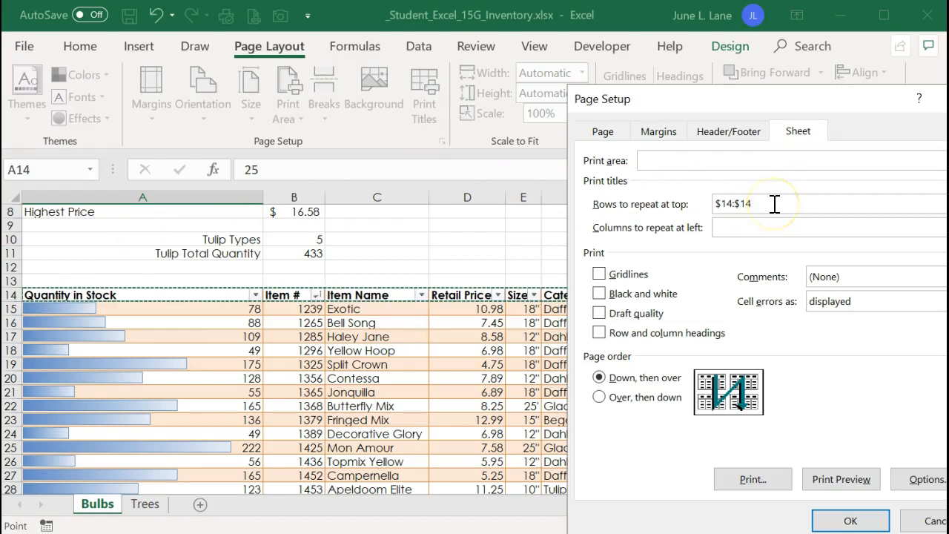
pyautogui.click(752, 205)
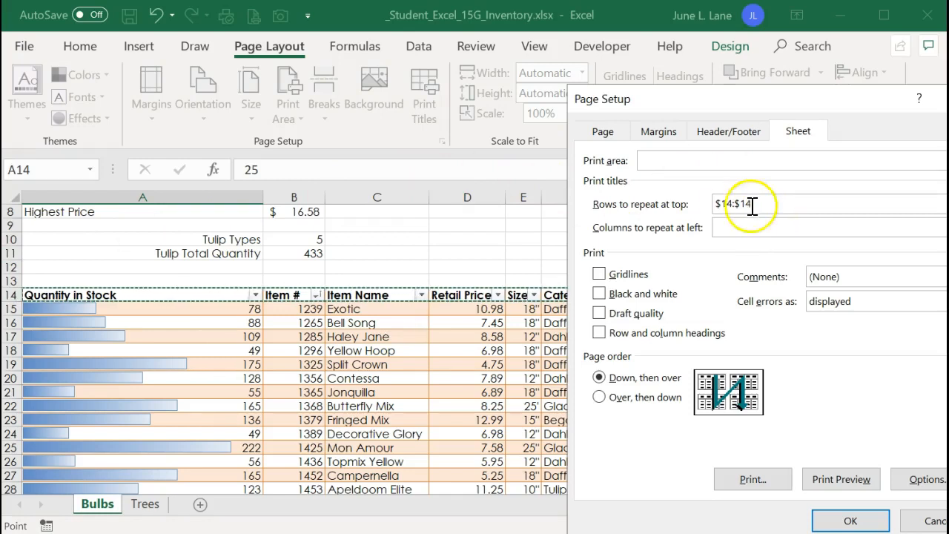
pyautogui.click(779, 206)
pyautogui.click(751, 205)
pyautogui.click(775, 206)
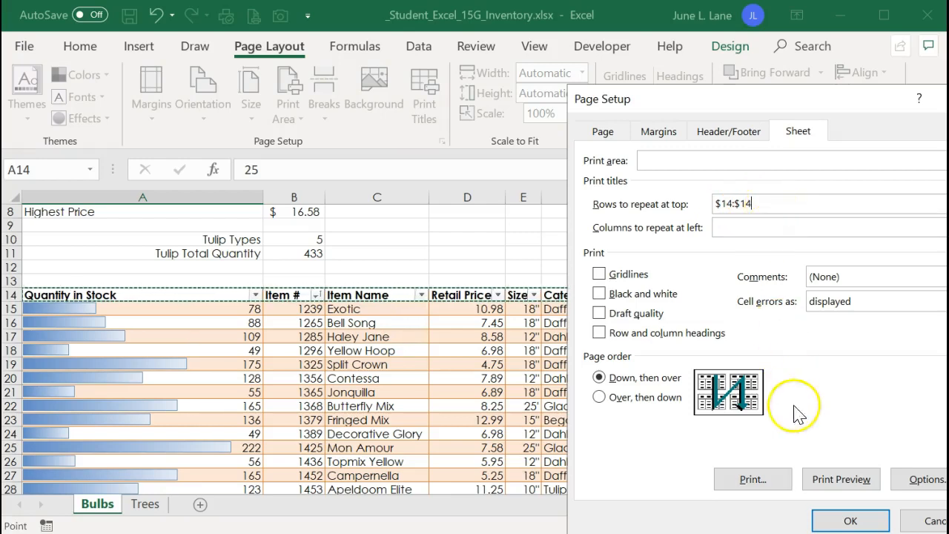
# Step: Preview the Bulbs printout and check both pages for the repeated column titles and the page layout
pyautogui.click(824, 479)
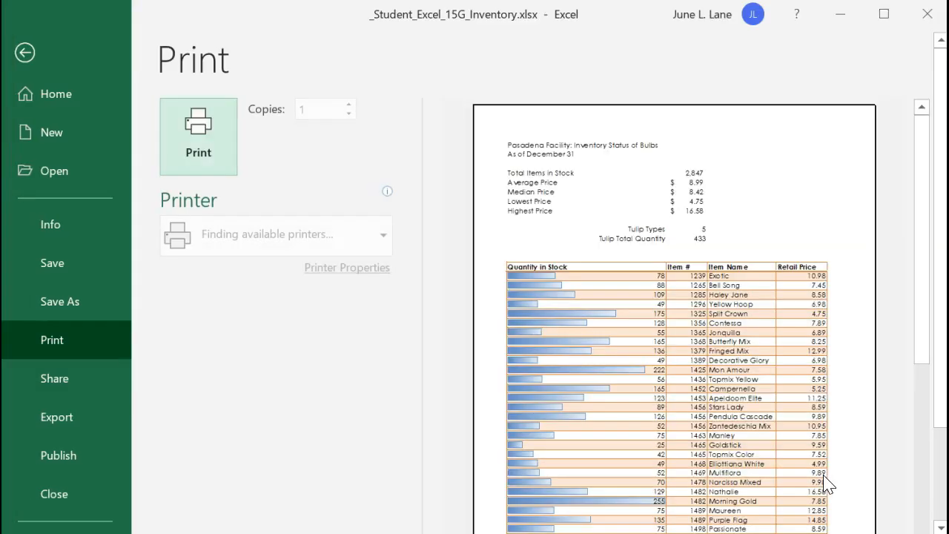
pyautogui.click(786, 417)
pyautogui.scroll(-2, 745, 393)
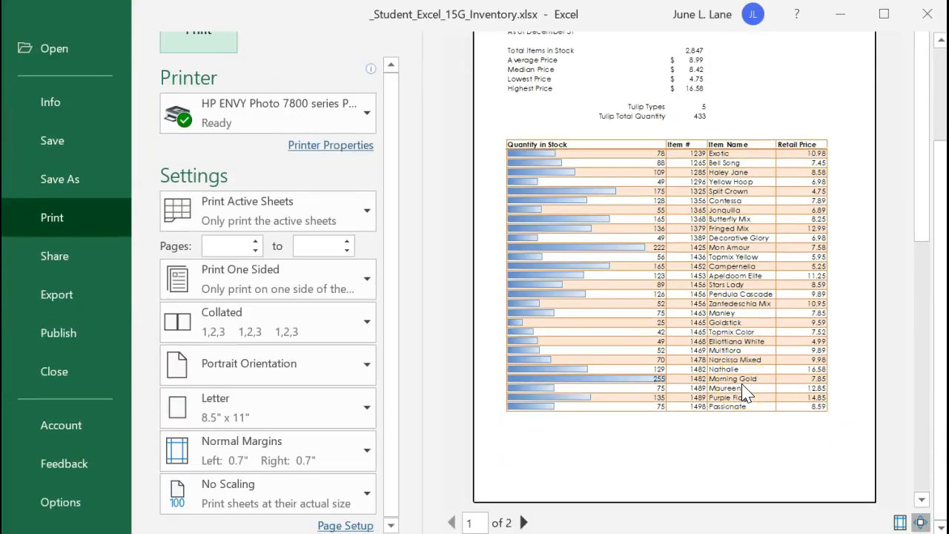
pyautogui.scroll(2, 712, 311)
pyautogui.scroll(-1, 689, 222)
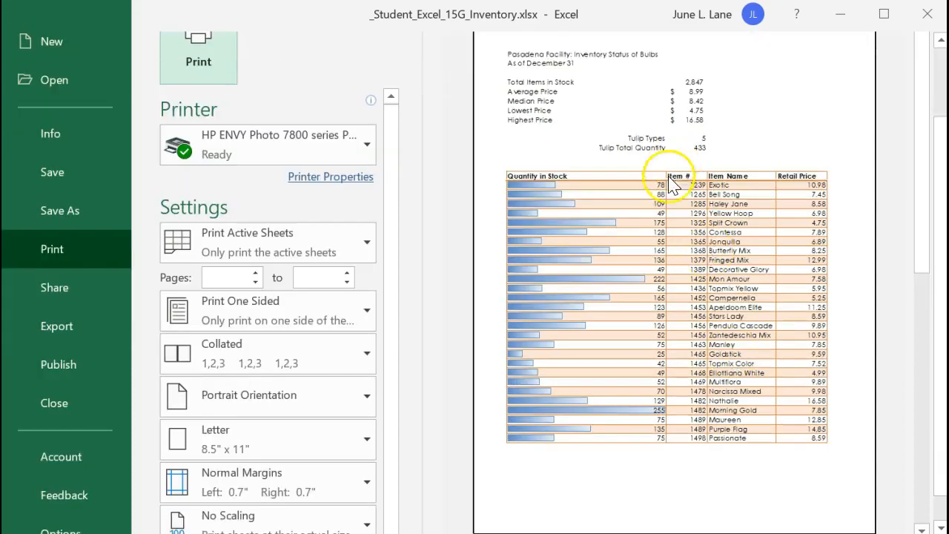
pyautogui.scroll(-1, 650, 288)
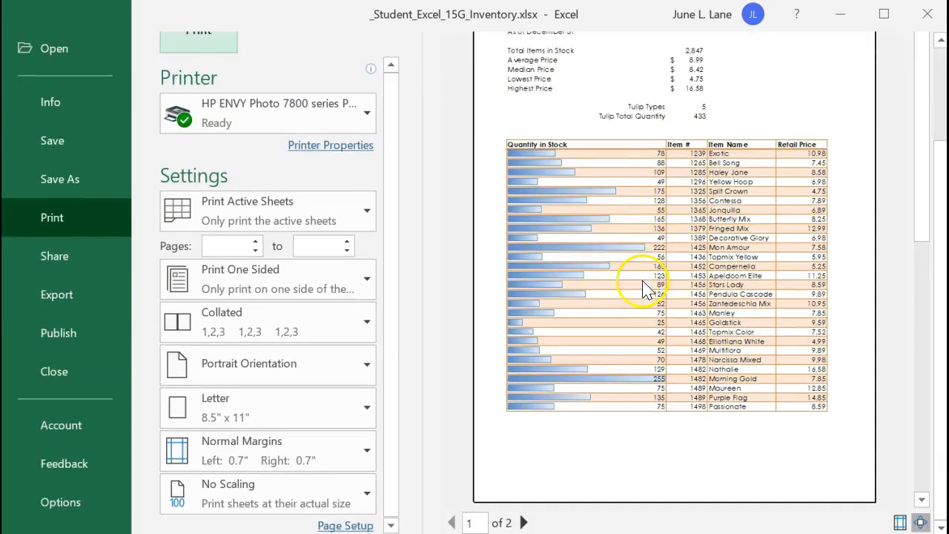
pyautogui.click(524, 522)
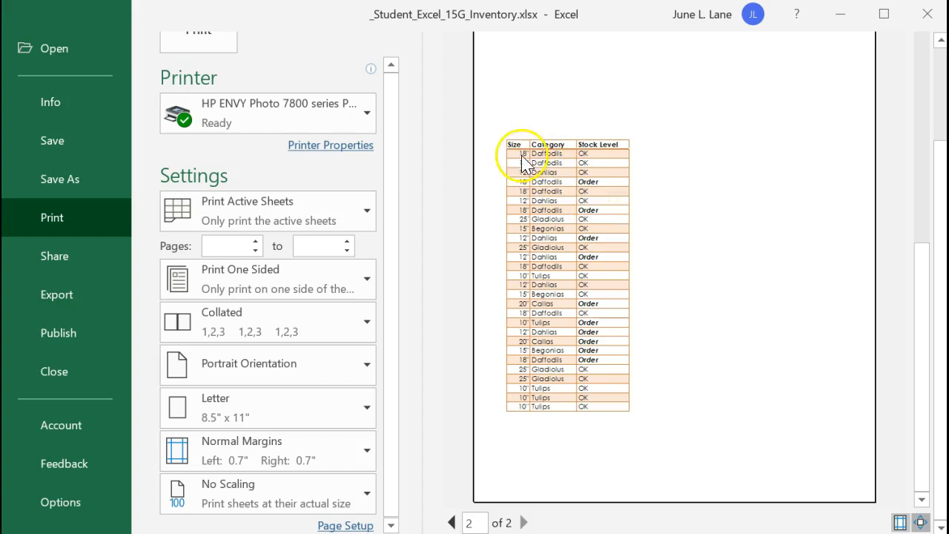
pyautogui.scroll(4, 558, 216)
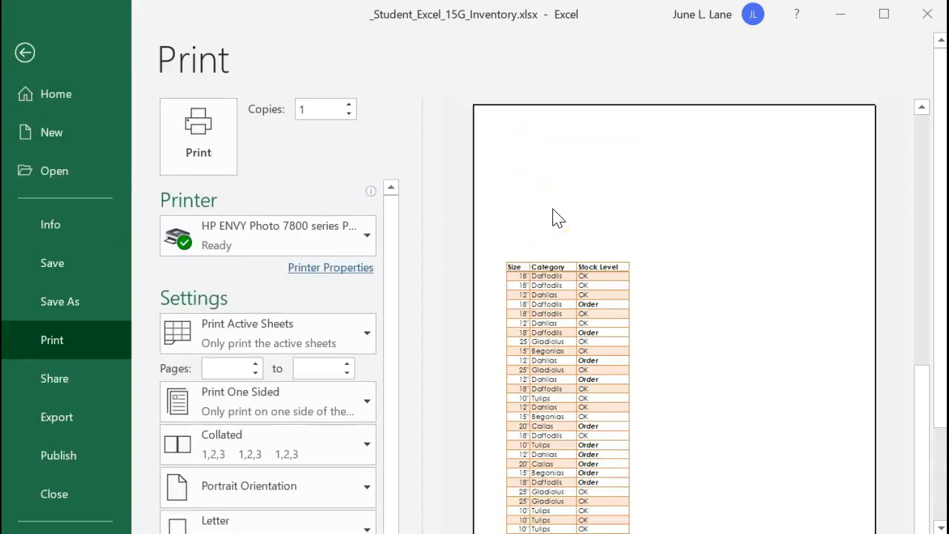
pyautogui.scroll(-2, 558, 216)
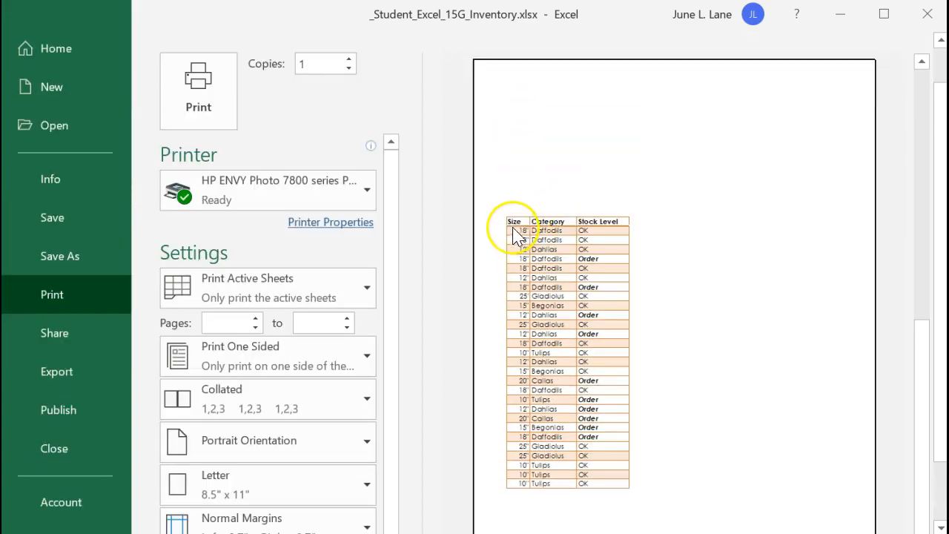
pyautogui.scroll(-3, 628, 266)
pyautogui.scroll(4, 628, 266)
pyautogui.scroll(-4, 627, 267)
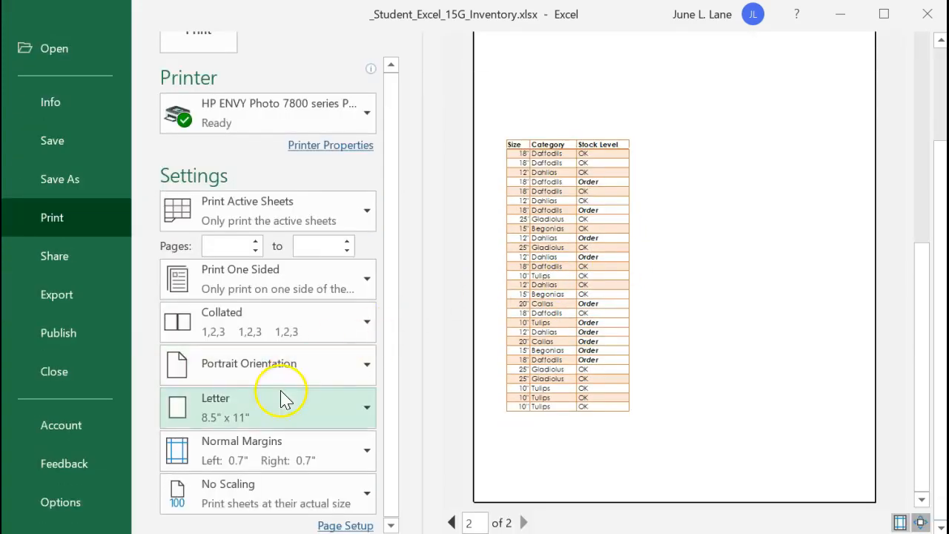
# Step: Try landscape orientation for the Bulbs printout, check both of its pages, and return to portrait orientation
pyautogui.click(263, 376)
pyautogui.click(248, 444)
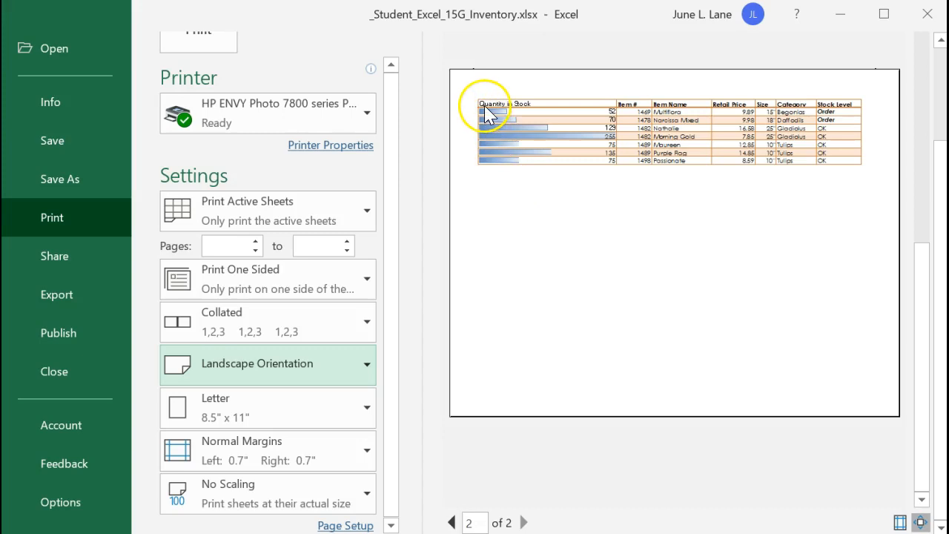
pyautogui.click(452, 523)
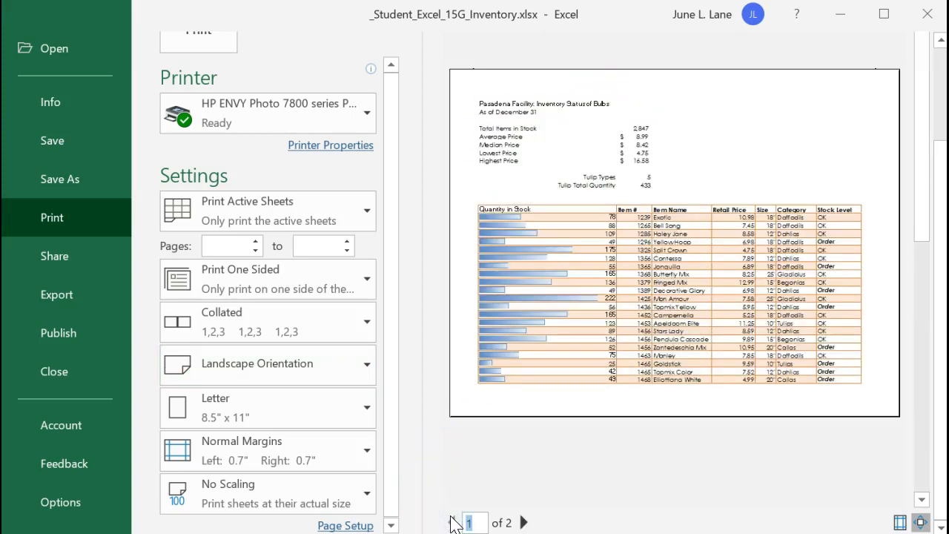
pyautogui.click(525, 523)
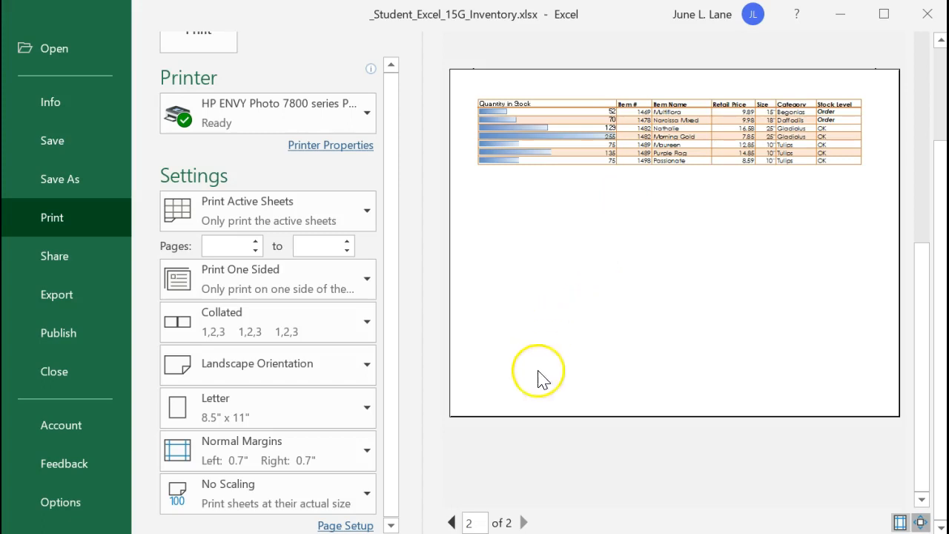
pyautogui.click(299, 378)
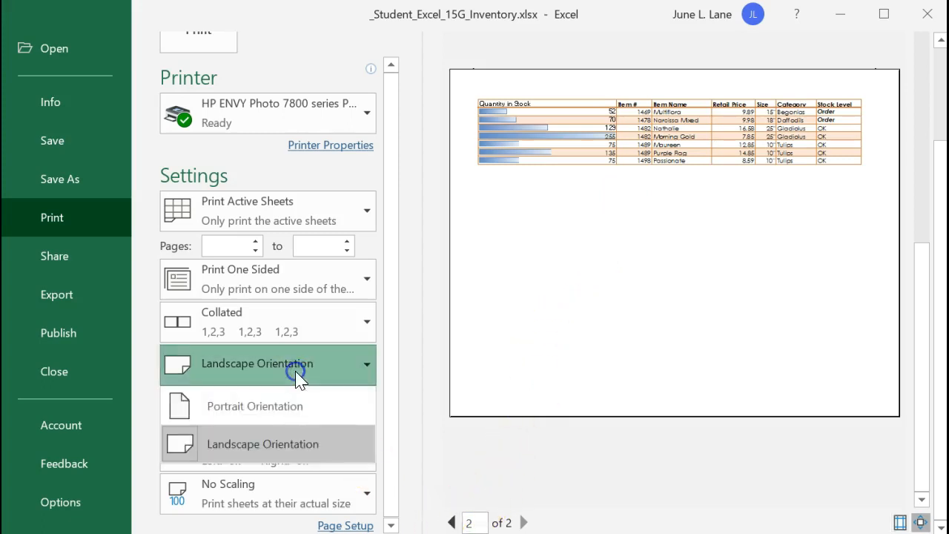
pyautogui.click(290, 412)
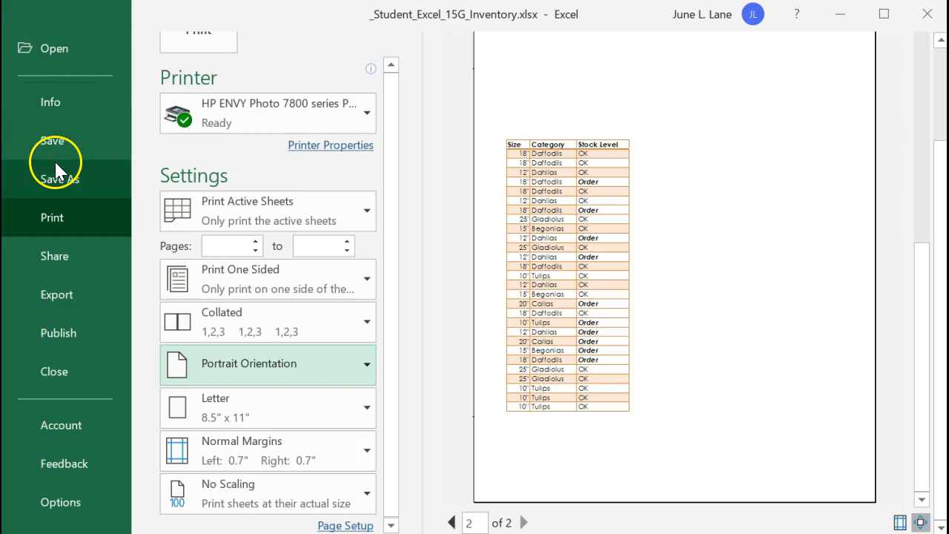
# Step: Review the first portrait page, close the print preview, and confirm the print title setting for row 14
pyautogui.click(923, 261)
pyautogui.moveTo(923, 261); pyautogui.dragTo(917, 64)
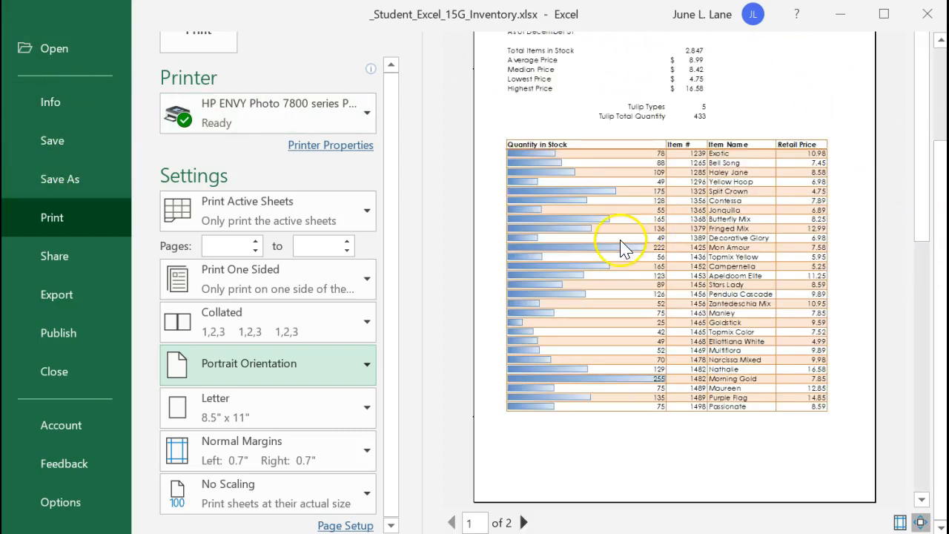
pyautogui.moveTo(932, 203); pyautogui.dragTo(915, 32)
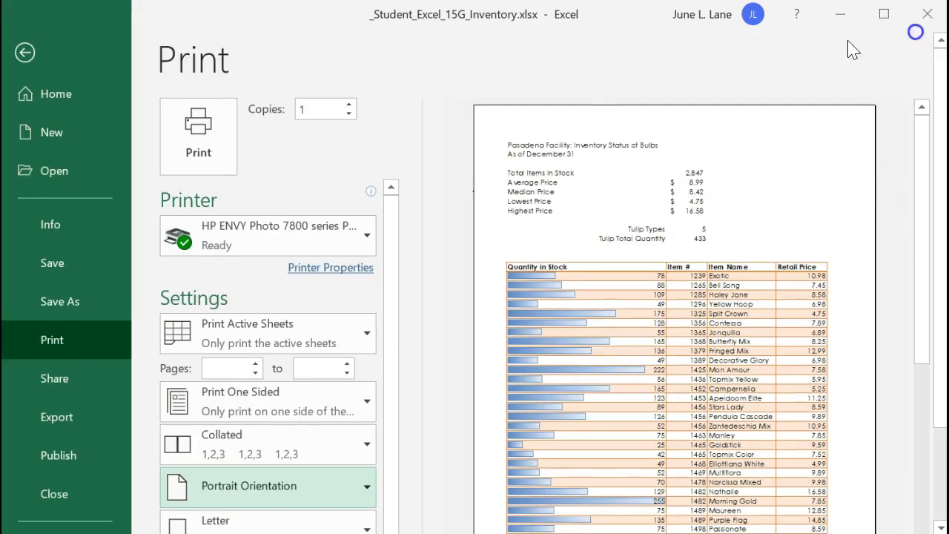
pyautogui.click(24, 54)
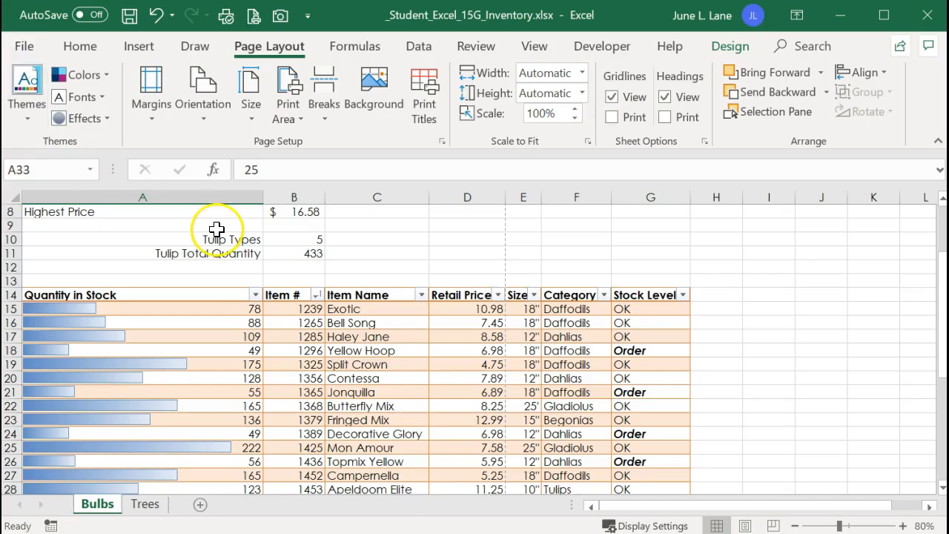
pyautogui.click(421, 111)
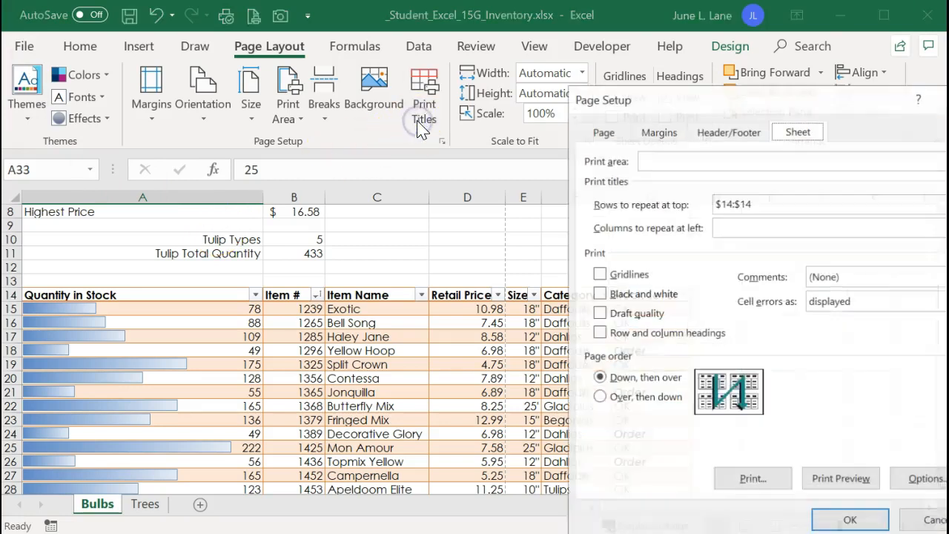
pyautogui.click(850, 520)
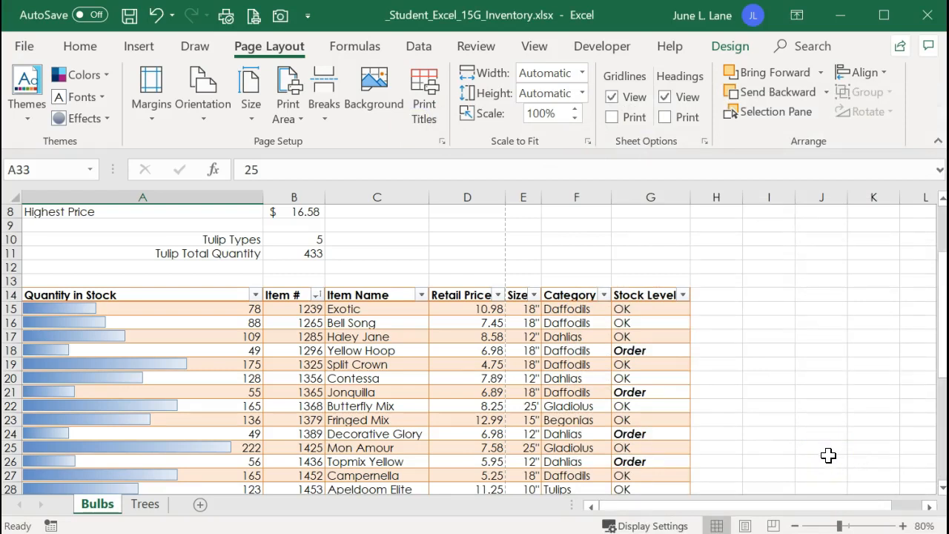
# Step: Format the Trees worksheet range A14:G42 as a table with headers, using the green banded, gridlined style from the Light group
pyautogui.click(144, 507)
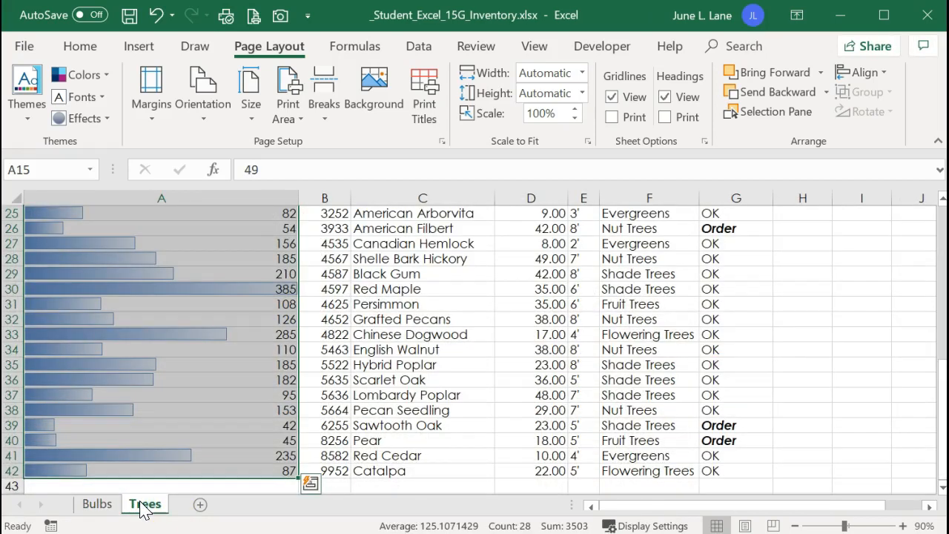
pyautogui.click(96, 505)
pyautogui.click(144, 505)
pyautogui.click(375, 380)
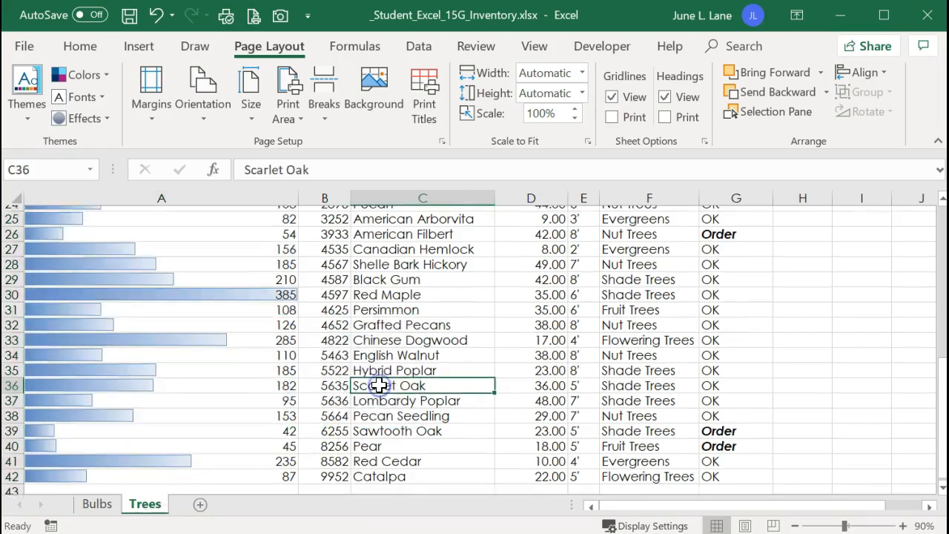
pyautogui.scroll(5, 379, 385)
pyautogui.scroll(2, 379, 384)
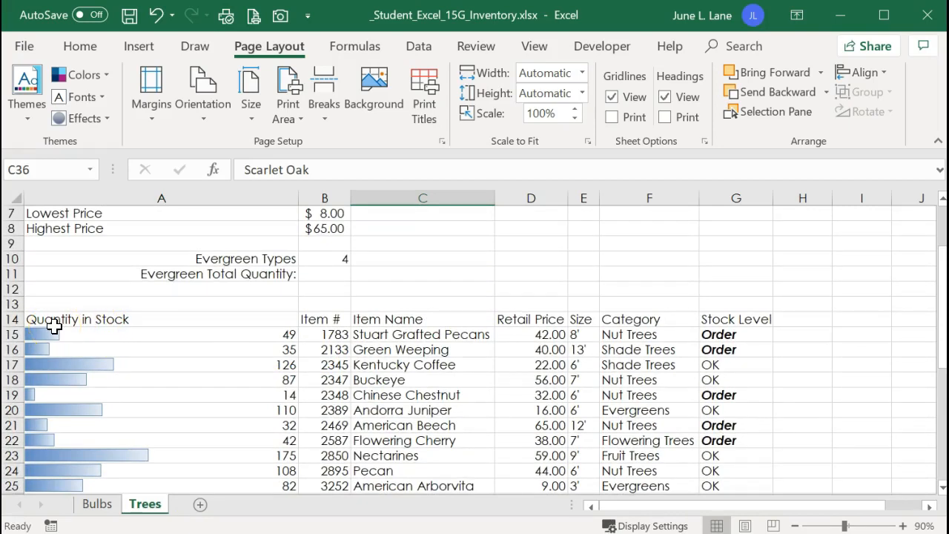
pyautogui.moveTo(52, 321); pyautogui.dragTo(724, 471)
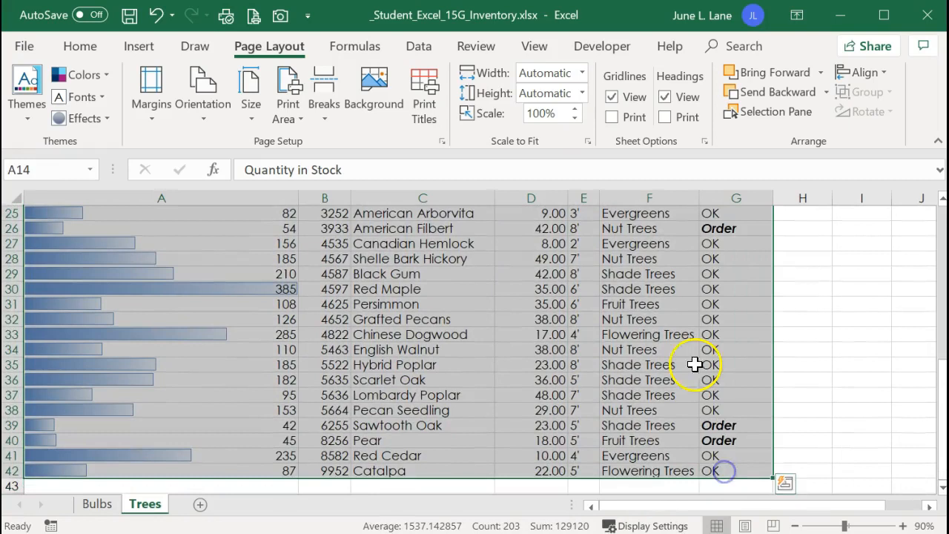
pyautogui.click(150, 46)
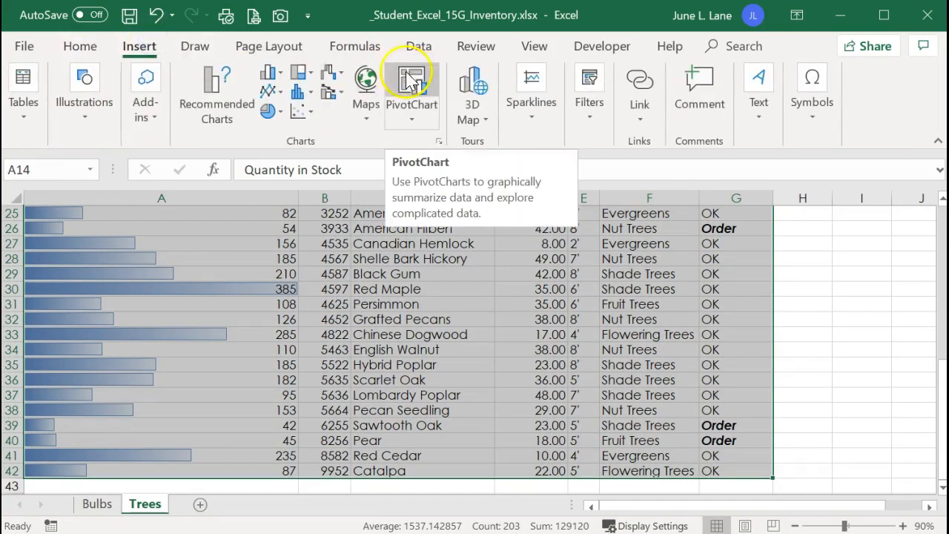
pyautogui.click(75, 47)
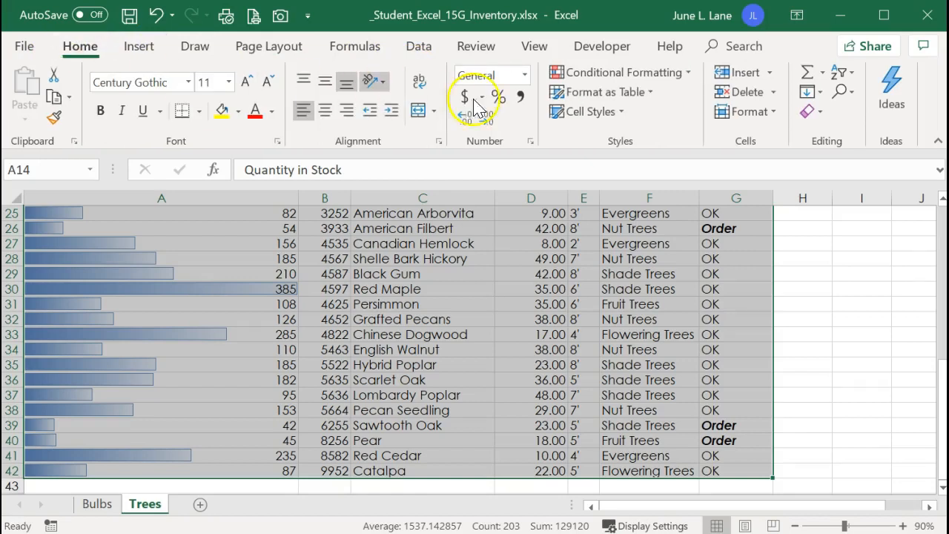
pyautogui.click(630, 92)
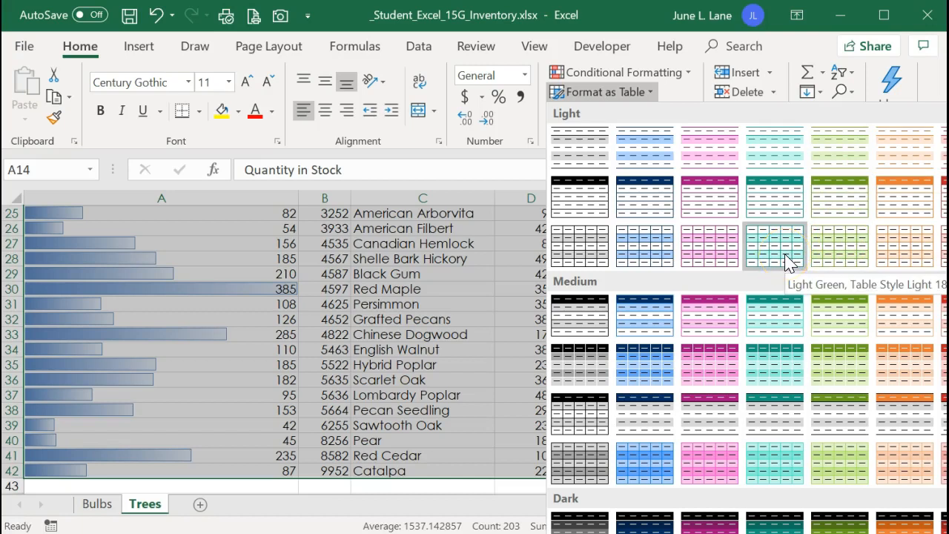
pyautogui.click(836, 252)
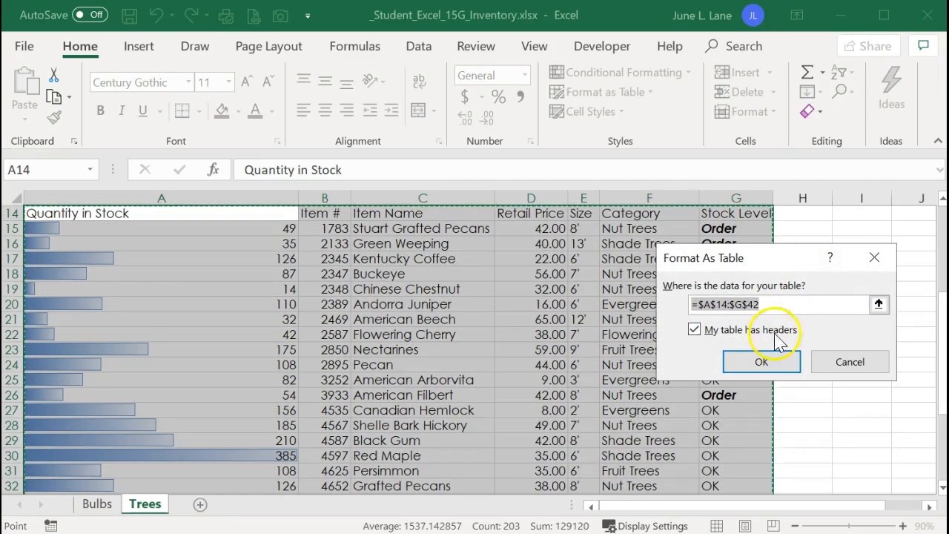
pyautogui.click(762, 361)
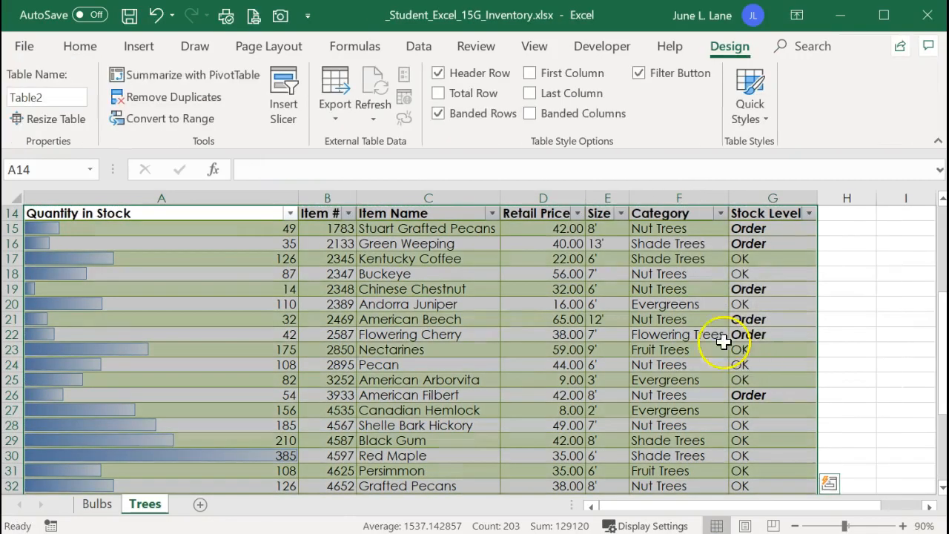
# Step: Look over the new Trees table and add a total row to it
pyautogui.scroll(-2, 599, 341)
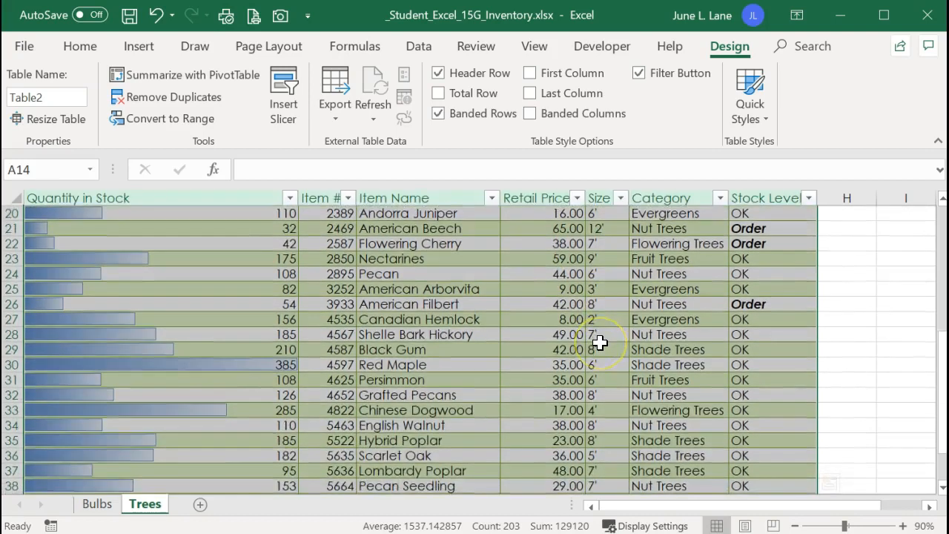
pyautogui.scroll(-3, 599, 341)
pyautogui.scroll(8, 599, 341)
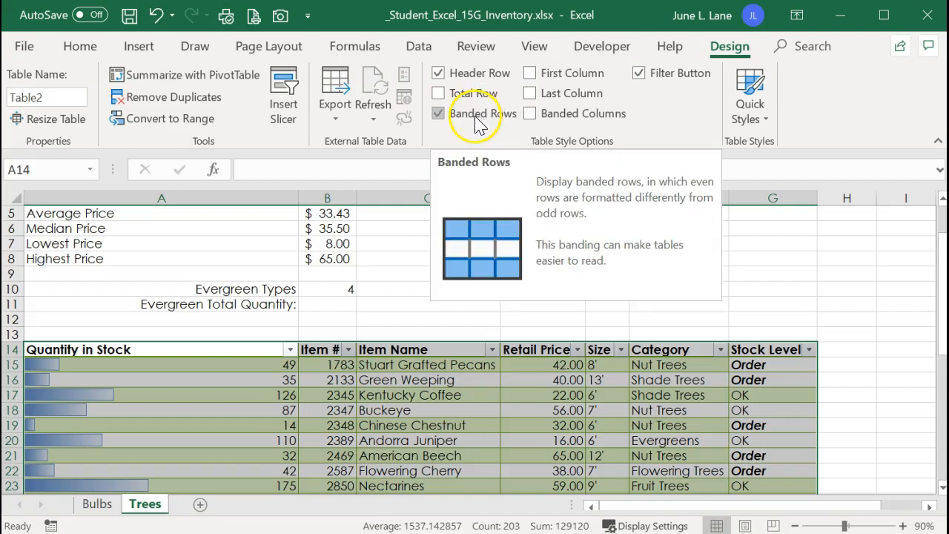
pyautogui.click(439, 93)
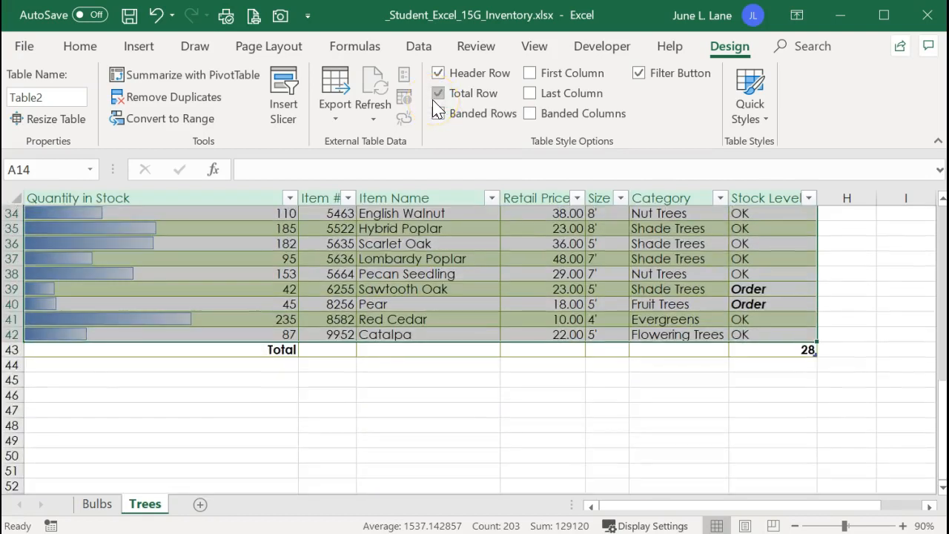
# Step: Filter the Category column of the Trees table to show only Evergreens
pyautogui.scroll(2, 611, 369)
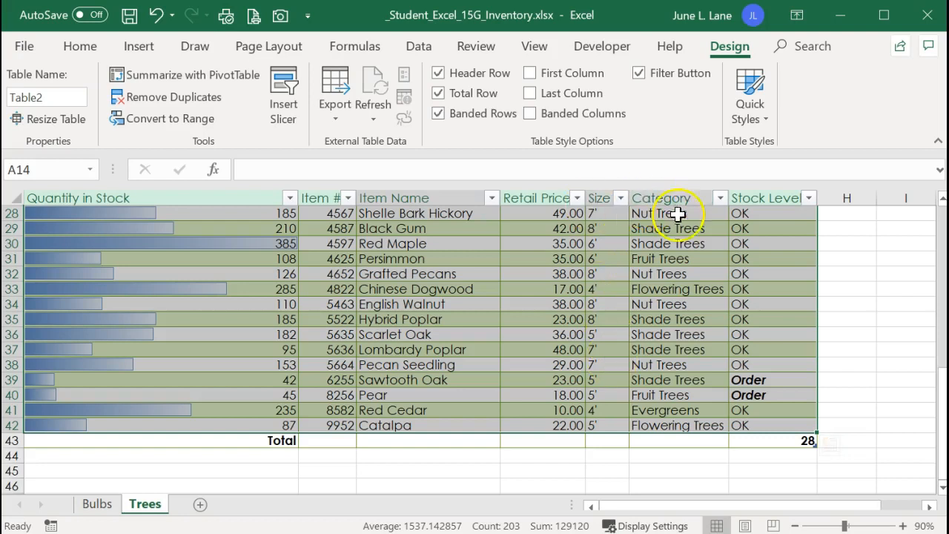
pyautogui.click(720, 198)
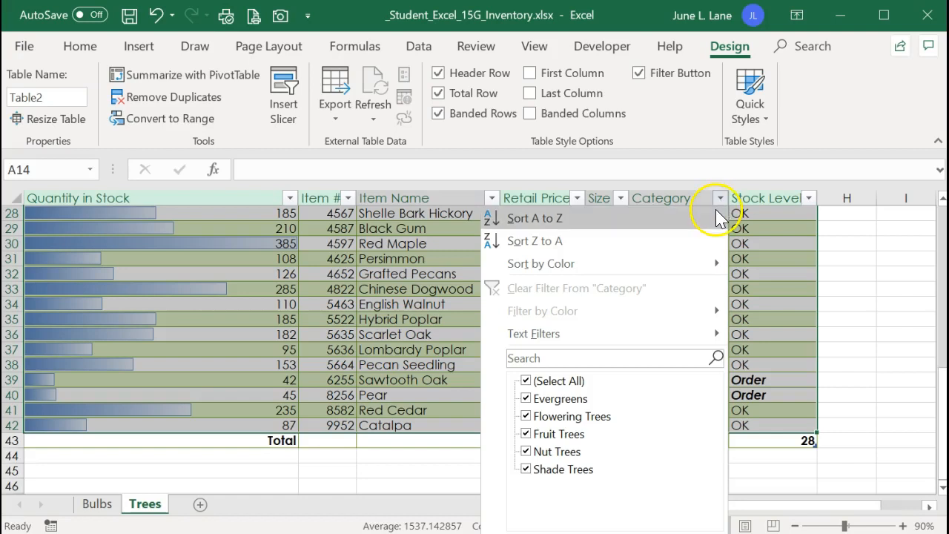
pyautogui.click(526, 381)
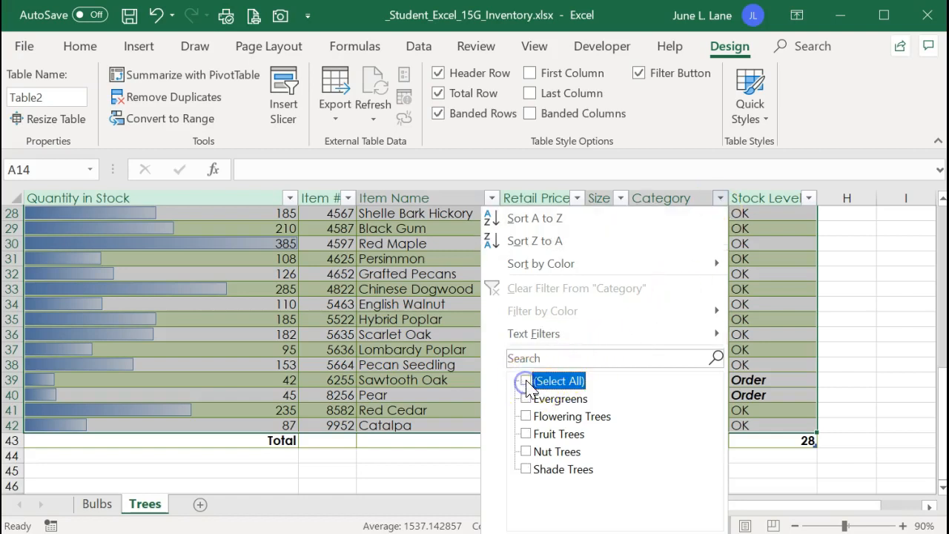
pyautogui.click(526, 399)
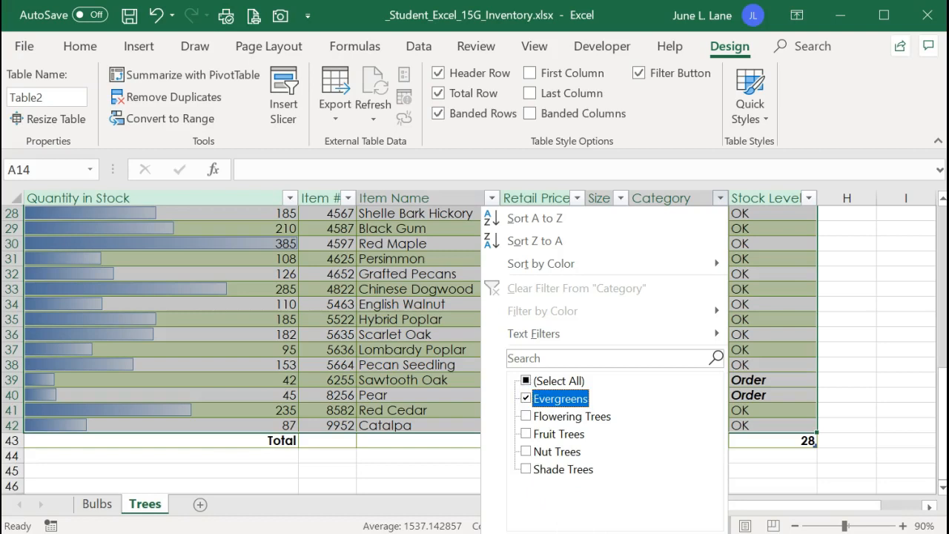
pyautogui.click(586, 519)
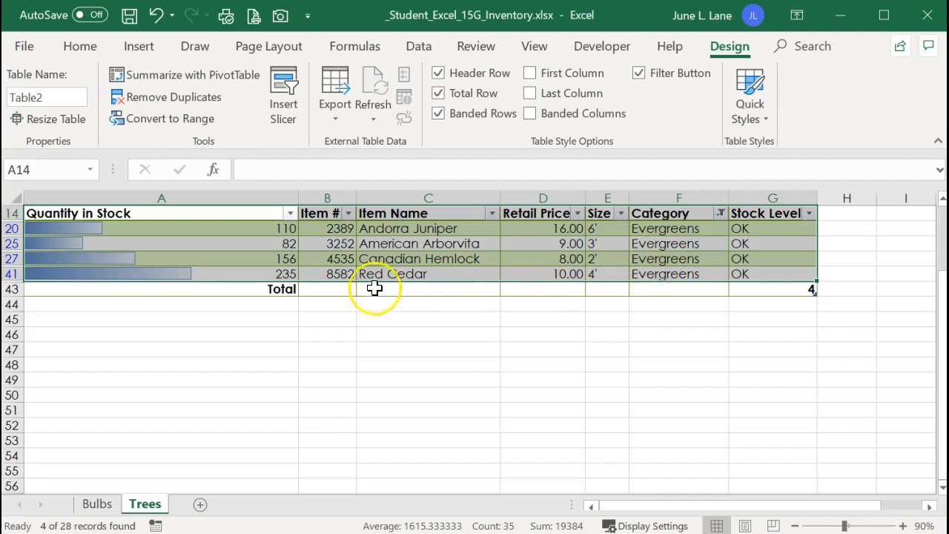
# Step: Set the total row cell under Quantity in Stock (A43) to the Sum function
pyautogui.click(282, 289)
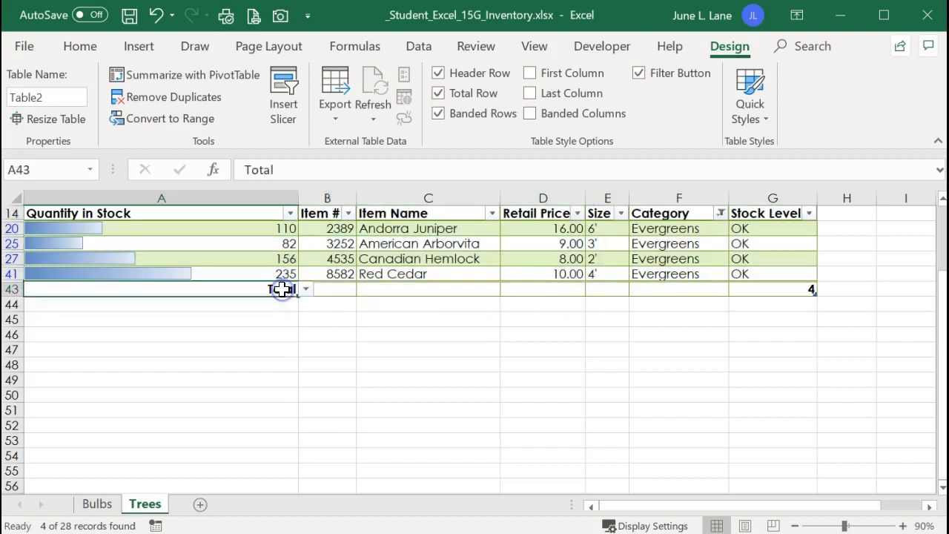
pyautogui.click(306, 289)
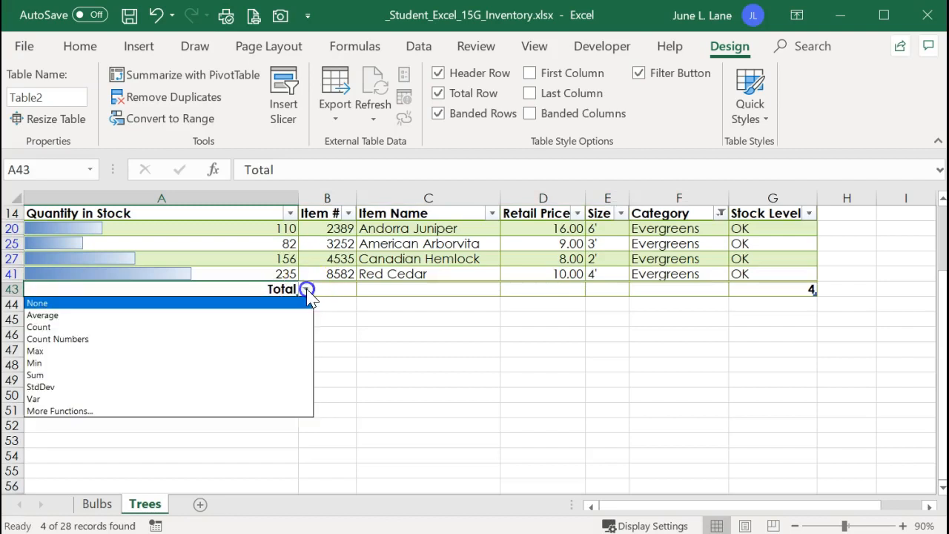
pyautogui.click(269, 375)
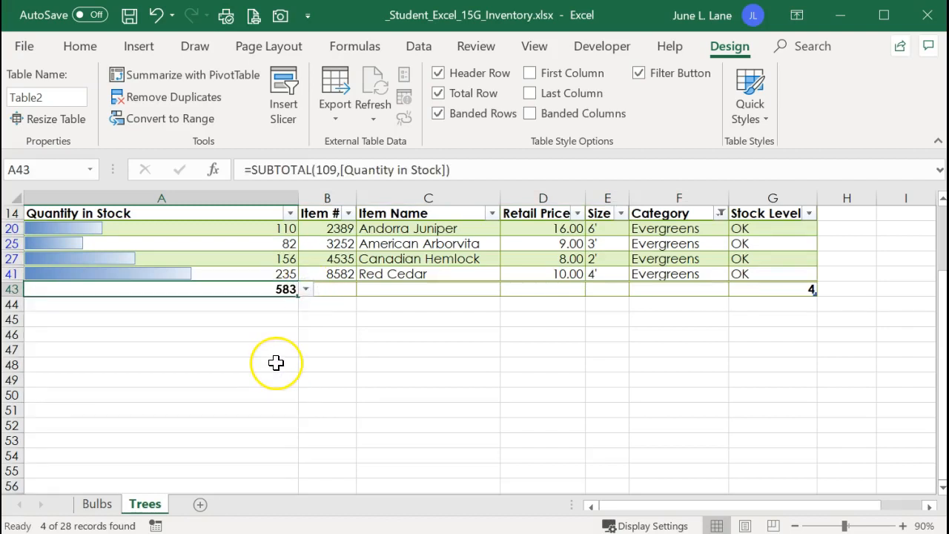
# Step: Enter 583 in cell B11 as the Evergreen Total Quantity
pyautogui.scroll(3, 274, 362)
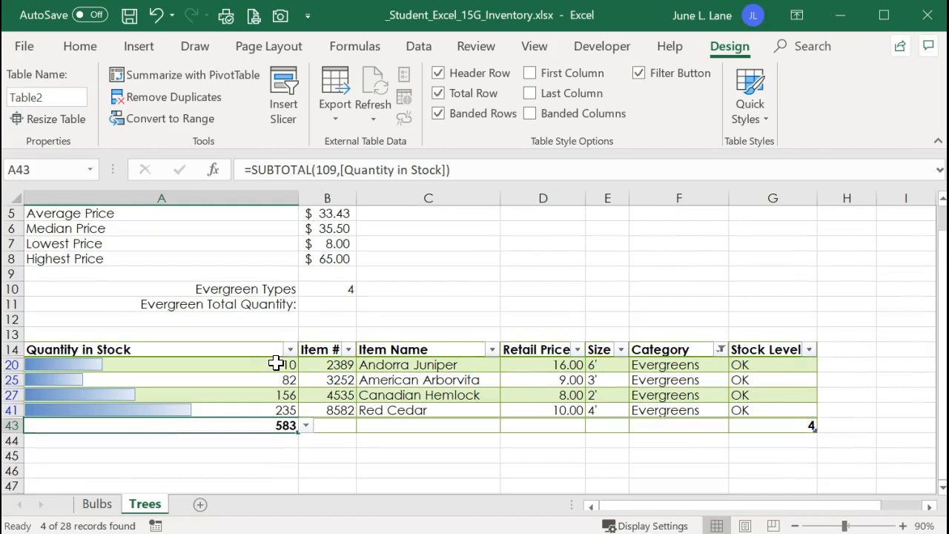
pyautogui.click(328, 305)
pyautogui.write('583')
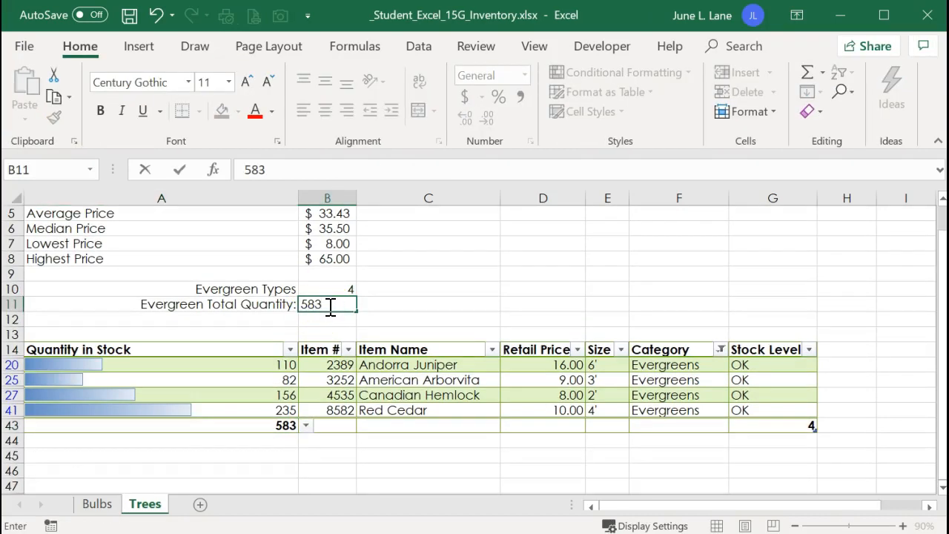
pyautogui.press('Return')
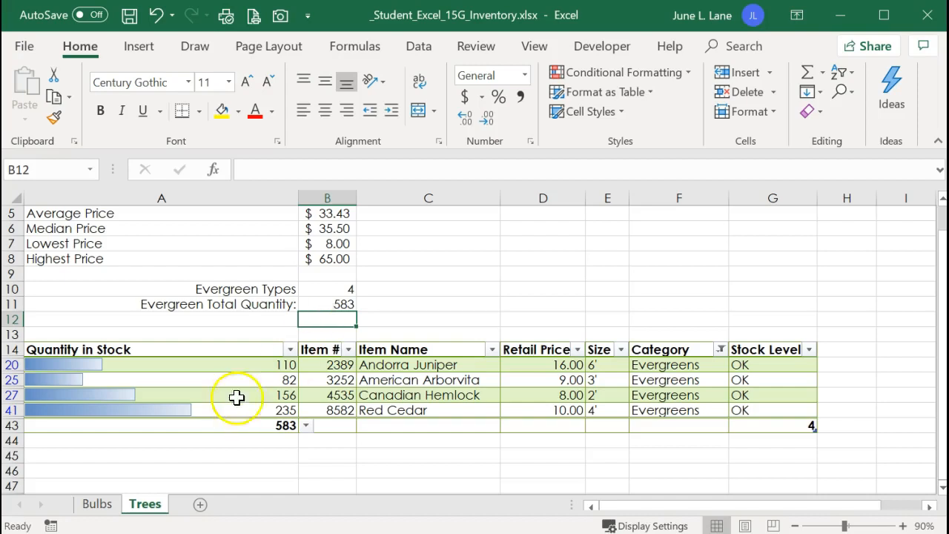
# Step: Clear the Category filter and sort the Trees table by Item # from smallest to largest
pyautogui.click(721, 350)
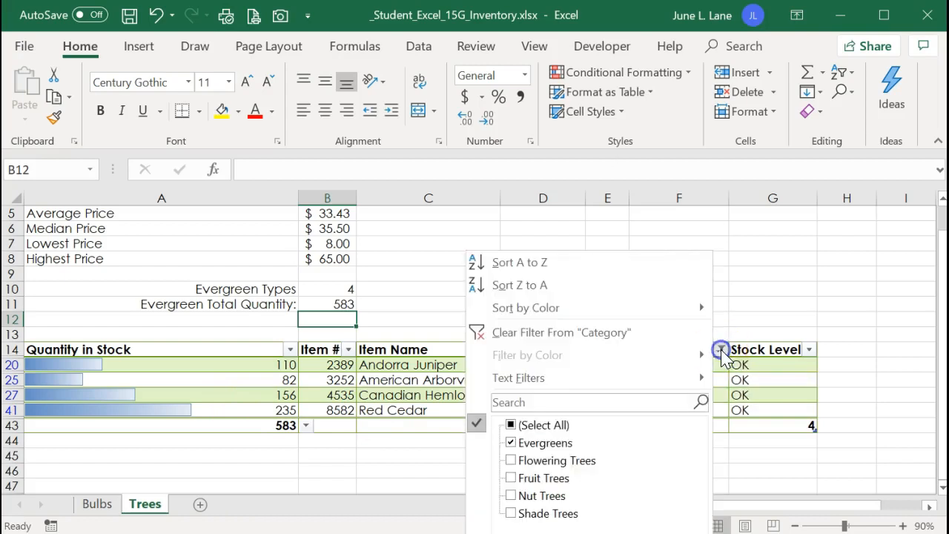
pyautogui.click(607, 341)
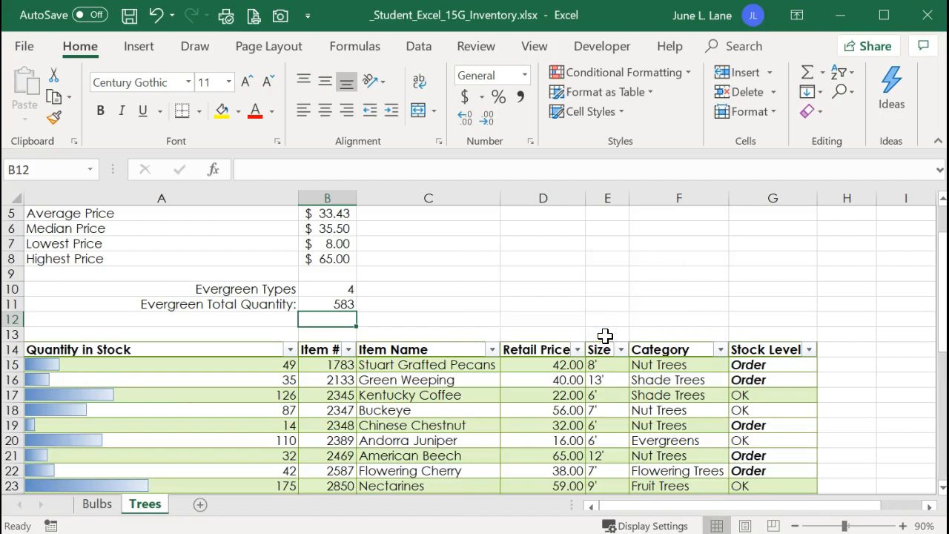
pyautogui.click(347, 349)
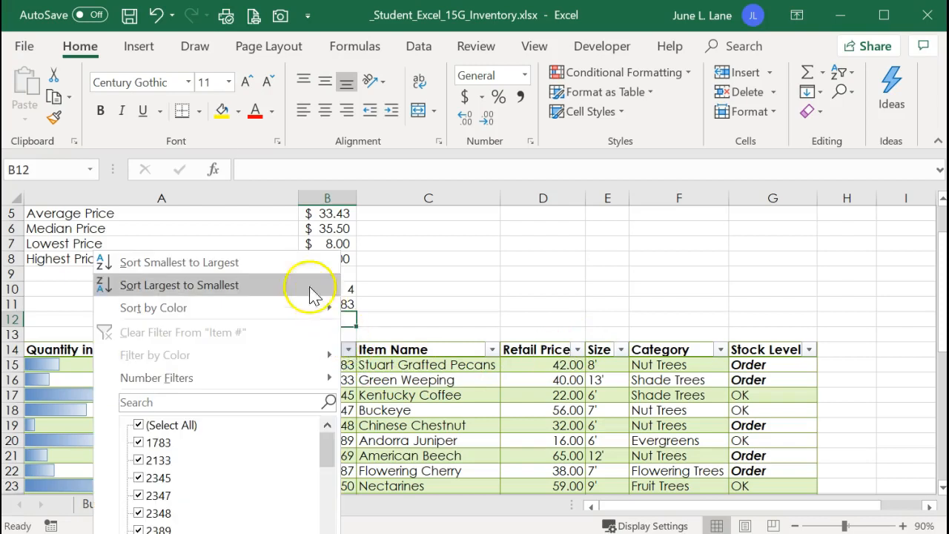
pyautogui.click(290, 262)
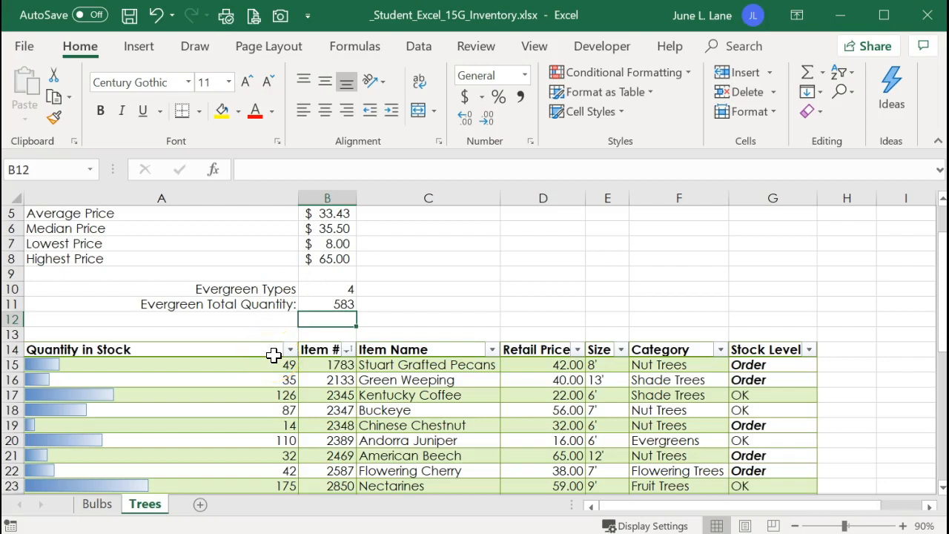
# Step: Remove the total row from the Trees table
pyautogui.click(509, 406)
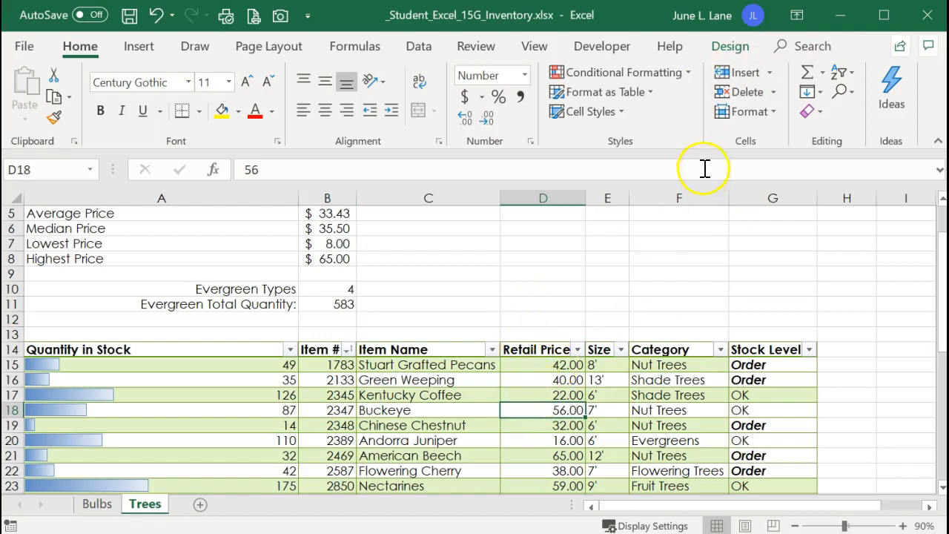
pyautogui.click(730, 46)
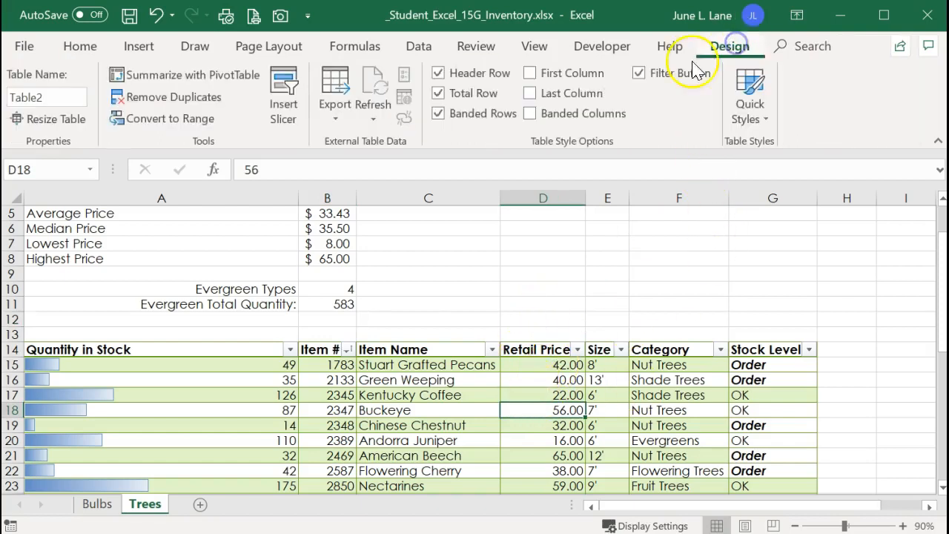
pyautogui.click(458, 94)
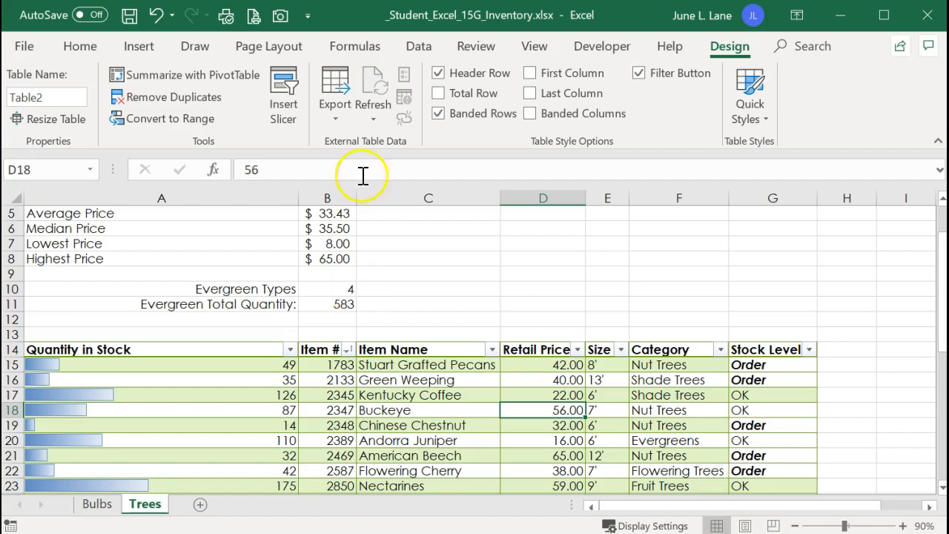
# Step: Set row 14 ($14:$14) of the Trees worksheet as the print title row that repeats at the top of every page
pyautogui.click(278, 49)
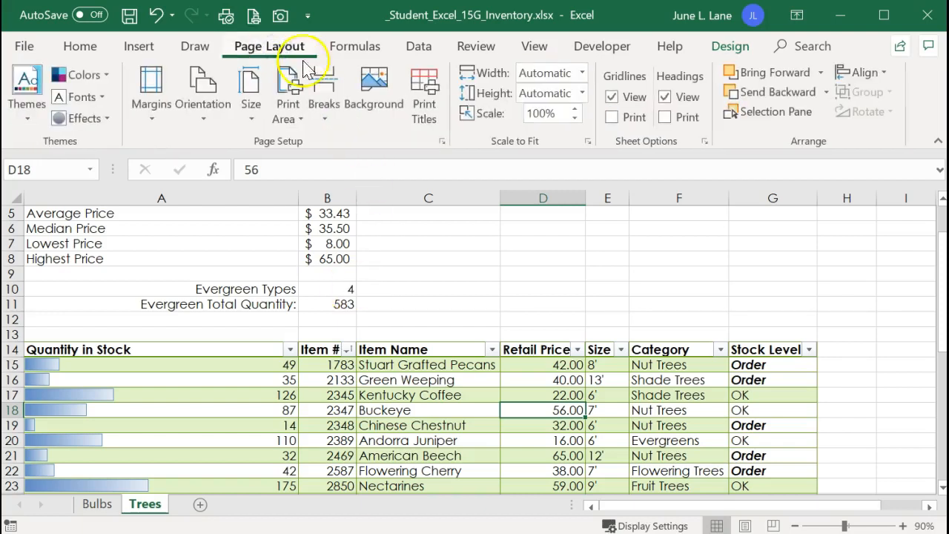
pyautogui.click(424, 105)
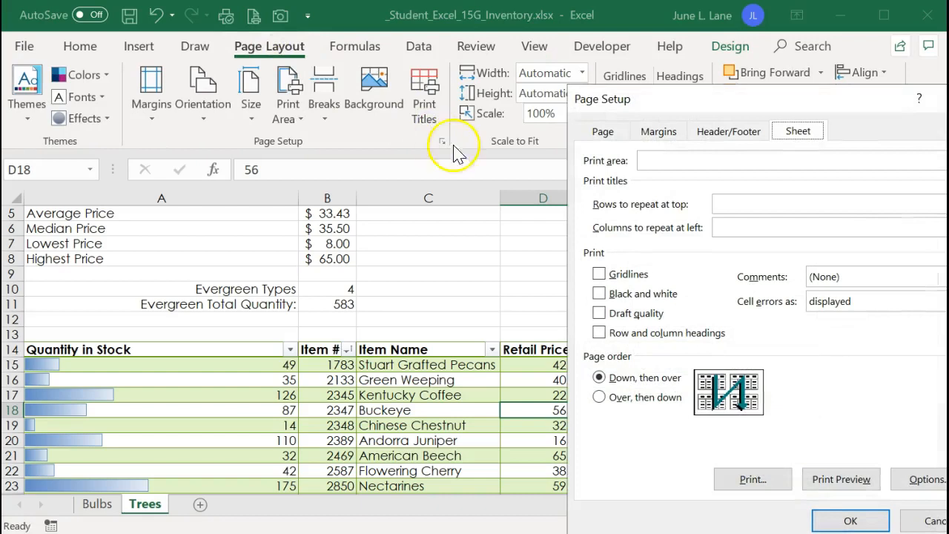
pyautogui.click(728, 205)
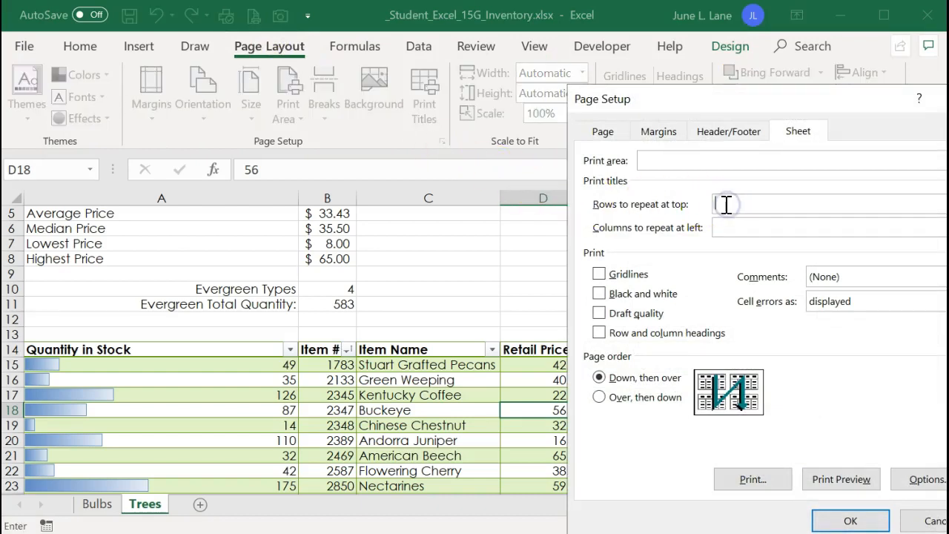
pyautogui.click(15, 349)
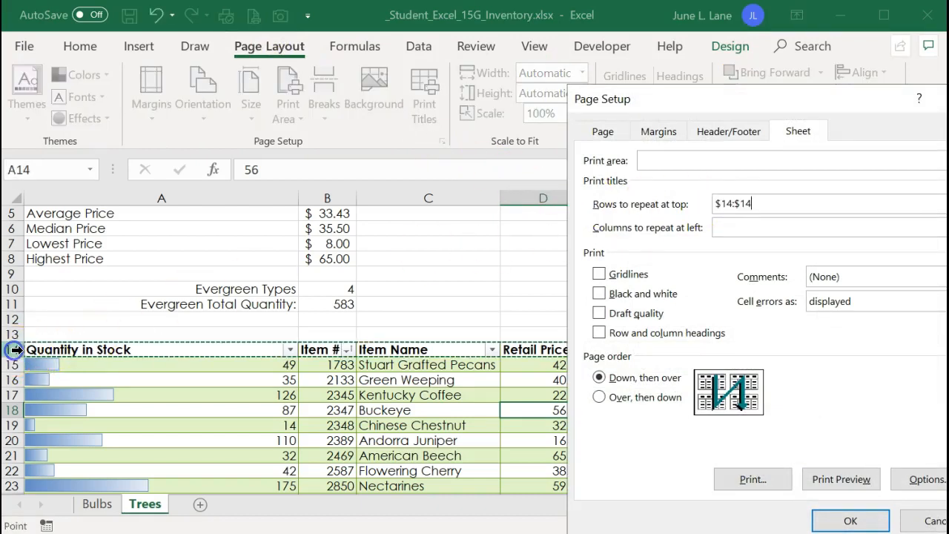
pyautogui.click(849, 521)
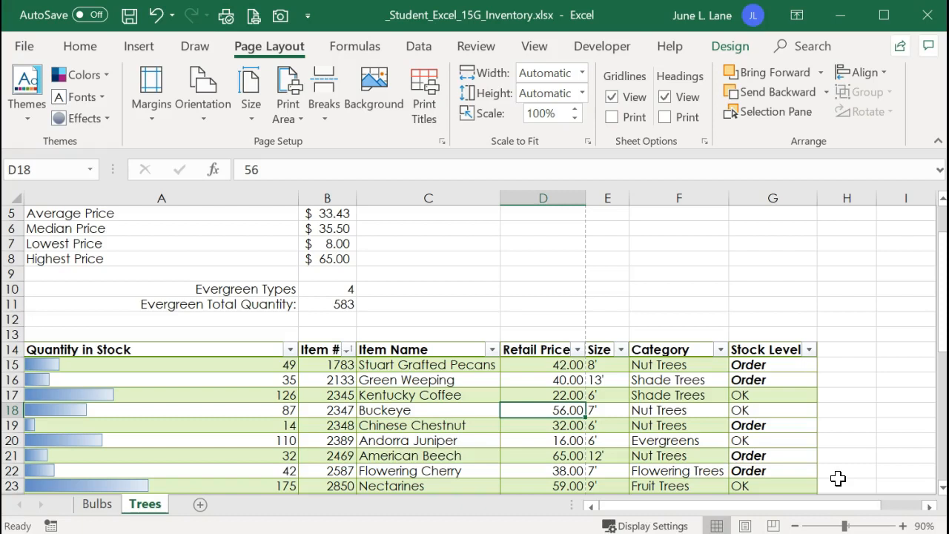
# Step: Group the Bulbs and Trees worksheets by selecting all sheets
pyautogui.scroll(2, 298, 373)
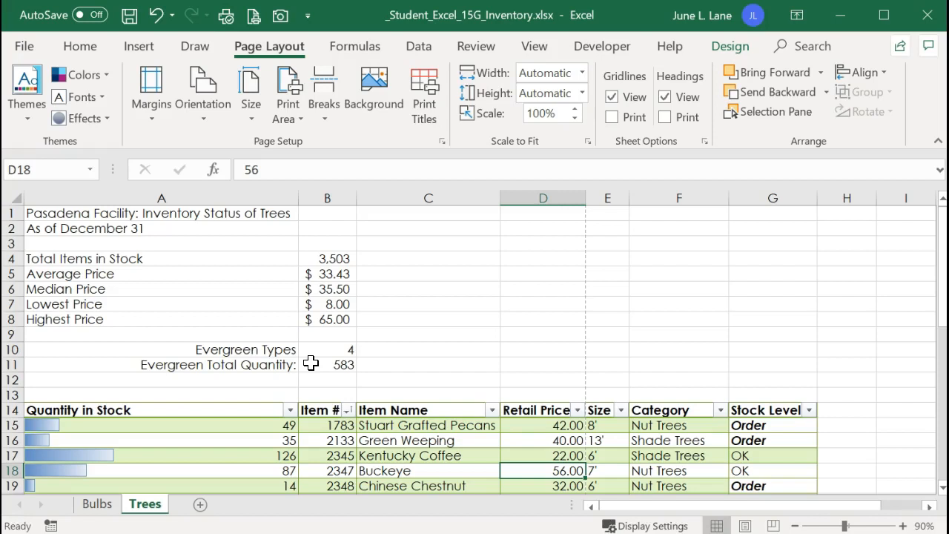
pyautogui.rightClick(145, 506)
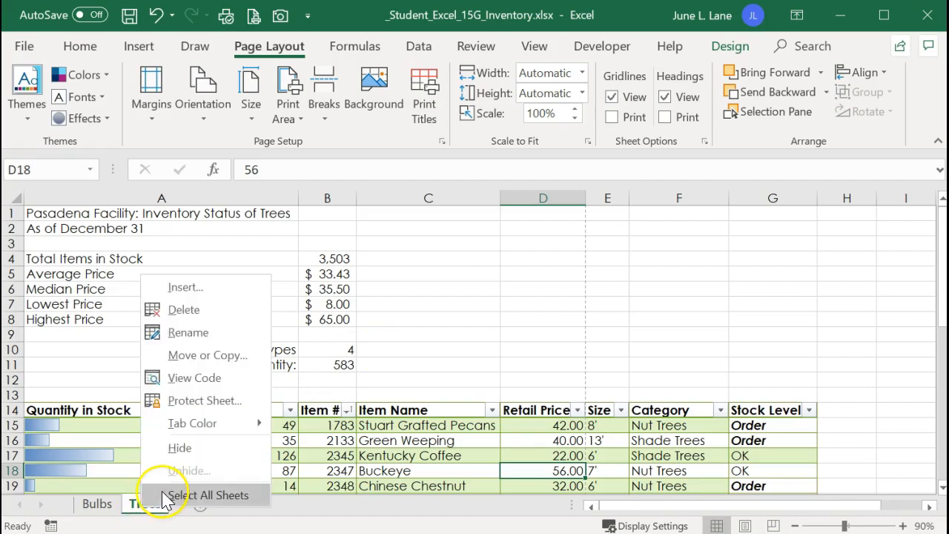
pyautogui.click(166, 494)
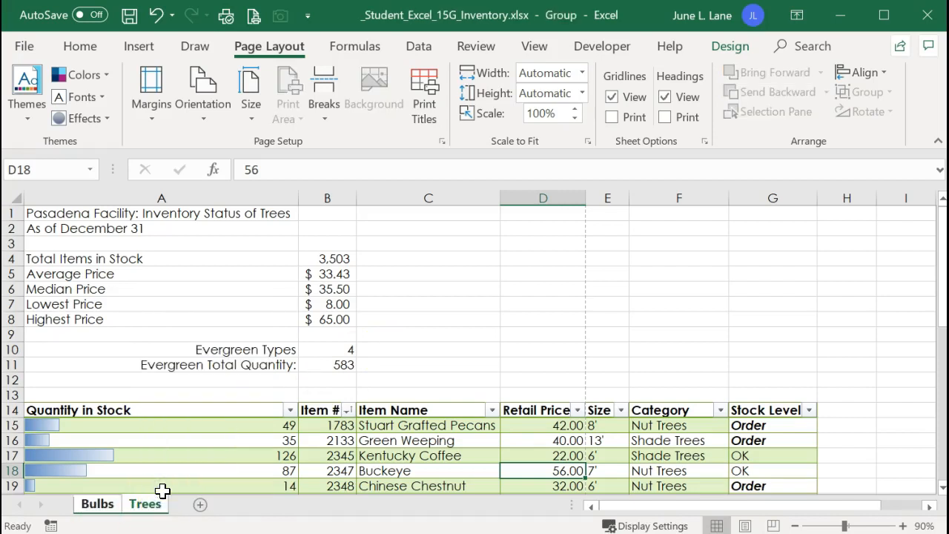
# Step: Merge and center the worksheet title across A1:G1 and apply the Title cell style
pyautogui.click(80, 46)
pyautogui.click(736, 114)
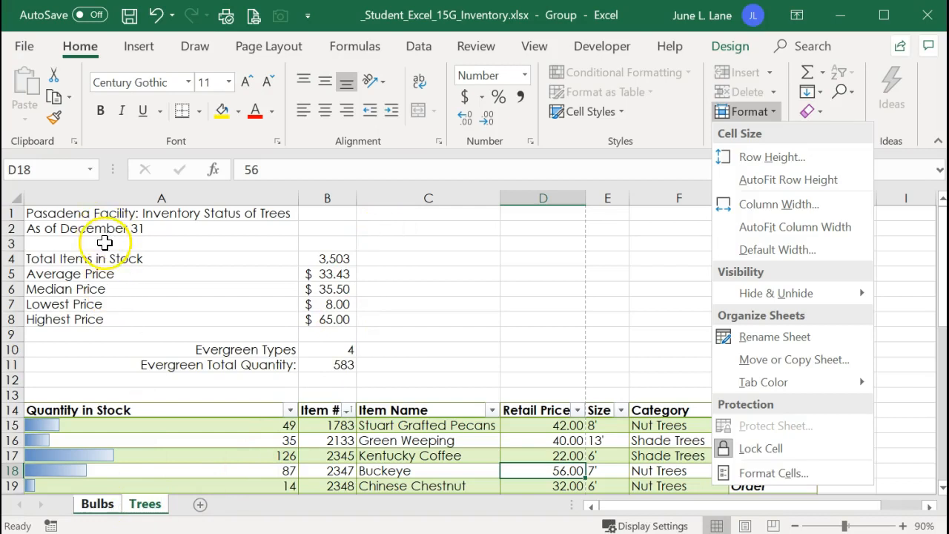
pyautogui.click(104, 215)
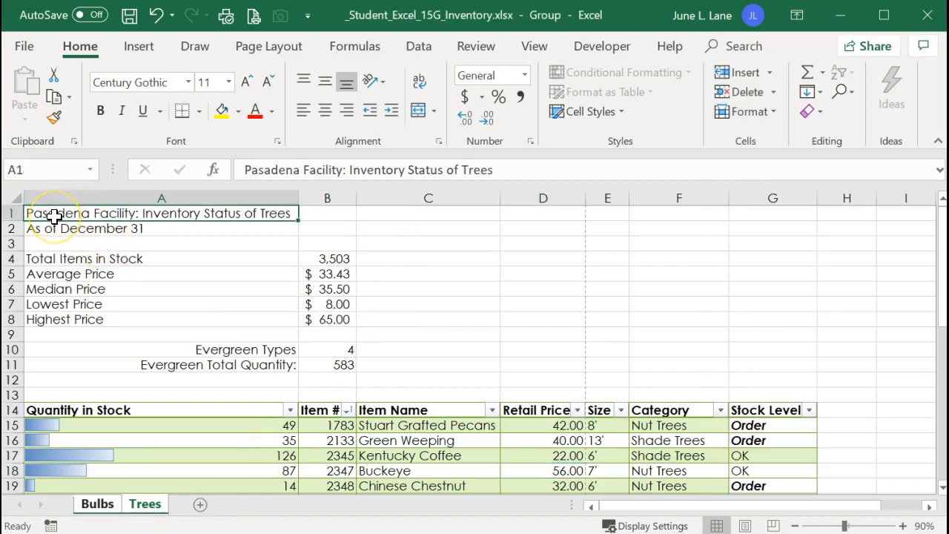
pyautogui.moveTo(55, 214)
pyautogui.mouseDown()
pyautogui.moveTo(663, 227)
pyautogui.moveTo(760, 214)
pyautogui.mouseUp()
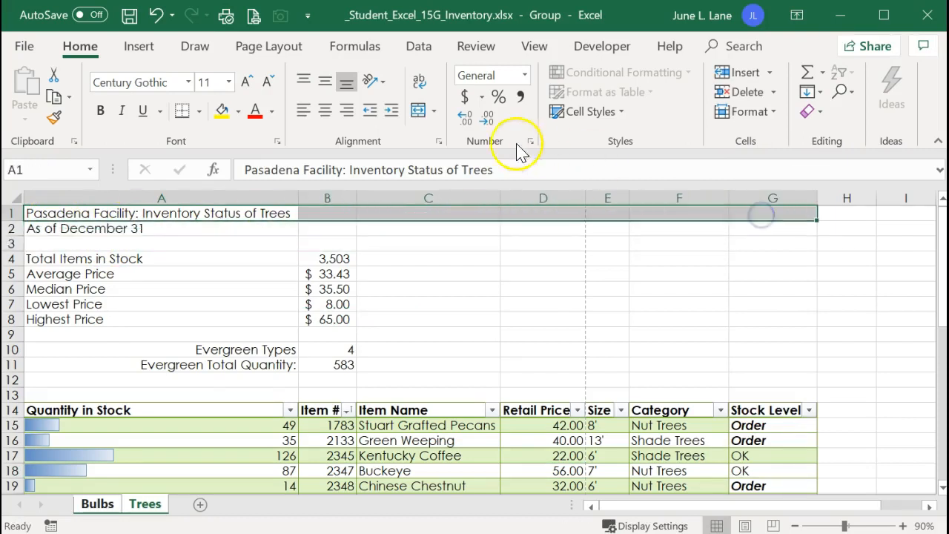
pyautogui.click(419, 111)
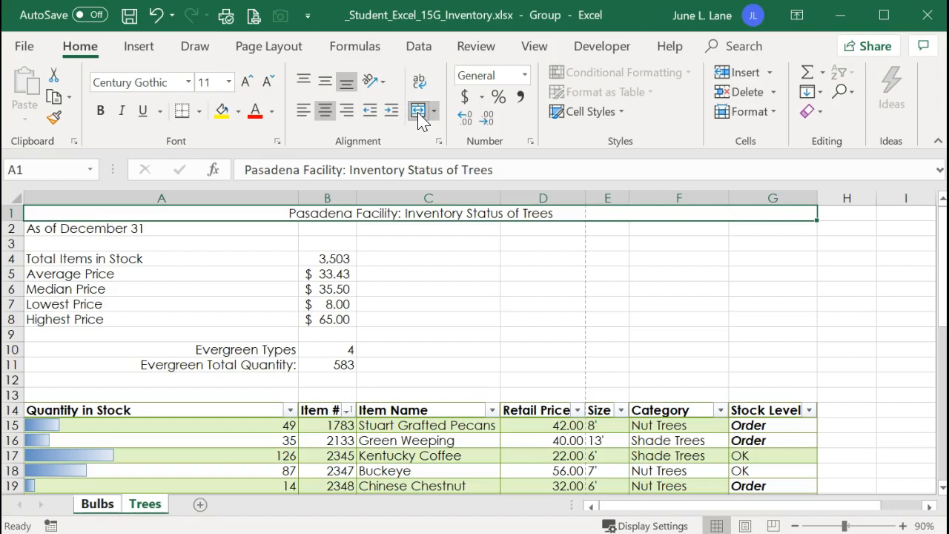
pyautogui.click(585, 111)
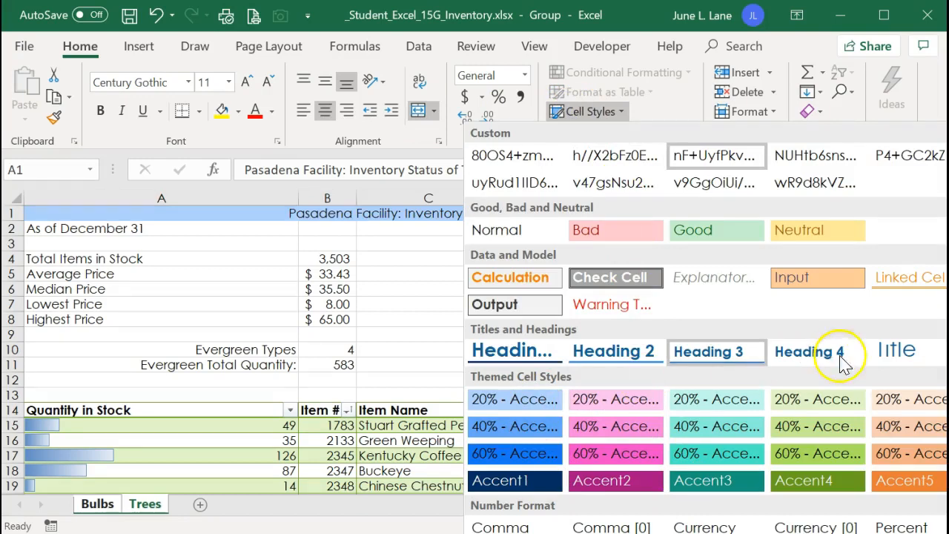
pyautogui.click(901, 349)
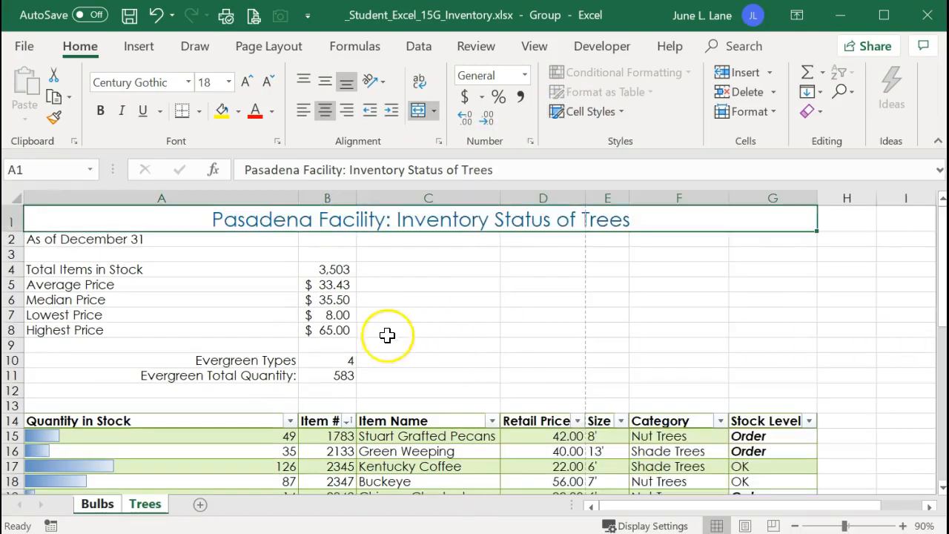
# Step: Merge and center the "As of December 31" subtitle across A2:G2 and apply the Heading 1 cell style
pyautogui.click(44, 238)
pyautogui.moveTo(296, 244); pyautogui.dragTo(762, 244)
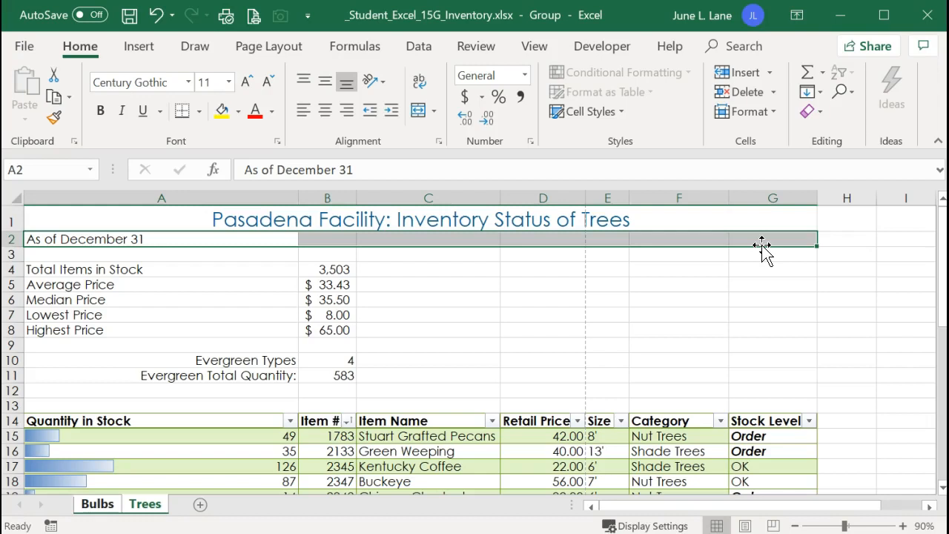
pyautogui.click(417, 111)
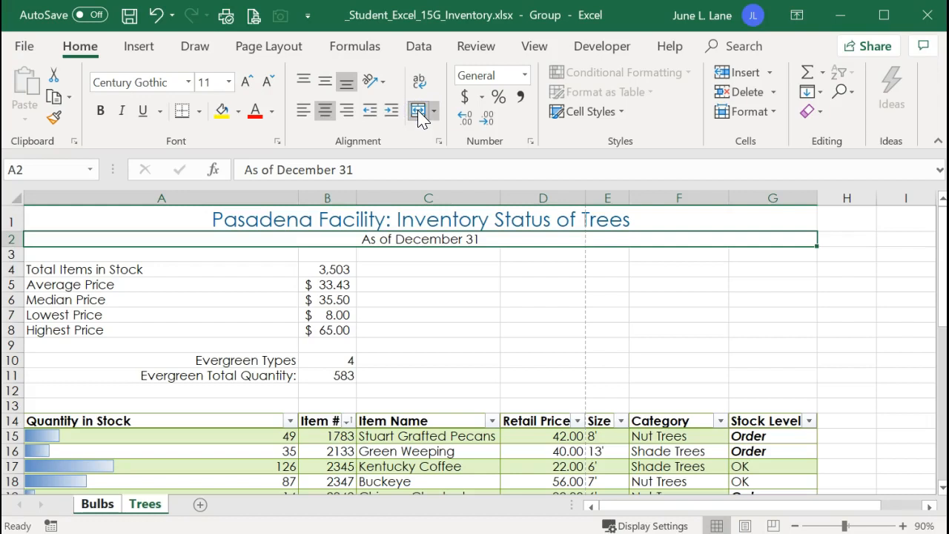
pyautogui.click(620, 113)
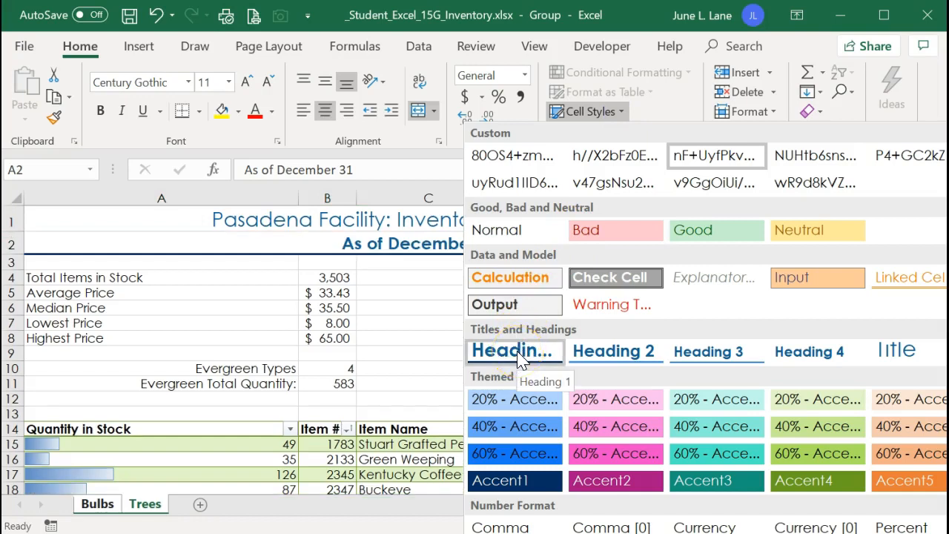
pyautogui.click(519, 354)
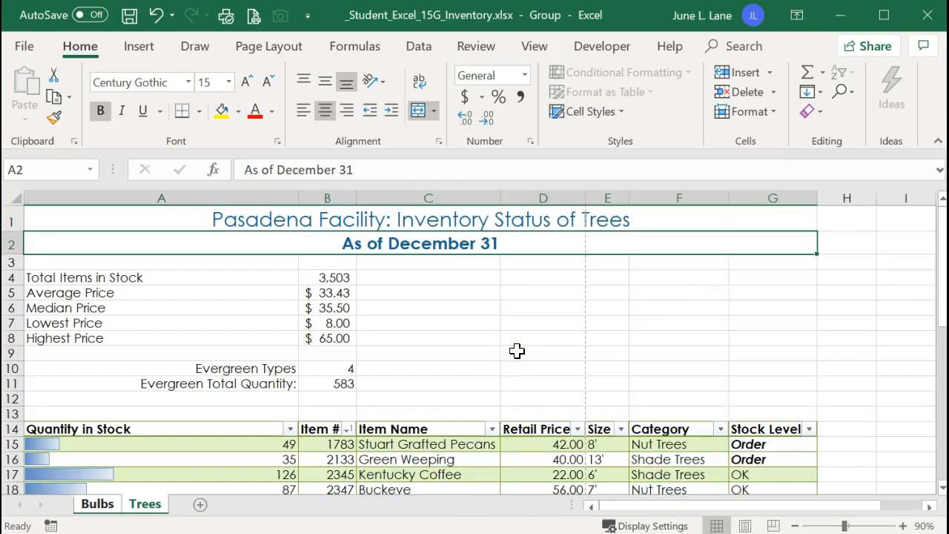
# Step: AutoFit the width of column A on the grouped worksheets
pyautogui.doubleClick(297, 197)
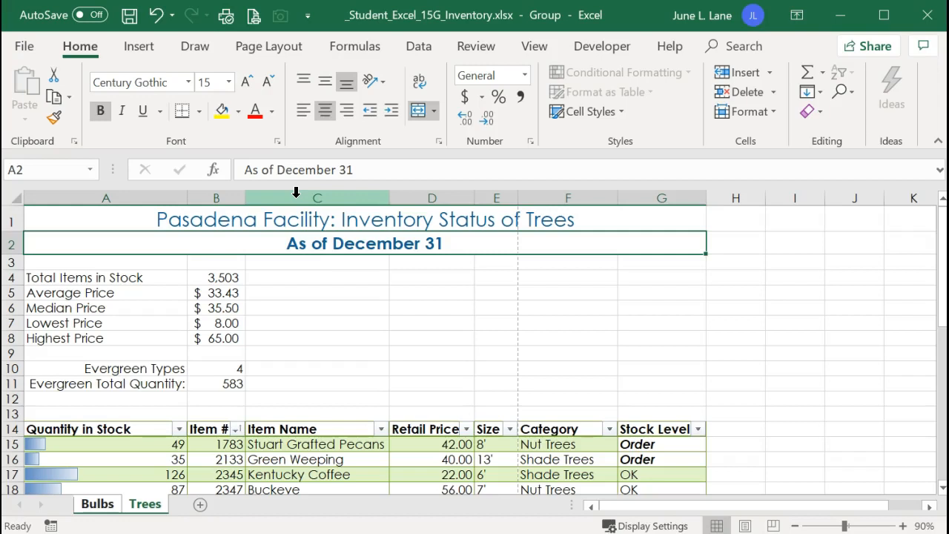
# Step: In the page setup of the grouped sheets, choose Landscape orientation and center the content horizontally on the page
pyautogui.click(275, 46)
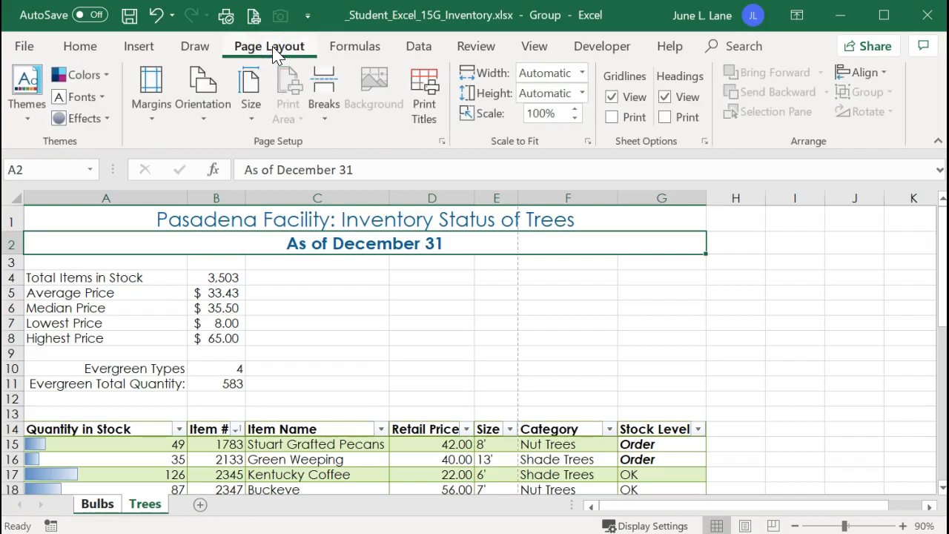
pyautogui.click(442, 142)
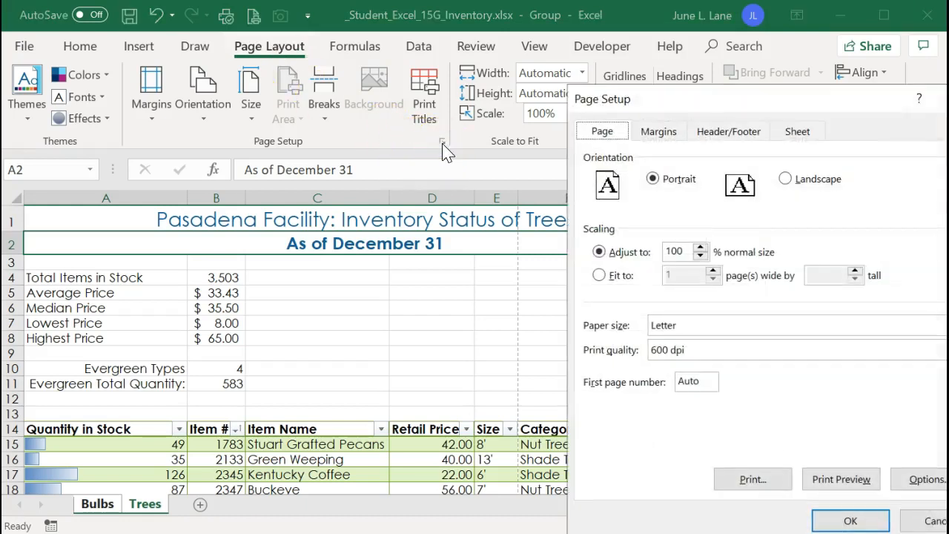
pyautogui.moveTo(675, 102); pyautogui.dragTo(572, 68)
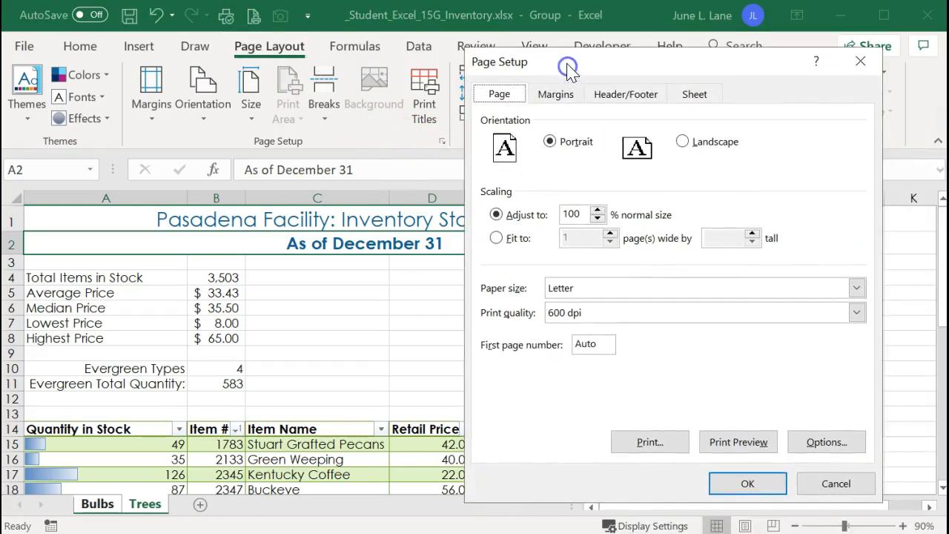
pyautogui.click(682, 144)
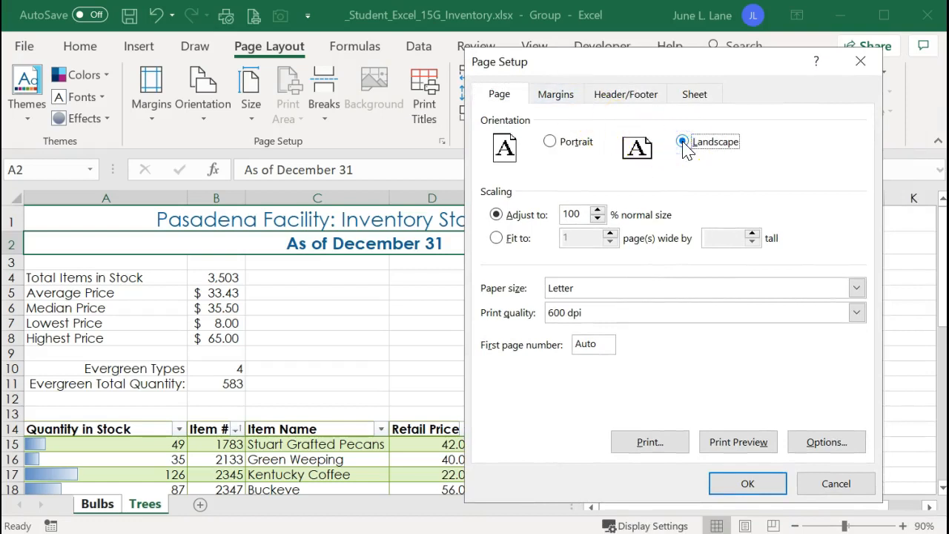
pyautogui.click(558, 101)
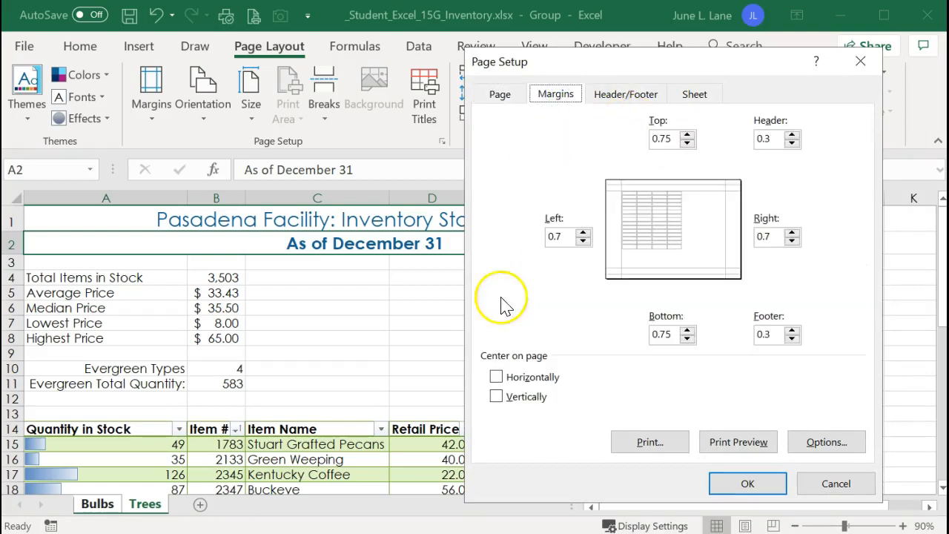
pyautogui.click(499, 377)
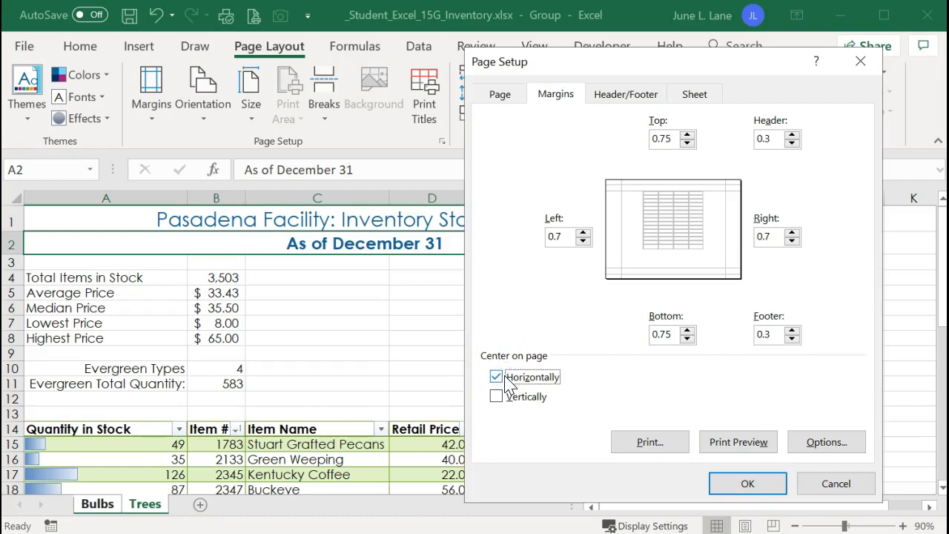
# Step: Add a custom footer with the file name (&[File]) in its left section and open the print preview
pyautogui.click(643, 93)
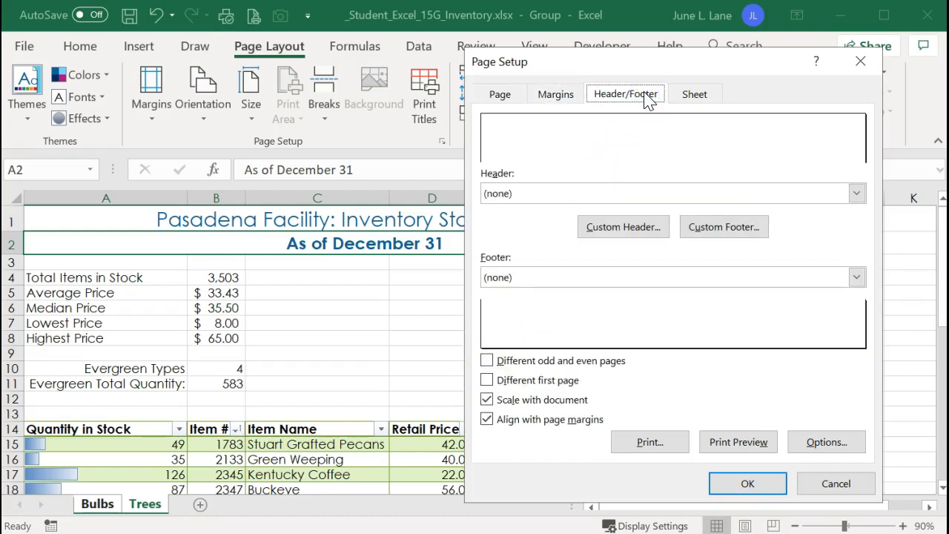
pyautogui.click(712, 227)
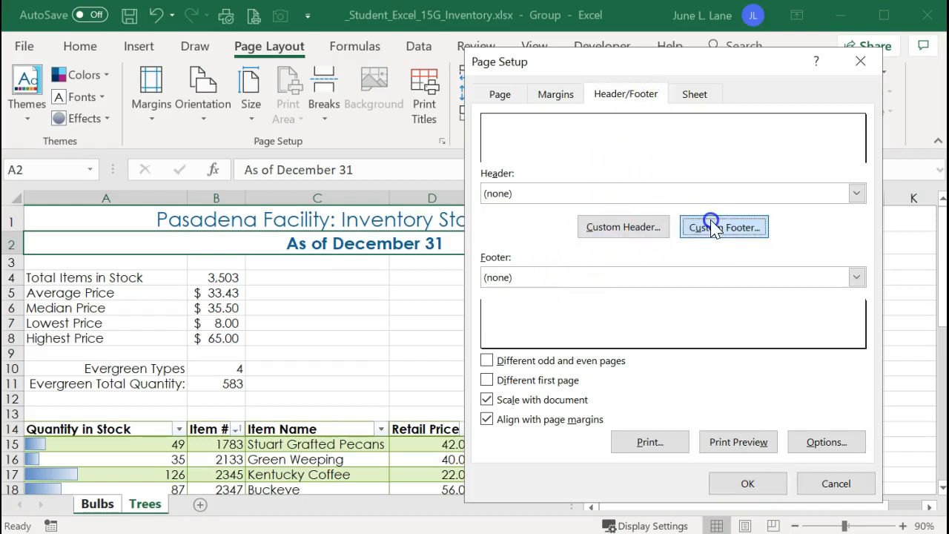
pyautogui.moveTo(608, 160); pyautogui.dragTo(398, 114)
pyautogui.click(585, 272)
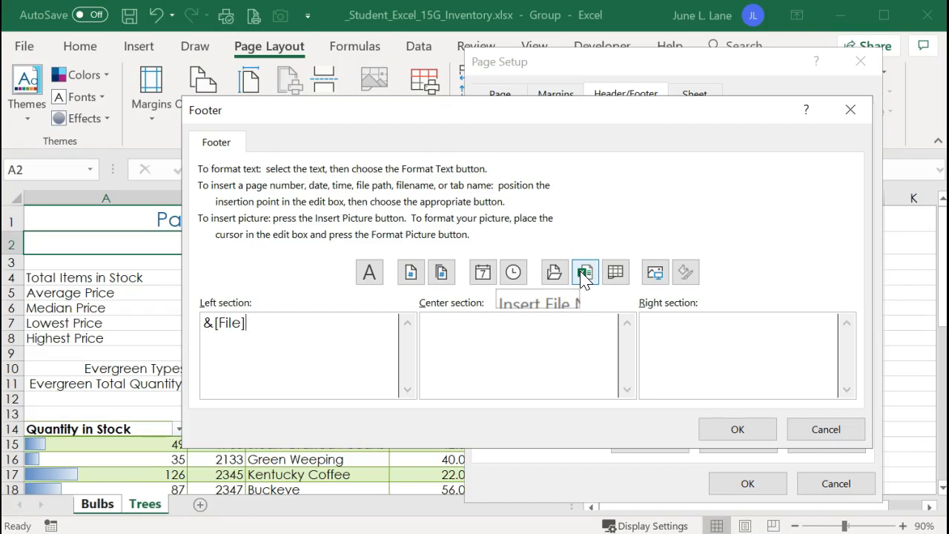
pyautogui.click(727, 330)
pyautogui.click(734, 428)
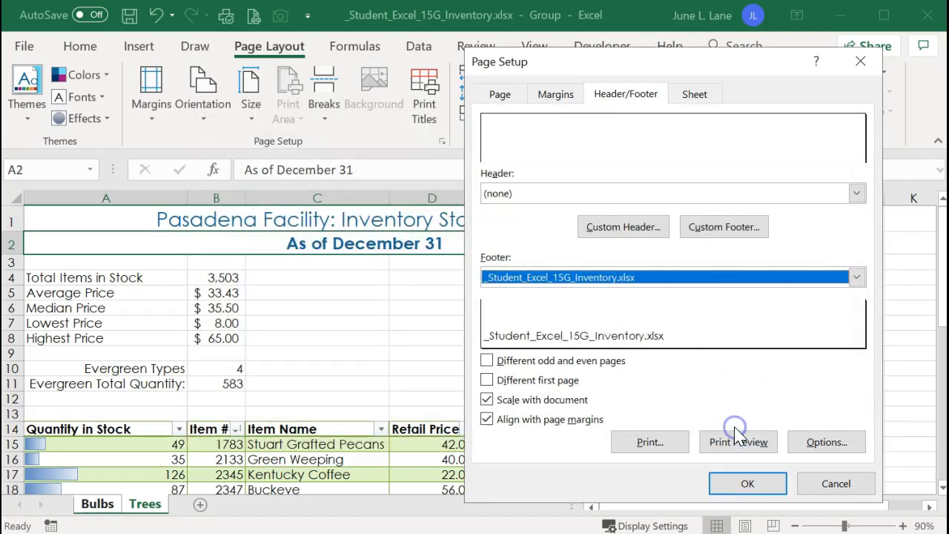
pyautogui.click(736, 442)
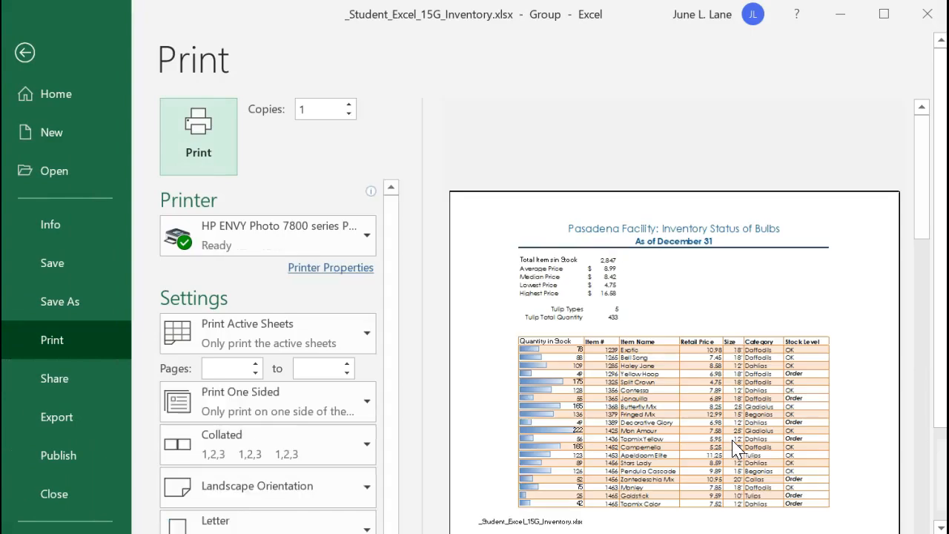
# Step: Set the print scaling of the grouped sheets to Fit All Columns on One Page and save the workbook
pyautogui.scroll(-3, 620, 315)
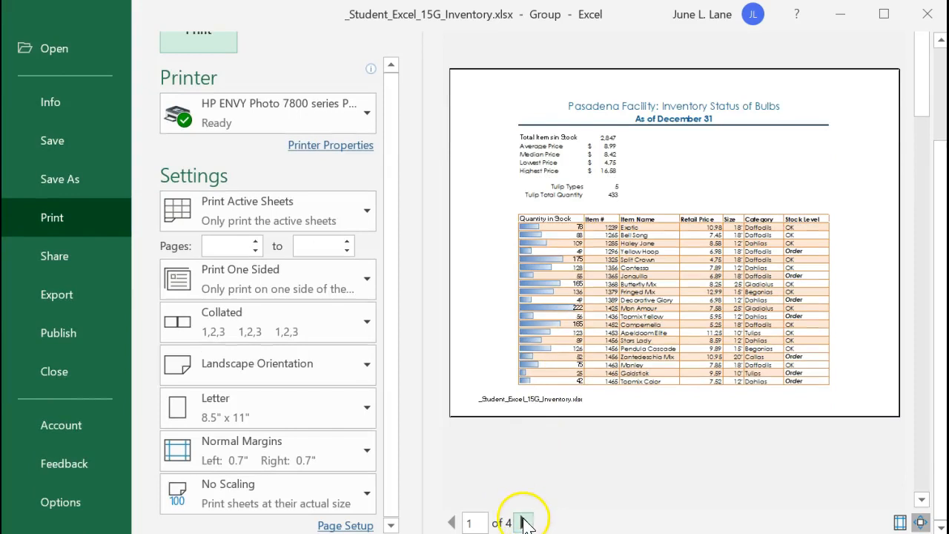
pyautogui.click(523, 522)
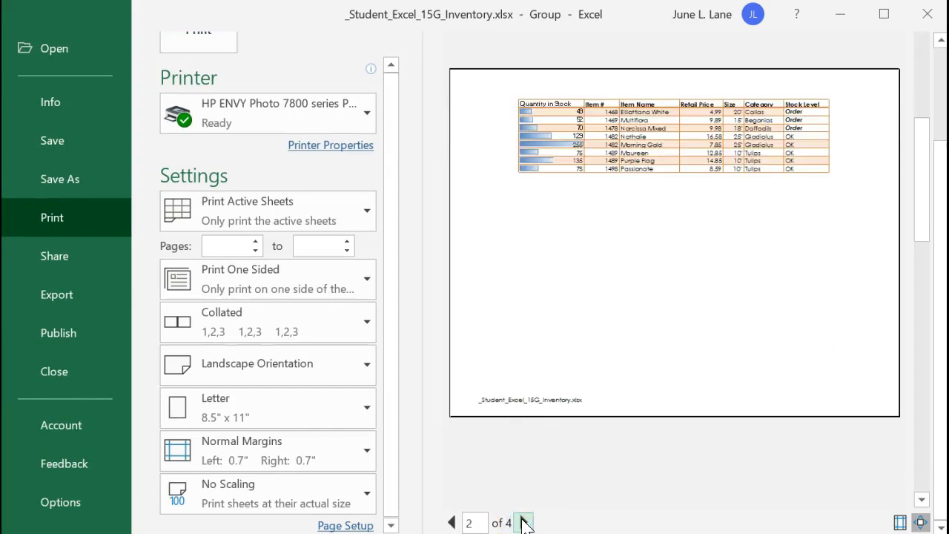
pyautogui.click(523, 522)
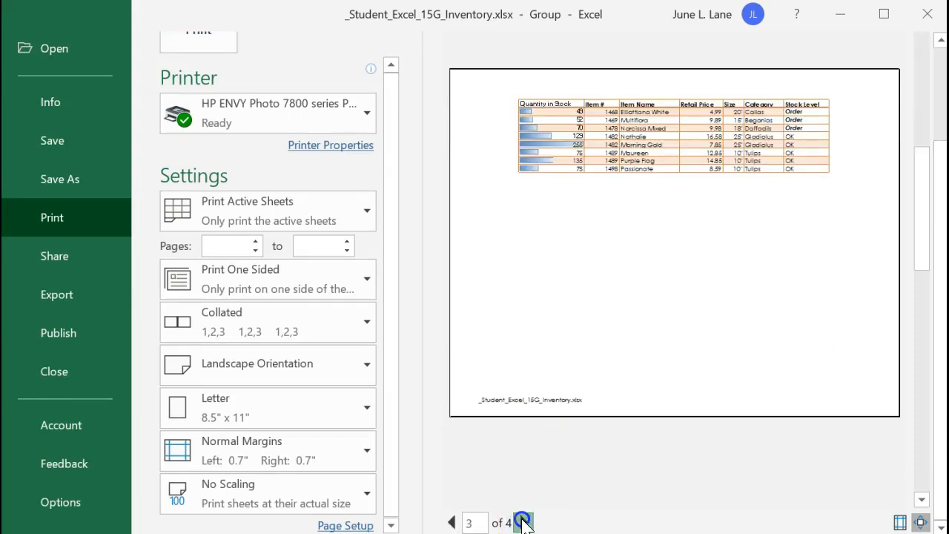
pyautogui.click(523, 522)
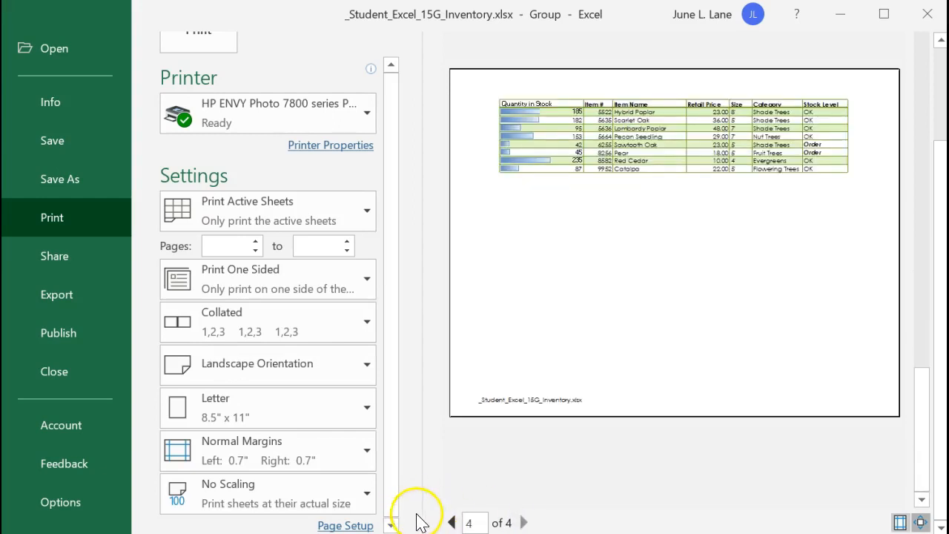
pyautogui.click(286, 497)
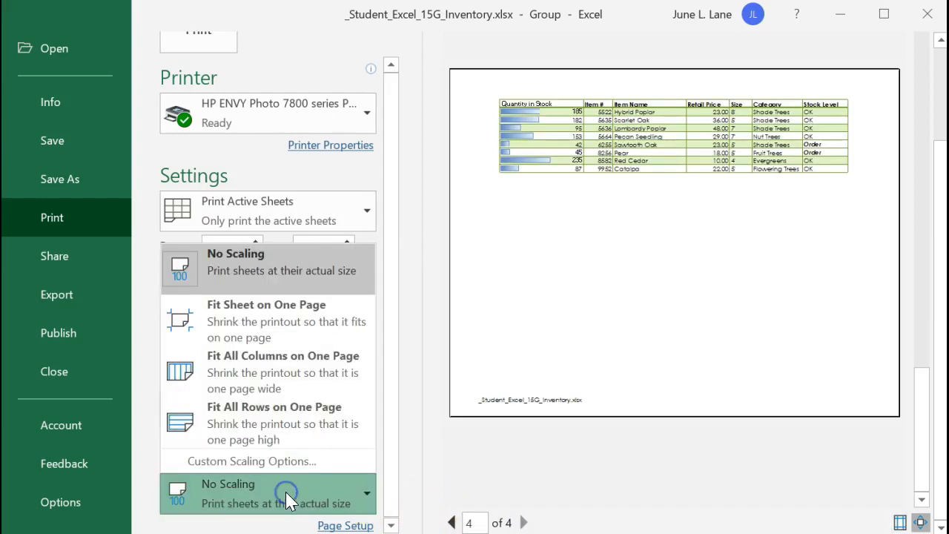
pyautogui.click(244, 362)
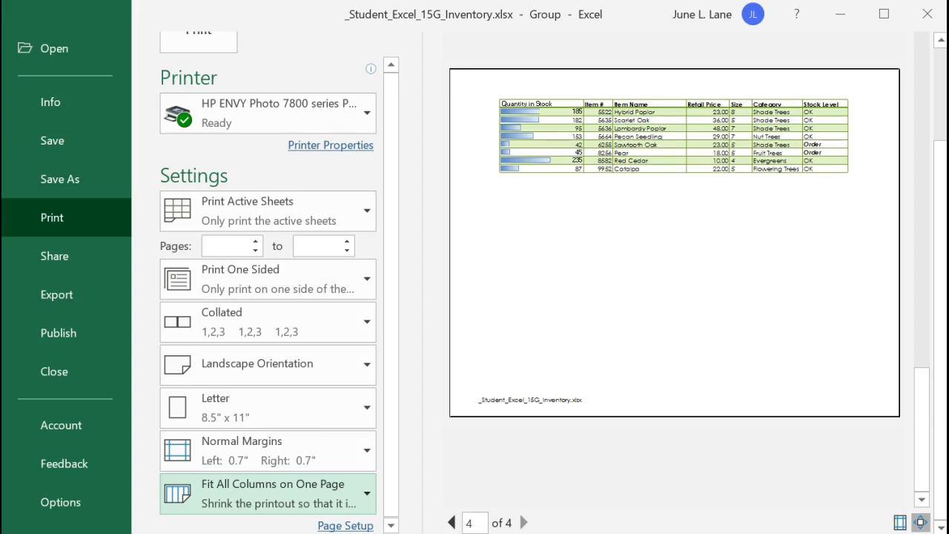
pyautogui.click(46, 140)
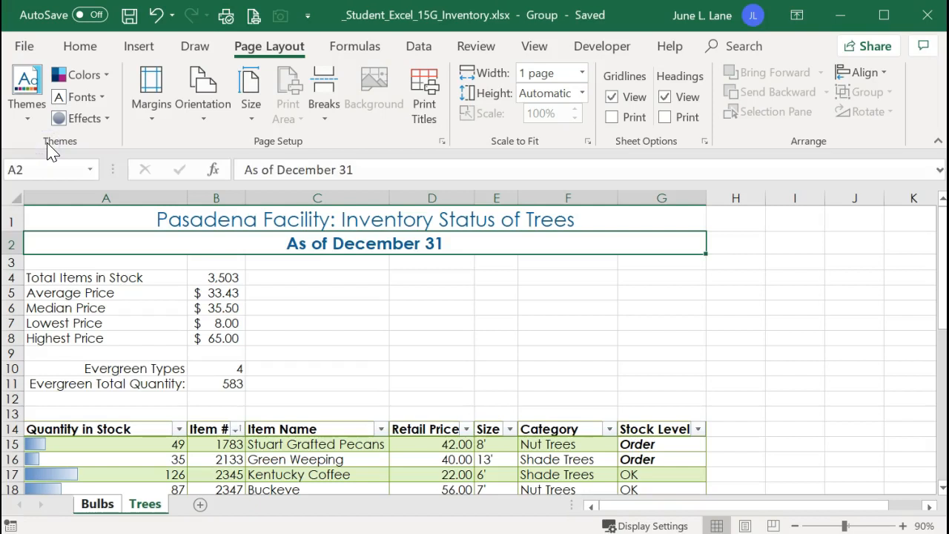
# Step: Ungroup the worksheets and make Bulbs the active sheet
pyautogui.rightClick(100, 510)
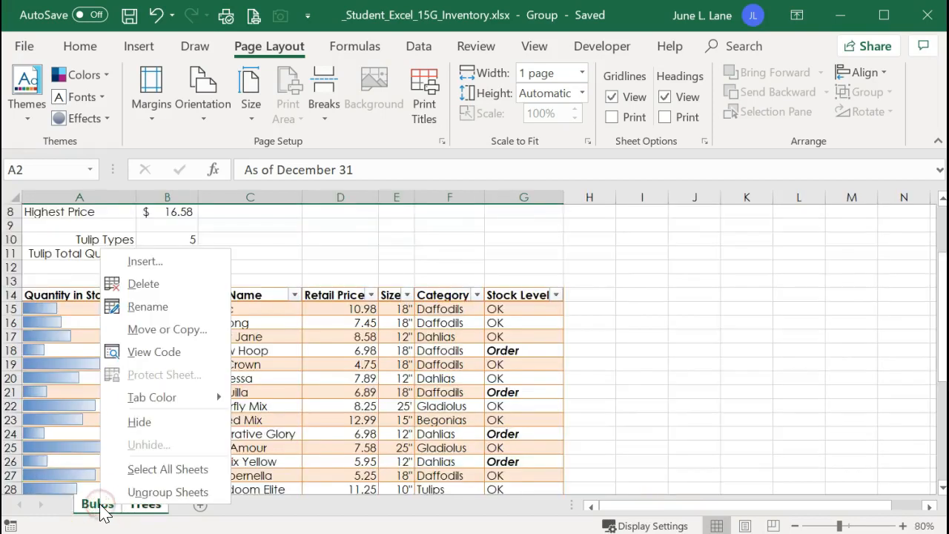
pyautogui.click(104, 510)
pyautogui.click(142, 504)
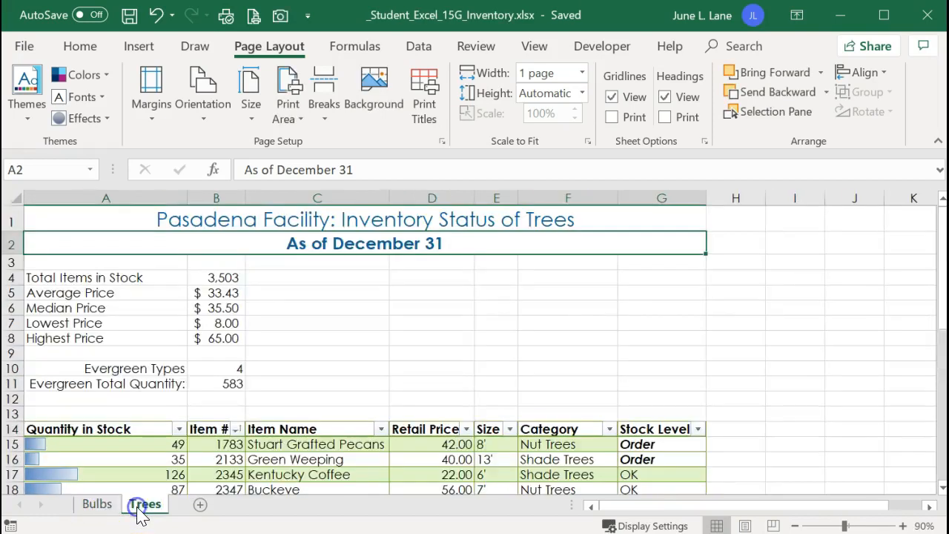
pyautogui.click(109, 511)
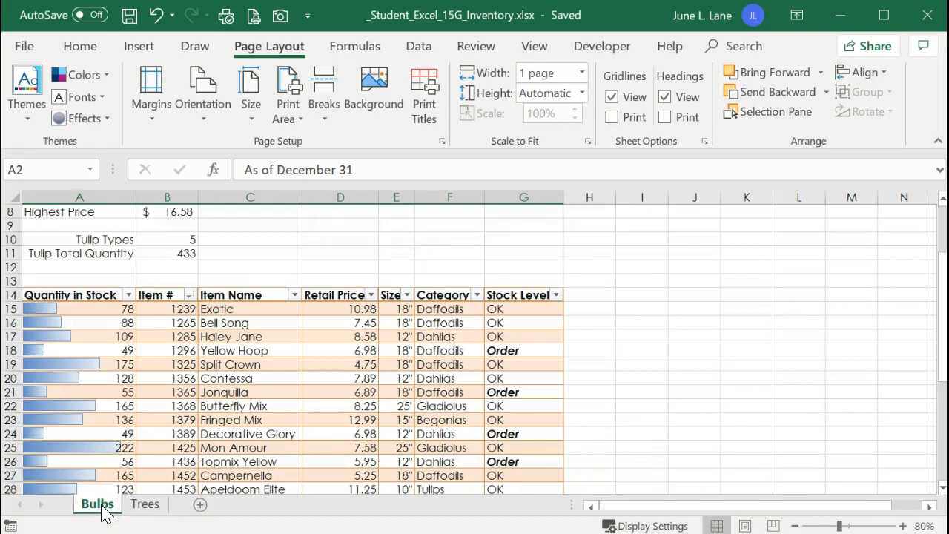
# Step: Insert a new worksheet after the Trees sheet and rename it Summary
pyautogui.click(139, 506)
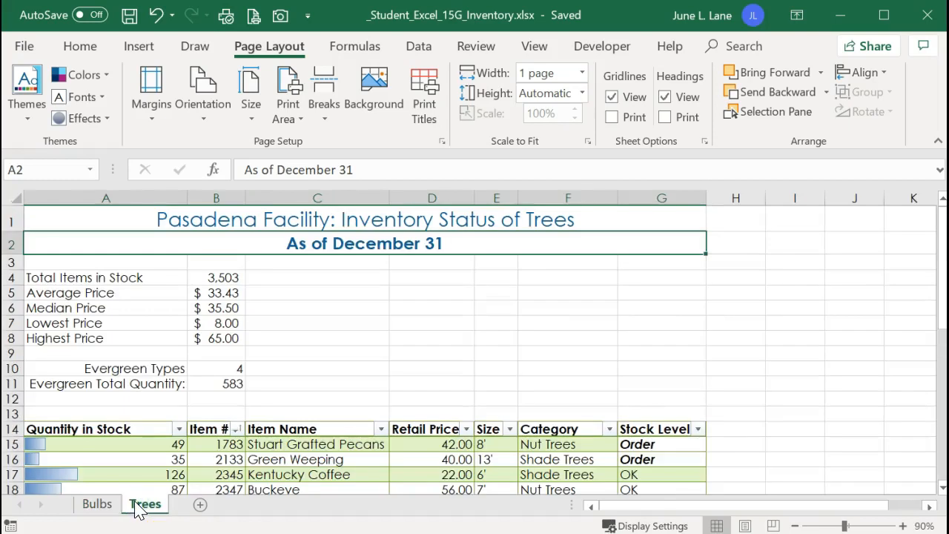
pyautogui.click(199, 505)
pyautogui.click(198, 505)
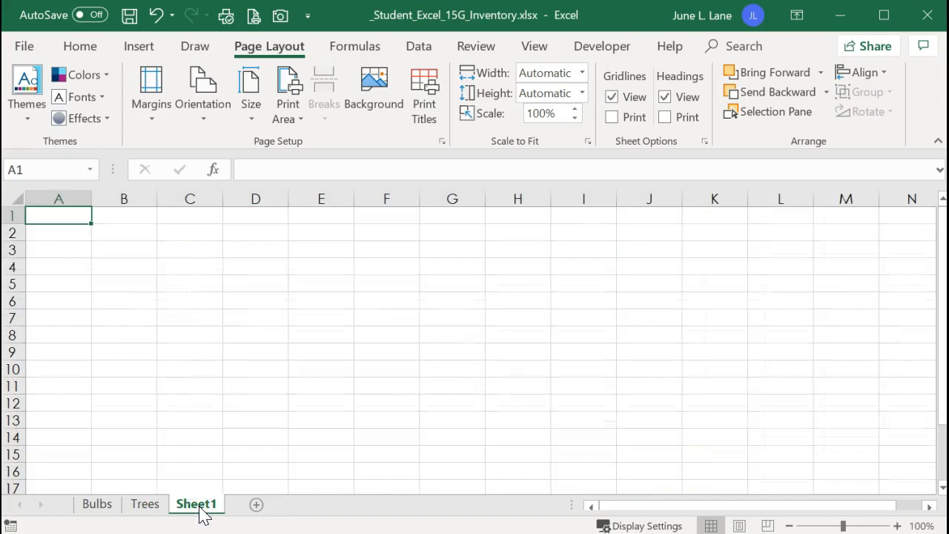
pyautogui.doubleClick(200, 506)
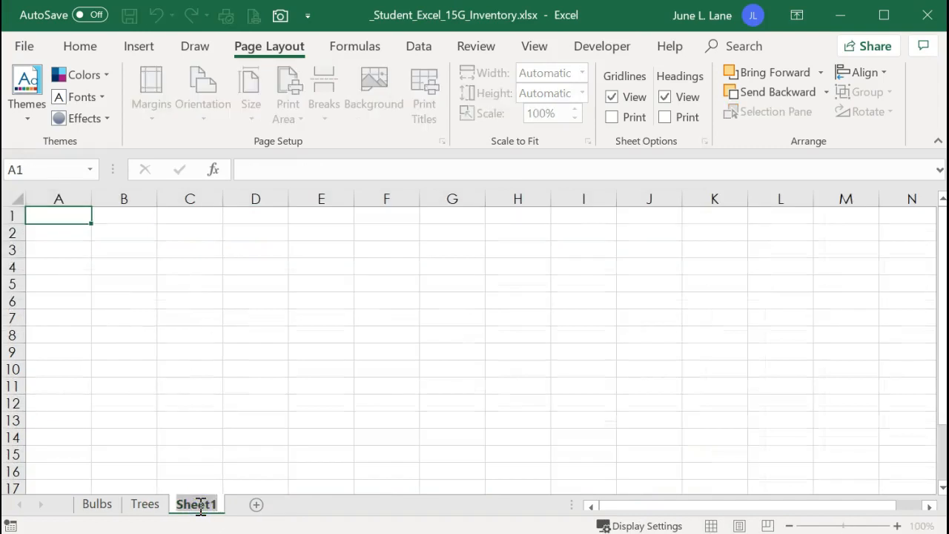
pyautogui.write('Summary')
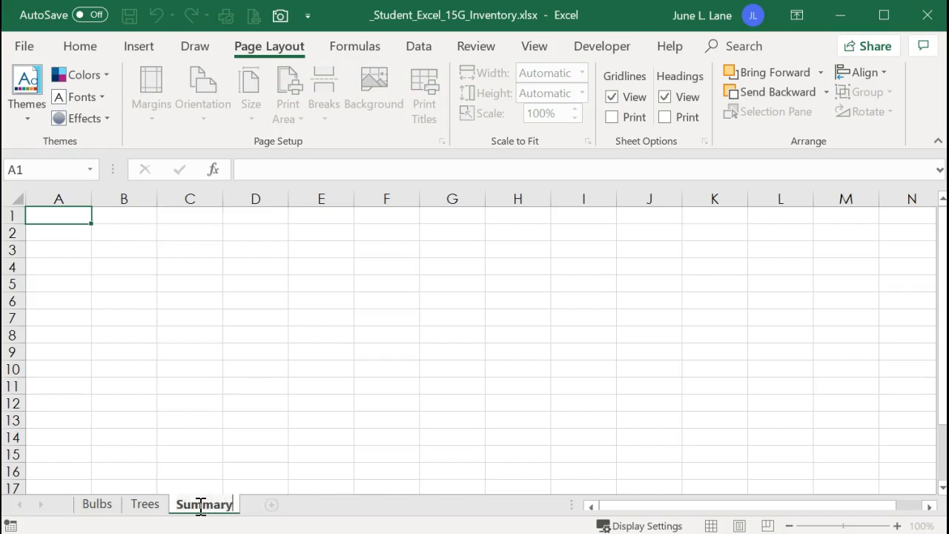
pyautogui.press('Return')
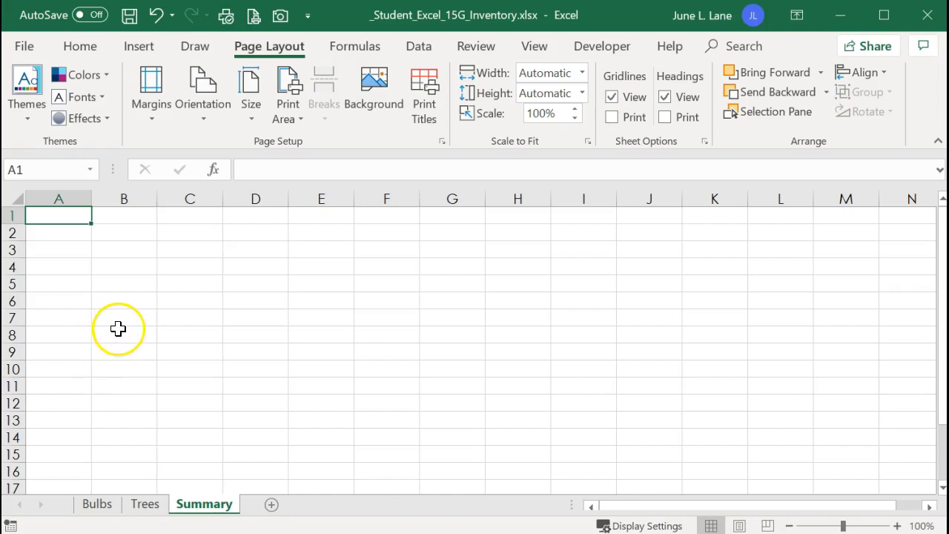
# Step: Widen columns A through D of the Summary sheet equally and move the sheet in front of Bulbs
pyautogui.moveTo(62, 197); pyautogui.dragTo(275, 187)
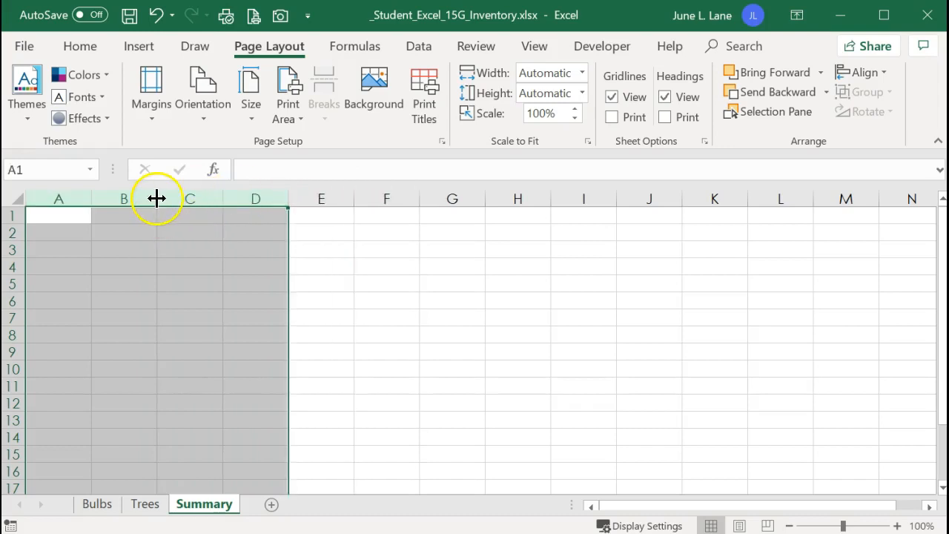
pyautogui.moveTo(157, 198); pyautogui.dragTo(157, 197)
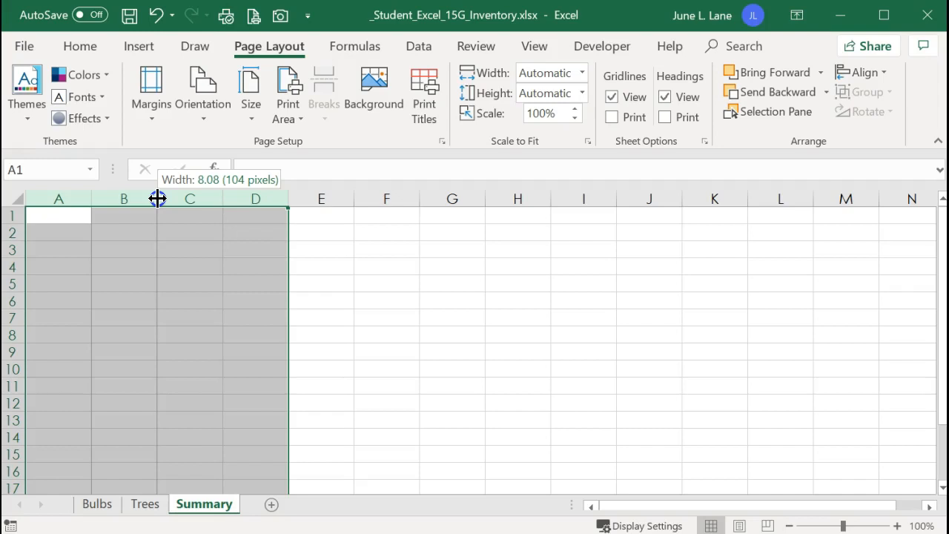
pyautogui.moveTo(157, 198); pyautogui.dragTo(199, 198)
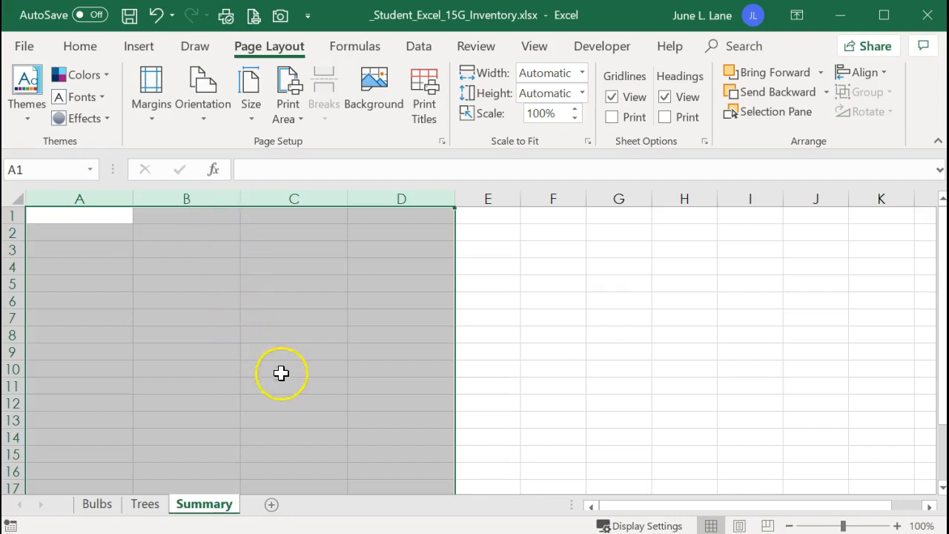
pyautogui.moveTo(193, 504); pyautogui.dragTo(72, 491)
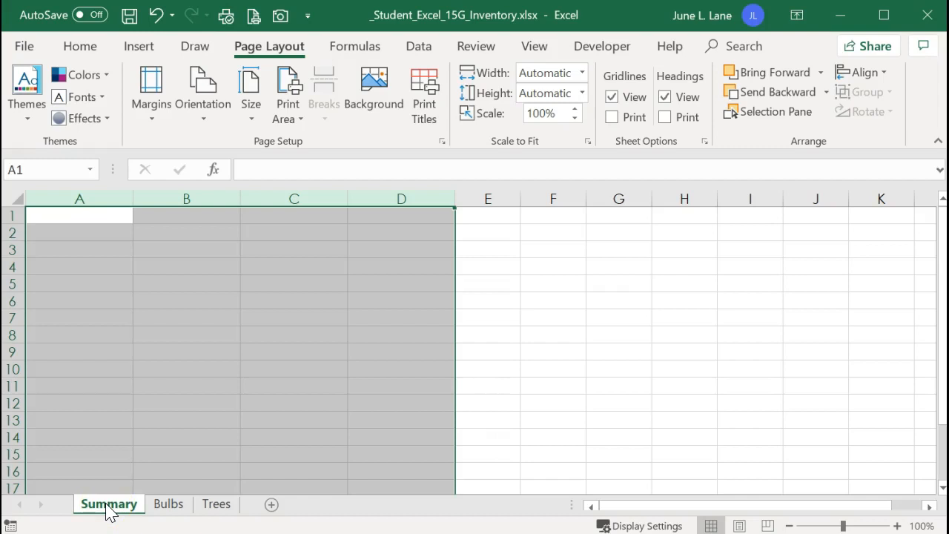
# Step: Enter the title "Pasadena Inventory Summary" in cell A1 of the Summary sheet
pyautogui.click(84, 215)
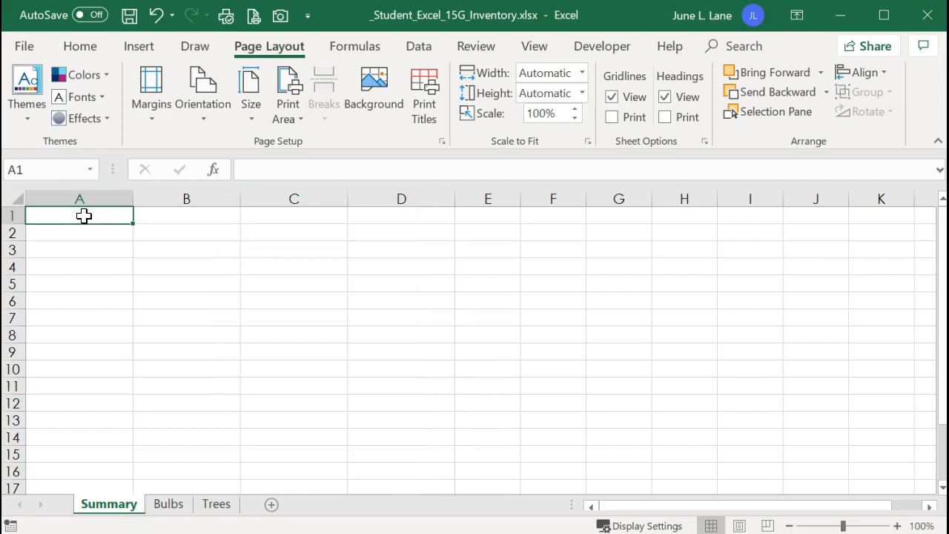
pyautogui.write('P')
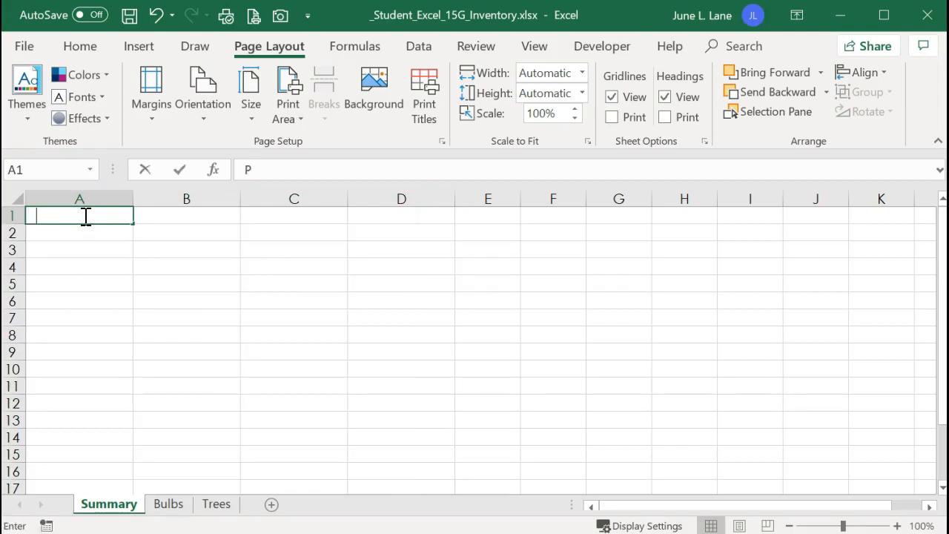
pyautogui.write('asa')
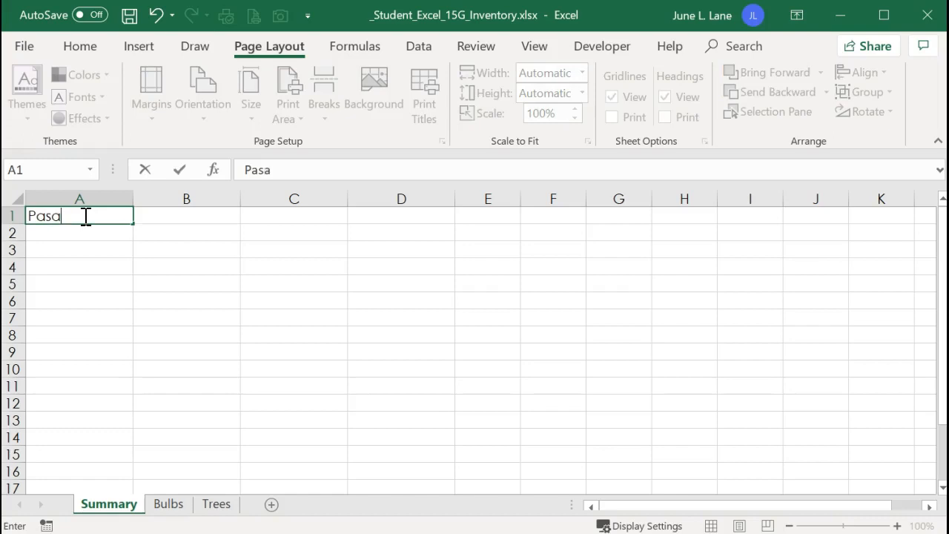
pyautogui.write('dena Inventory Summary')
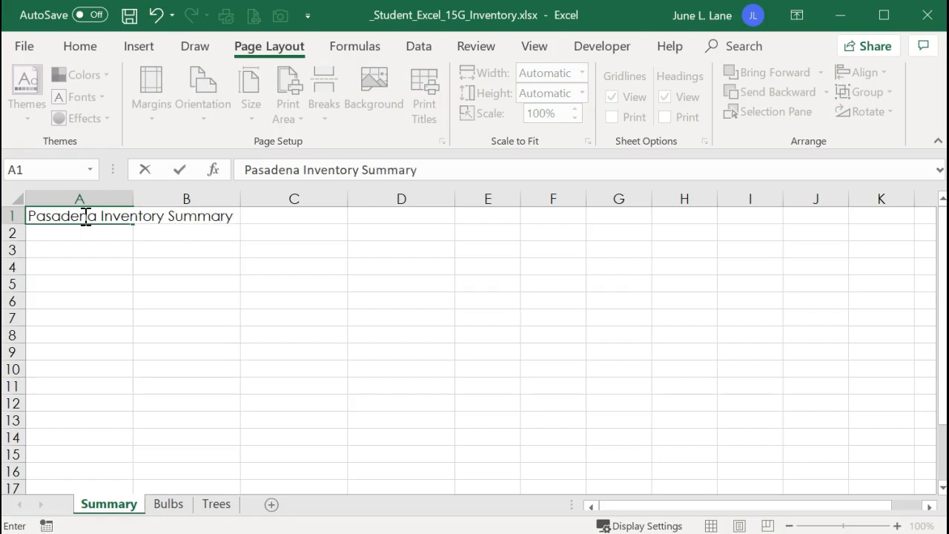
pyautogui.press('Return')
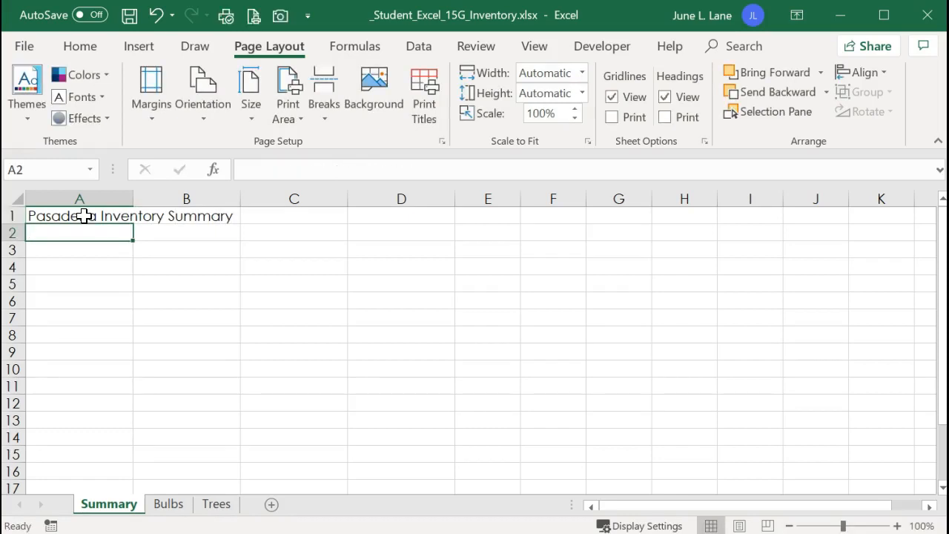
# Step: Merge and center the title across A1:D1 and apply the Title cell style
pyautogui.moveTo(70, 216); pyautogui.dragTo(353, 209)
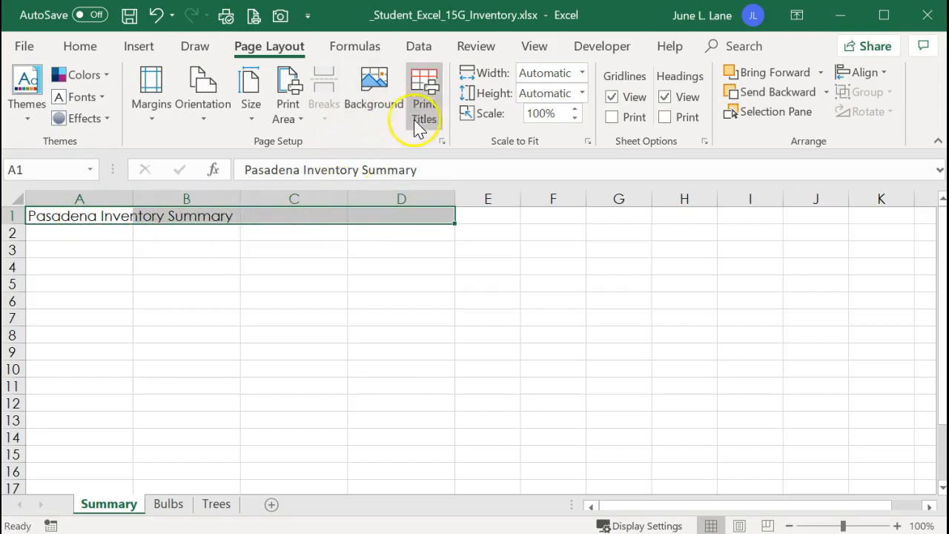
pyautogui.click(87, 53)
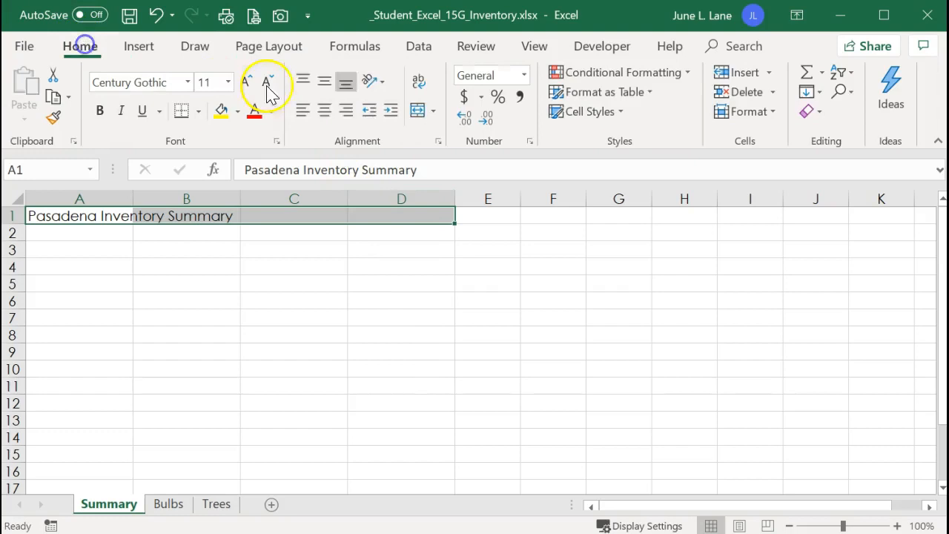
pyautogui.click(416, 111)
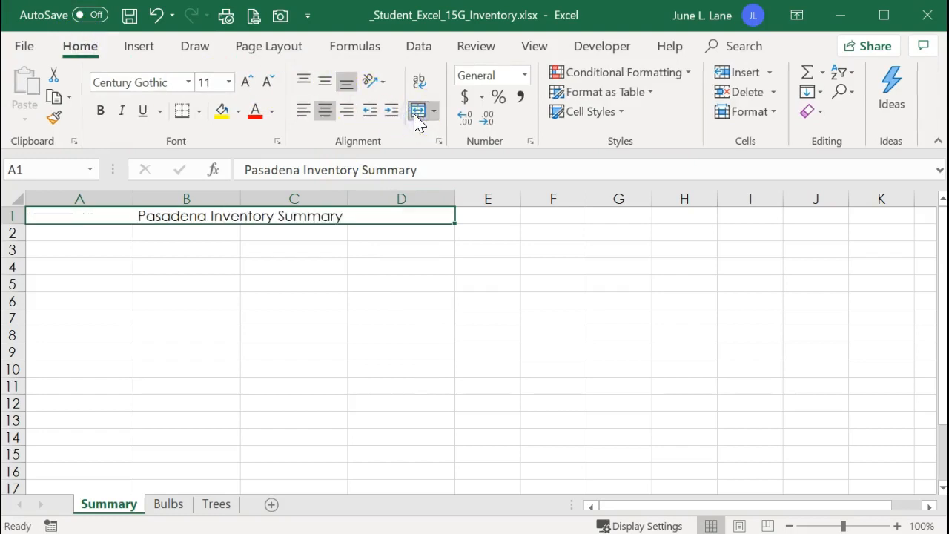
pyautogui.click(576, 112)
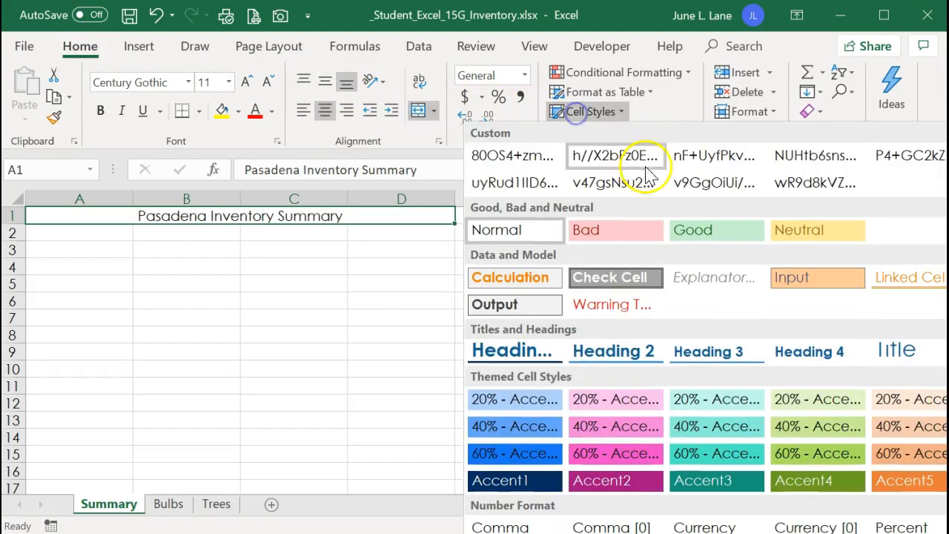
pyautogui.click(927, 356)
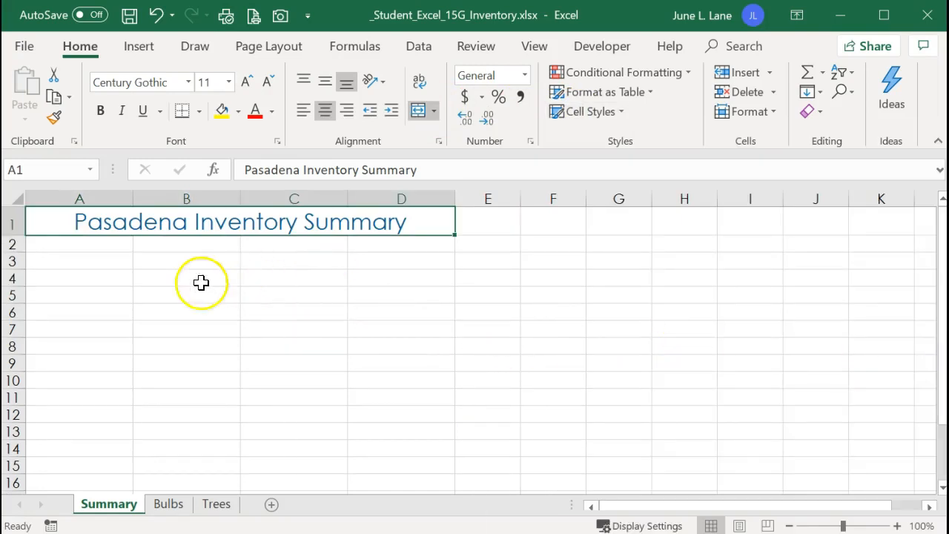
# Step: Enter the subtitle "As of December 31" in cell A2 of the Summary sheet
pyautogui.click(92, 246)
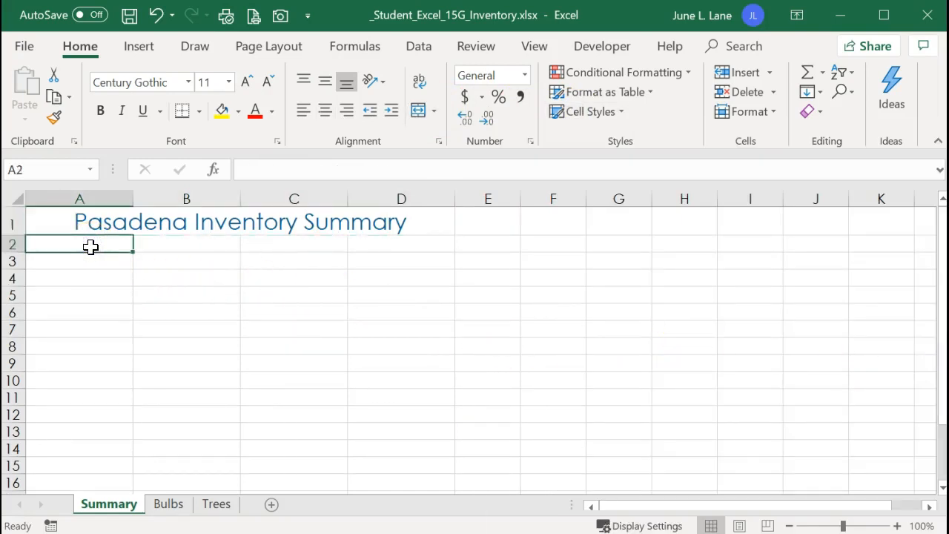
pyautogui.write('As')
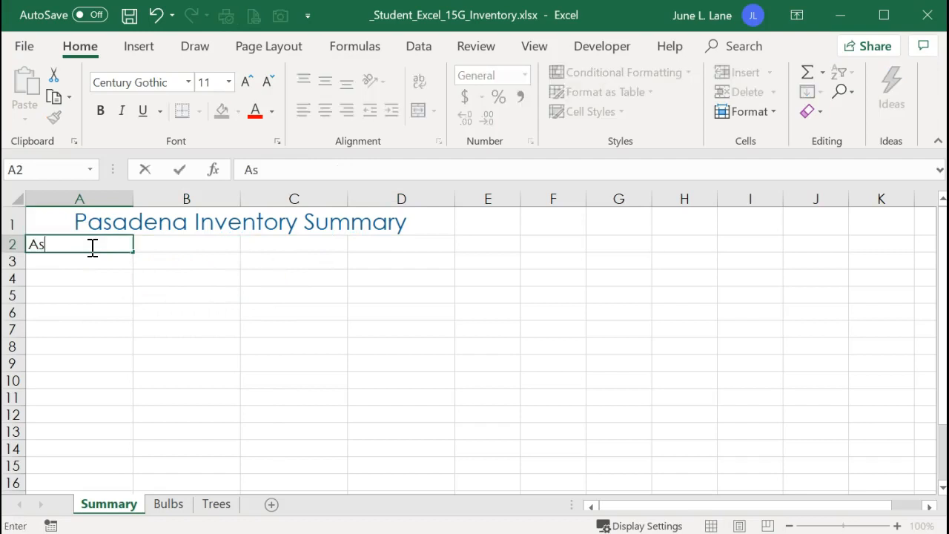
pyautogui.write(' of December 31')
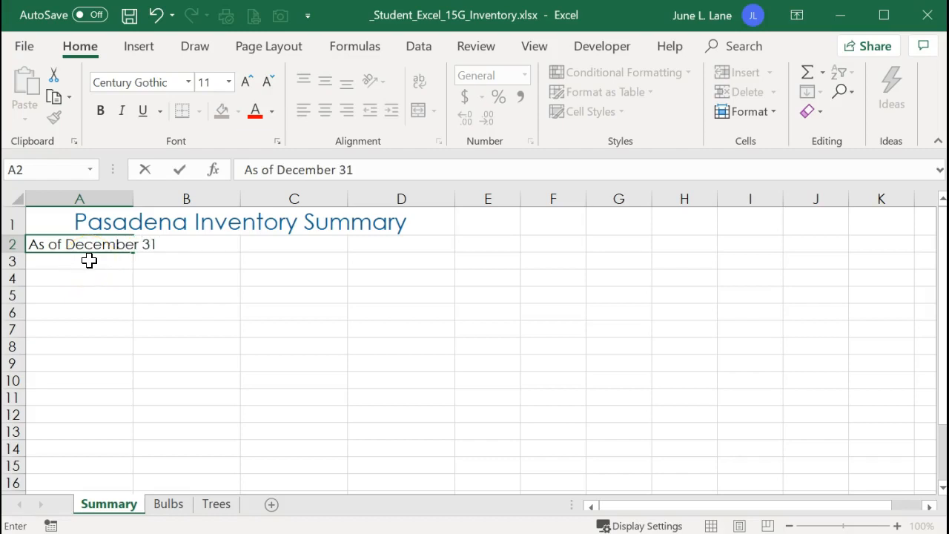
pyautogui.press('Return')
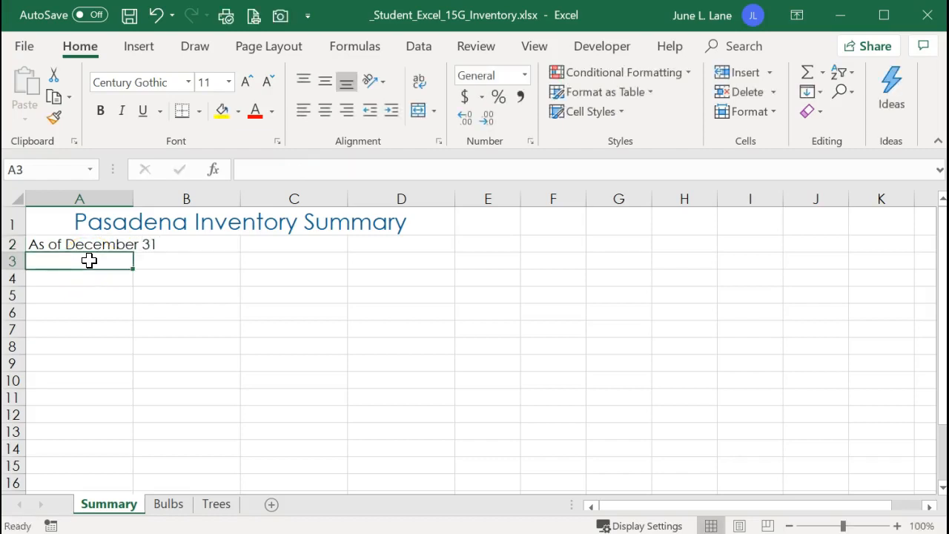
# Step: Merge and center the subtitle across A2:D2 and apply the Heading 1 cell style
pyautogui.moveTo(36, 244); pyautogui.dragTo(377, 242)
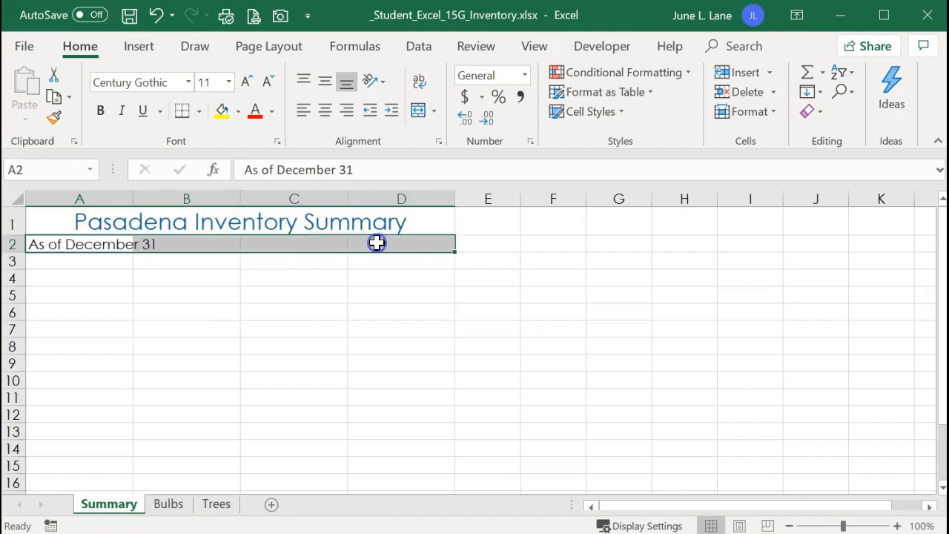
pyautogui.click(418, 113)
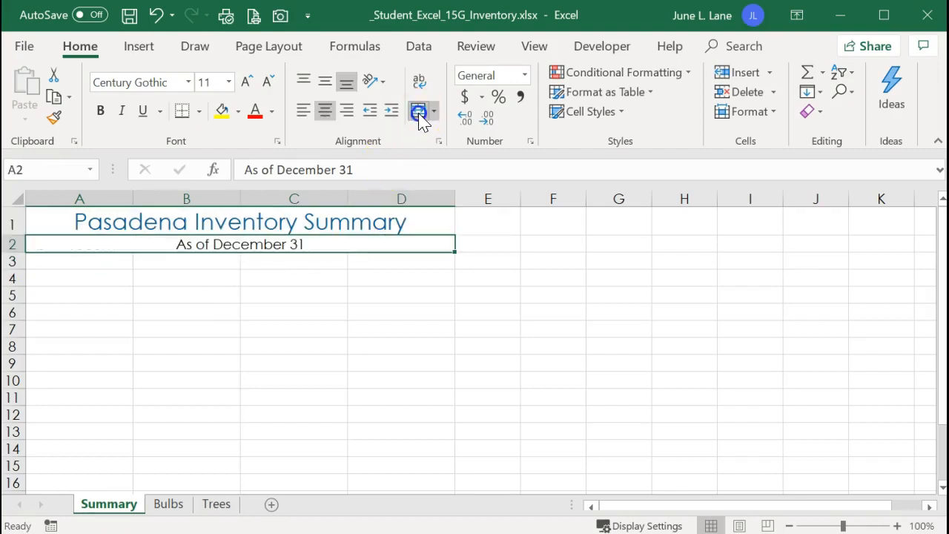
pyautogui.click(597, 113)
pyautogui.click(541, 352)
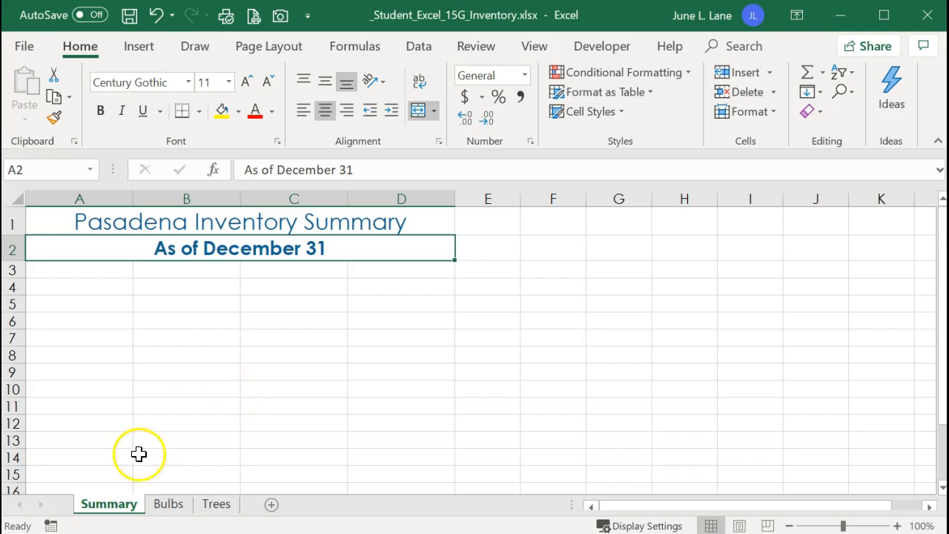
# Step: Copy the statistics labels in A4:A8 of the Bulbs sheet, from Total Items in Stock to Highest Price
pyautogui.click(170, 505)
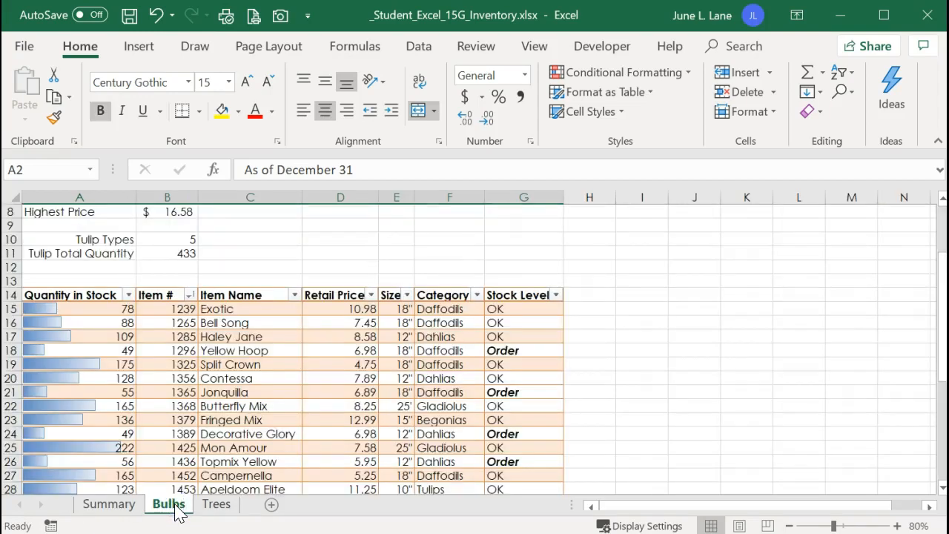
pyautogui.scroll(3, 177, 511)
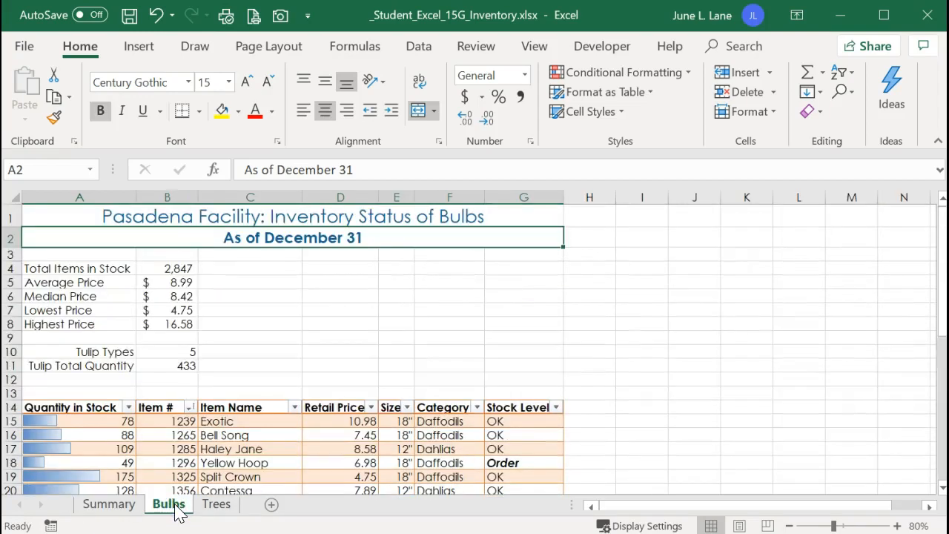
pyautogui.click(49, 270)
pyautogui.moveTo(49, 269); pyautogui.dragTo(59, 320)
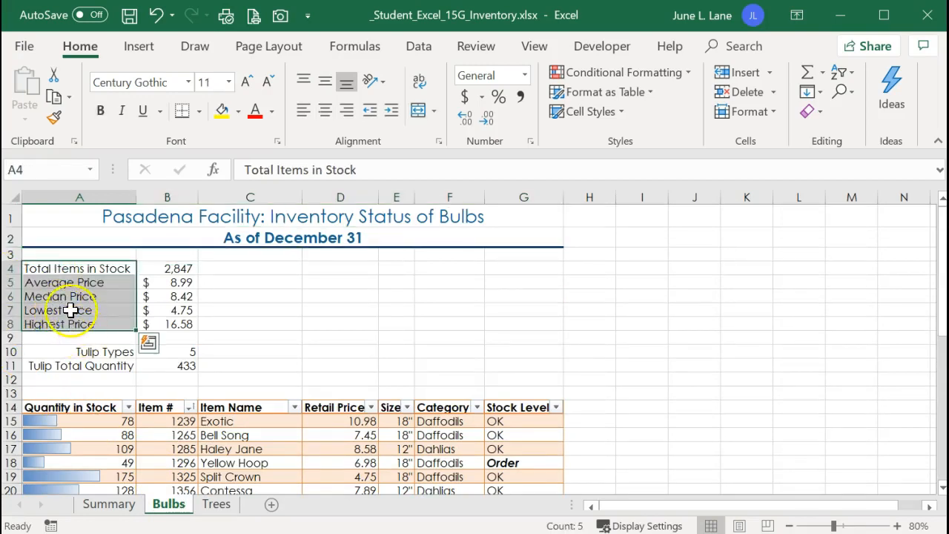
pyautogui.rightClick(48, 280)
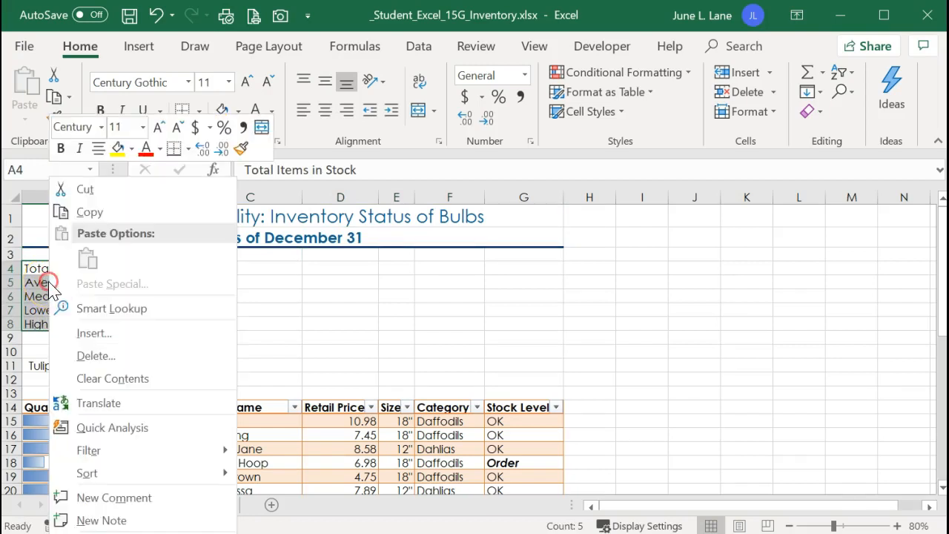
pyautogui.click(88, 213)
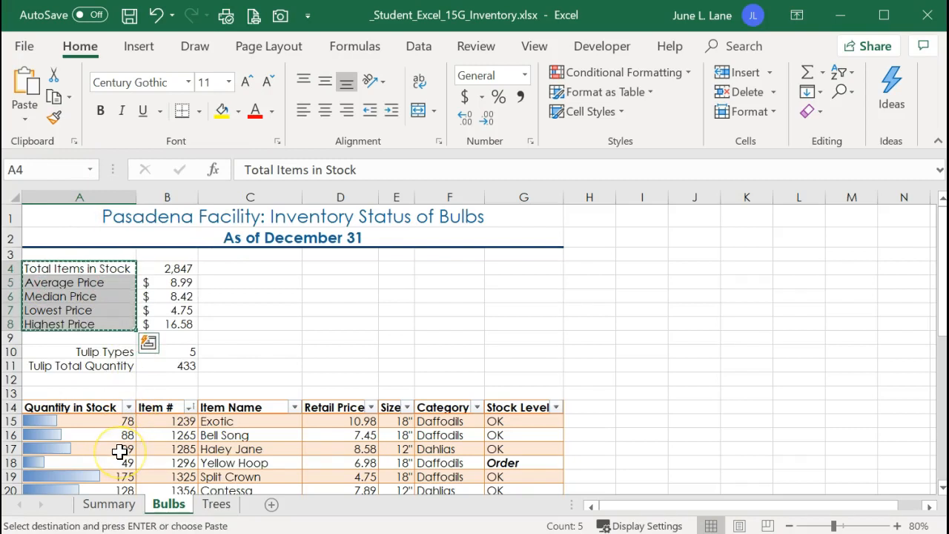
# Step: Paste the copied labels into the Summary sheet starting at A5 and apply the Heading 4 cell style to them
pyautogui.click(111, 507)
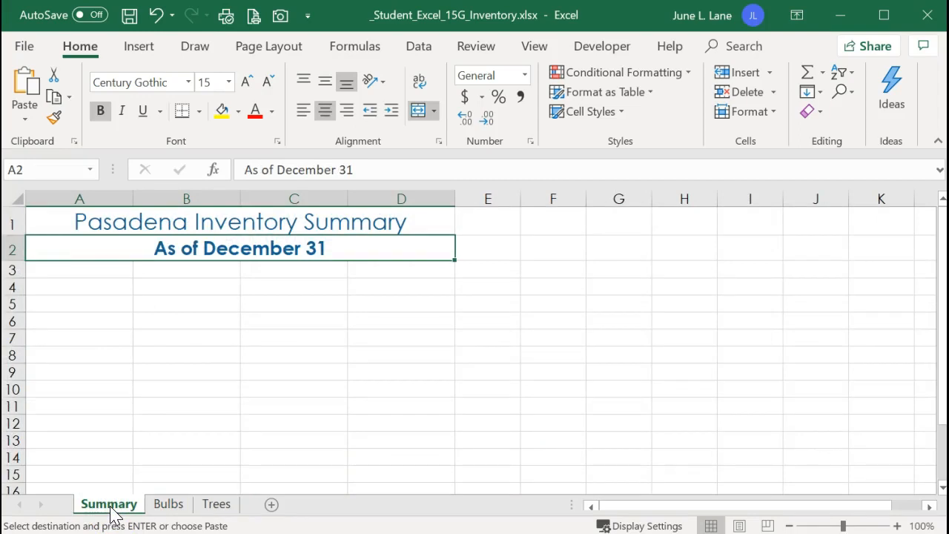
pyautogui.click(68, 307)
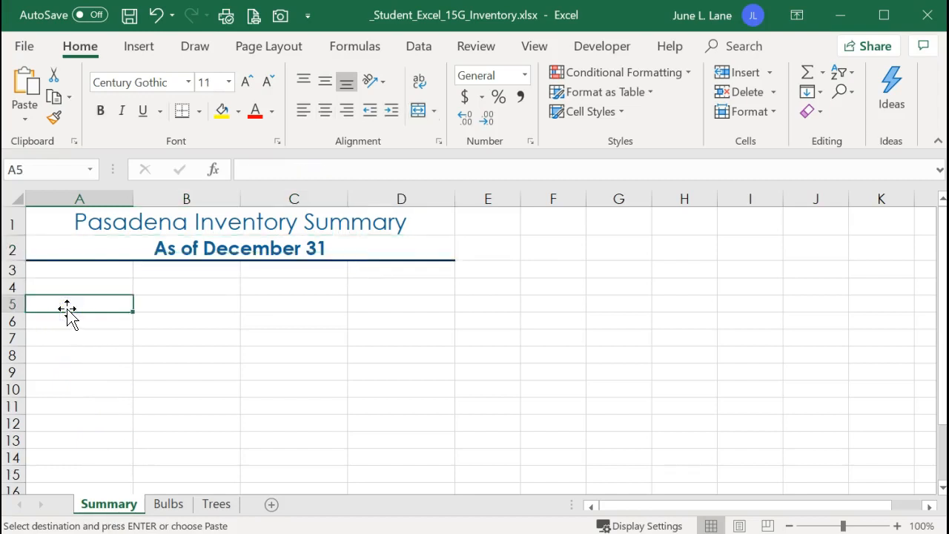
pyautogui.rightClick(50, 302)
pyautogui.click(90, 285)
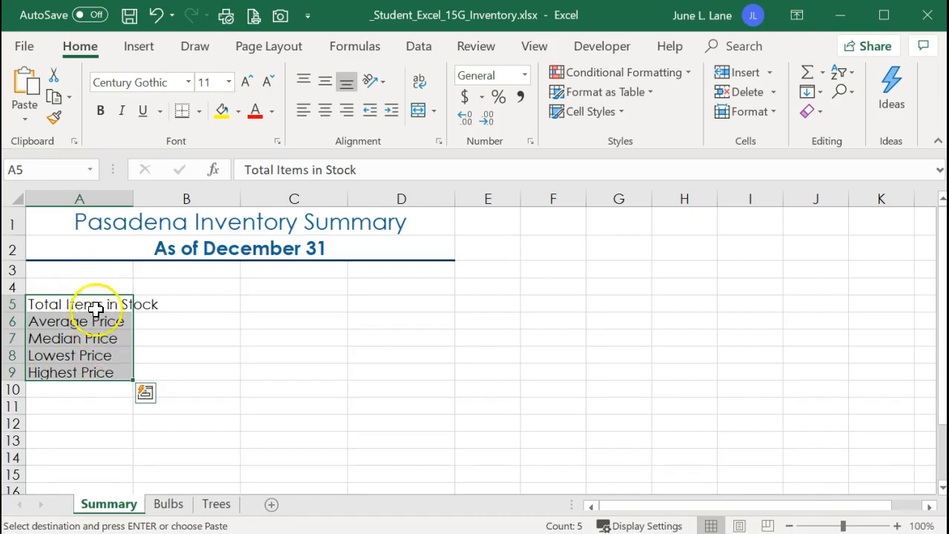
pyautogui.click(602, 113)
pyautogui.click(800, 351)
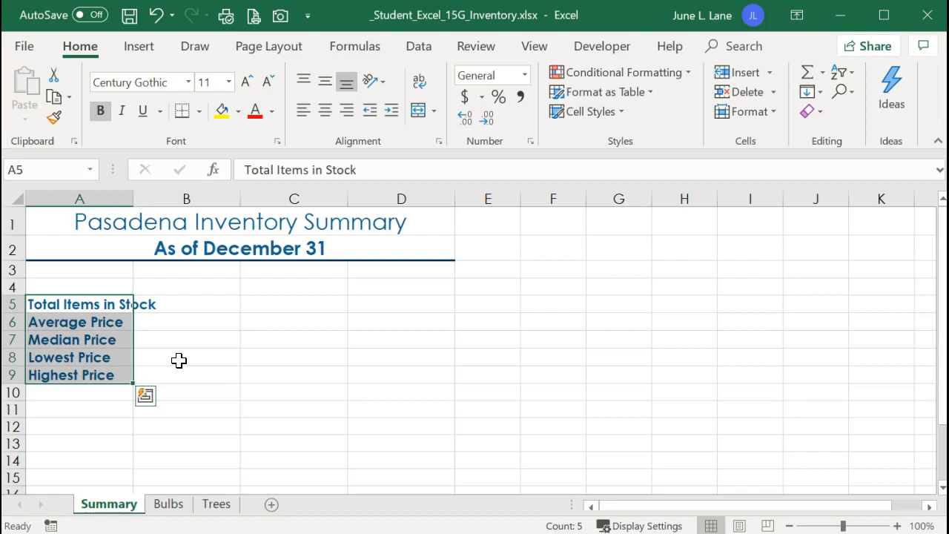
pyautogui.click(209, 304)
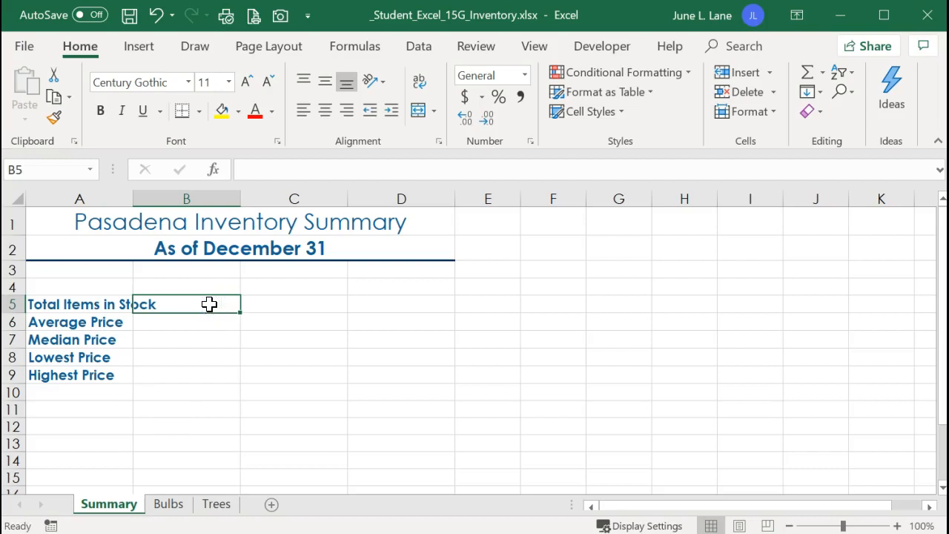
pyautogui.write('Bulb')
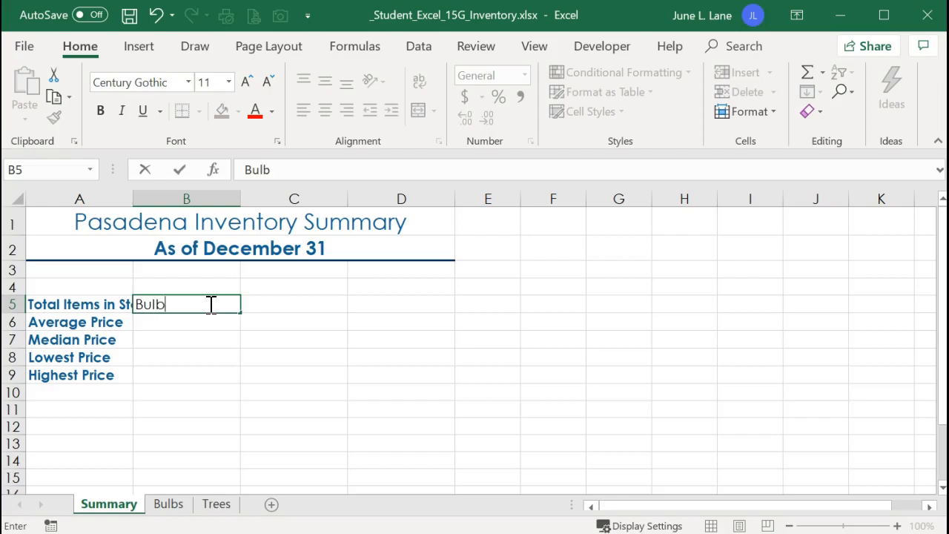
pyautogui.press('BackSpace')
pyautogui.press('BackSpace')
pyautogui.press('BackSpace')
pyautogui.press('BackSpace')
# Step: Enter the column headings Bulbs, Trees and Bulbs/Trees in cells B4, C4 and D4 of the Summary sheet
pyautogui.press('Up')
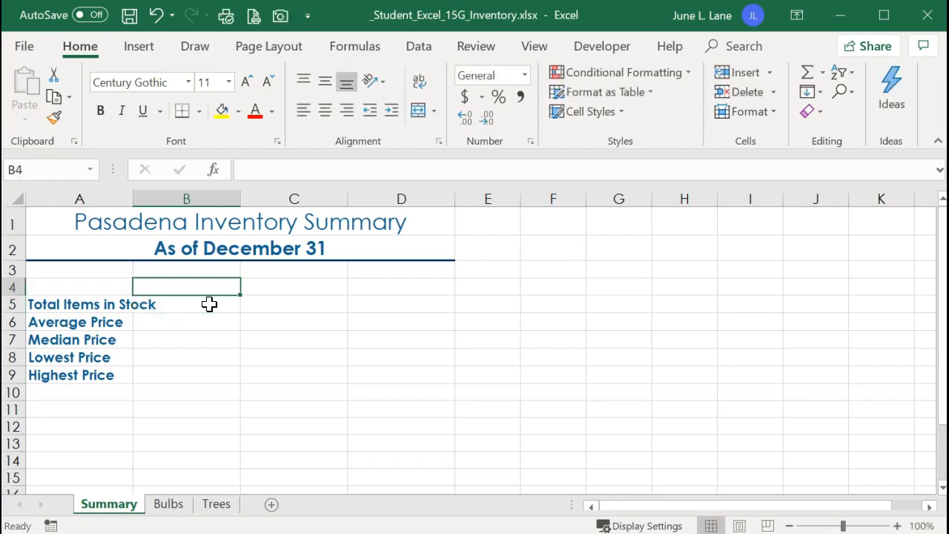
pyautogui.write('Bubl')
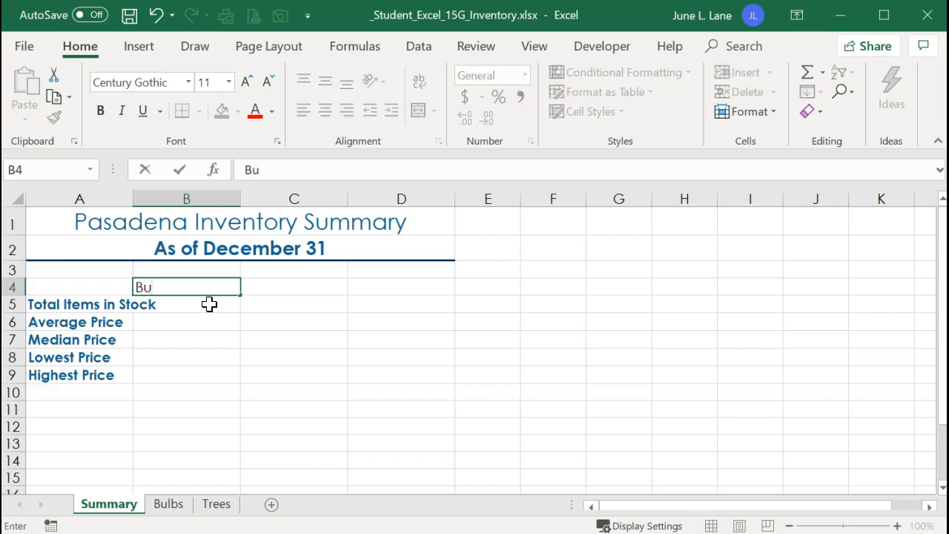
pyautogui.press('BackSpace')
pyautogui.press('BackSpace')
pyautogui.write('lbs')
pyautogui.press('Tab')
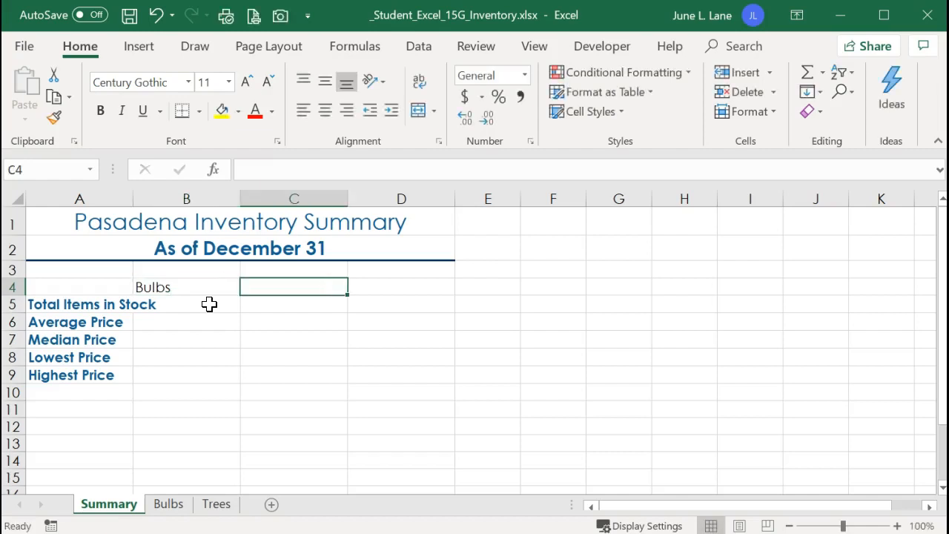
pyautogui.write('Trees')
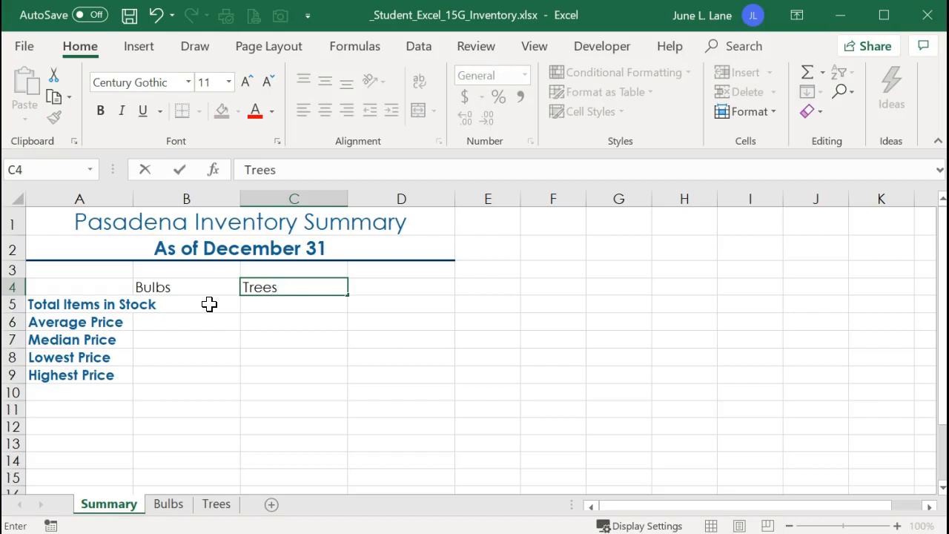
pyautogui.press('Tab')
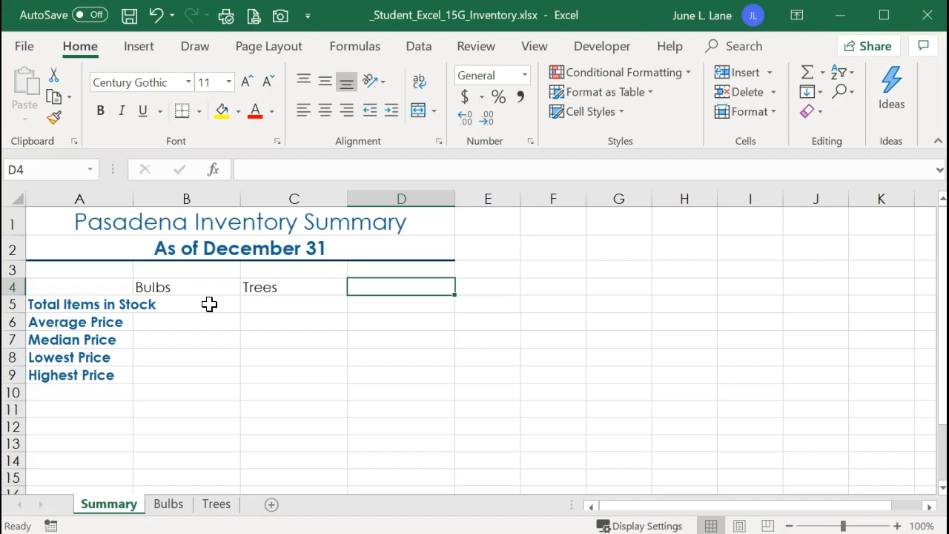
pyautogui.write('Bu')
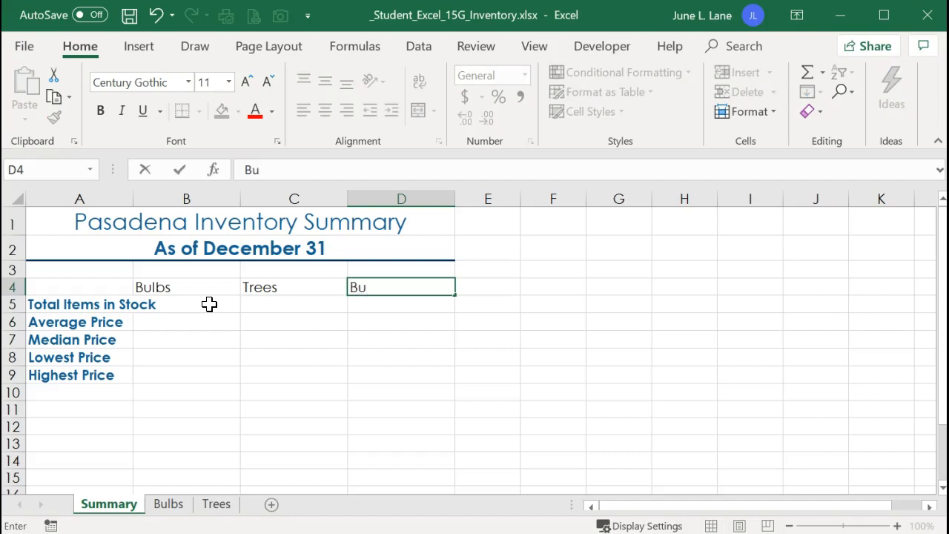
pyautogui.write('lbs/Trees')
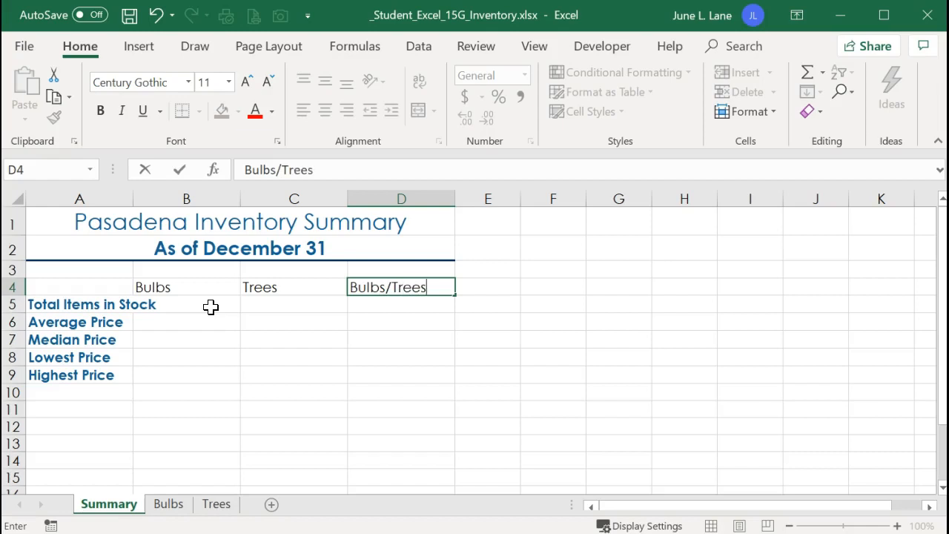
pyautogui.click(211, 307)
# Step: Center the column headings in B4:D4 and apply the Heading 3 cell style to them
pyautogui.moveTo(216, 295); pyautogui.dragTo(369, 286)
pyautogui.click(808, 531)
pyautogui.click(325, 110)
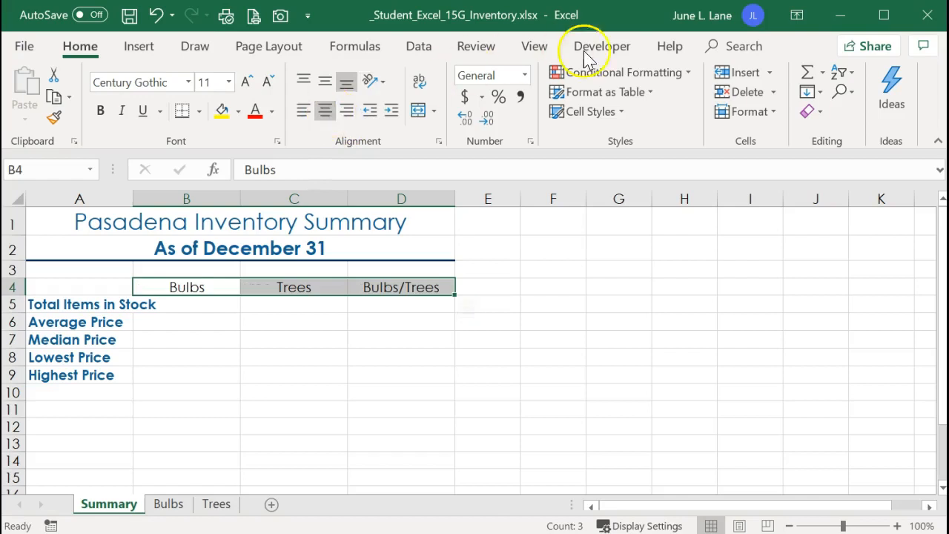
pyautogui.click(619, 113)
pyautogui.click(701, 352)
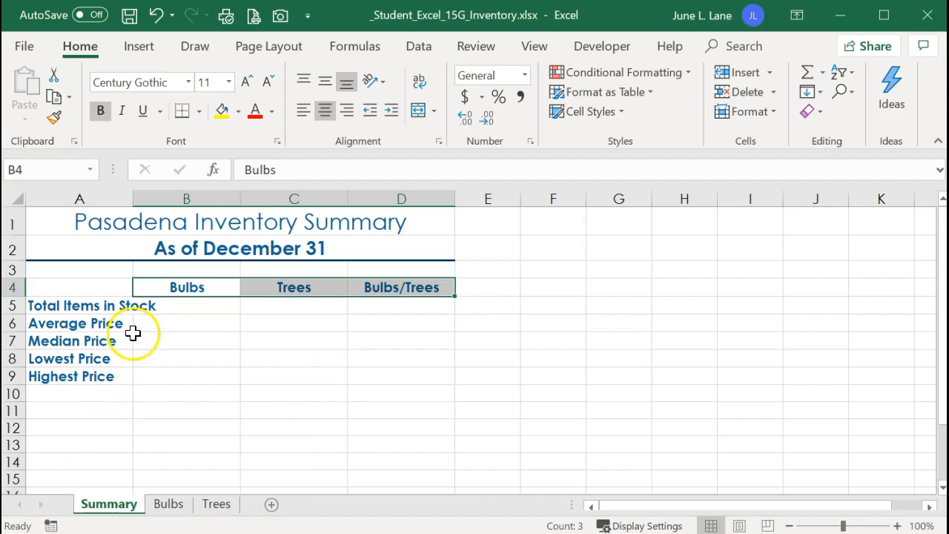
pyautogui.moveTo(134, 199); pyautogui.dragTo(134, 199)
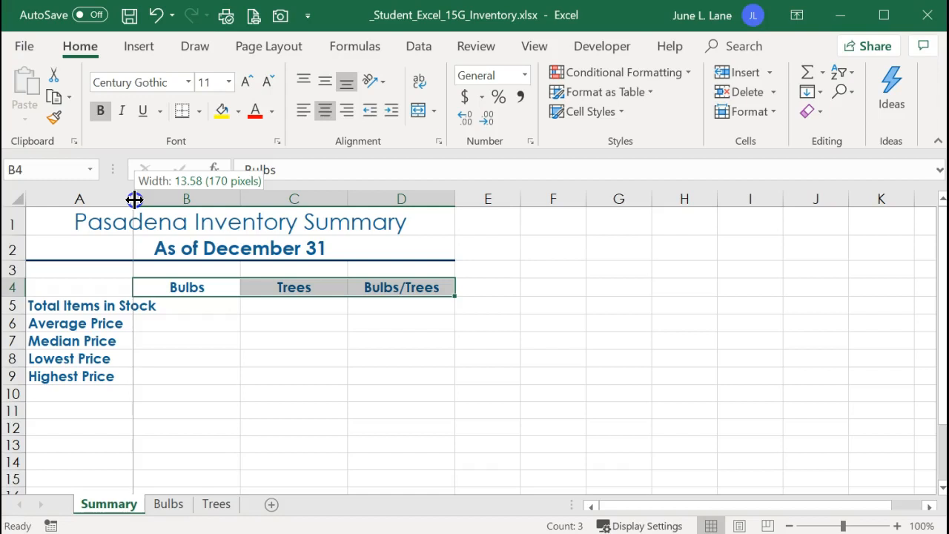
pyautogui.moveTo(134, 200); pyautogui.dragTo(134, 199)
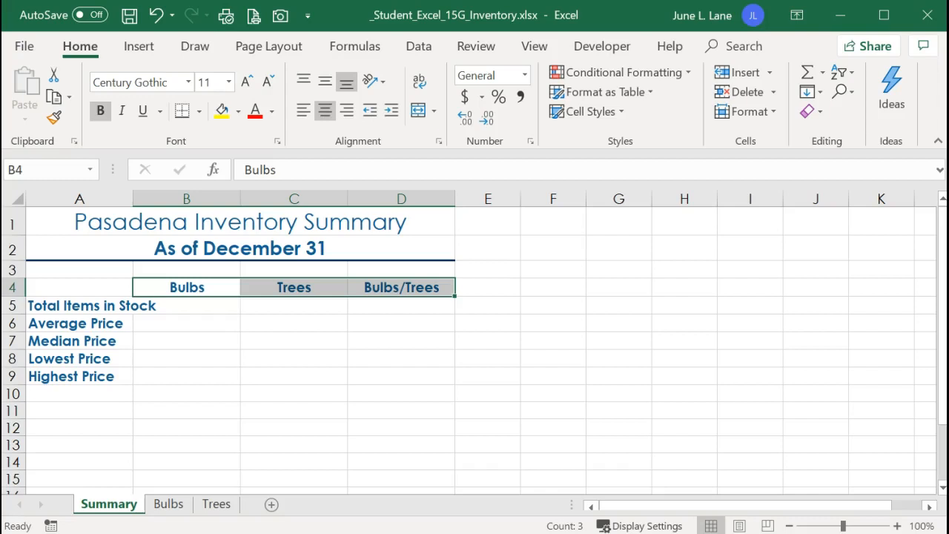
# Step: Link the bulbs' Total Items in Stock in Summary cell B5 to the Bulbs sheet with =Bulbs!B4
pyautogui.click(202, 307)
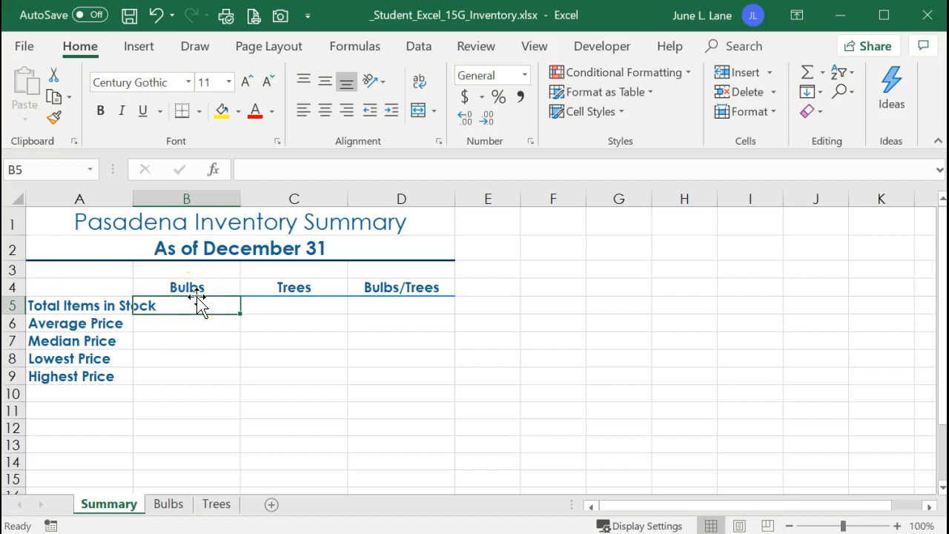
pyautogui.write('=')
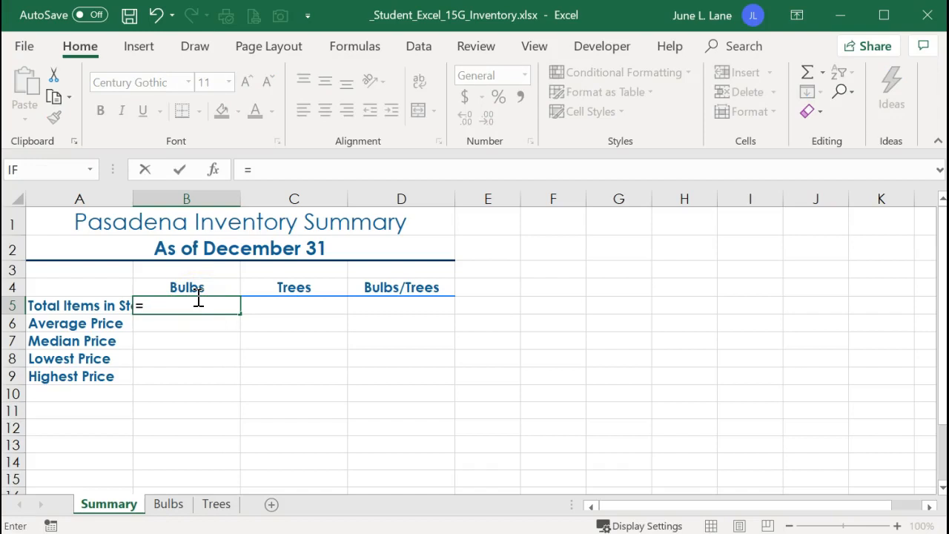
pyautogui.click(169, 504)
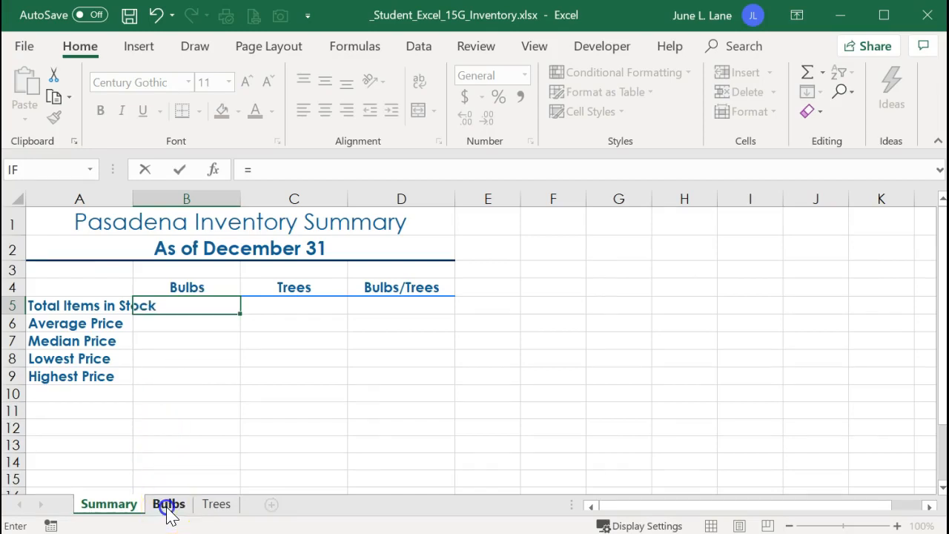
pyautogui.click(183, 268)
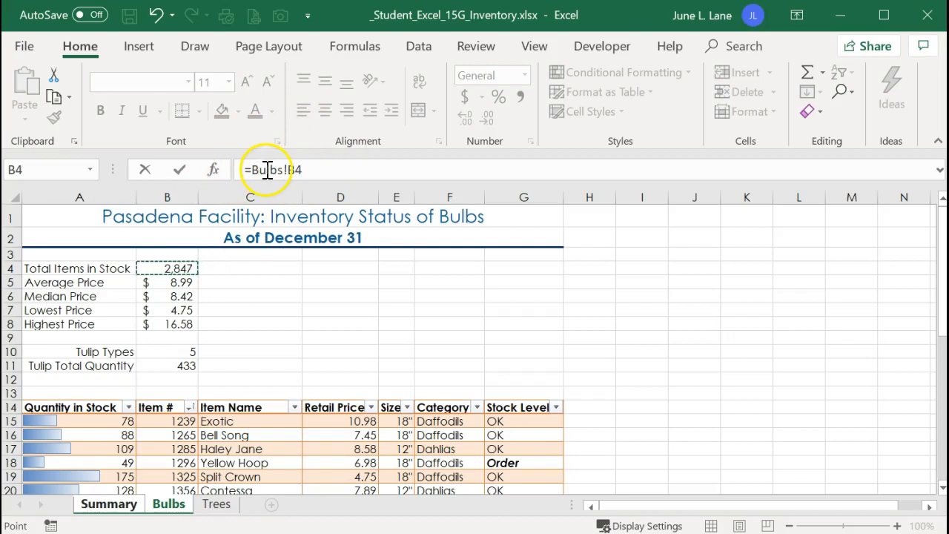
pyautogui.click(316, 169)
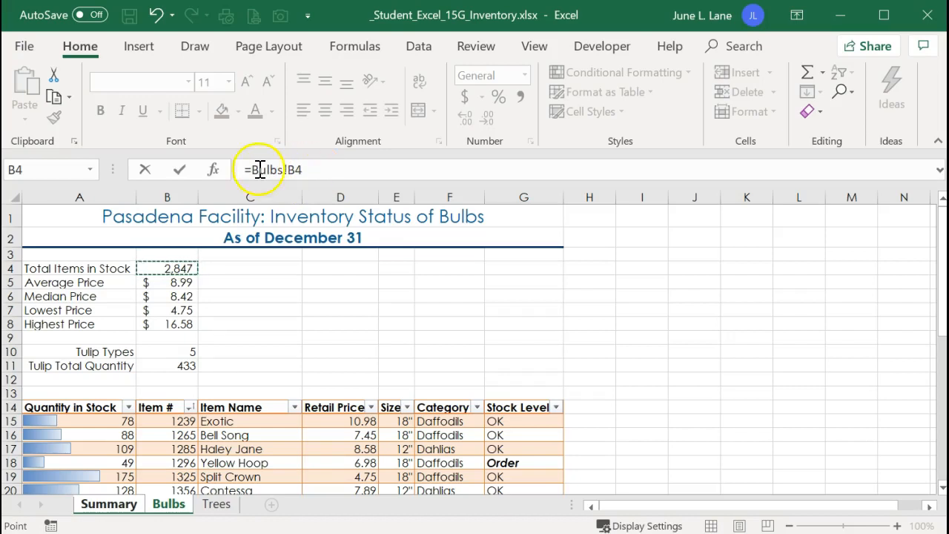
pyautogui.click(179, 170)
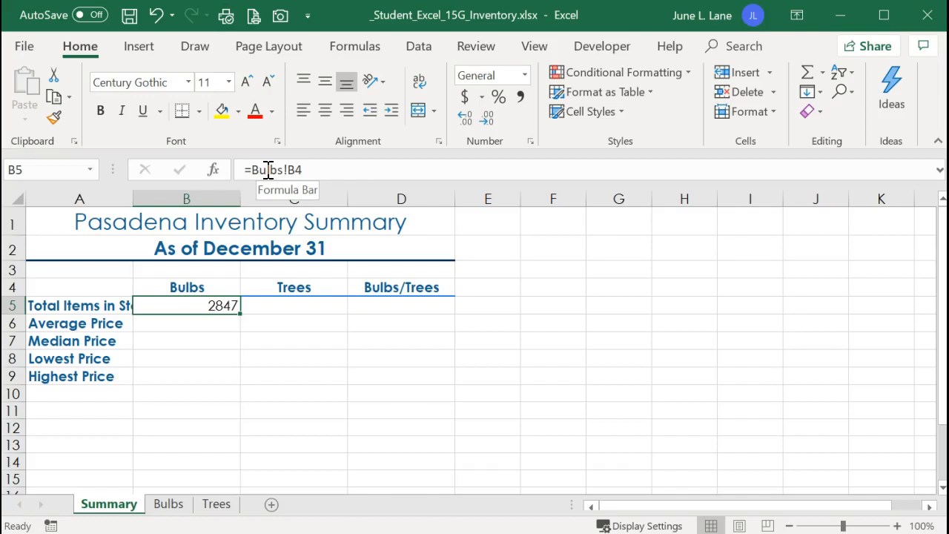
# Step: Link the bulbs' Average Price in B6 to =Bulbs!B5 and Median Price in B7 to =Bulbs!B6
pyautogui.click(204, 323)
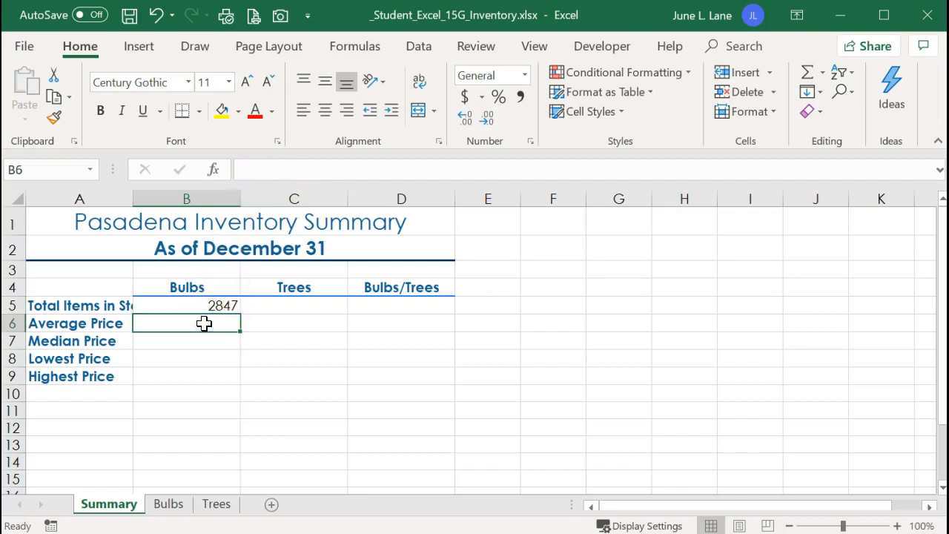
pyautogui.write('=')
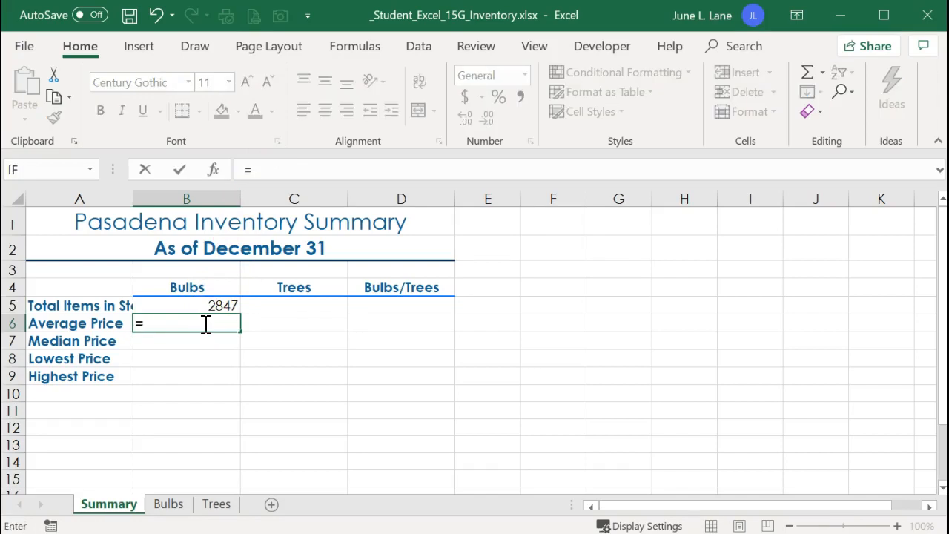
pyautogui.click(163, 504)
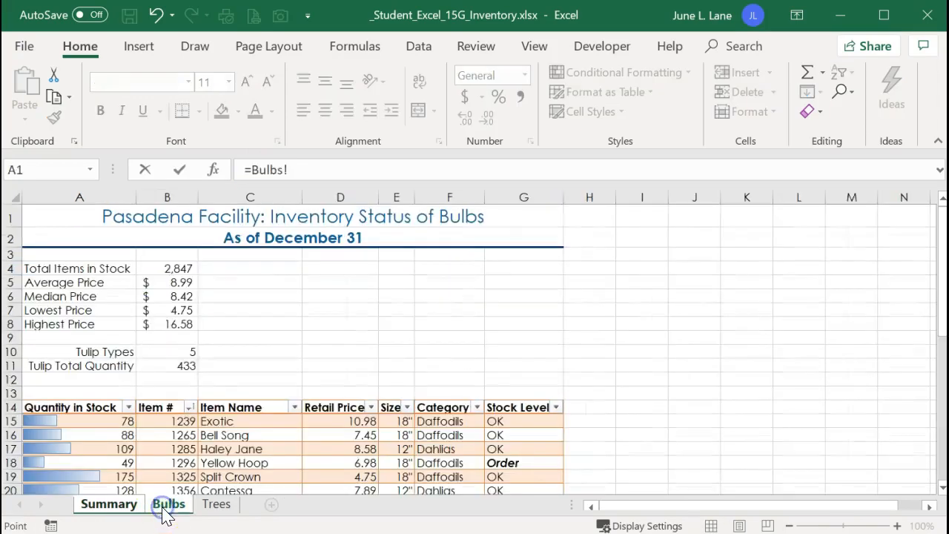
pyautogui.click(163, 283)
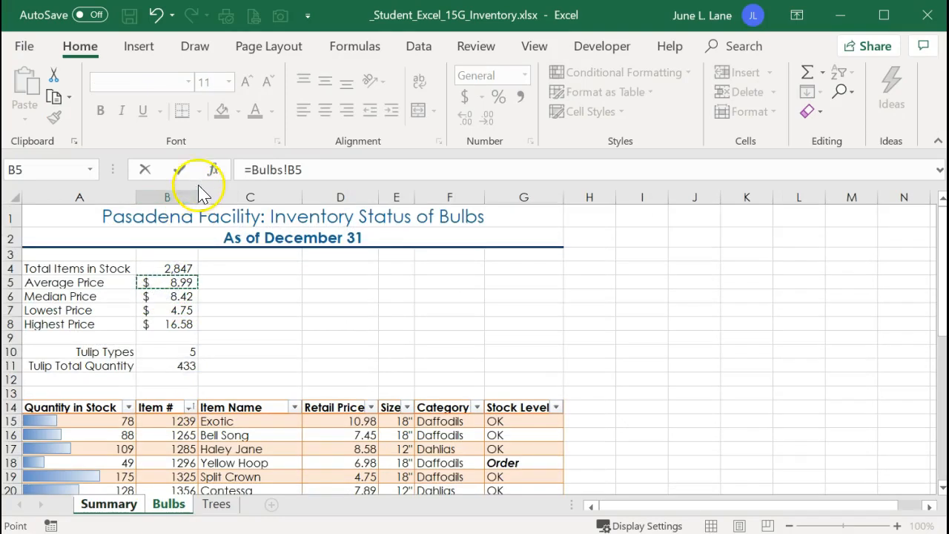
pyautogui.press('Return')
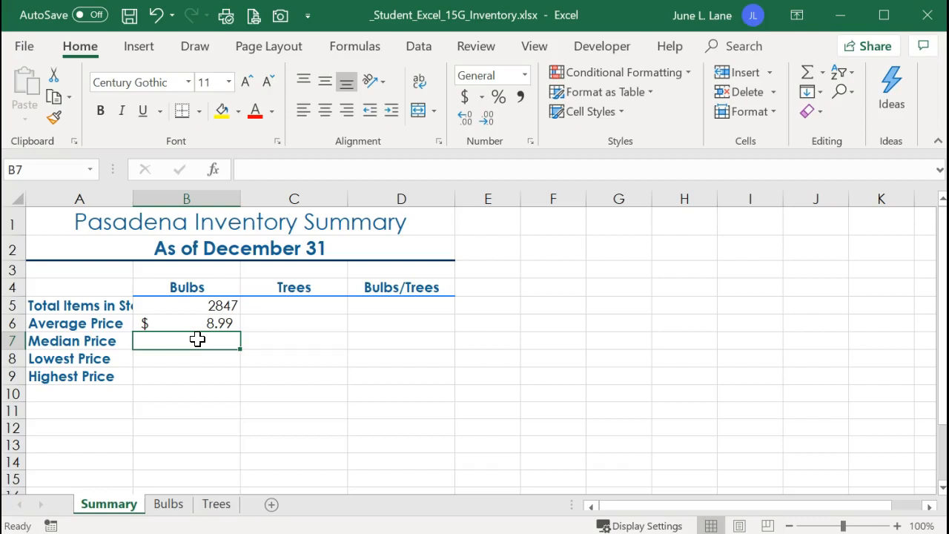
pyautogui.write('=')
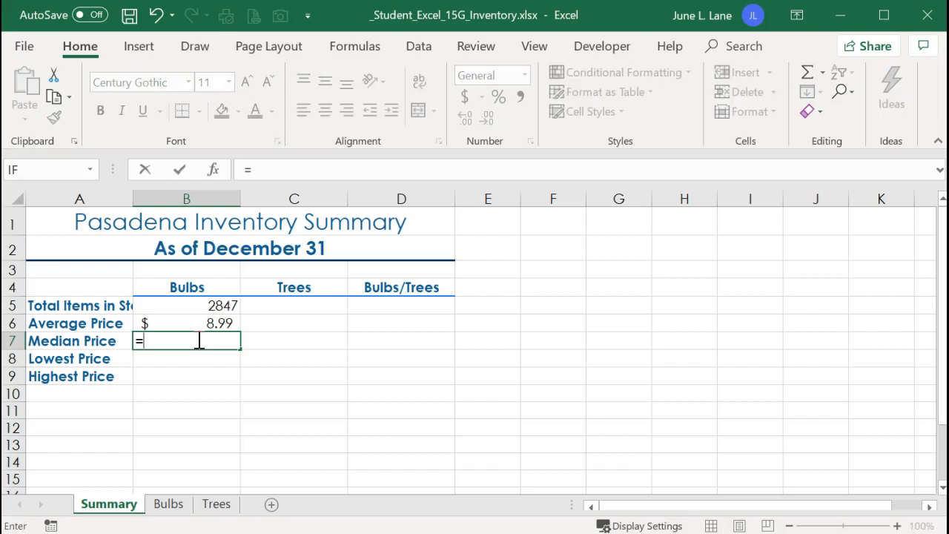
pyautogui.click(167, 503)
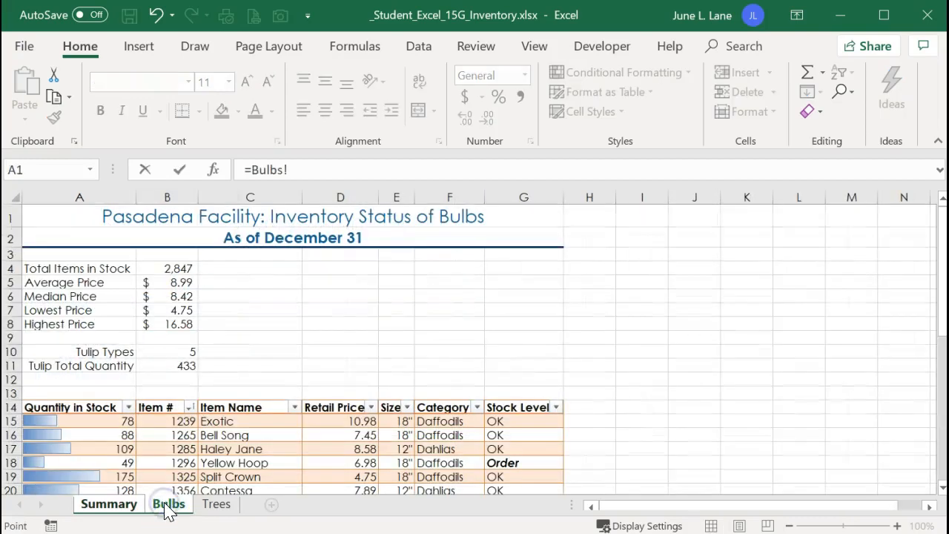
pyautogui.click(175, 298)
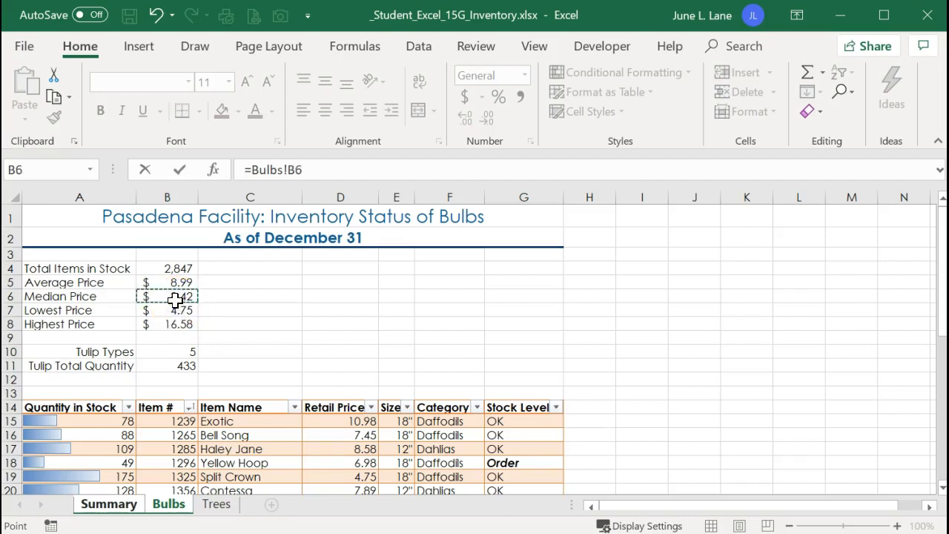
pyautogui.press('Return')
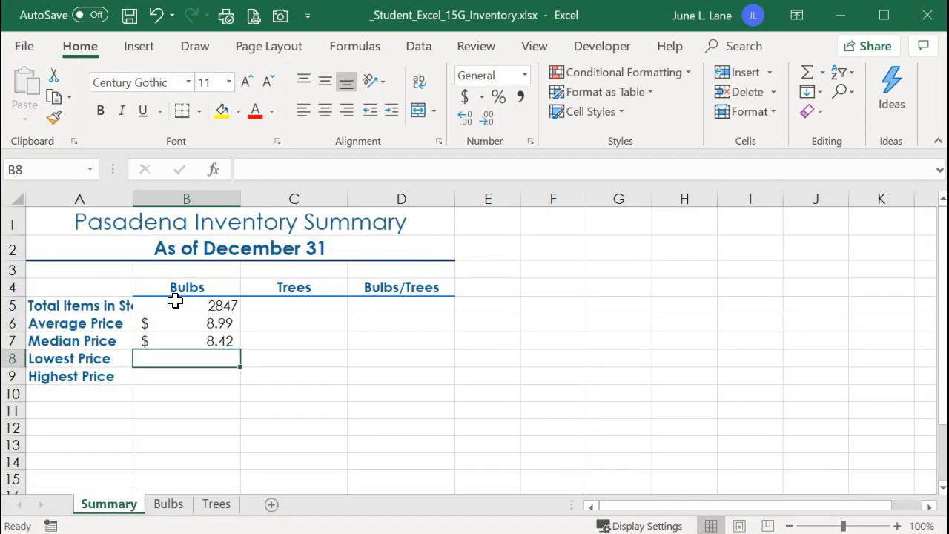
# Step: Link the bulbs' Lowest Price in B8 to Bulbs!B7 and Highest Price in B9 to Bulbs!B8
pyautogui.write('=')
pyautogui.click(168, 506)
pyautogui.click(186, 311)
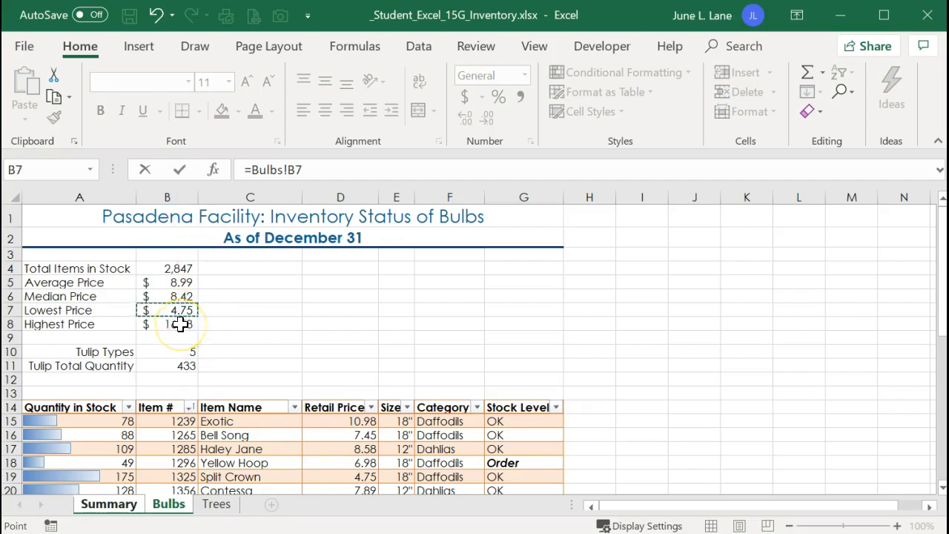
pyautogui.press('Return')
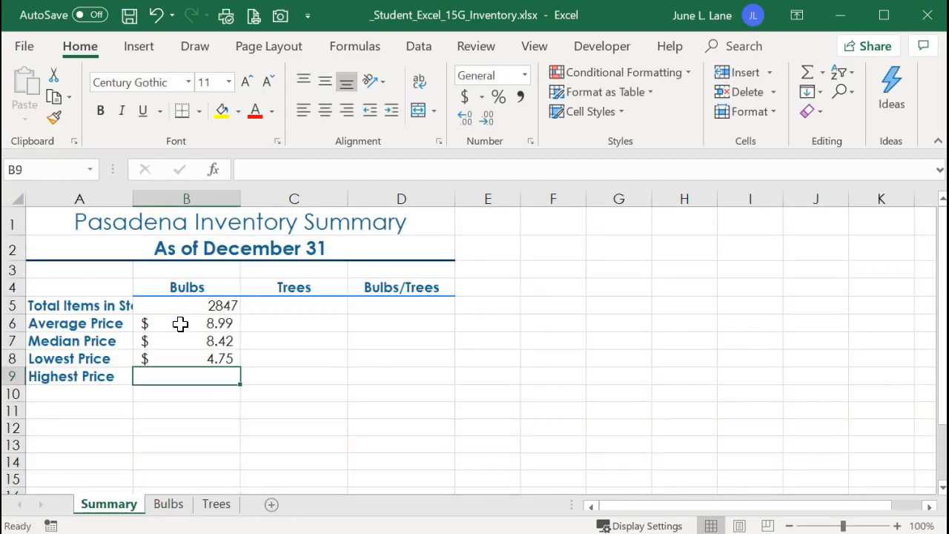
pyautogui.write('=')
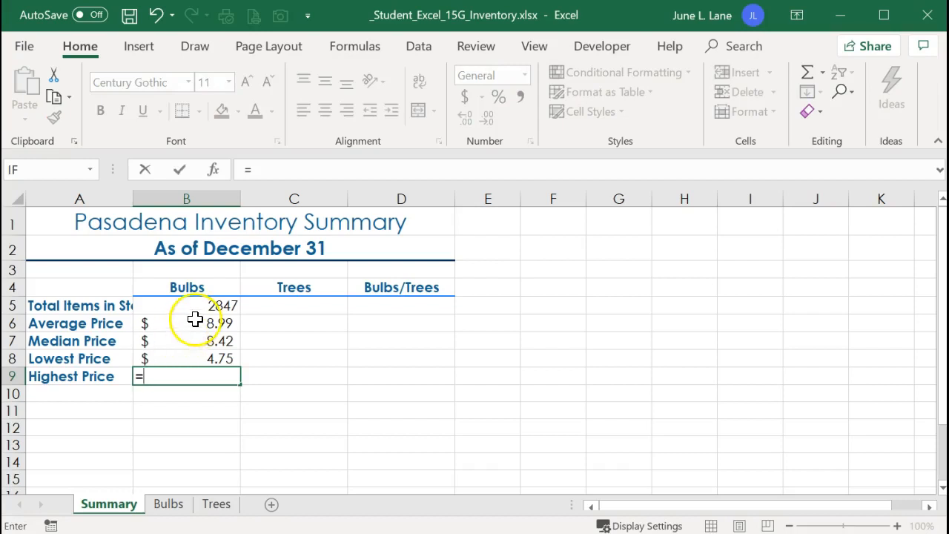
pyautogui.click(169, 503)
pyautogui.click(182, 324)
pyautogui.press('Return')
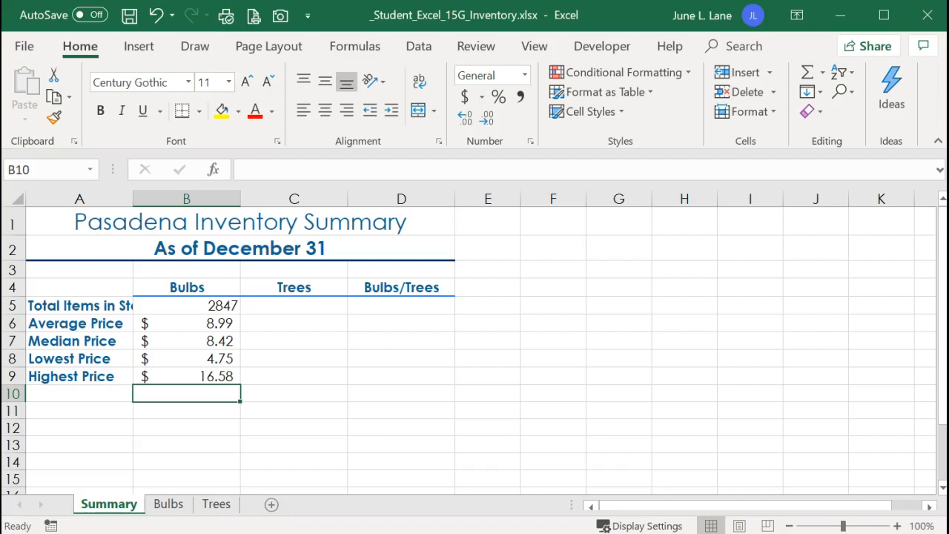
# Step: Link the trees' Total Items in Stock in Summary cell C5 to the Trees sheet with =Trees!B4
pyautogui.click(305, 308)
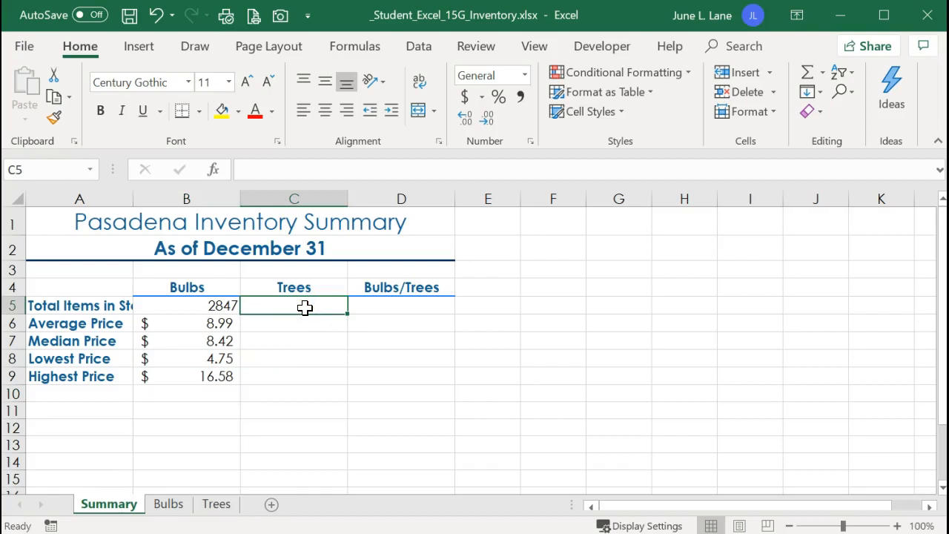
pyautogui.write('=')
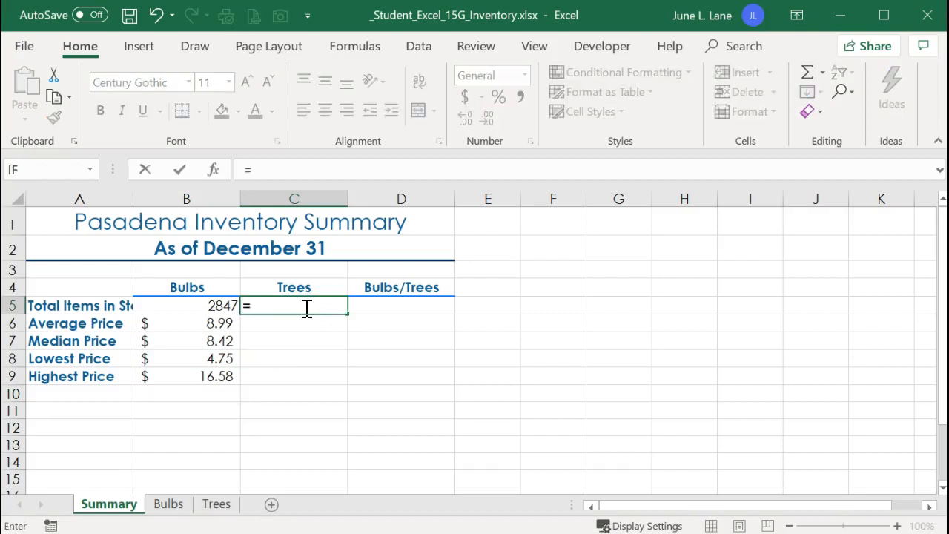
pyautogui.click(219, 508)
pyautogui.click(213, 277)
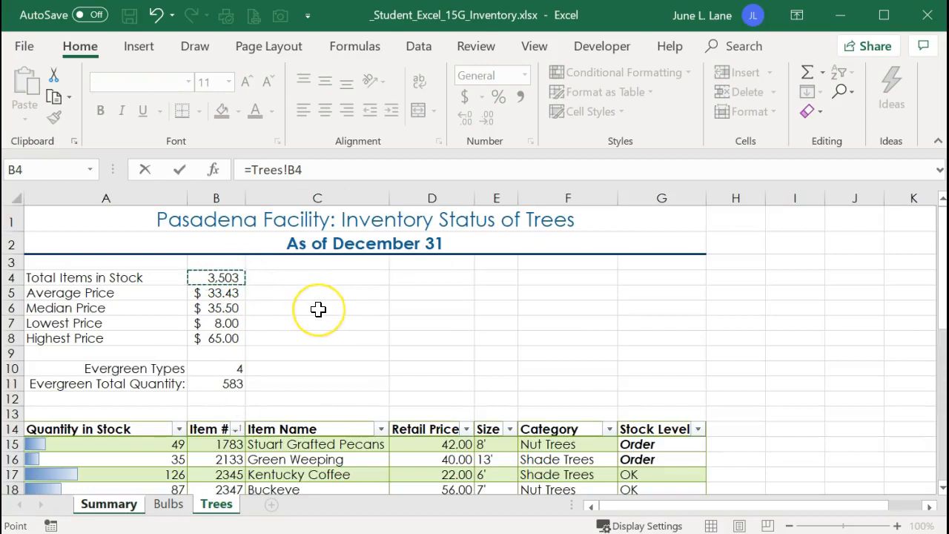
pyautogui.press('Return')
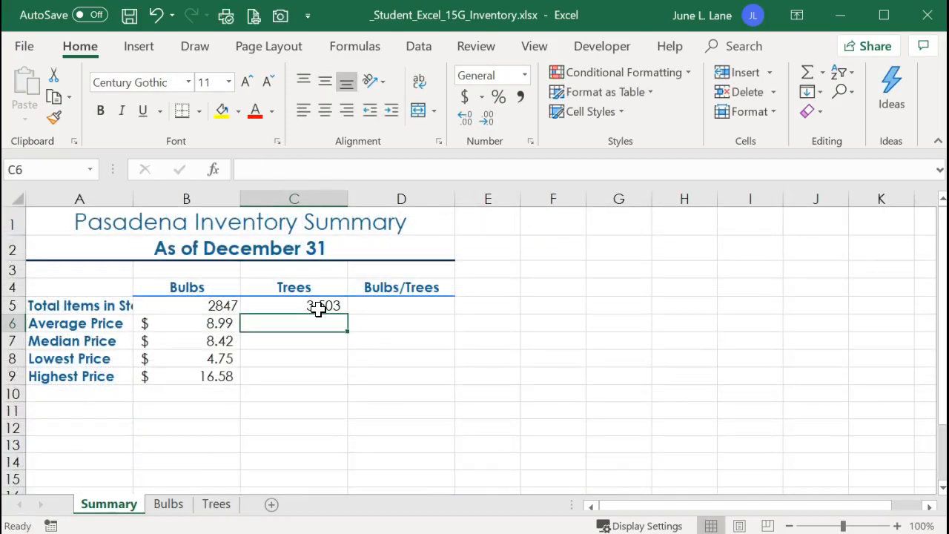
# Step: Link the trees' Average Price in C6 to =Trees!B5 and Median Price in C7 to =Trees!B6
pyautogui.write('=')
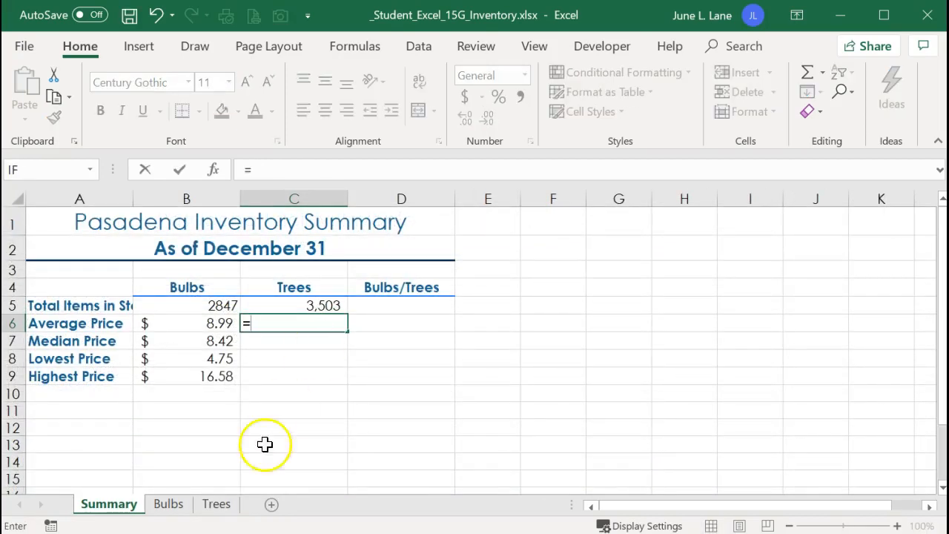
pyautogui.click(216, 503)
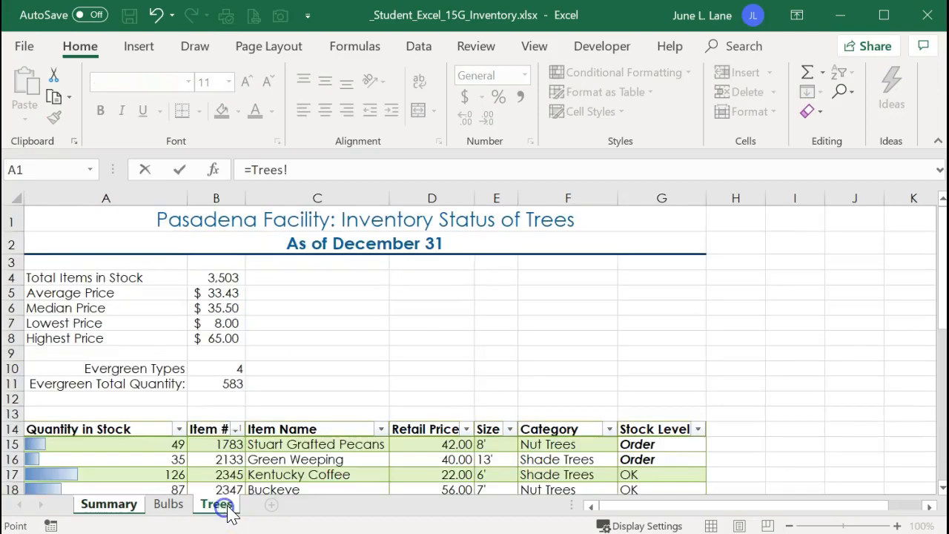
pyautogui.click(235, 294)
pyautogui.press('Return')
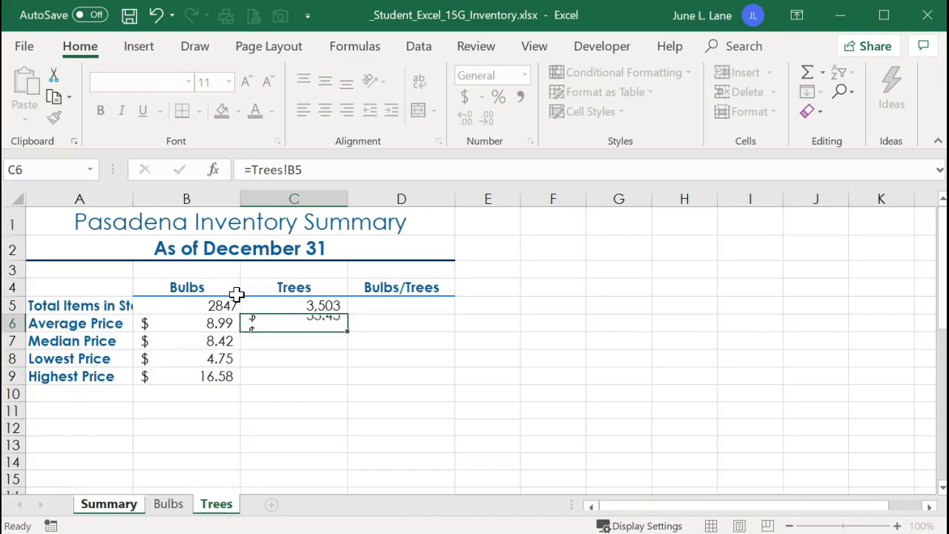
pyautogui.write('=')
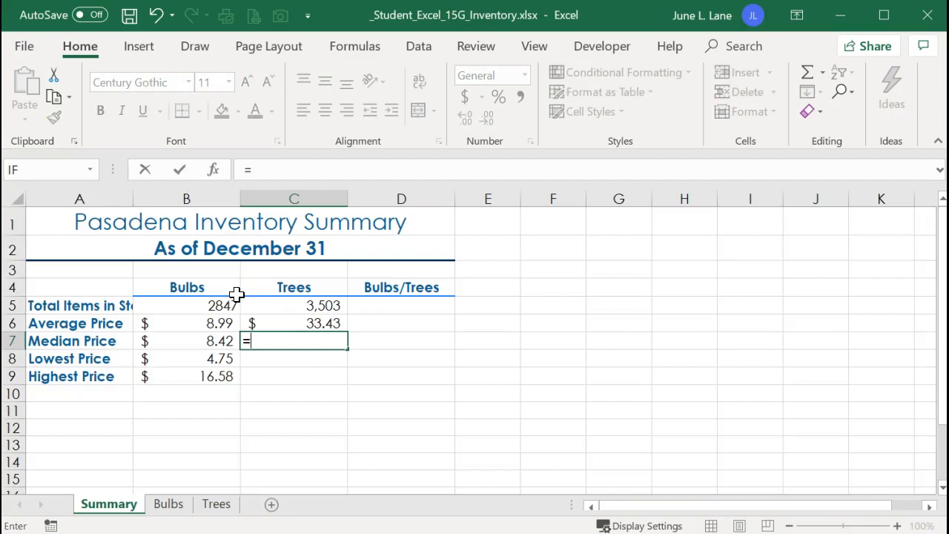
pyautogui.click(216, 502)
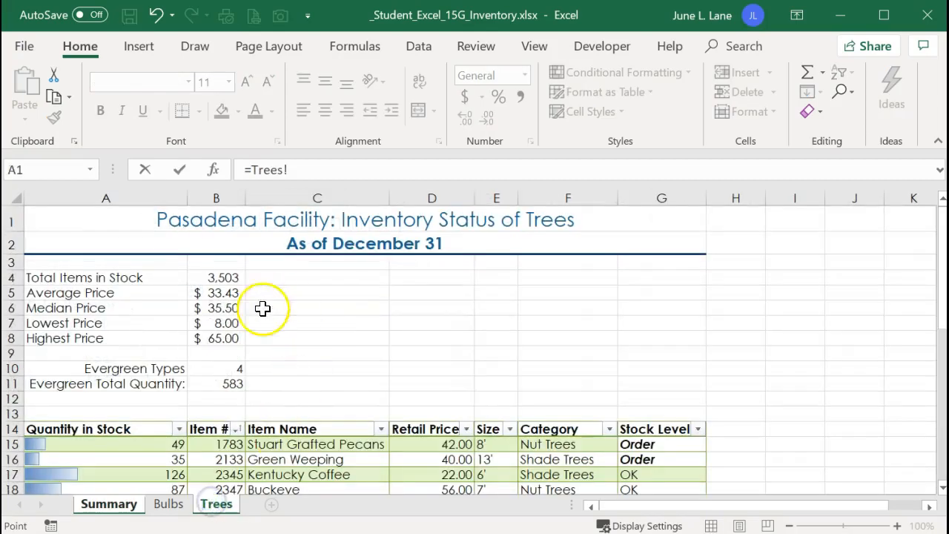
pyautogui.click(220, 308)
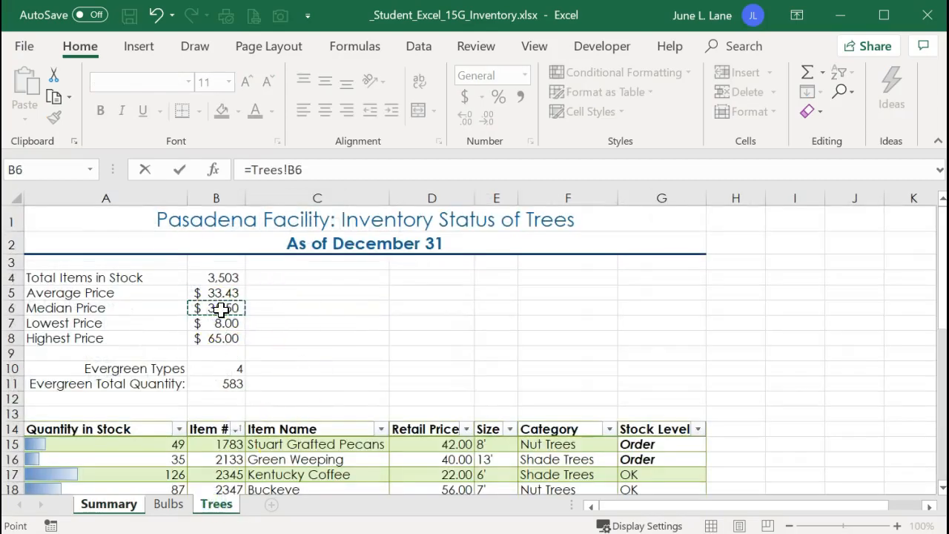
pyautogui.press('Return')
# Step: Link the trees' Lowest Price in C8 to =Trees!B7 and Highest Price in C9 to Trees!B8
pyautogui.write('=')
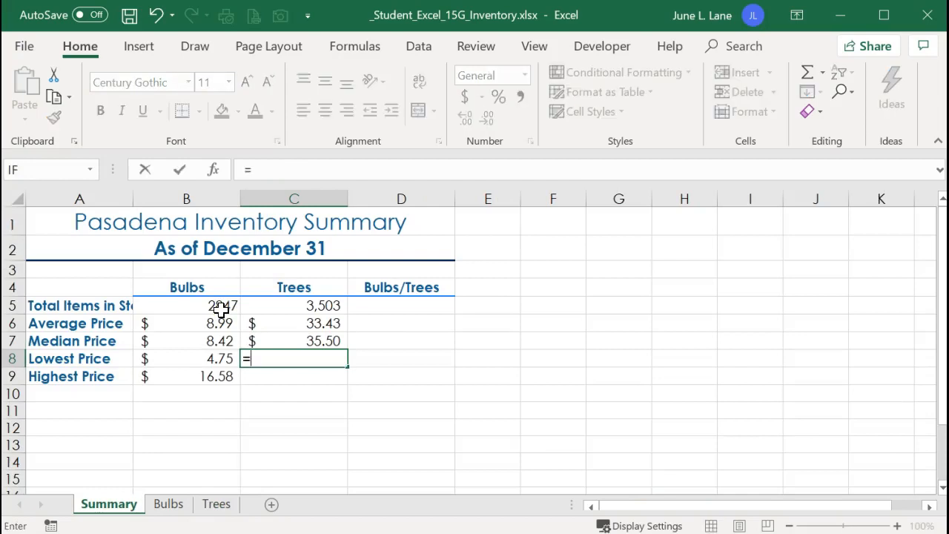
pyautogui.click(215, 504)
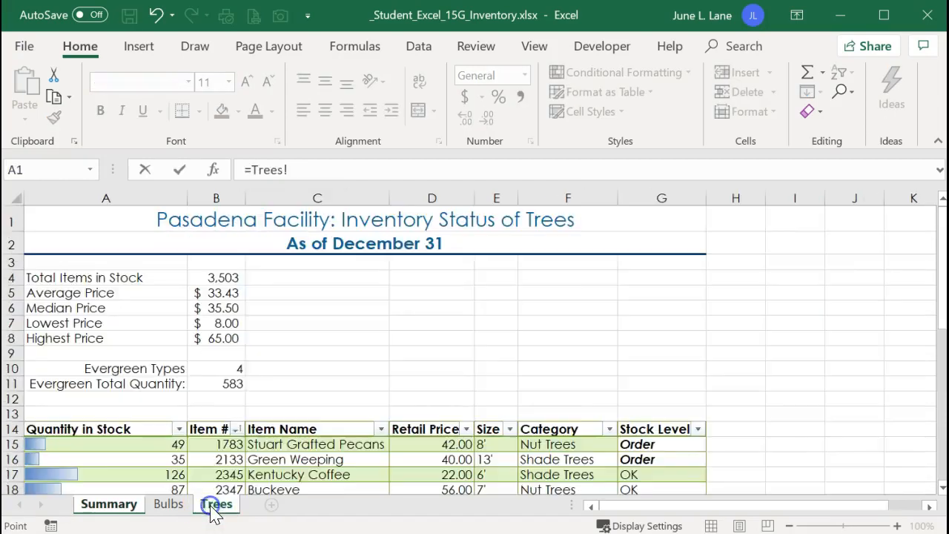
pyautogui.click(235, 323)
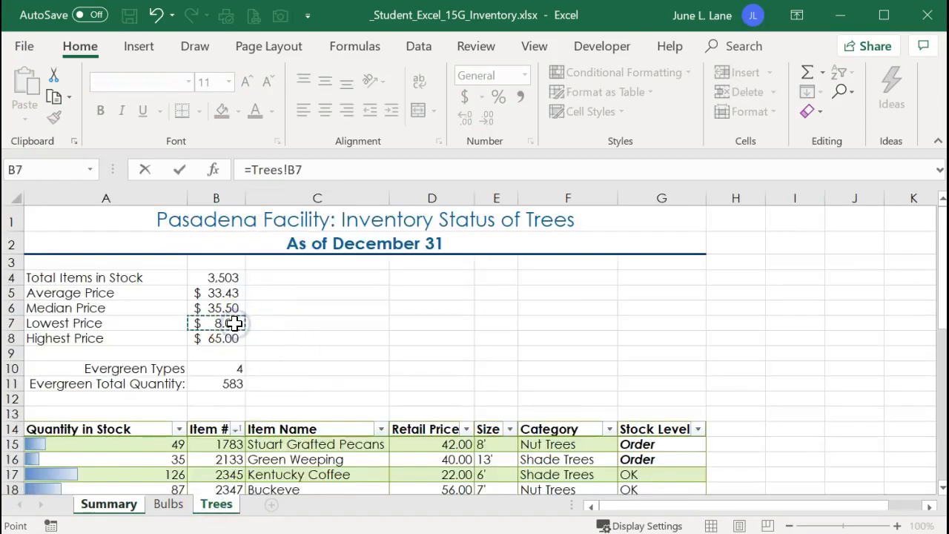
pyautogui.press('Return')
pyautogui.write('=')
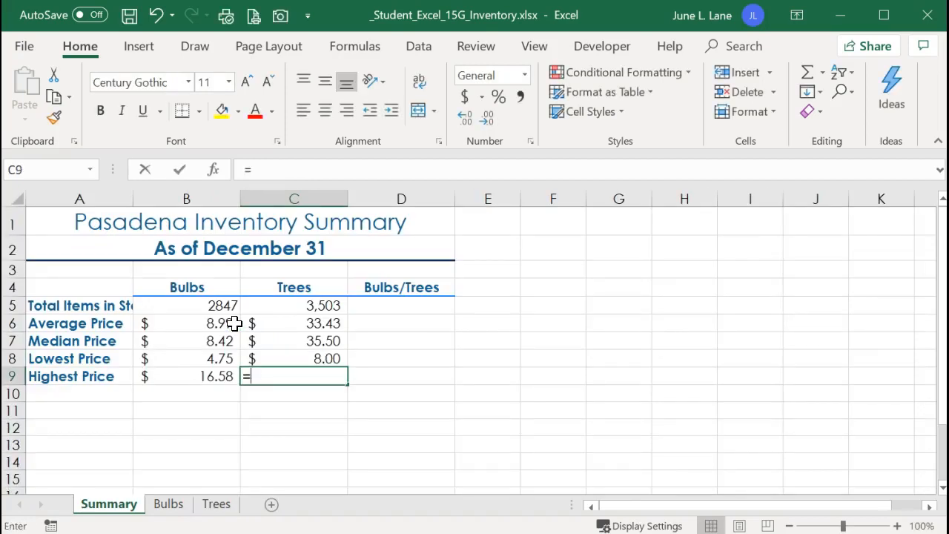
pyautogui.click(216, 504)
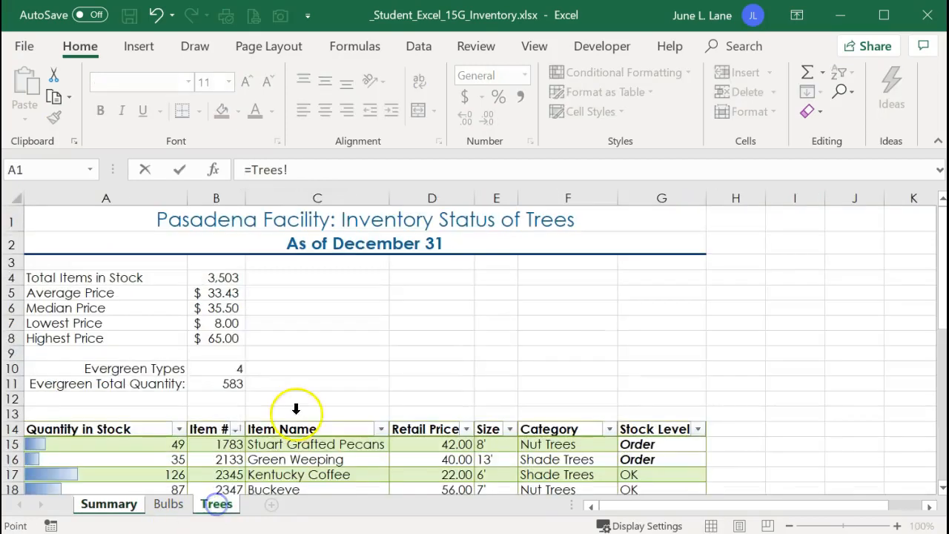
pyautogui.click(224, 338)
pyautogui.press('Return')
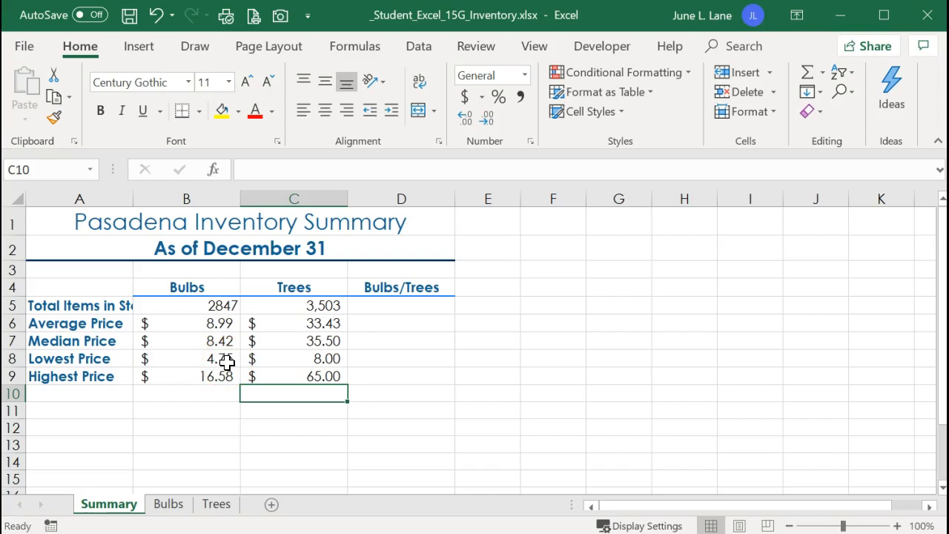
# Step: Insert a column sparkline in D5 from data range B5:C5 and give it the darkest navy style in the first style row
pyautogui.click(403, 310)
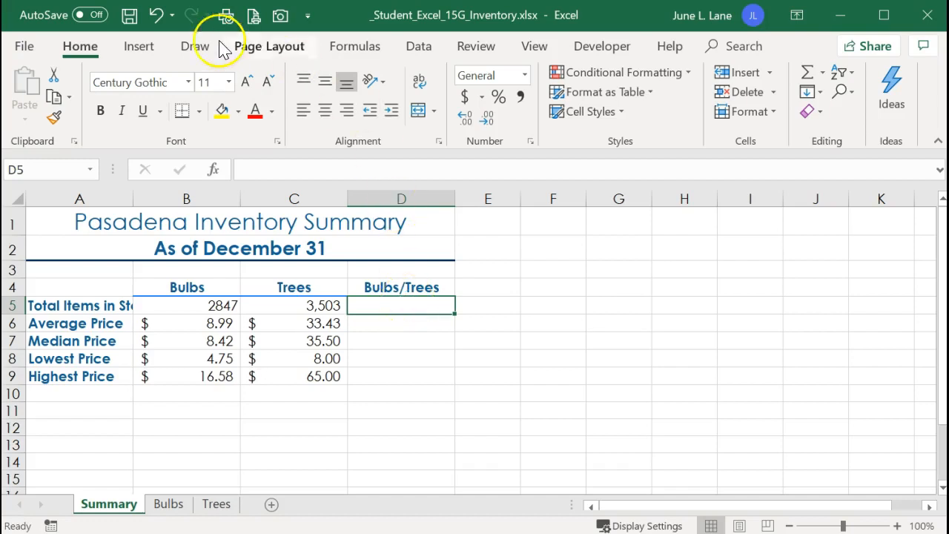
pyautogui.click(136, 44)
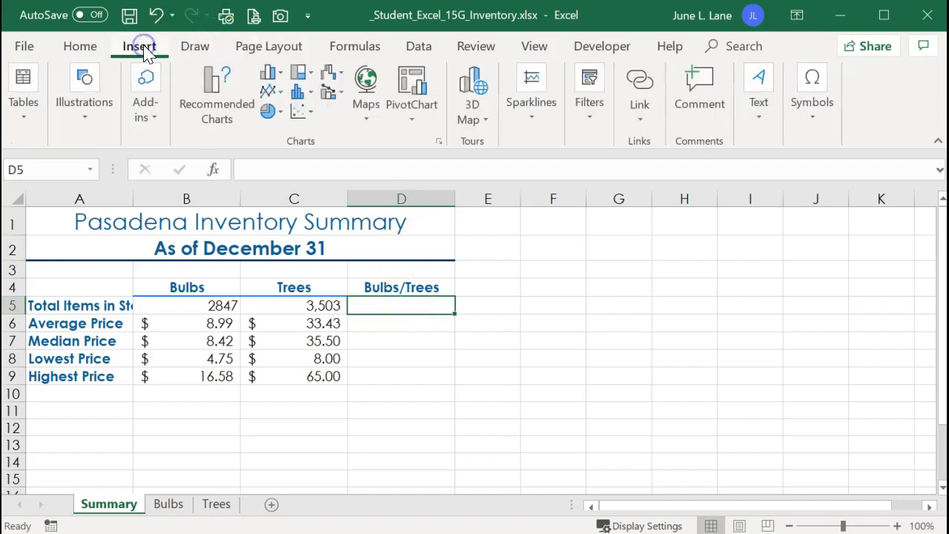
pyautogui.click(537, 112)
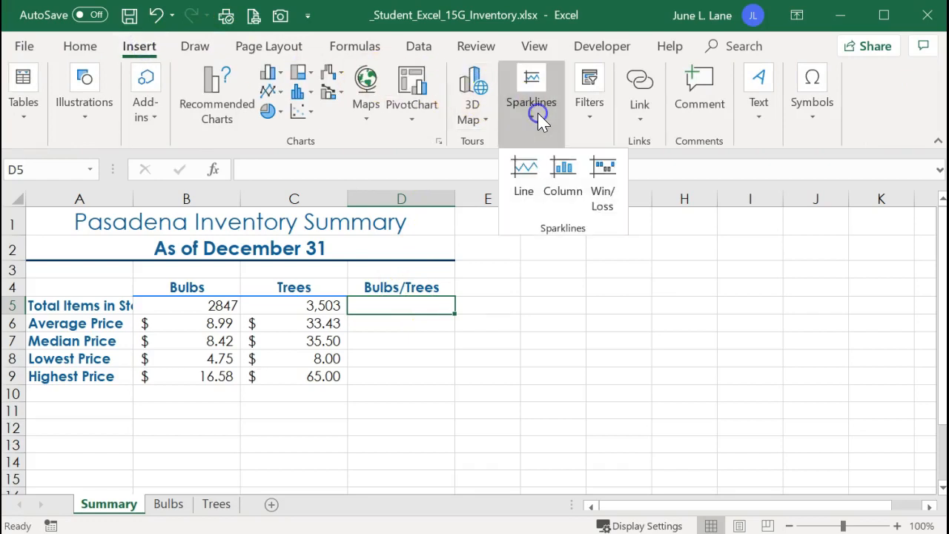
pyautogui.click(563, 177)
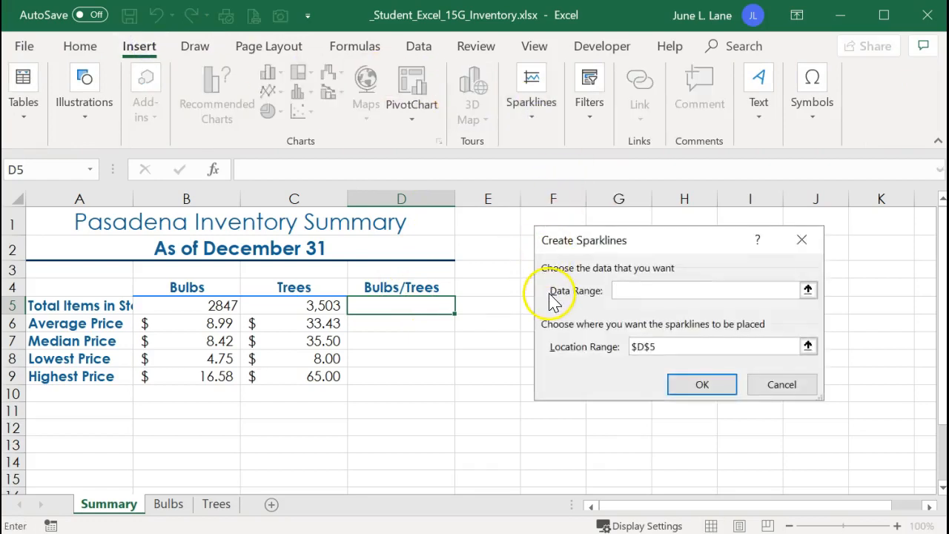
pyautogui.moveTo(221, 307); pyautogui.dragTo(275, 303)
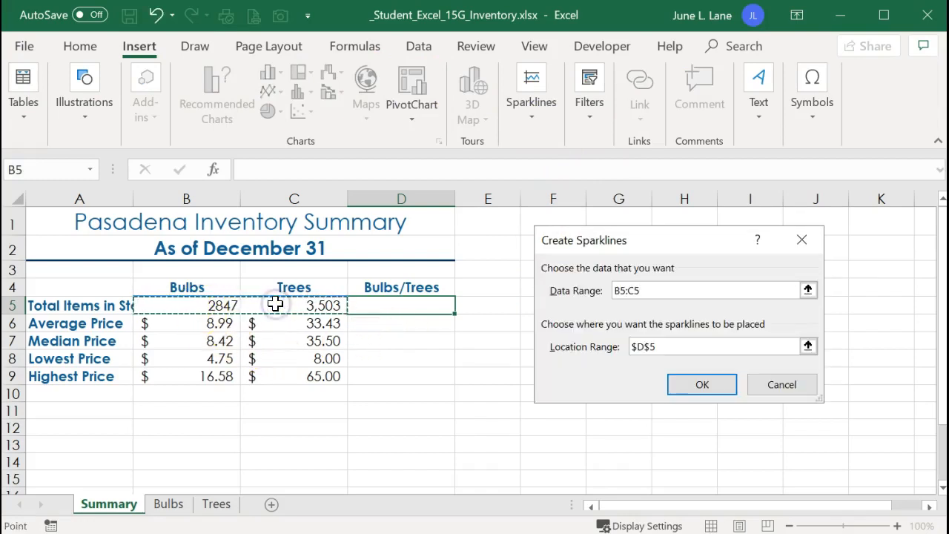
pyautogui.click(701, 386)
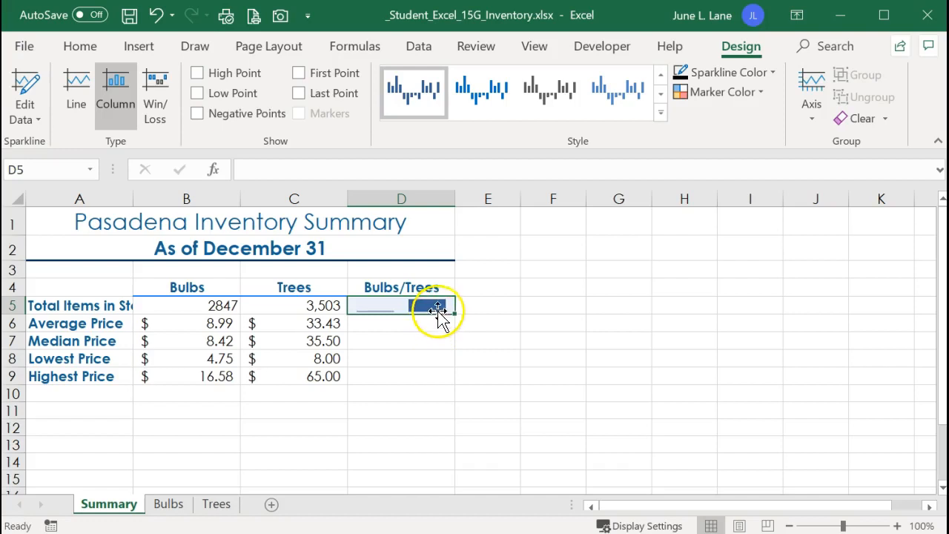
pyautogui.click(661, 113)
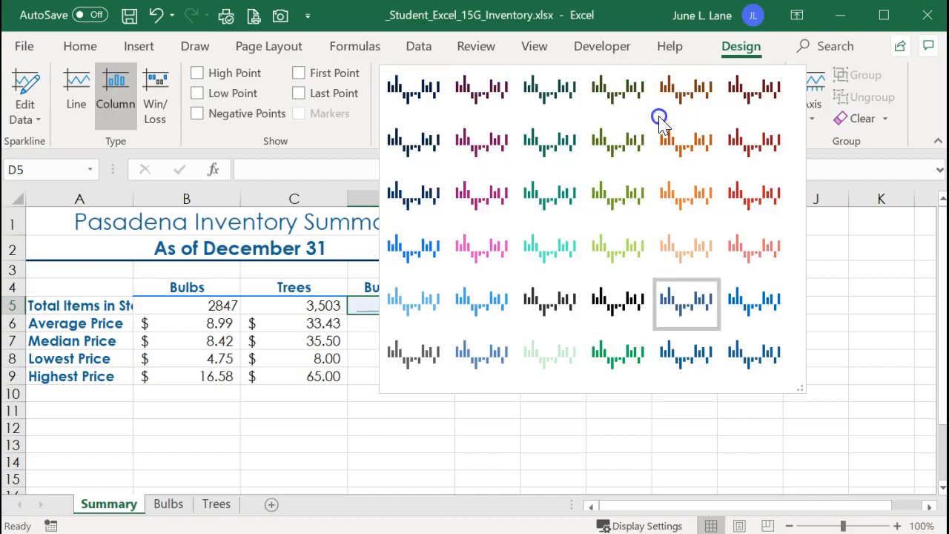
pyautogui.click(420, 98)
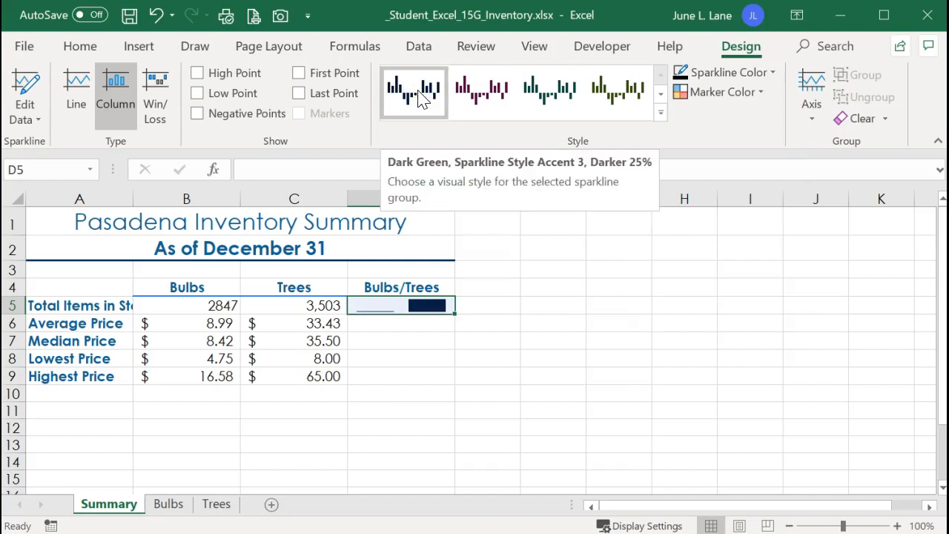
# Step: Insert a column sparkline in D6 comparing the Average Prices in B6:C6 and apply the dark purple style from the first style row
pyautogui.click(373, 325)
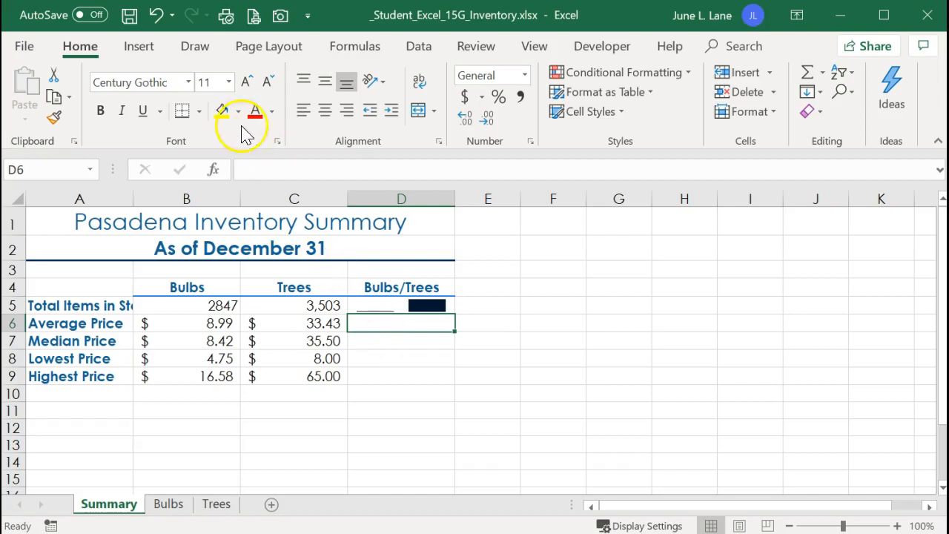
pyautogui.click(157, 56)
pyautogui.click(534, 89)
pyautogui.click(564, 192)
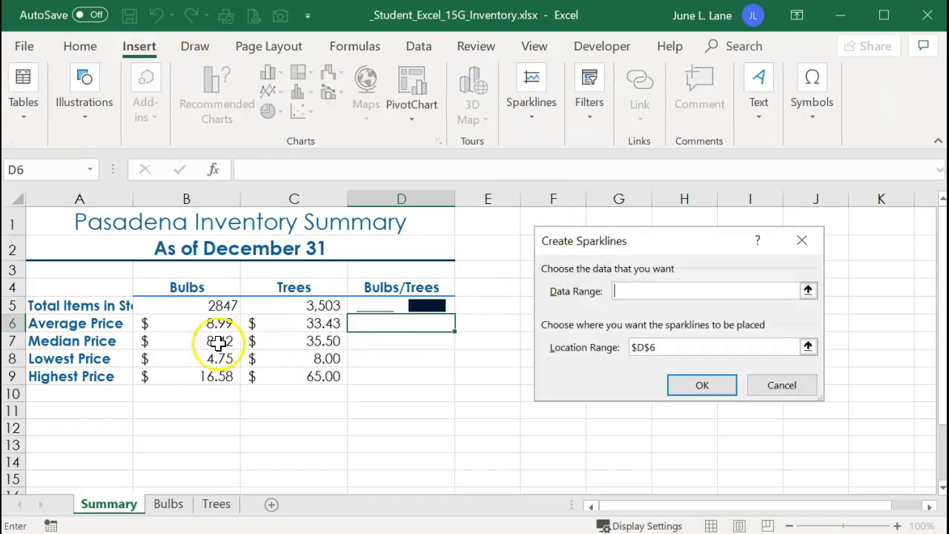
pyautogui.moveTo(174, 322); pyautogui.dragTo(241, 324)
pyautogui.moveTo(276, 320); pyautogui.dragTo(276, 318)
pyautogui.click(701, 385)
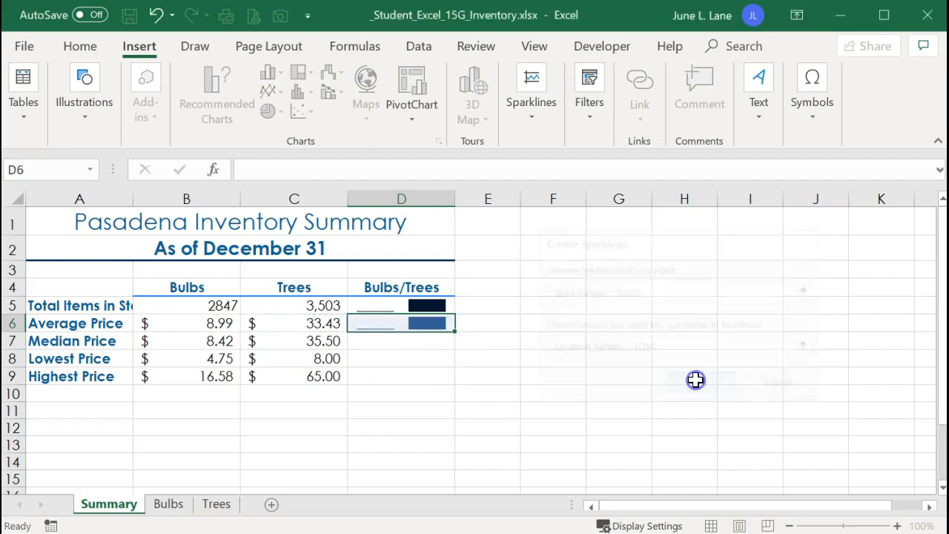
pyautogui.click(662, 114)
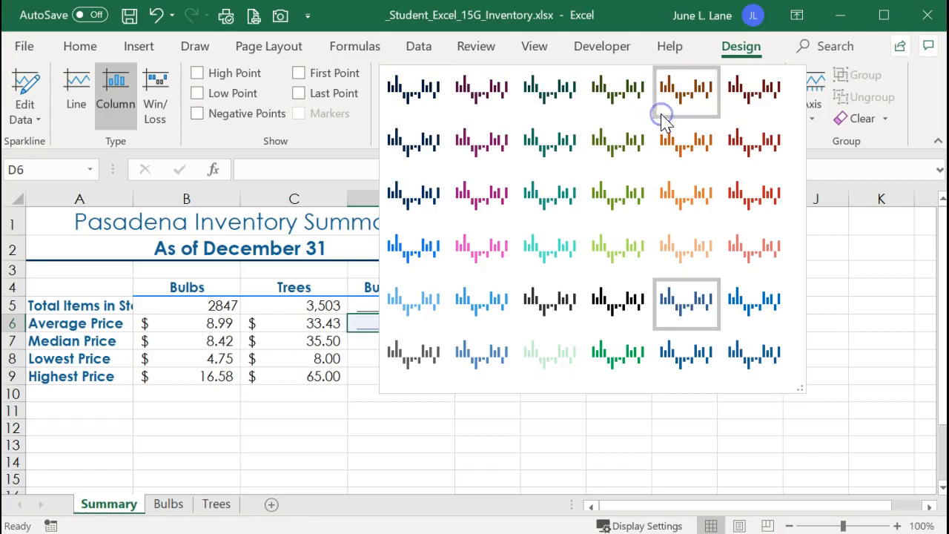
pyautogui.click(481, 92)
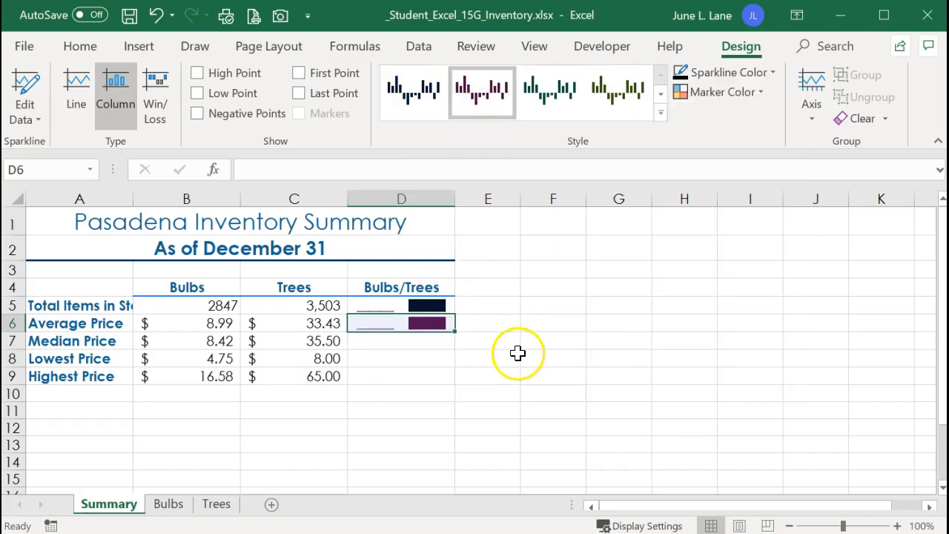
# Step: Insert a column sparkline in D7 comparing the Median Prices in B7:C7 and apply the dark green style from the first style row
pyautogui.click(421, 342)
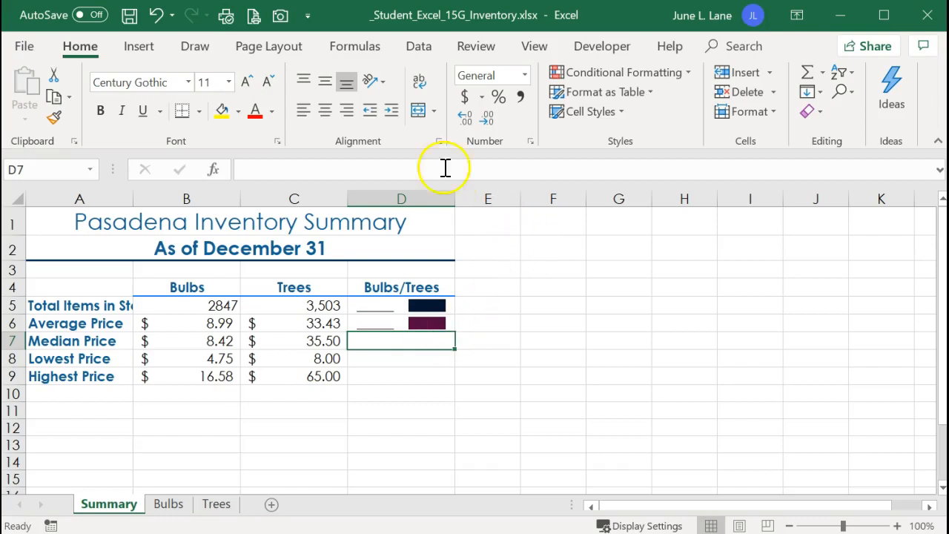
pyautogui.click(143, 53)
pyautogui.click(545, 89)
pyautogui.click(569, 190)
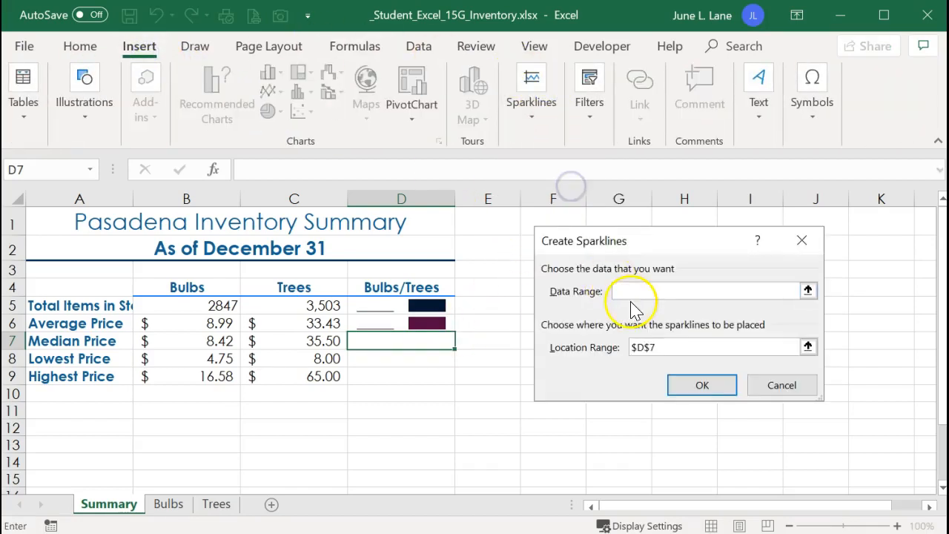
pyautogui.moveTo(221, 341); pyautogui.dragTo(259, 337)
pyautogui.click(688, 380)
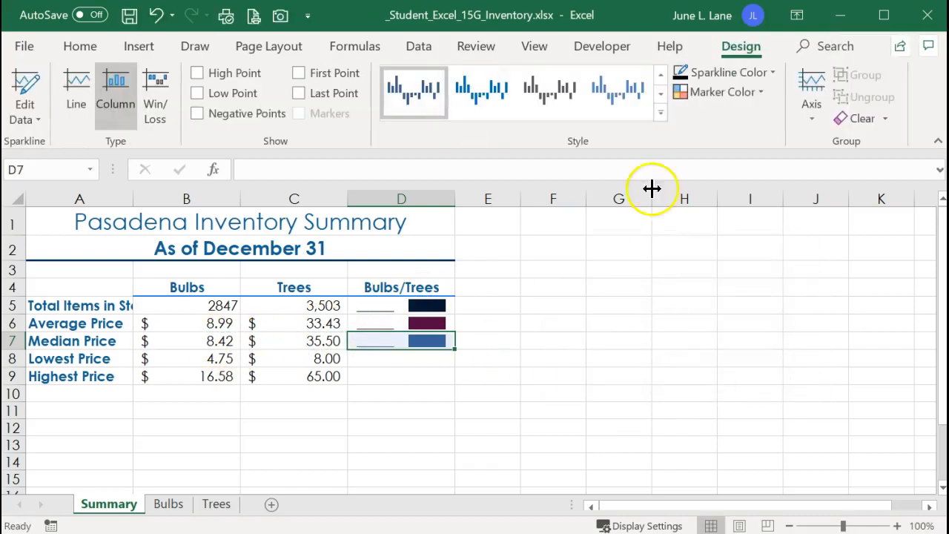
pyautogui.click(658, 120)
pyautogui.click(561, 122)
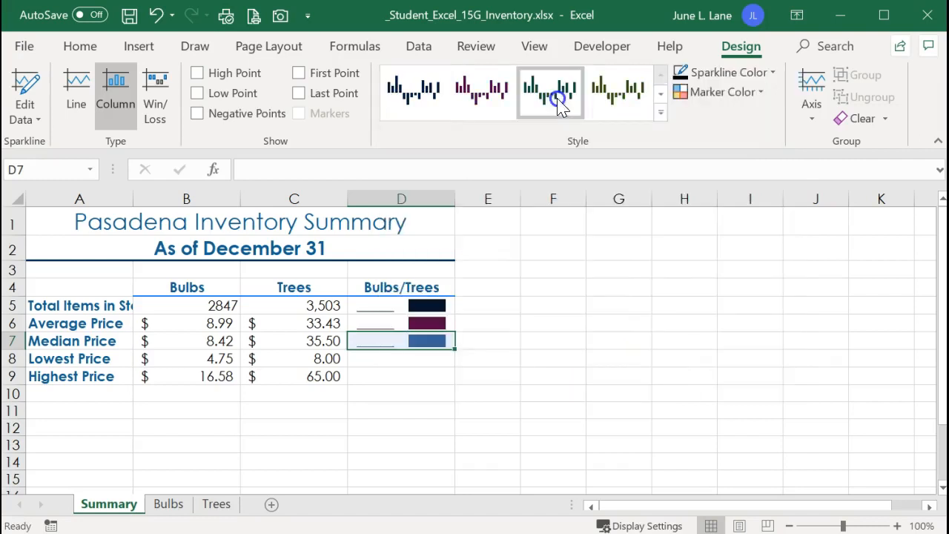
# Step: Insert a column sparkline in D8 comparing the Lowest Prices in B8:C8 and apply the dark olive green style from the first style row
pyautogui.click(430, 359)
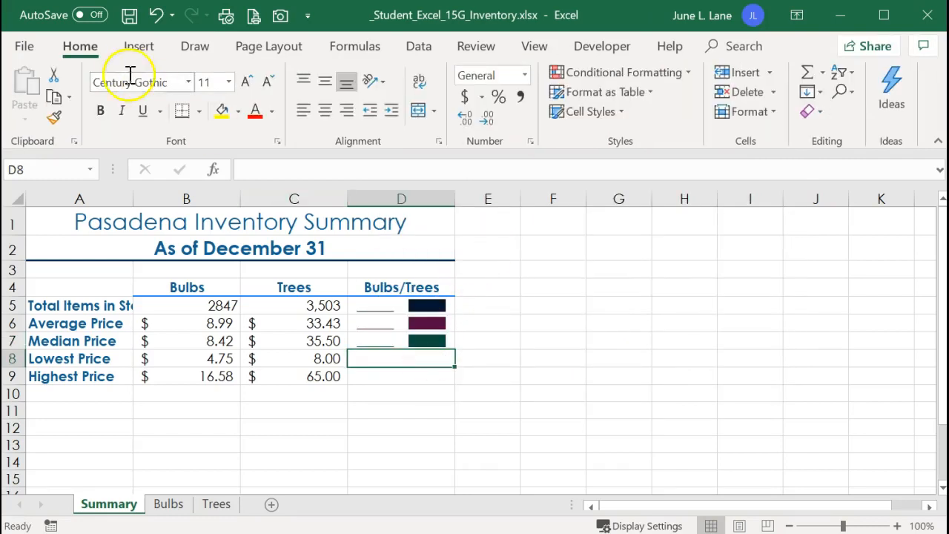
pyautogui.click(138, 46)
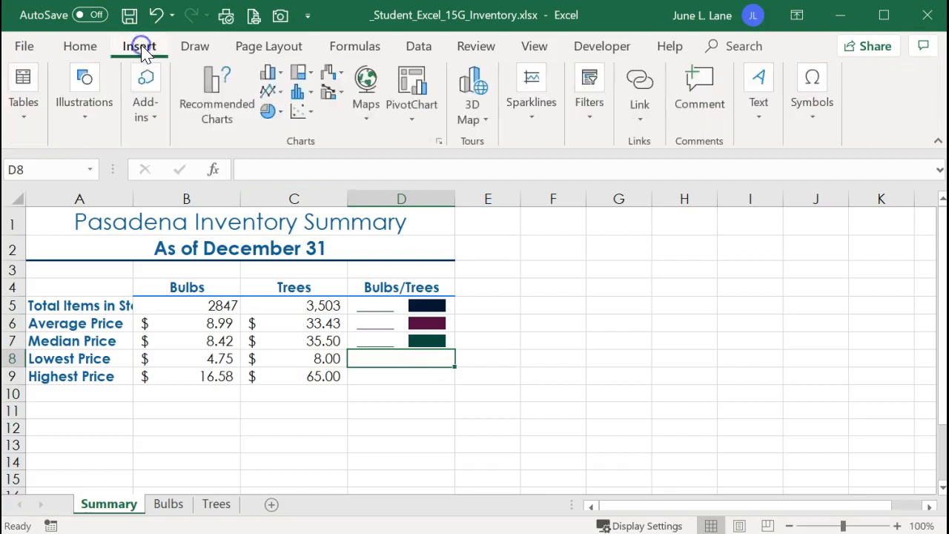
pyautogui.click(528, 107)
pyautogui.click(565, 169)
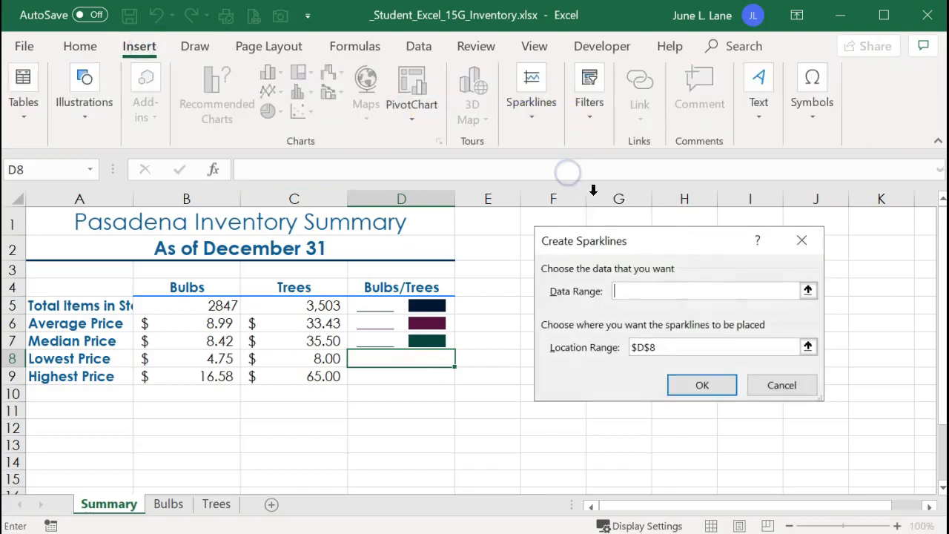
pyautogui.moveTo(211, 358); pyautogui.dragTo(275, 358)
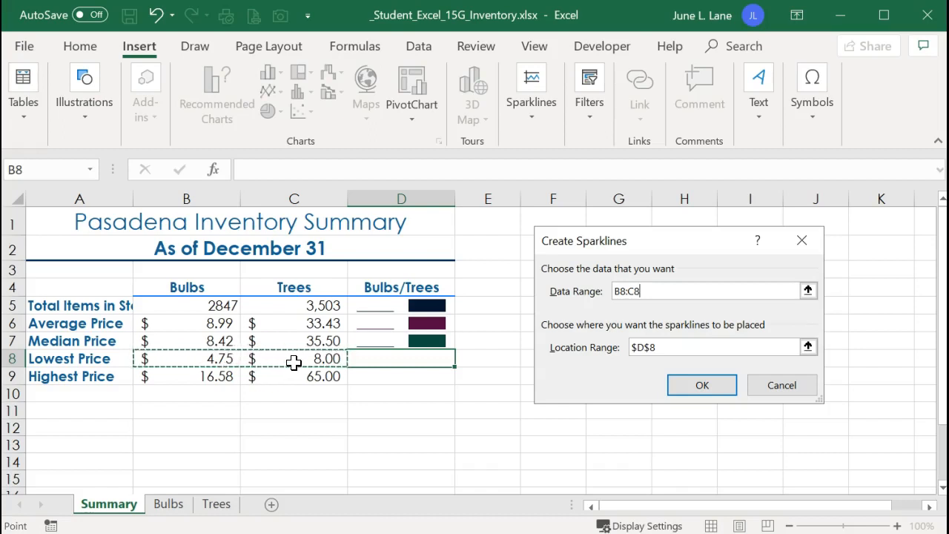
pyautogui.click(704, 386)
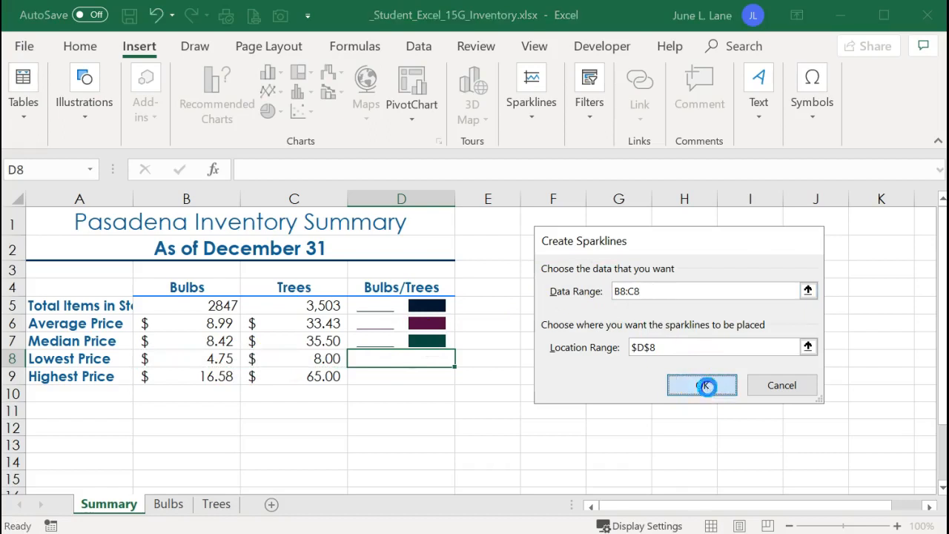
pyautogui.click(659, 115)
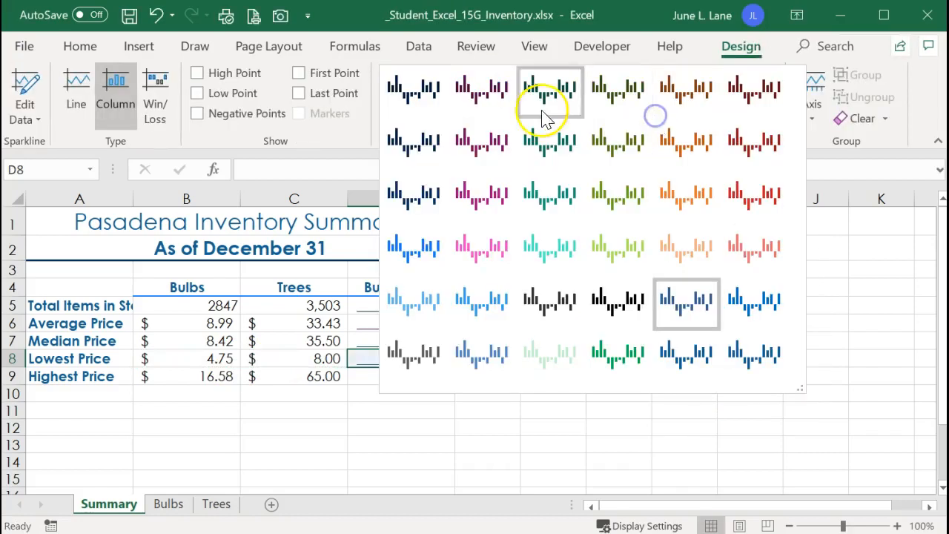
pyautogui.click(633, 92)
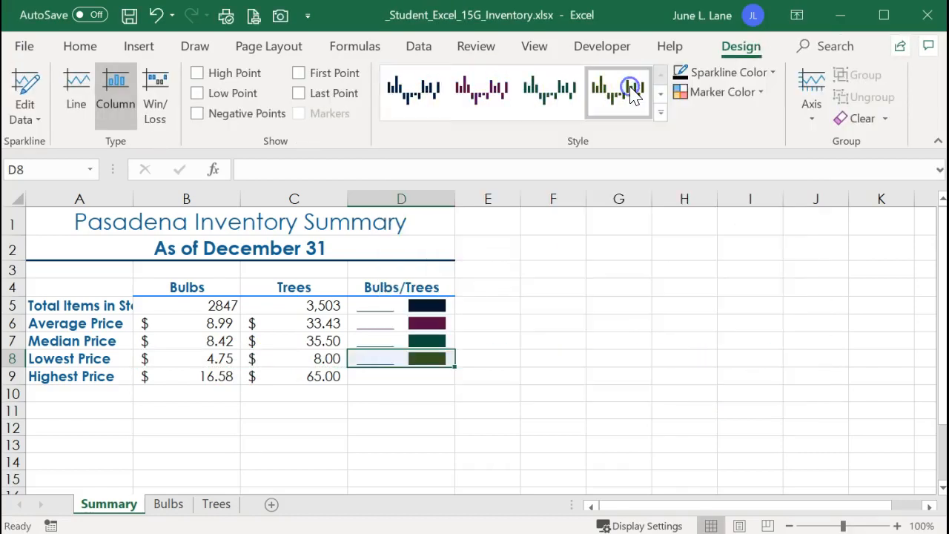
# Step: Insert a column sparkline in D9 comparing the Highest Prices in B9:C9 and apply the dark orange style from the first style row
pyautogui.click(424, 374)
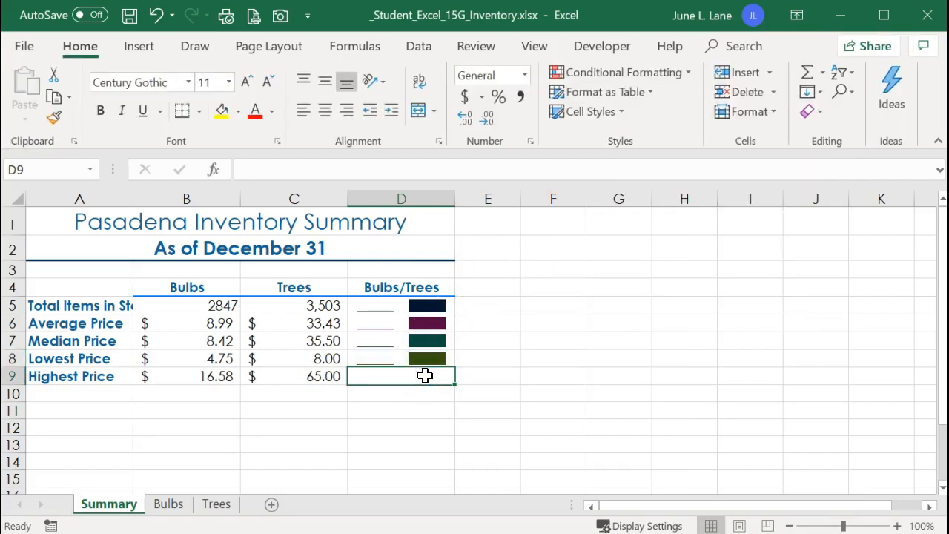
pyautogui.click(139, 46)
pyautogui.click(523, 94)
pyautogui.click(570, 171)
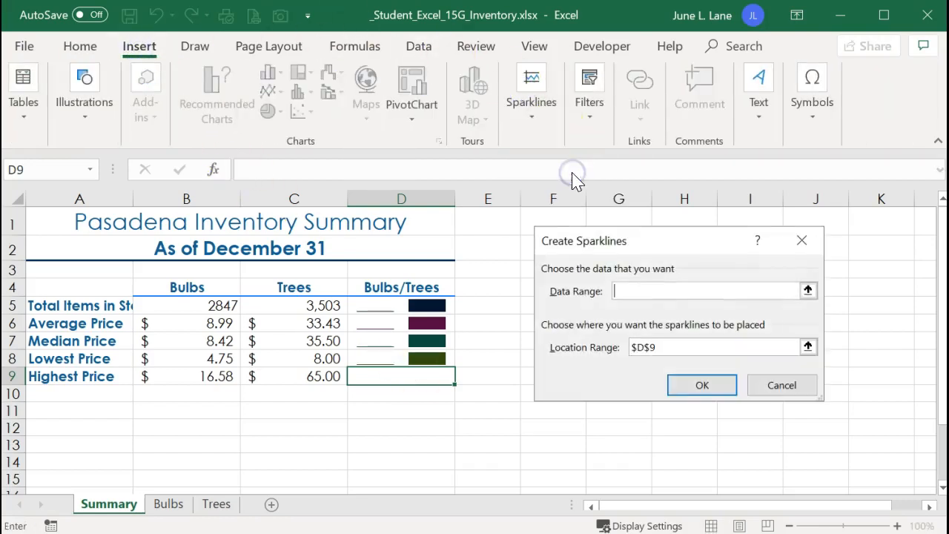
pyautogui.moveTo(228, 376); pyautogui.dragTo(272, 376)
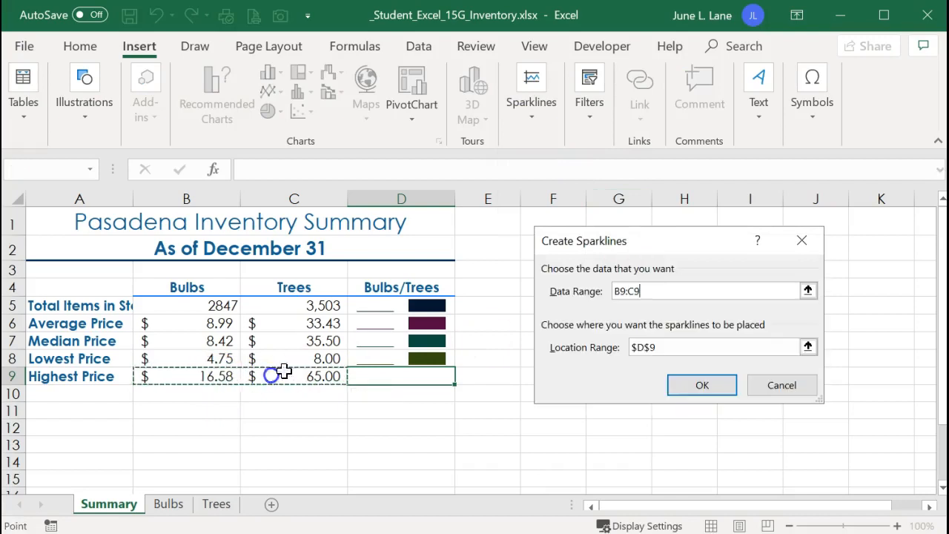
pyautogui.click(700, 387)
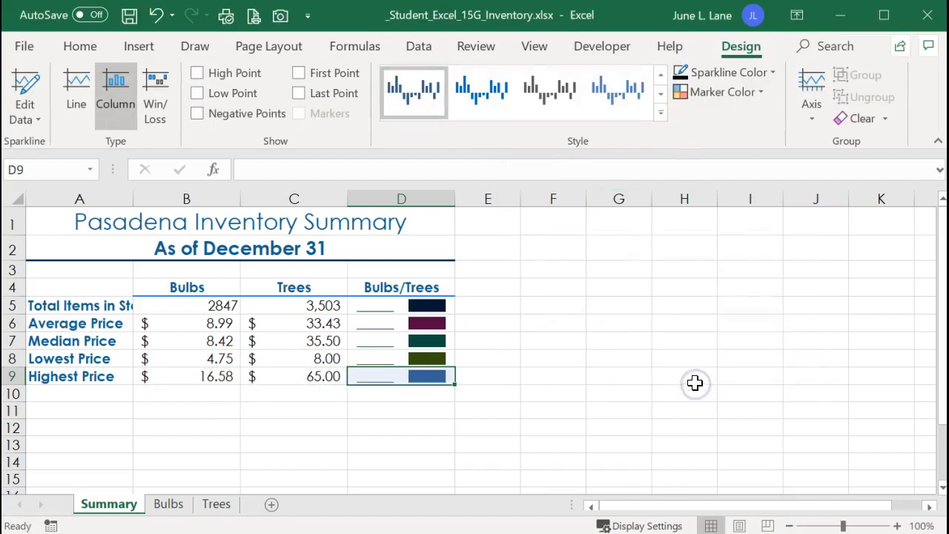
pyautogui.click(659, 113)
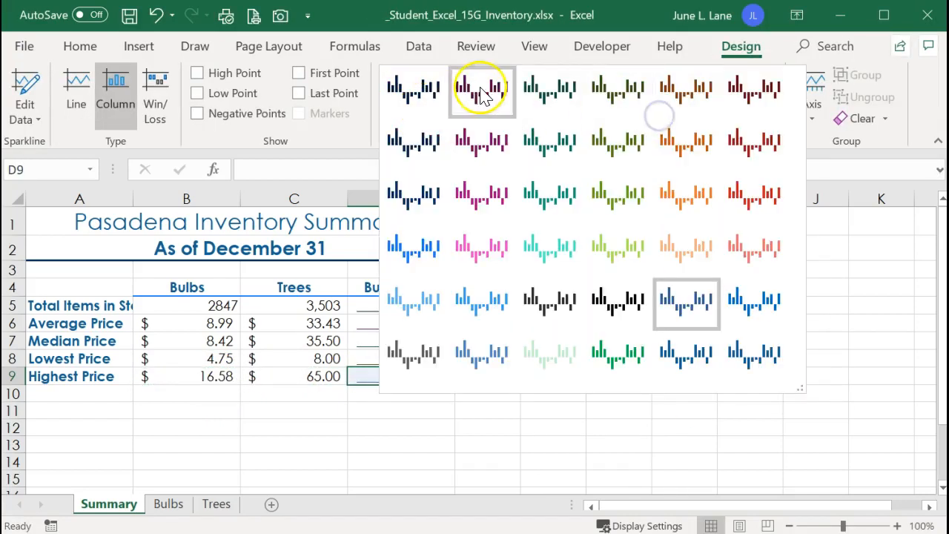
pyautogui.click(678, 89)
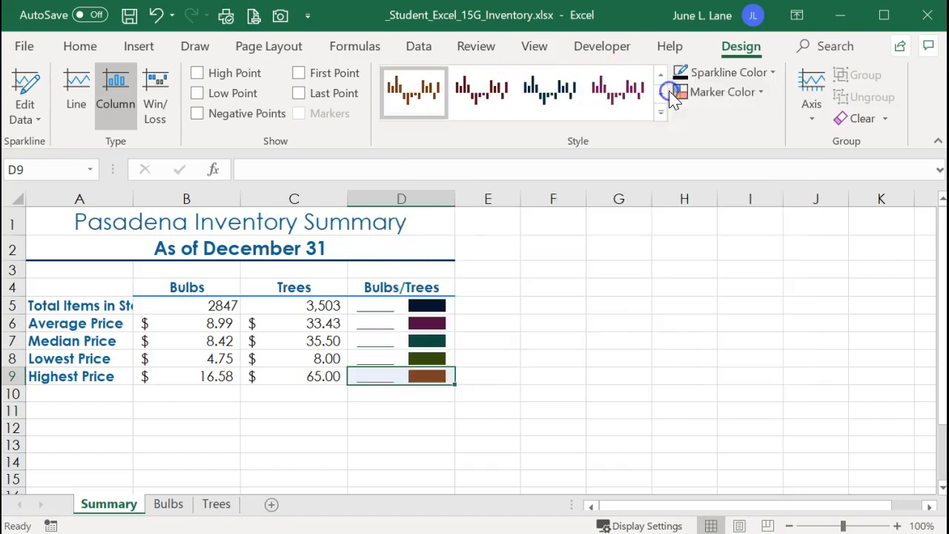
pyautogui.click(497, 337)
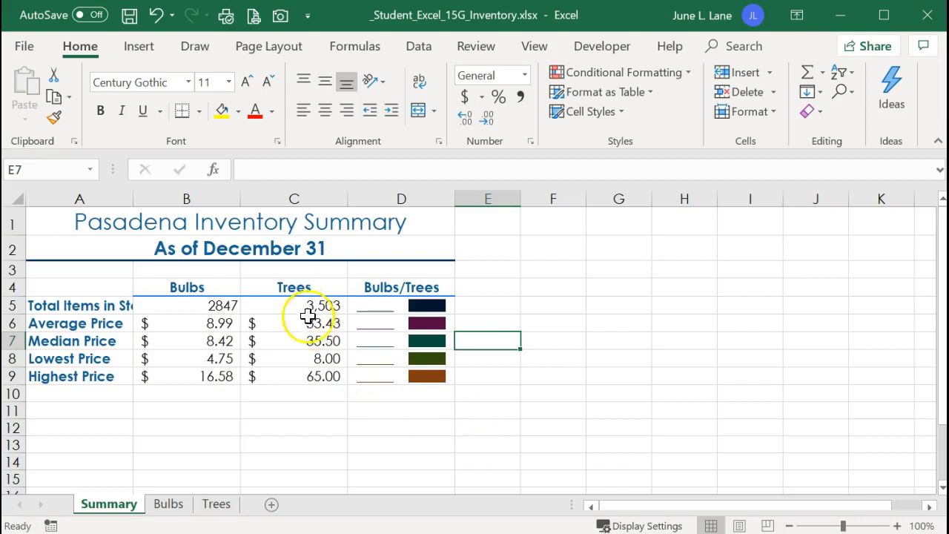
# Step: Format the Total Items in Stock values in B5:C5 with Comma Style and no decimal places
pyautogui.click(201, 305)
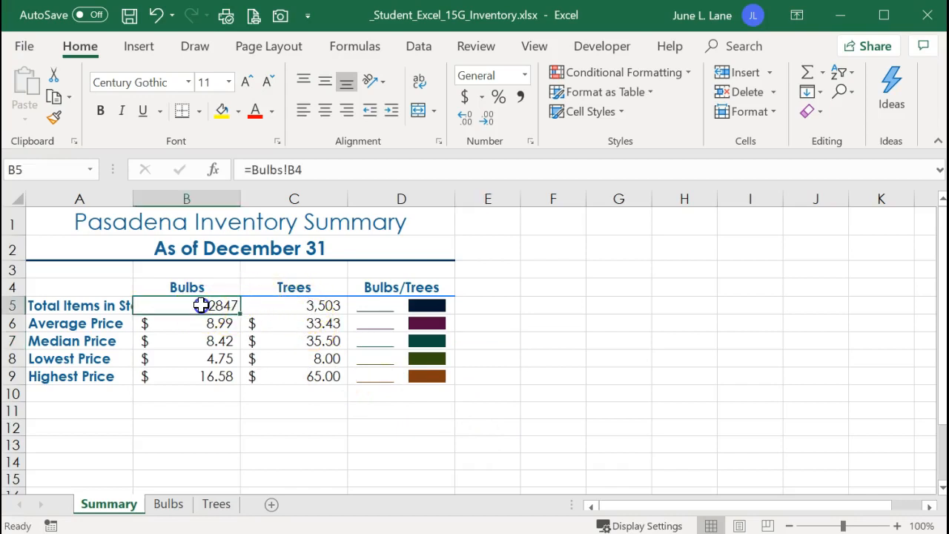
pyautogui.moveTo(213, 310); pyautogui.dragTo(264, 305)
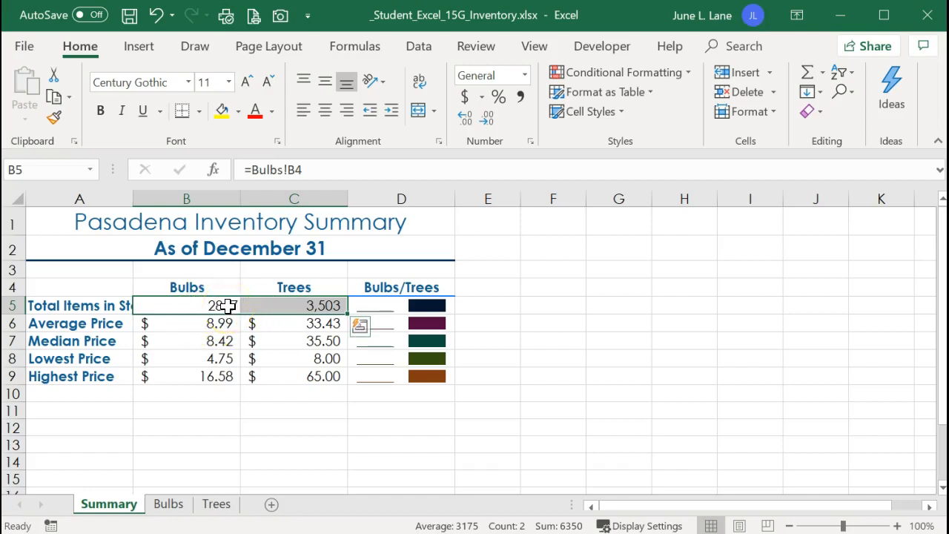
pyautogui.click(521, 97)
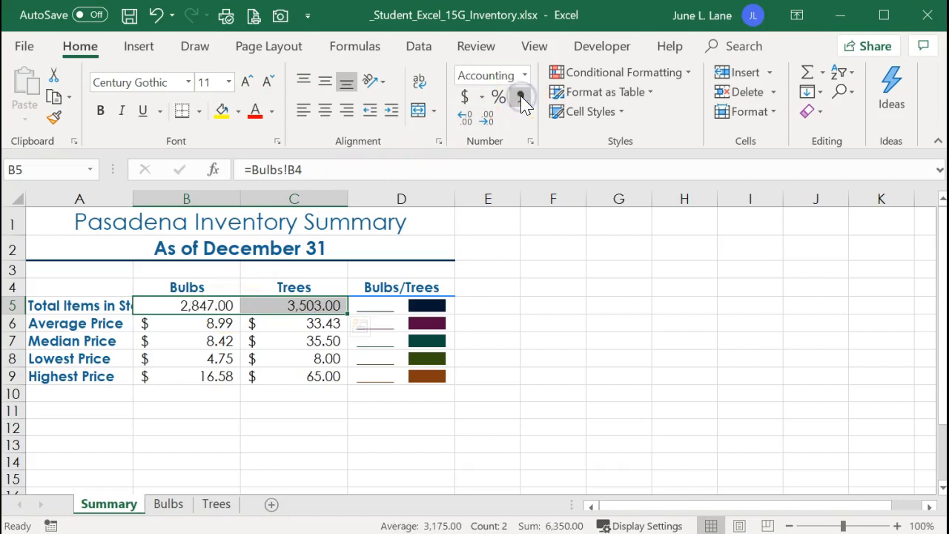
pyautogui.click(490, 125)
pyautogui.click(490, 125)
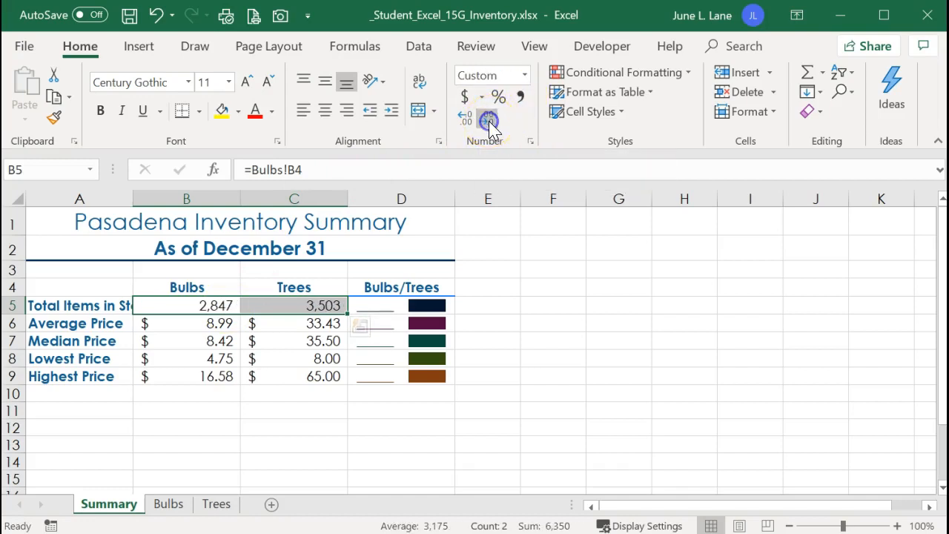
# Step: Check the statistics on the Bulbs and Trees sheets and the number format of the Summary sheet's prices in B6:C9
pyautogui.click(169, 505)
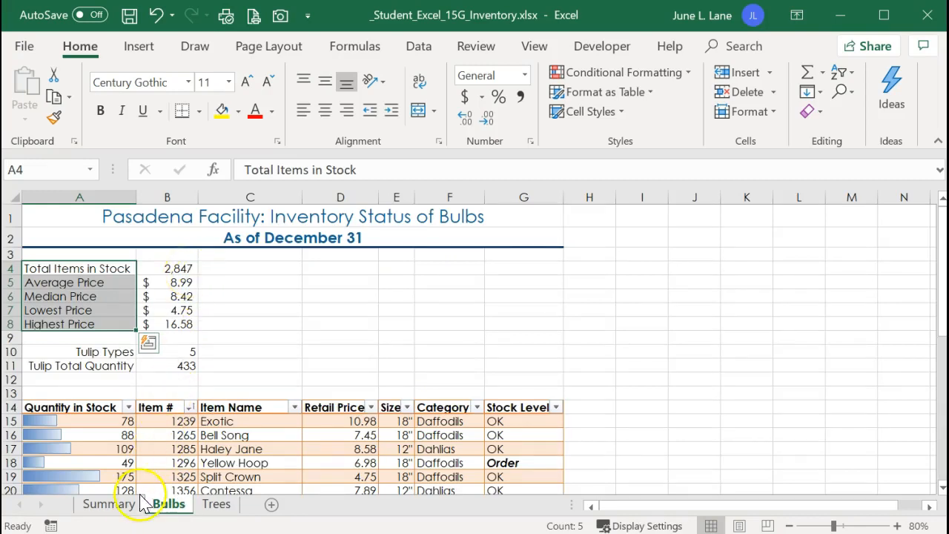
pyautogui.click(217, 506)
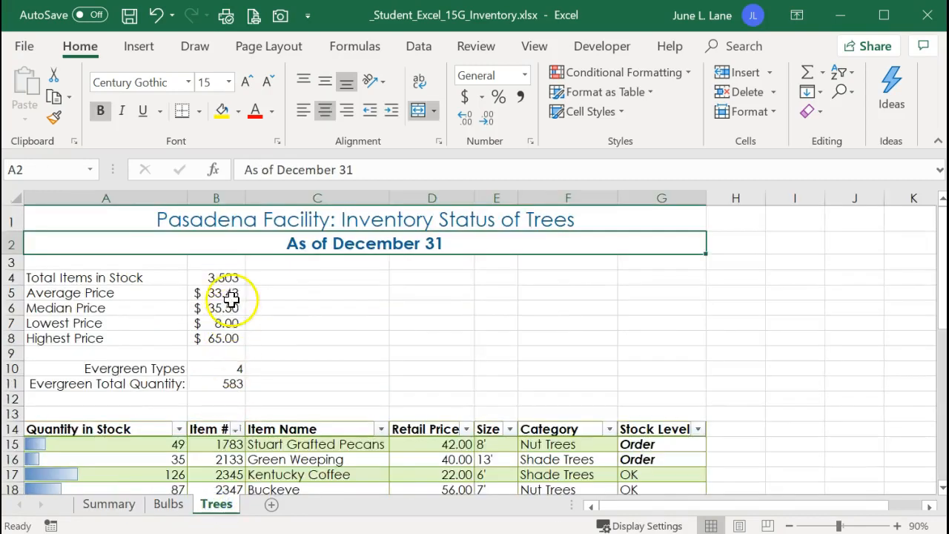
pyautogui.click(115, 501)
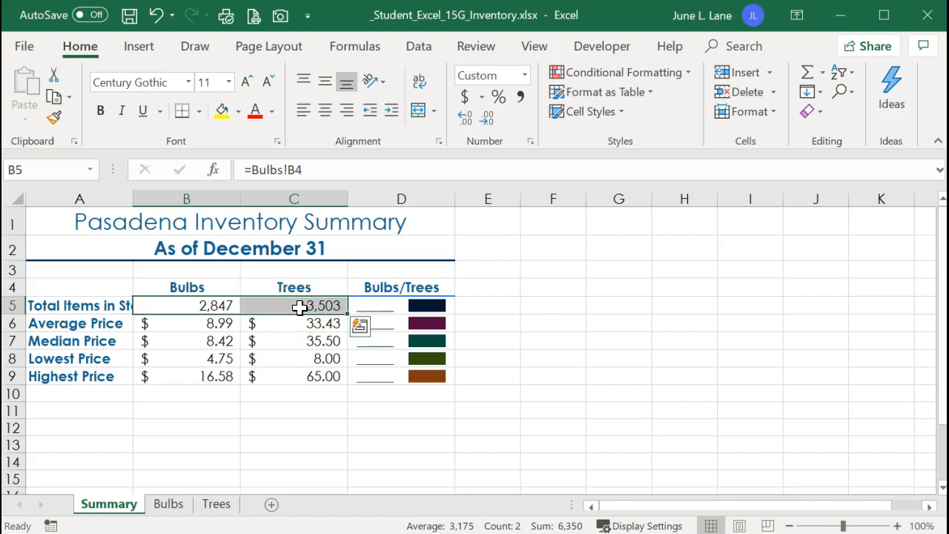
pyautogui.click(178, 335)
pyautogui.click(179, 323)
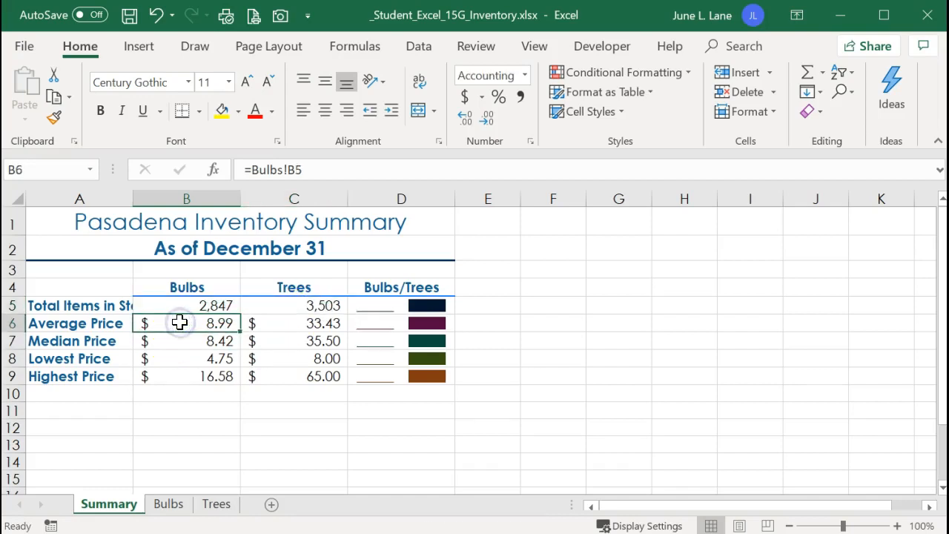
pyautogui.moveTo(179, 323); pyautogui.dragTo(278, 379)
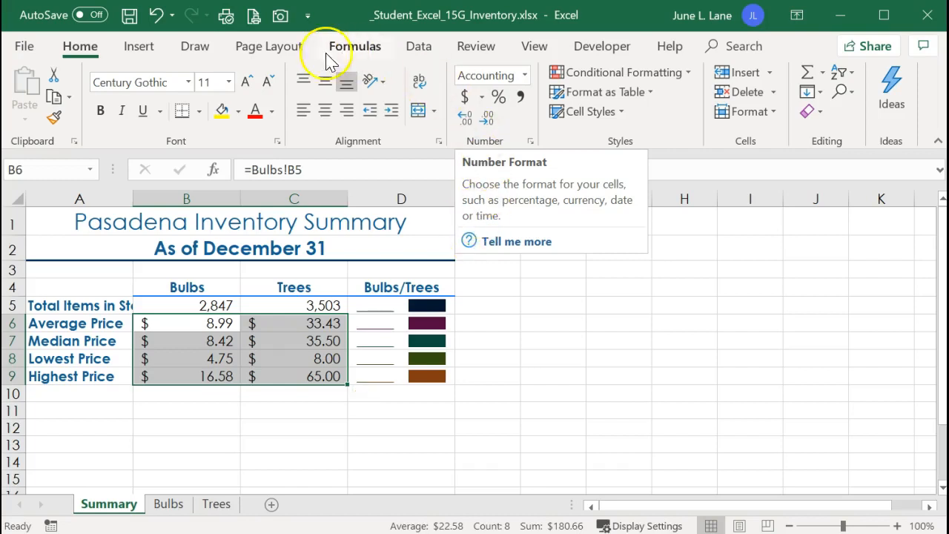
# Step: Center the Summary sheet horizontally on the page and set its orientation to Landscape
pyautogui.click(294, 49)
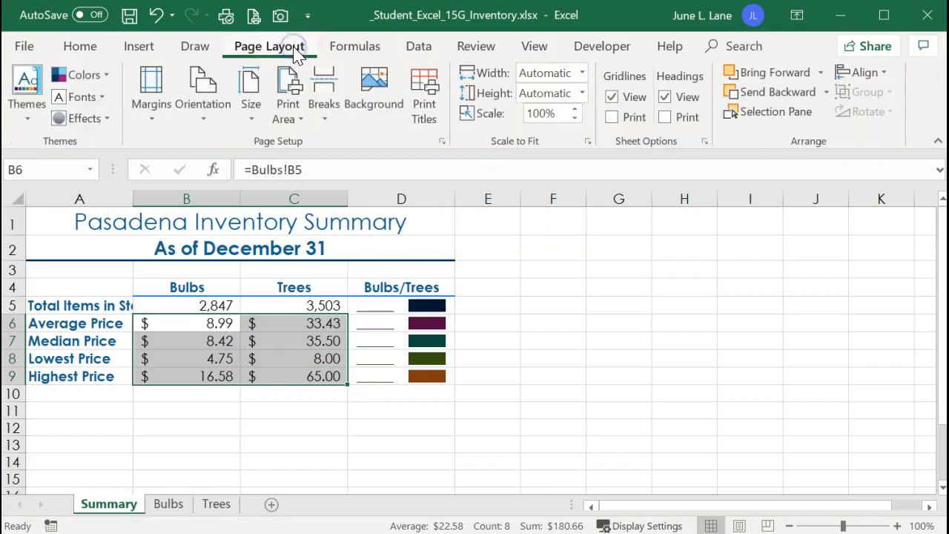
pyautogui.click(441, 140)
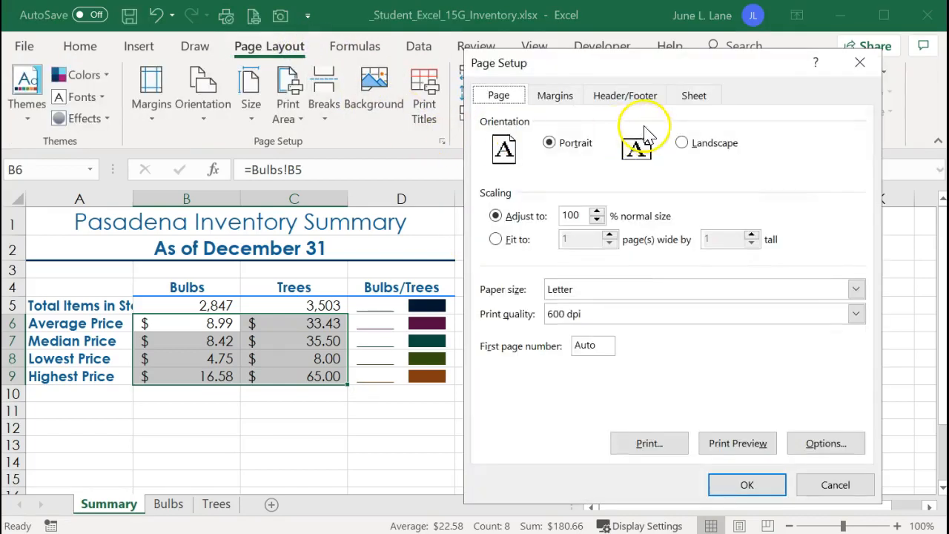
pyautogui.click(565, 99)
pyautogui.click(495, 377)
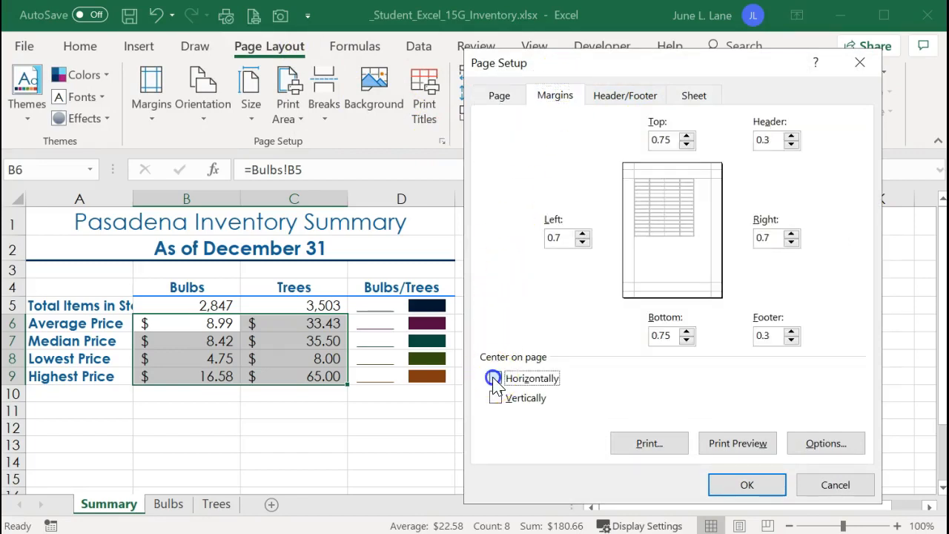
pyautogui.click(491, 99)
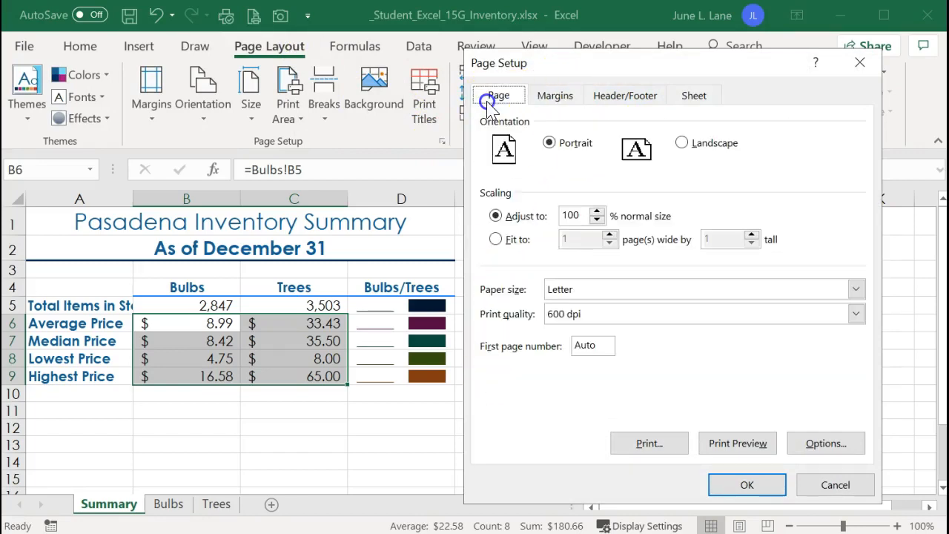
pyautogui.click(680, 144)
# Step: Add a custom footer to the Summary sheet with the file name in the left section
pyautogui.click(628, 98)
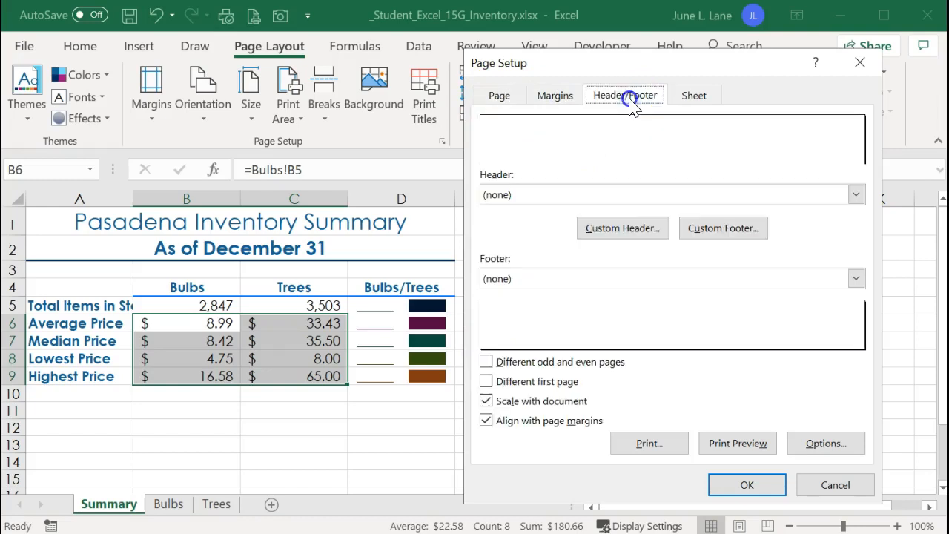
pyautogui.click(717, 232)
pyautogui.click(485, 358)
pyautogui.click(730, 276)
pyautogui.click(875, 433)
# Step: Examine the Summary sheet's page layout and footer in the print preview, then return to the worksheet
pyautogui.click(742, 443)
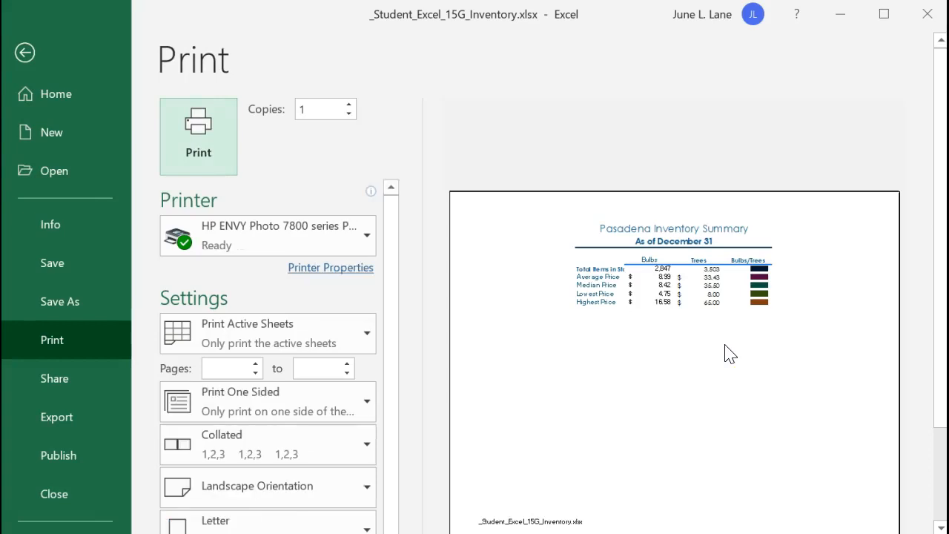
pyautogui.scroll(-1, 723, 350)
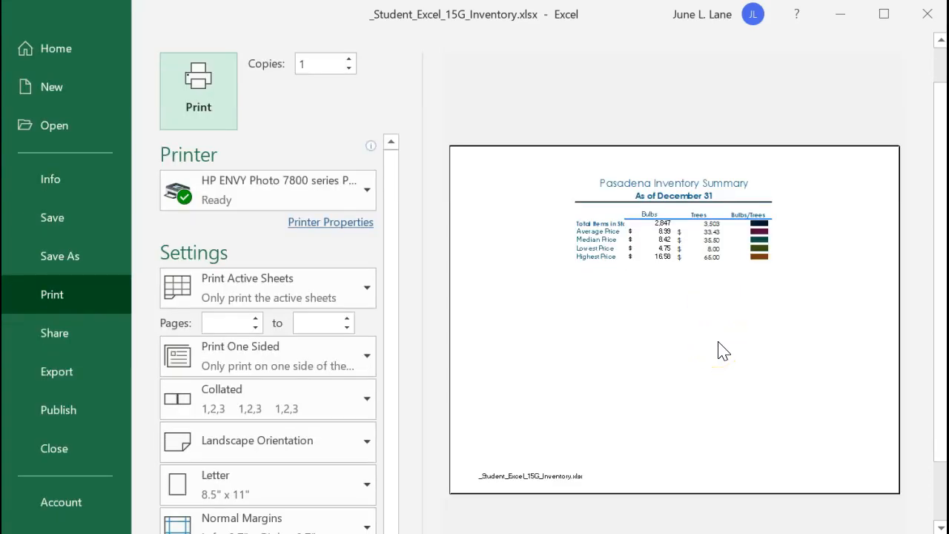
pyautogui.scroll(1, 723, 350)
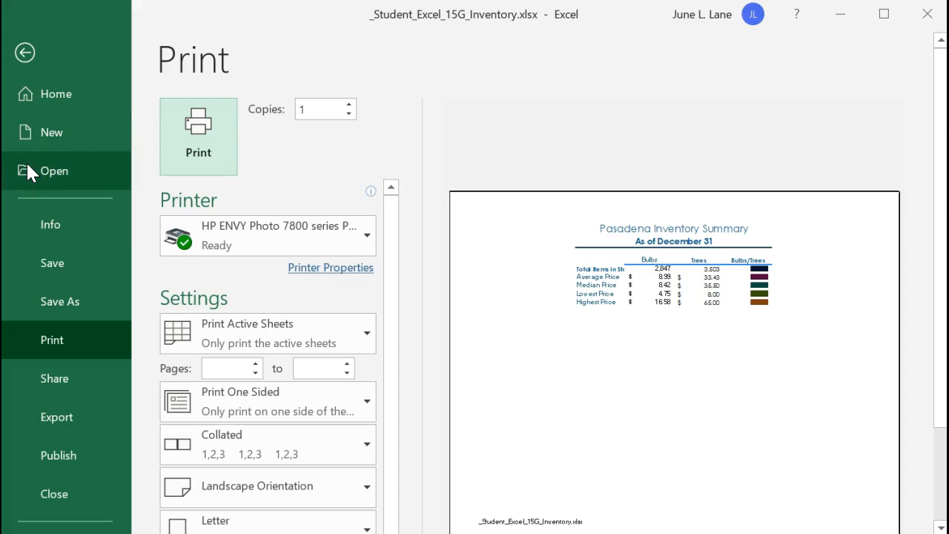
pyautogui.click(83, 340)
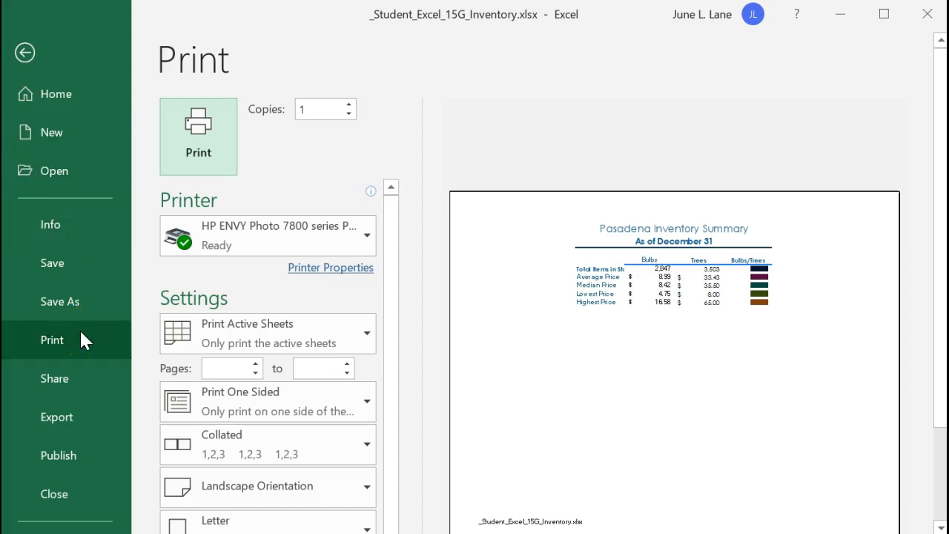
pyautogui.click(25, 52)
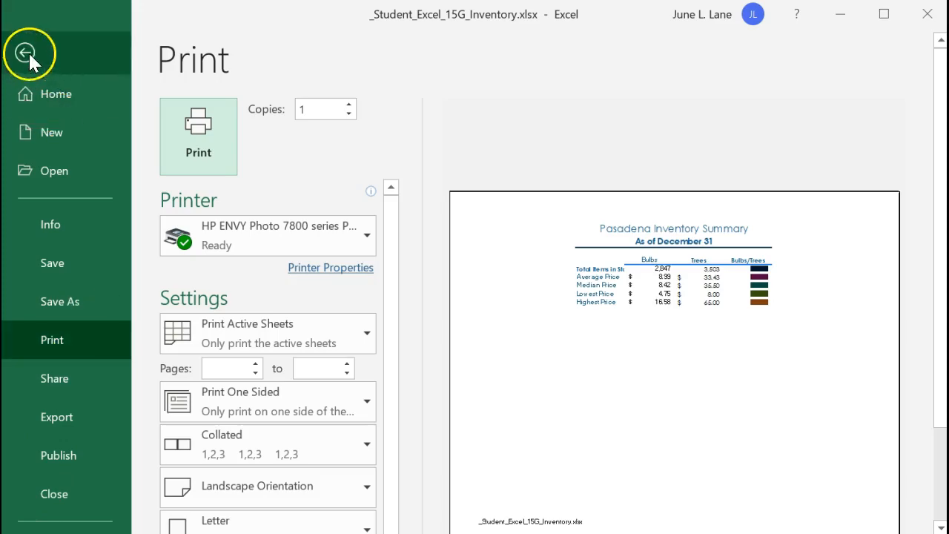